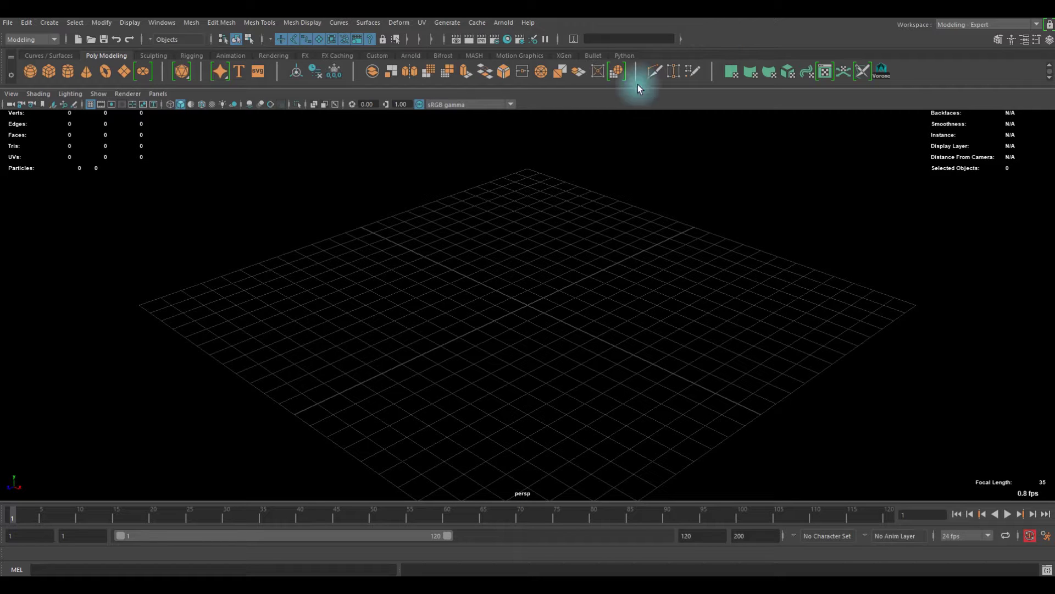
# Switch to FCheck, play through the ex.#.png explosion render sequence as reference, and return to the Maya scene
pyautogui.moveTo(800, 575)
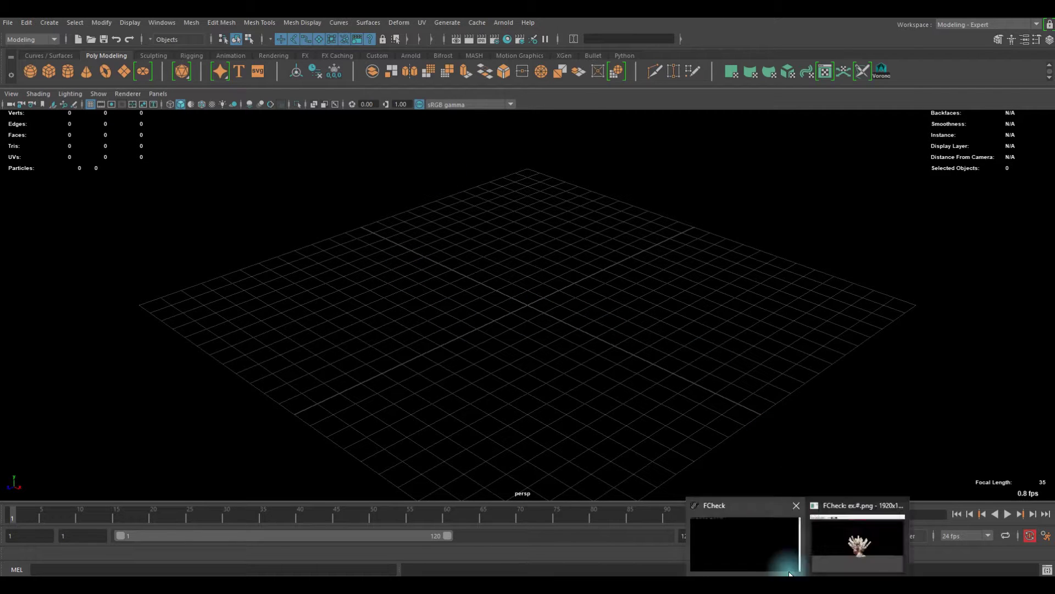
pyautogui.click(874, 571)
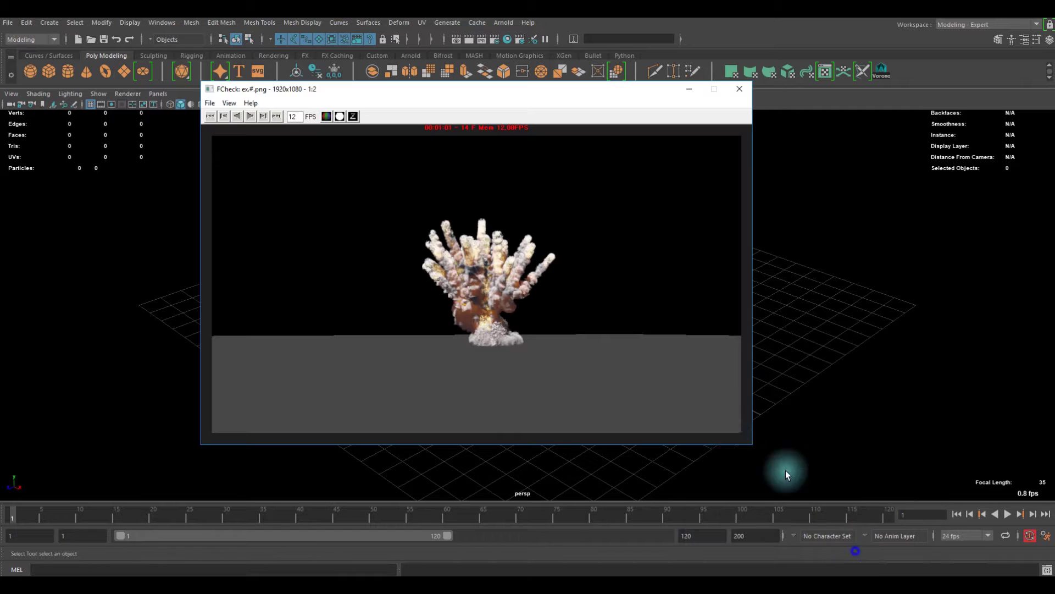
pyautogui.click(250, 116)
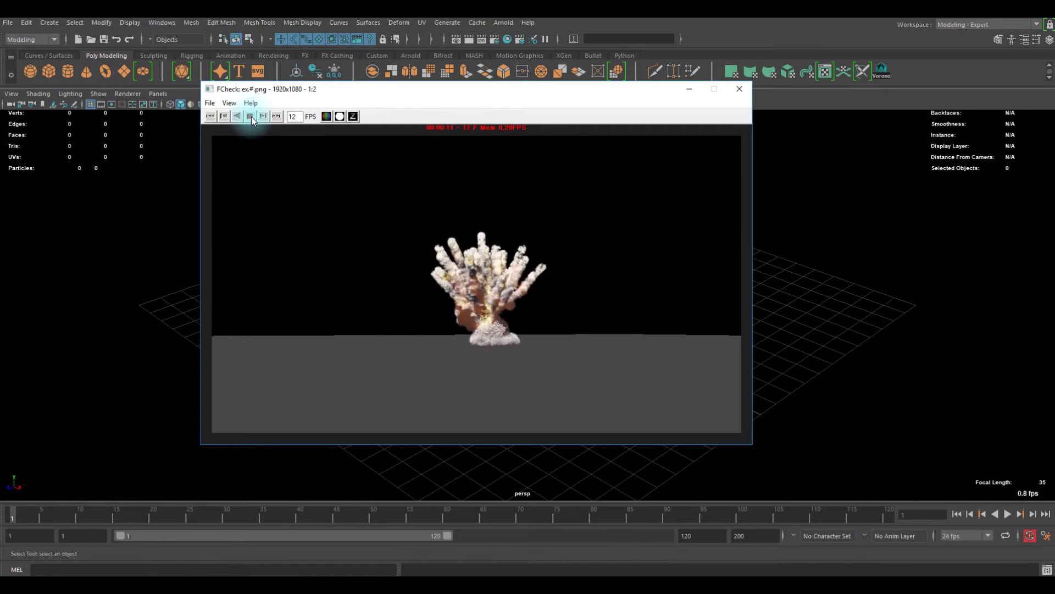
pyautogui.click(251, 116)
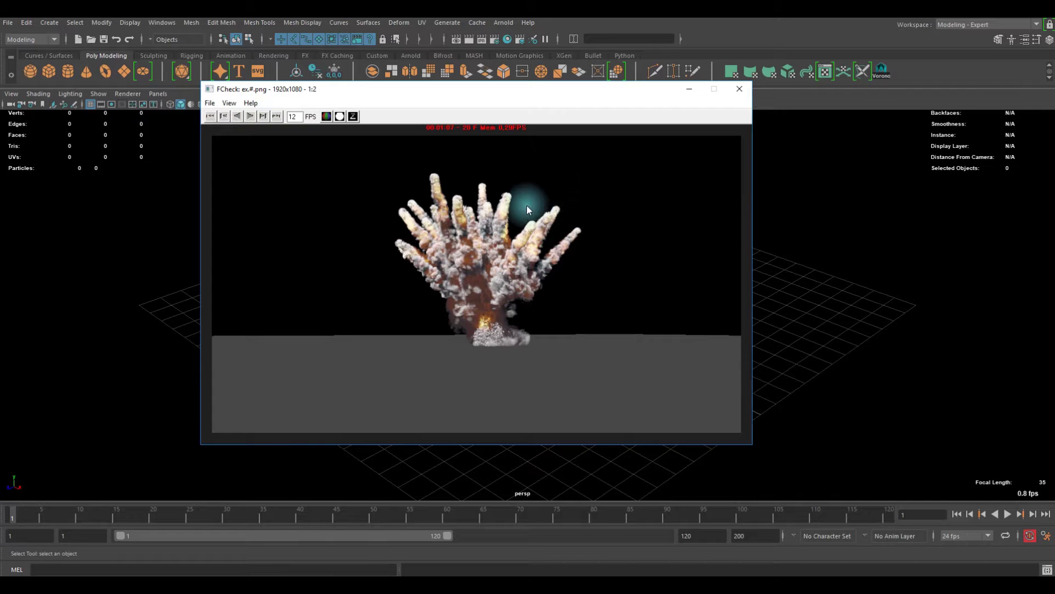
pyautogui.click(708, 28)
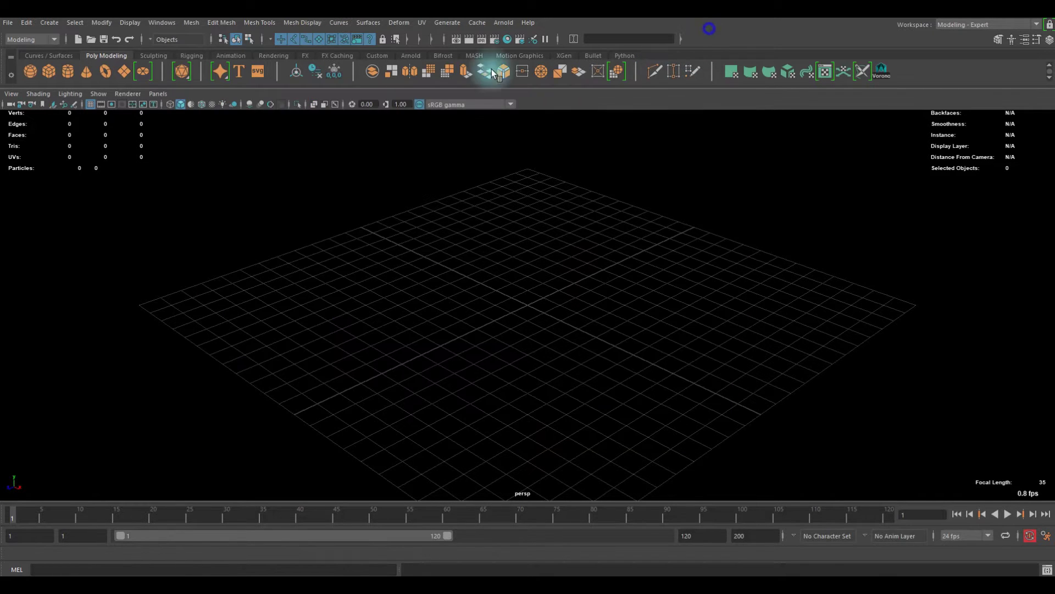
# Switch to the FX menu set, create an nParticle emitter at the grid's origin, and open its attributes beside the scene
pyautogui.click(31, 38)
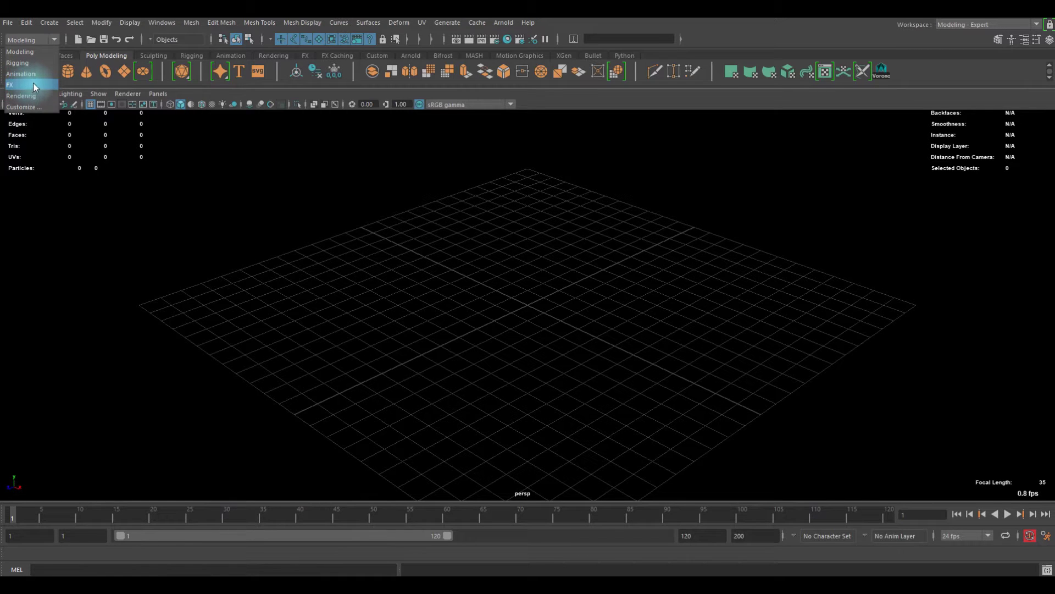
pyautogui.click(33, 85)
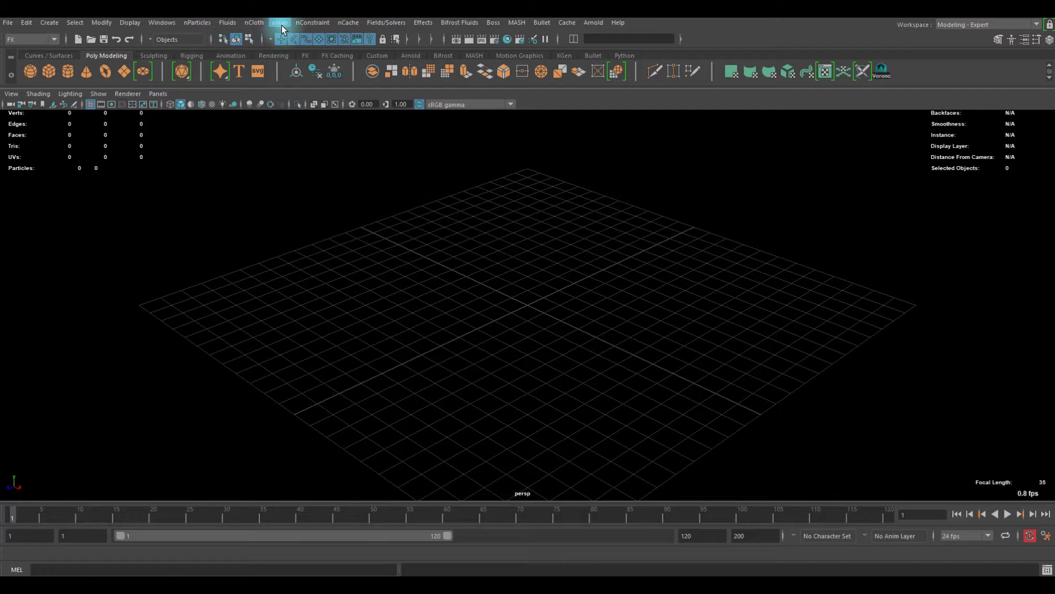
pyautogui.click(193, 20)
pyautogui.moveTo(246, 145)
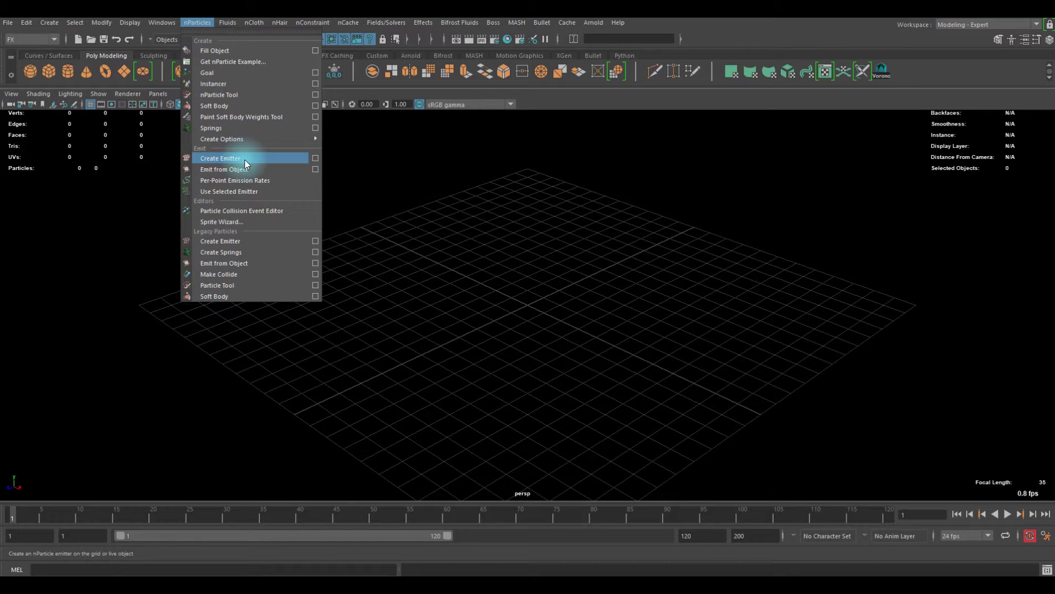
pyautogui.click(239, 159)
pyautogui.scroll(5, 540, 278)
pyautogui.scroll(2, 542, 288)
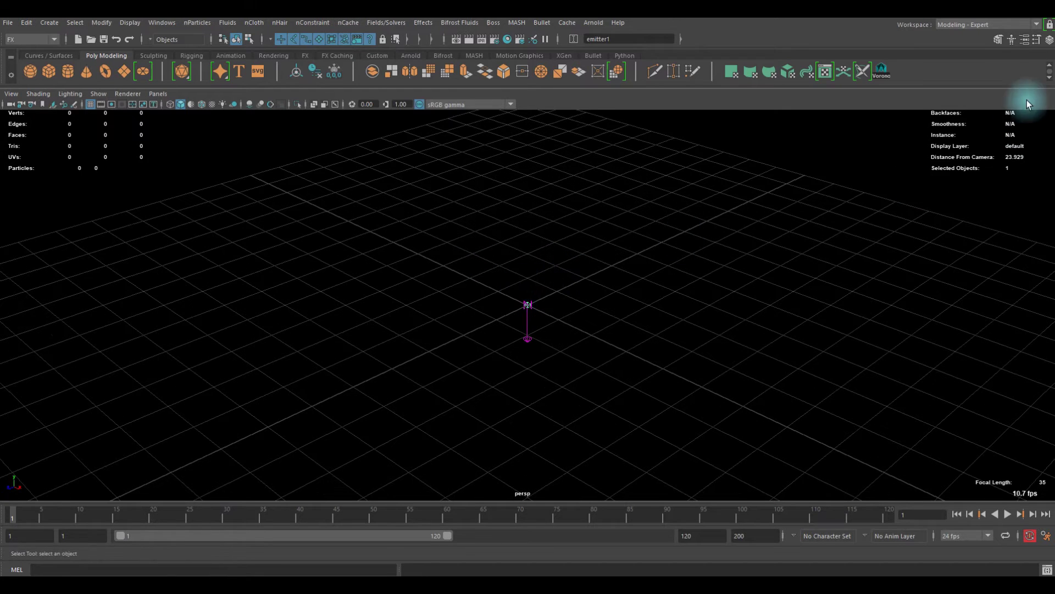
pyautogui.click(1025, 40)
pyautogui.moveTo(139, 50); pyautogui.dragTo(840, 63)
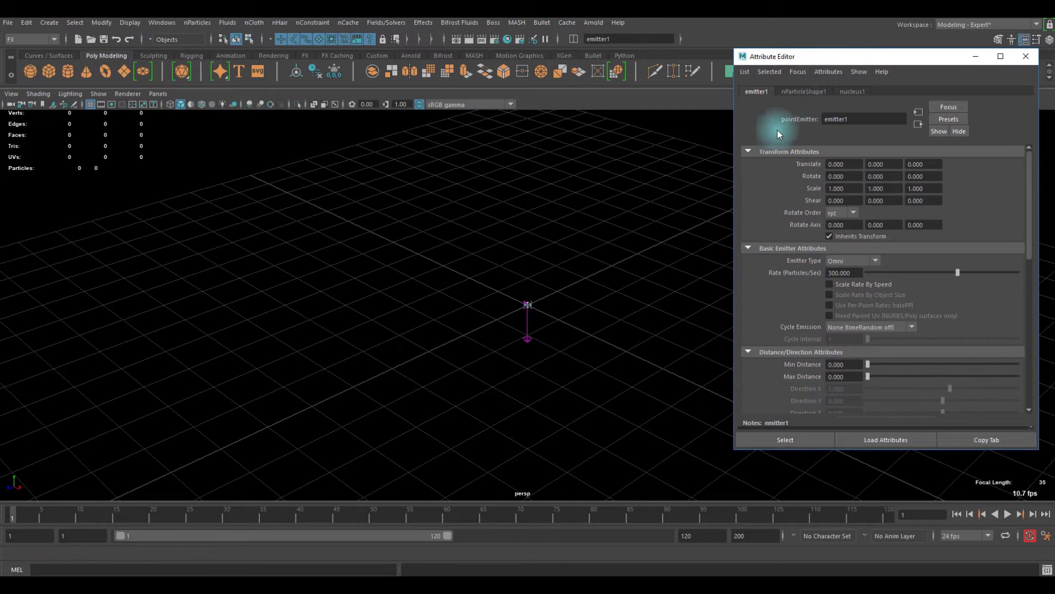
# Play the simulation to preview the new emitter's default particle emission
pyautogui.click(1008, 516)
pyautogui.keyDown('alt'); pyautogui.moveTo(518, 378); pyautogui.dragTo(577, 331, button='right'); pyautogui.keyUp('alt')
pyautogui.scroll(-3, 514, 348)
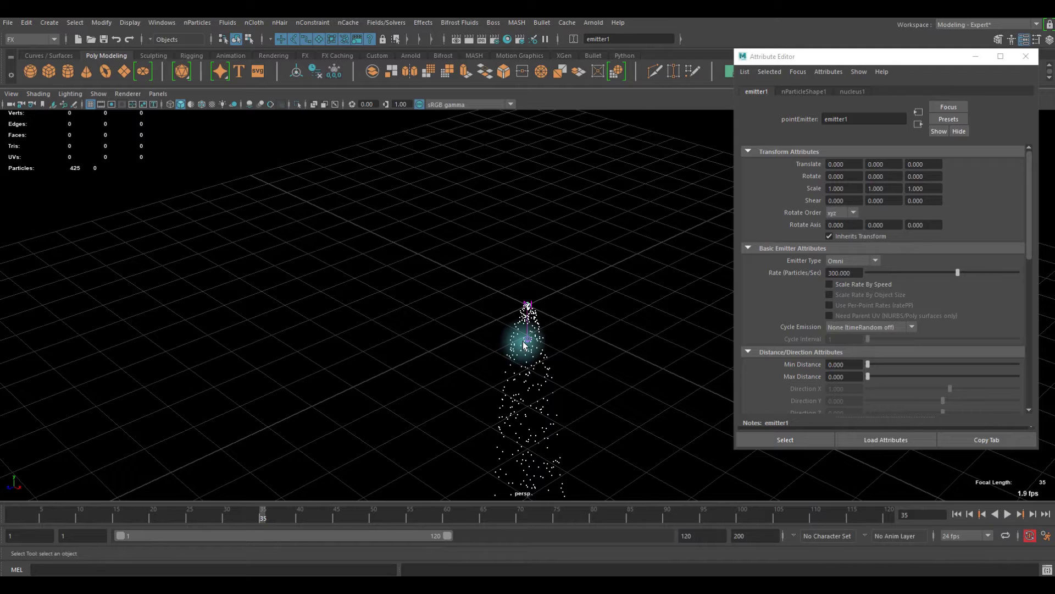
# Set the emitter's rate to 30 particles per second and its emitter type to Directional
pyautogui.click(855, 273)
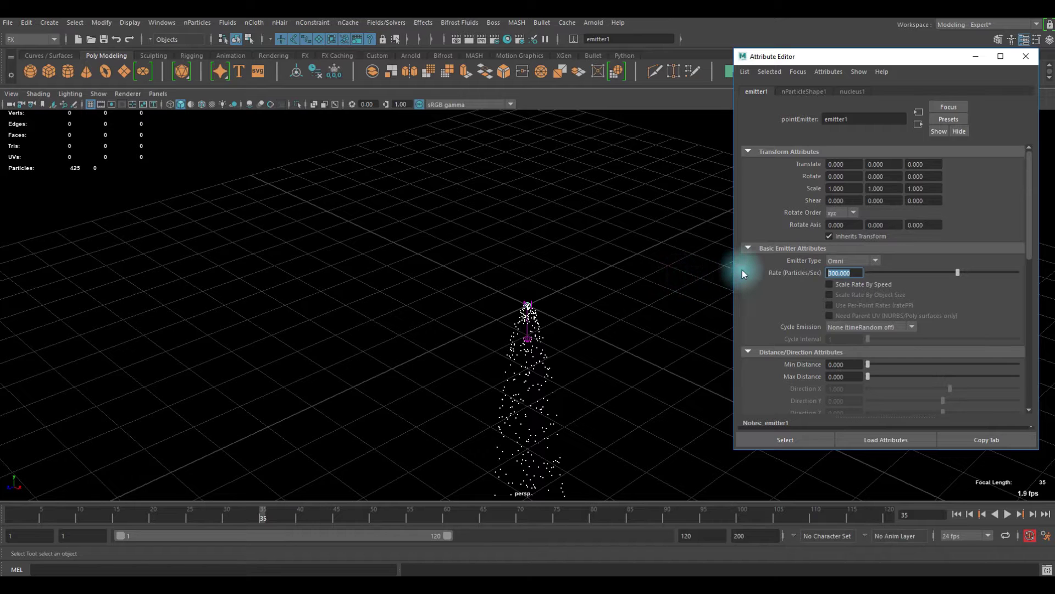
pyautogui.scroll(-3, 836, 271)
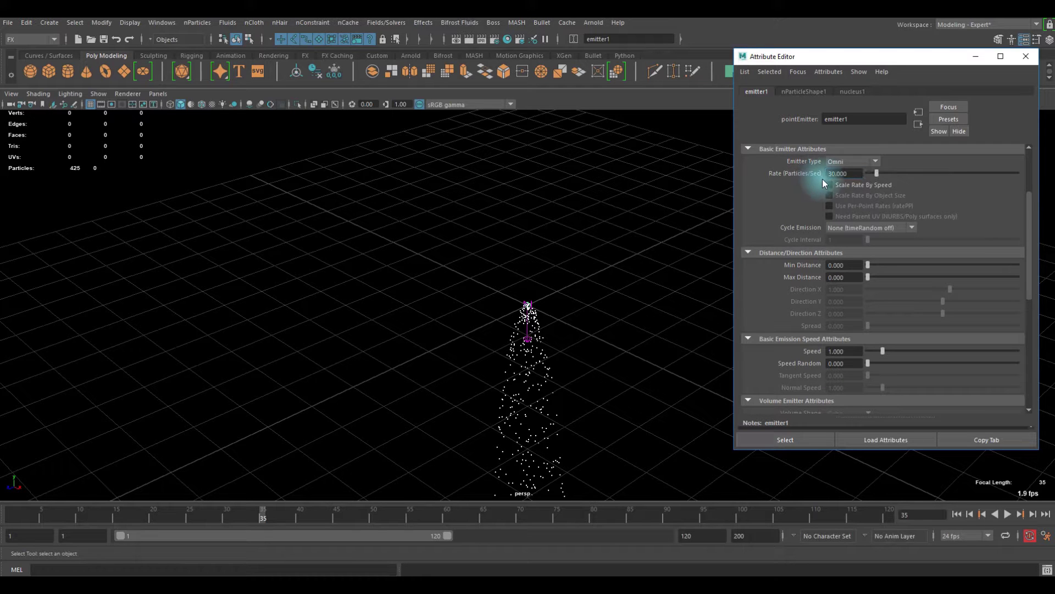
pyautogui.scroll(-2, 841, 190)
pyautogui.scroll(3, 853, 195)
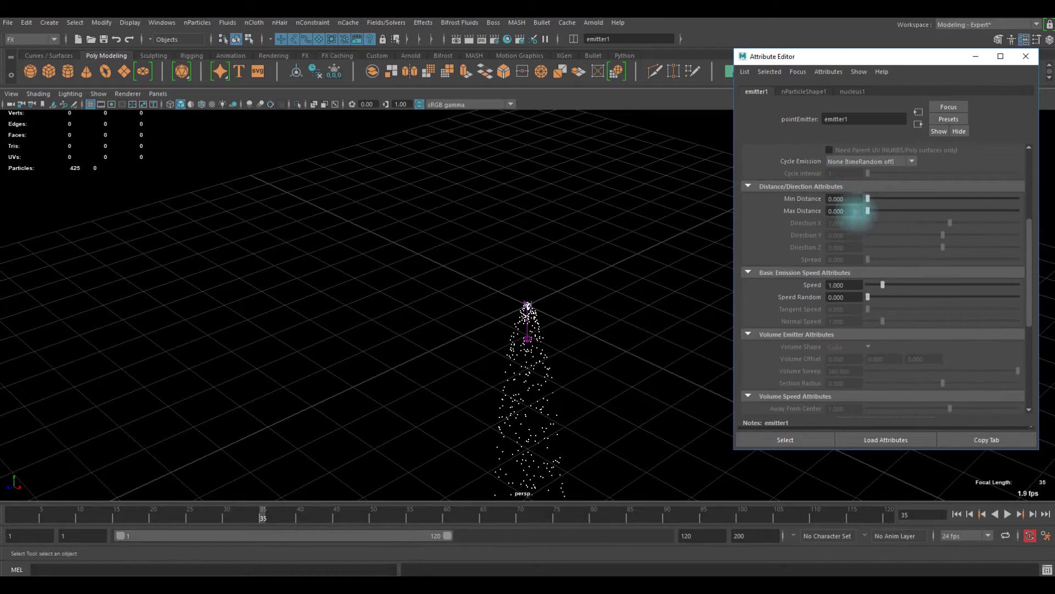
pyautogui.click(850, 195)
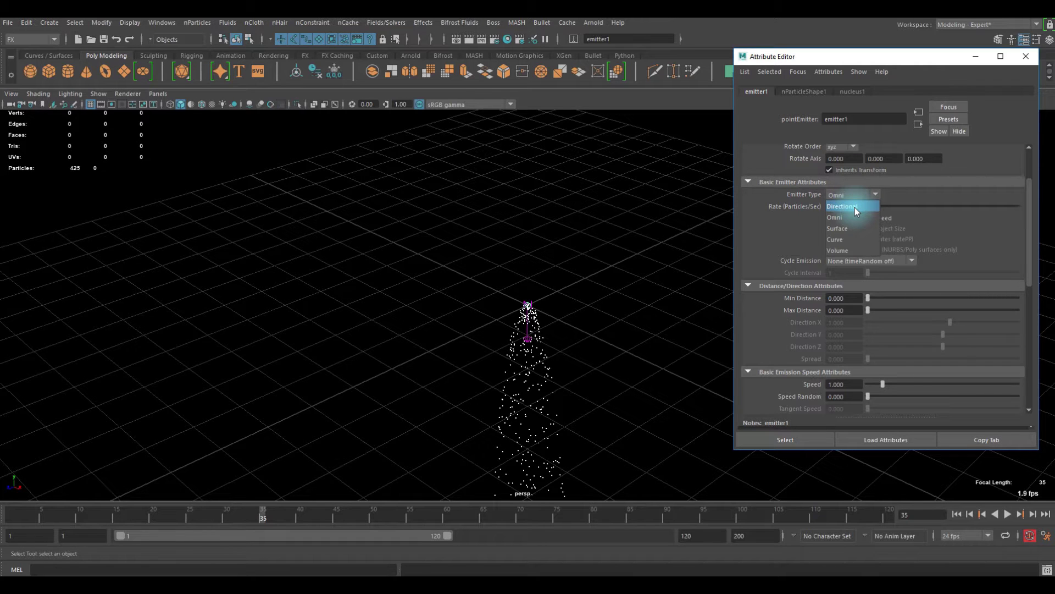
pyautogui.click(855, 207)
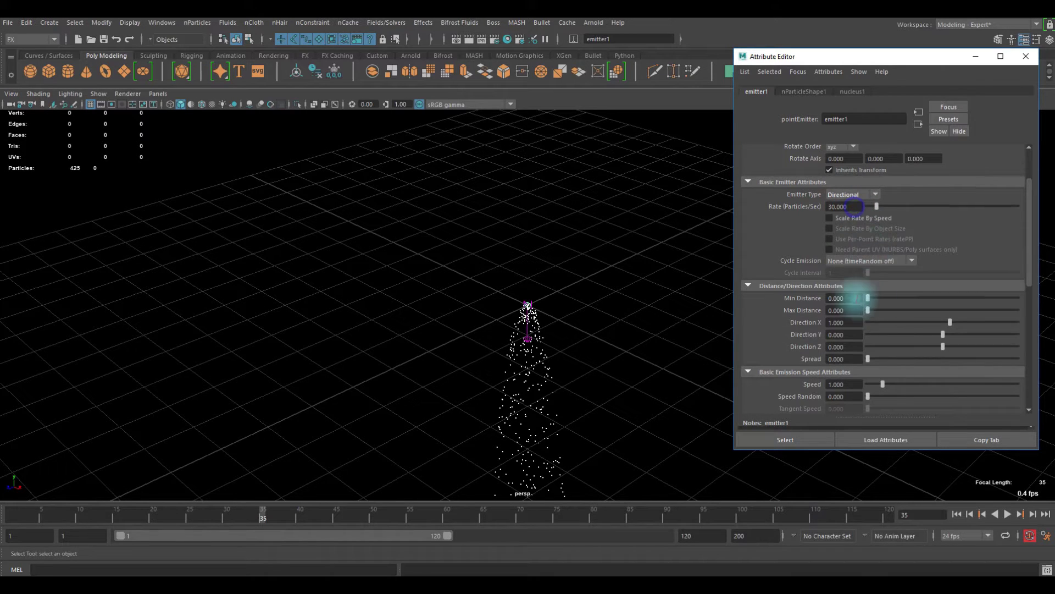
# Aim the emission straight up by setting Direction X to 0 and Direction Y to 1
pyautogui.scroll(-1, 897, 321)
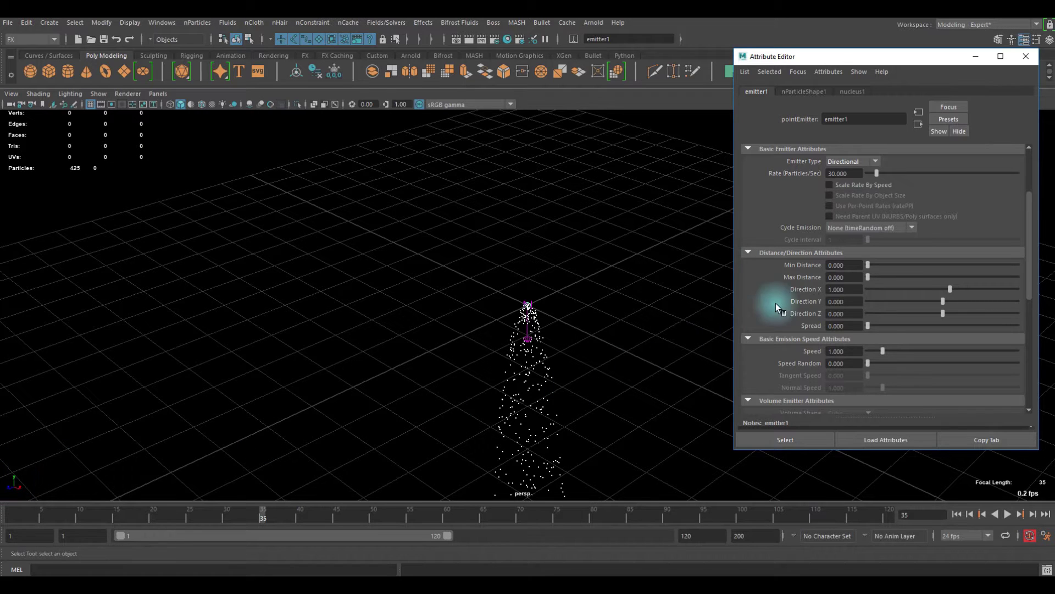
pyautogui.doubleClick(845, 289)
pyautogui.write('0')
pyautogui.doubleClick(856, 301)
pyautogui.write('1')
pyautogui.press('Return')
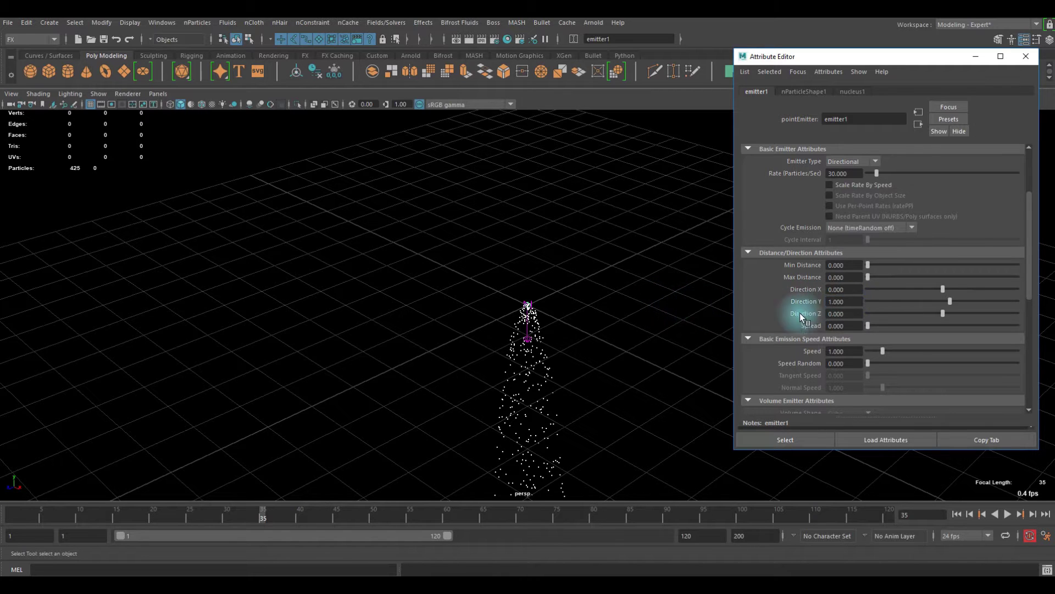
# Set the emitter's Speed to 10 and Speed Random to 1
pyautogui.scroll(-2, 851, 305)
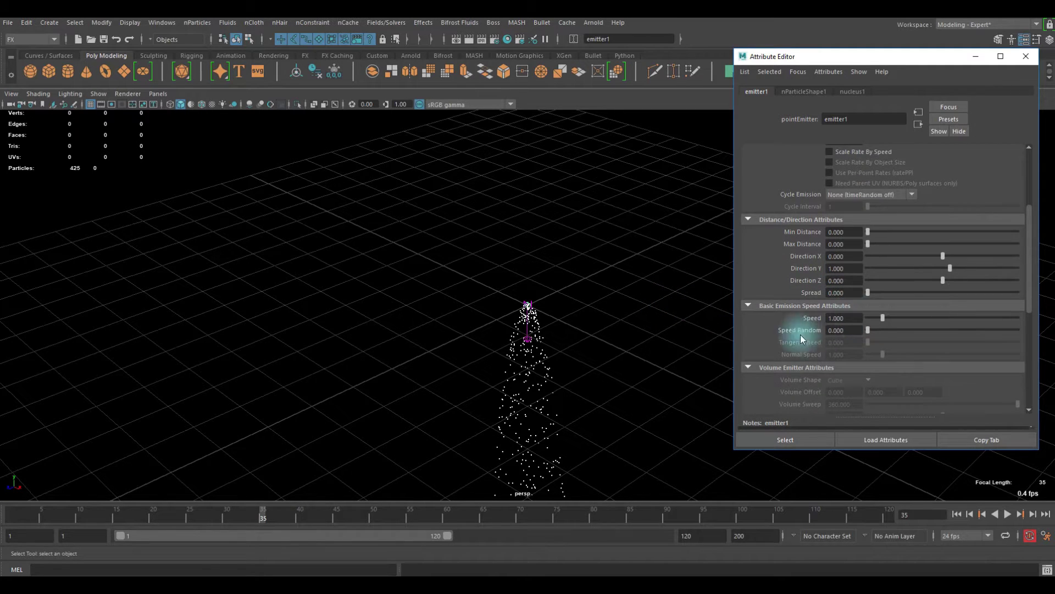
pyautogui.doubleClick(844, 318)
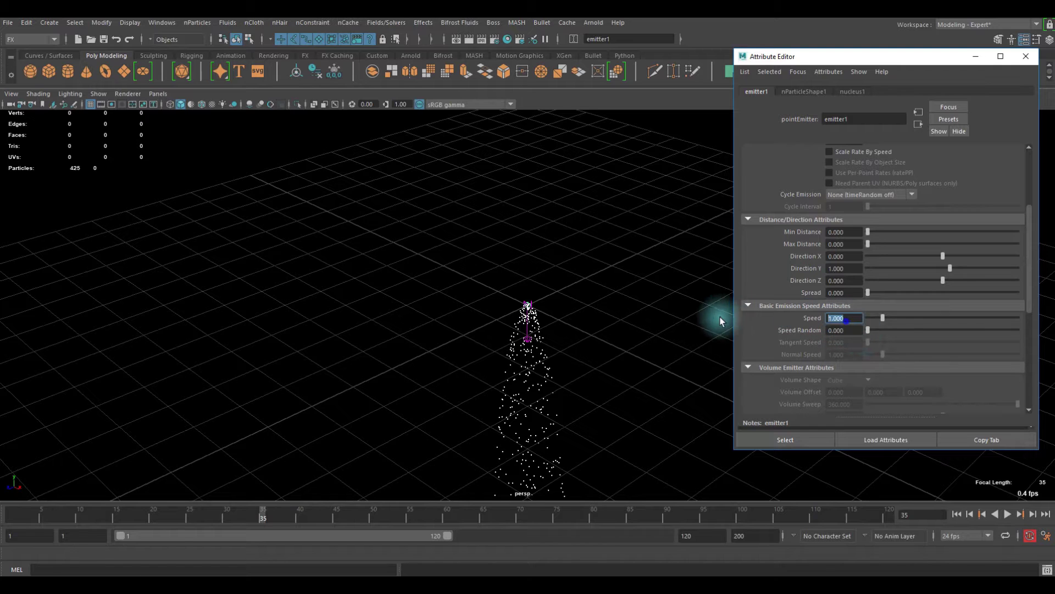
pyautogui.write('10')
pyautogui.press('Return')
pyautogui.doubleClick(841, 330)
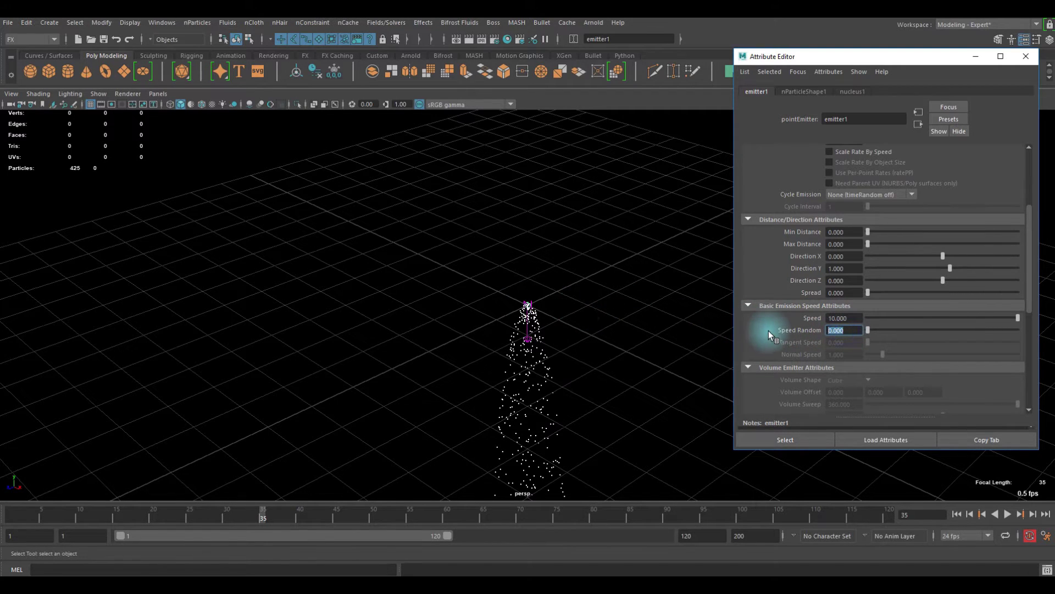
pyautogui.write('1')
pyautogui.press('Return')
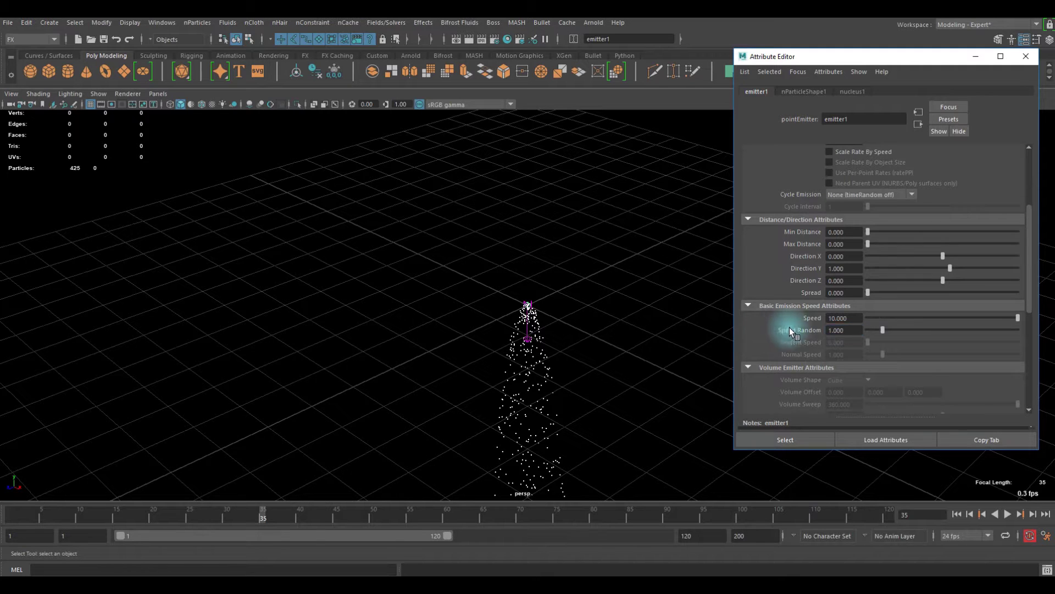
# Set the emitter's Spread to 0.6 and replay the simulation from the first frame to check the spray
pyautogui.scroll(-3, 802, 330)
pyautogui.scroll(3, 824, 284)
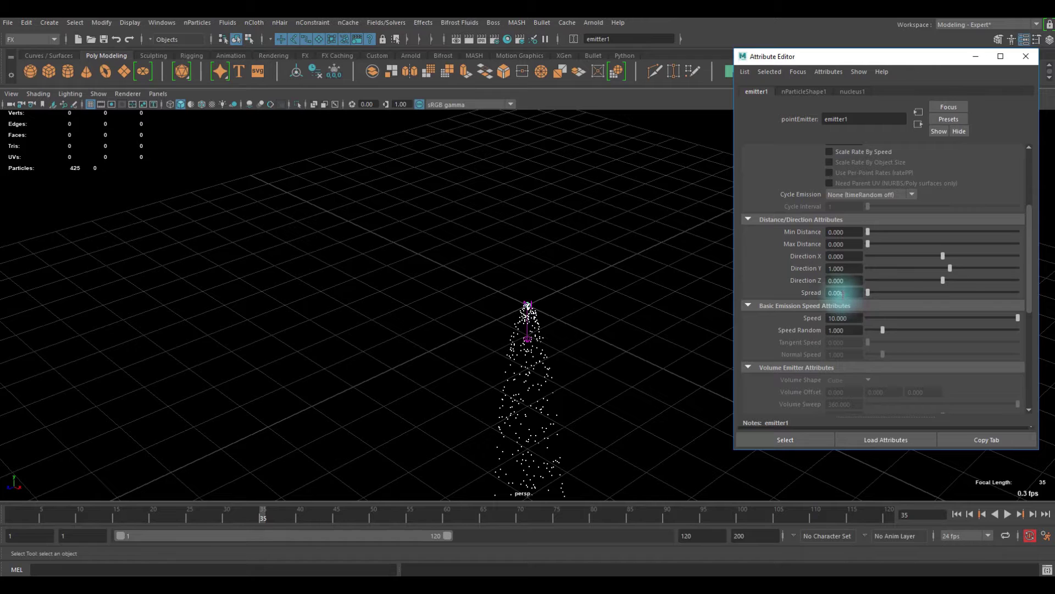
pyautogui.click(845, 293)
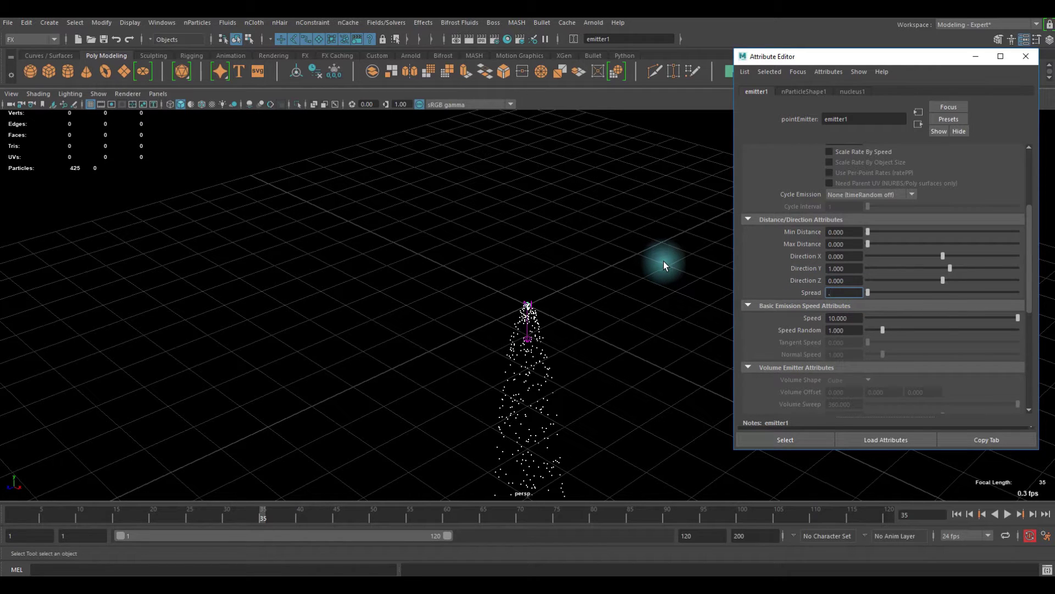
pyautogui.write('.6')
pyautogui.press('Return')
pyautogui.scroll(-5, 606, 312)
pyautogui.click(956, 514)
pyautogui.click(1008, 514)
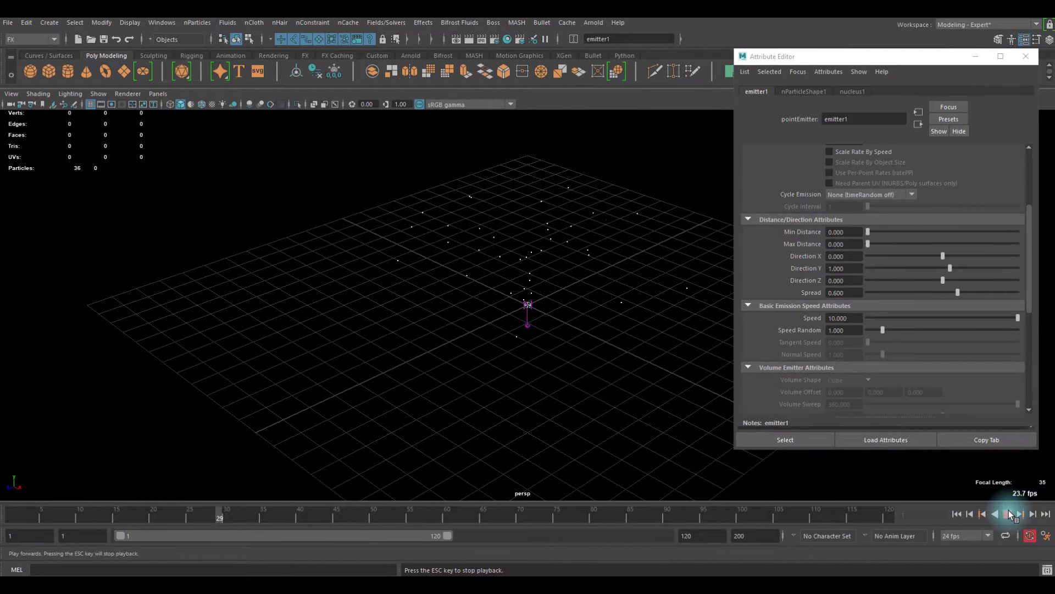
pyautogui.click(1008, 514)
pyautogui.keyDown('alt'); pyautogui.moveTo(687, 209); pyautogui.dragTo(559, 252); pyautogui.keyUp('alt')
# Try an emission Speed of 20 and replay the simulation from the start
pyautogui.doubleClick(842, 317)
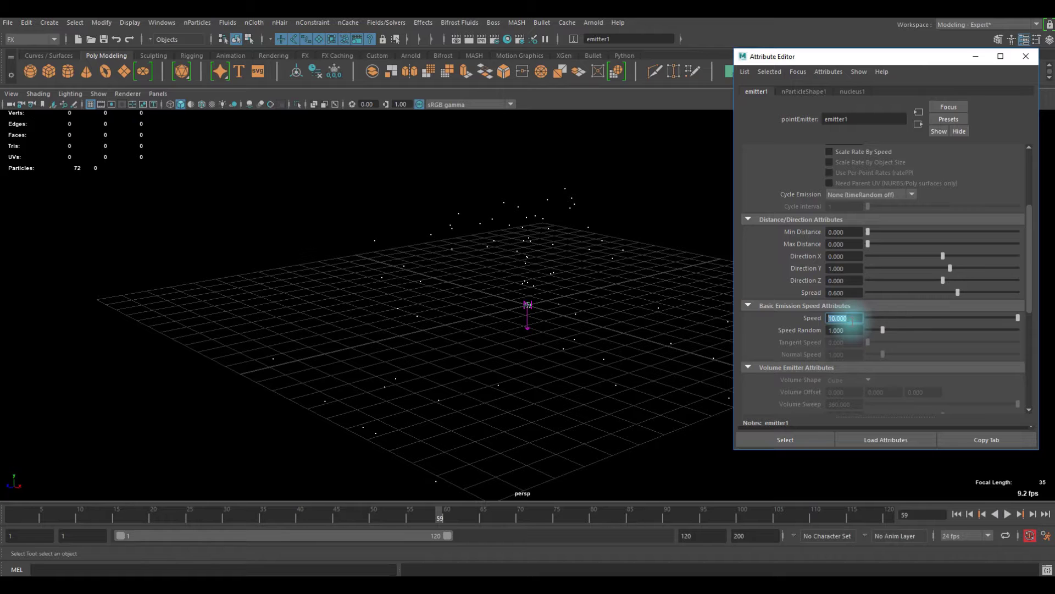
pyautogui.write('20')
pyautogui.press('Return')
pyautogui.click(960, 513)
pyautogui.click(1005, 513)
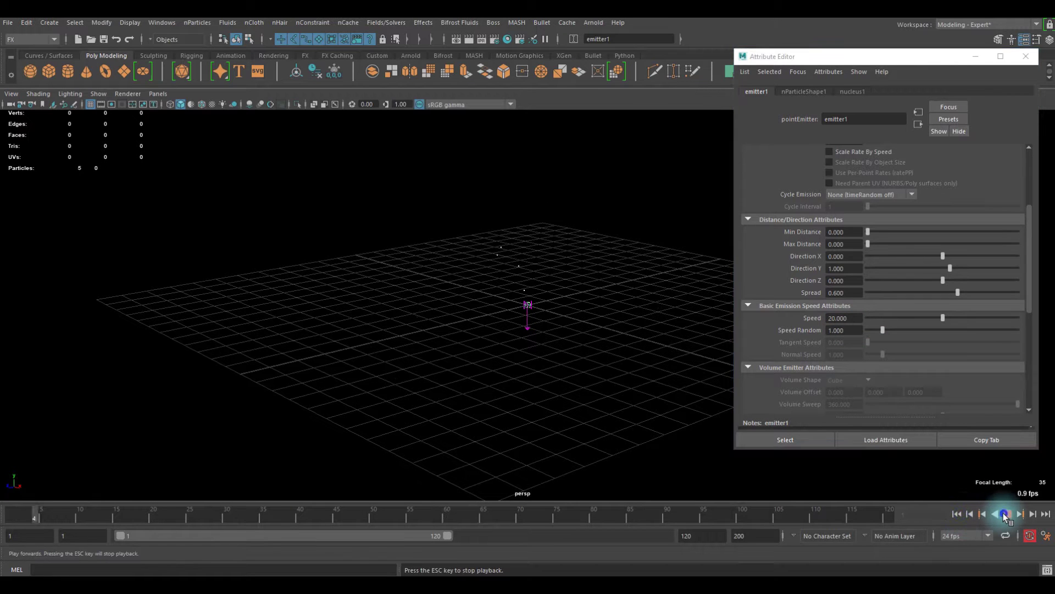
pyautogui.click(1004, 513)
pyautogui.keyDown('alt'); pyautogui.moveTo(482, 271); pyautogui.dragTo(546, 294); pyautogui.keyUp('alt')
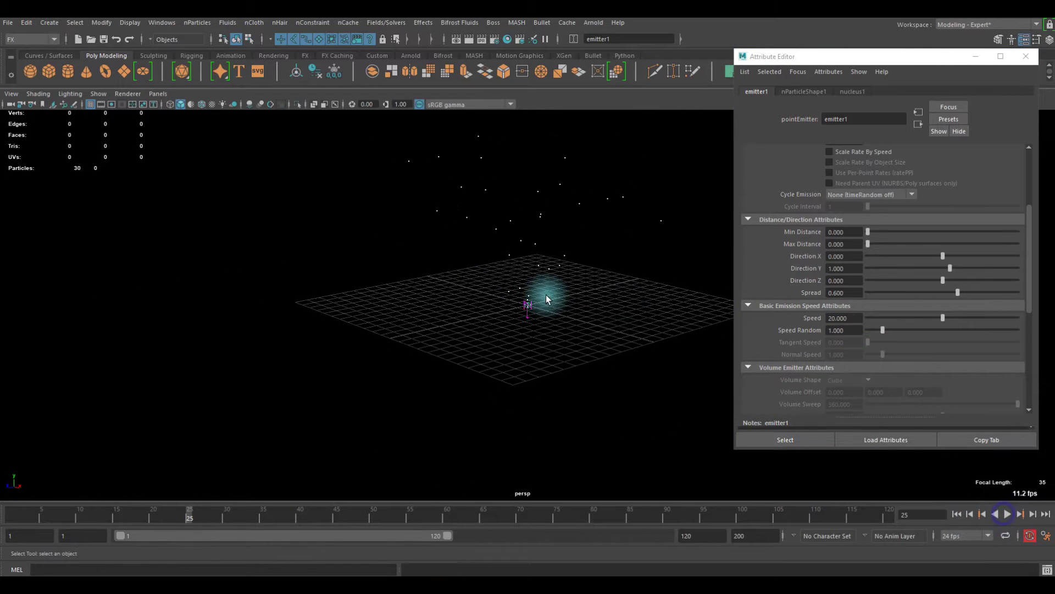
# Set the emission Speed to 12 and replay the simulation from the start
pyautogui.doubleClick(844, 317)
pyautogui.write('12')
pyautogui.press('Return')
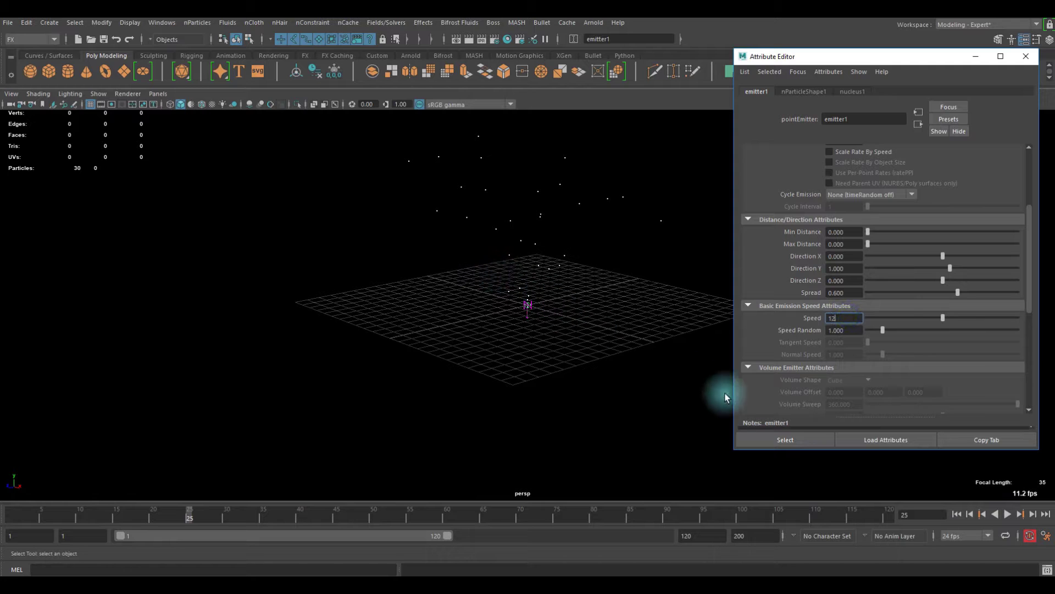
pyautogui.click(958, 513)
pyautogui.click(1008, 514)
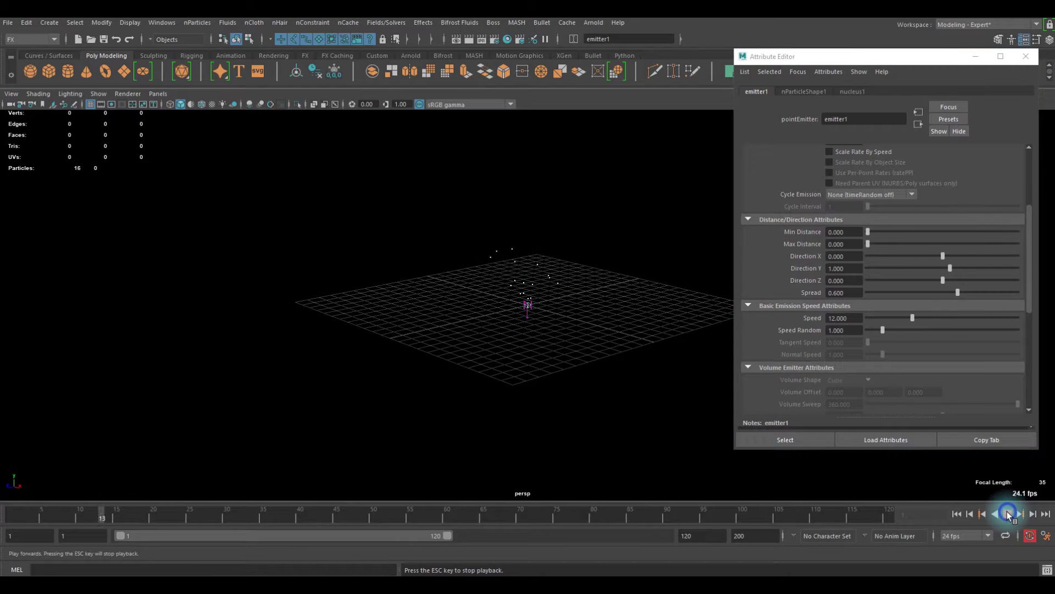
pyautogui.click(1007, 513)
# Try an emission rate of 50 particles per second and replay the simulation
pyautogui.scroll(3, 800, 314)
pyautogui.doubleClick(855, 273)
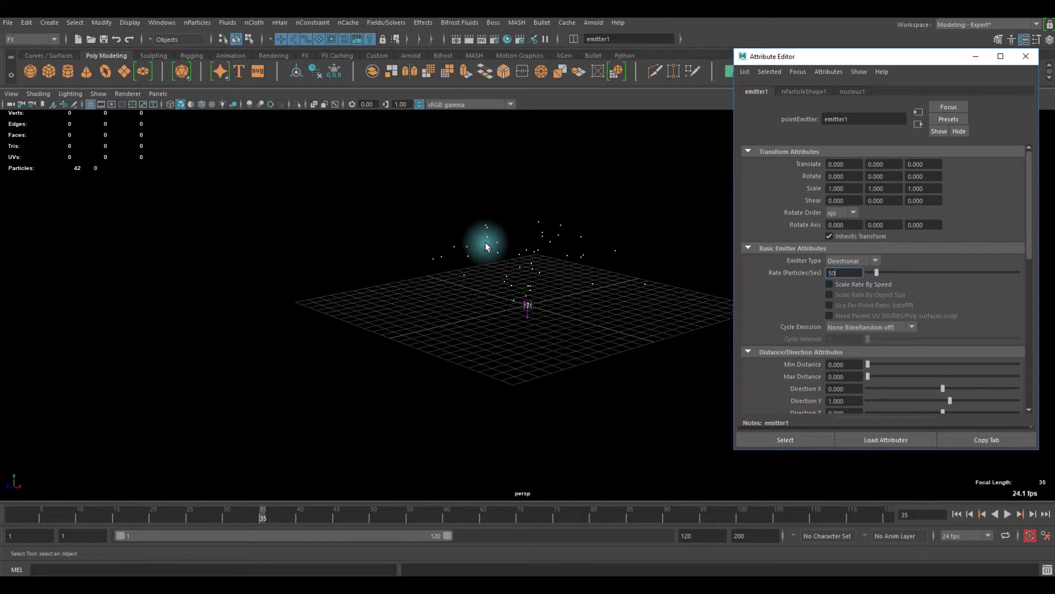
pyautogui.press('Return')
pyautogui.click(957, 514)
pyautogui.click(1007, 514)
pyautogui.click(1007, 514)
# Try an emission rate of 200 particles per second and replay the simulation
pyautogui.doubleClick(845, 273)
pyautogui.write('200')
pyautogui.press('Return')
pyautogui.click(957, 513)
pyautogui.click(1007, 514)
# Try an emission rate of 100 particles per second and replay the simulation
pyautogui.doubleClick(845, 272)
pyautogui.write('100')
pyautogui.press('Return')
pyautogui.click(956, 514)
pyautogui.click(1008, 512)
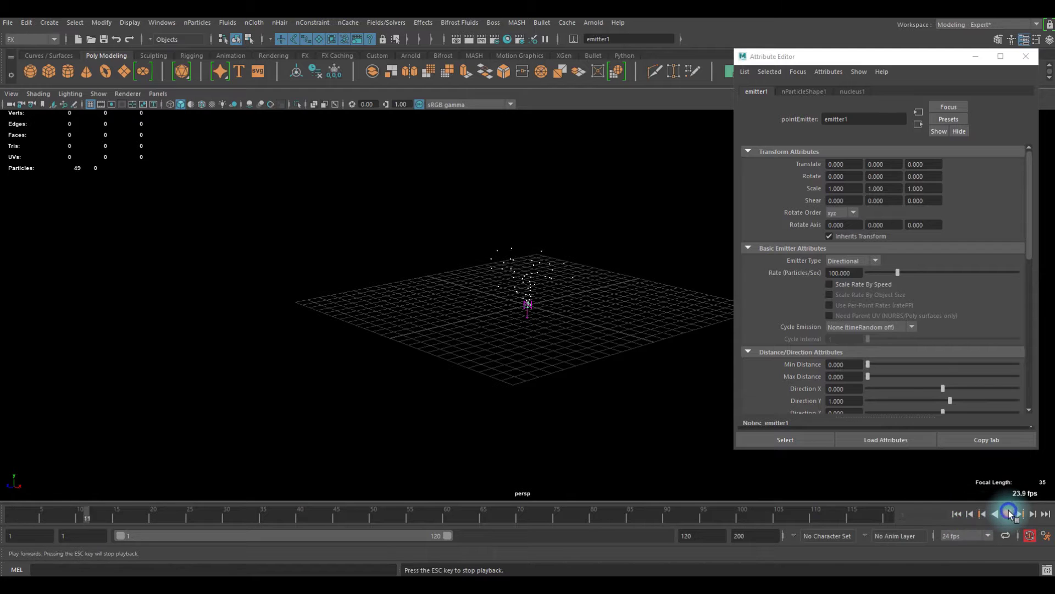
pyautogui.scroll(4, 434, 323)
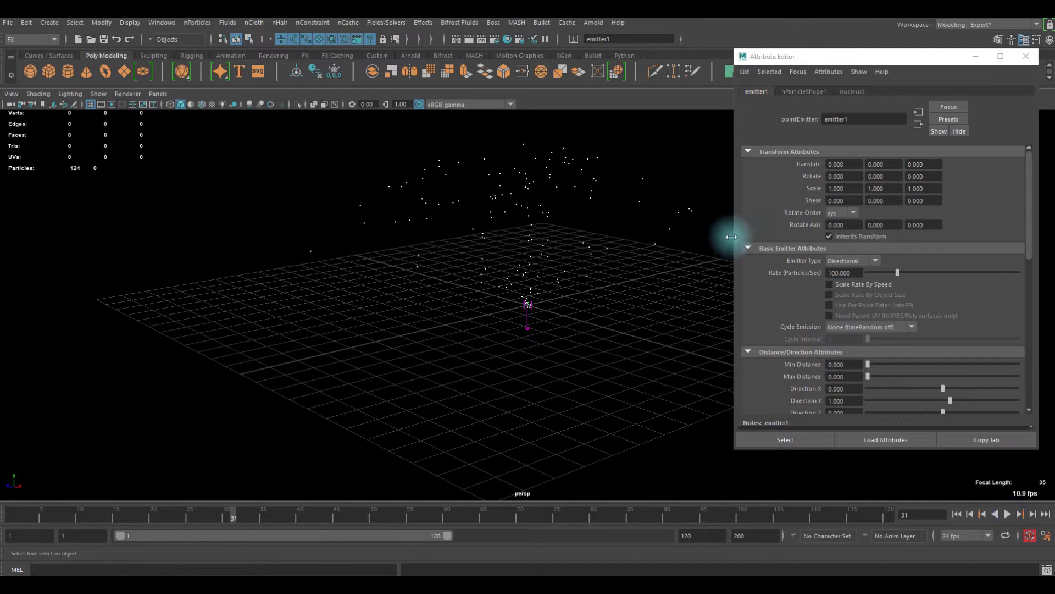
# Set the emission rate to 70 particles per second and replay the simulation from the first frame
pyautogui.doubleClick(847, 272)
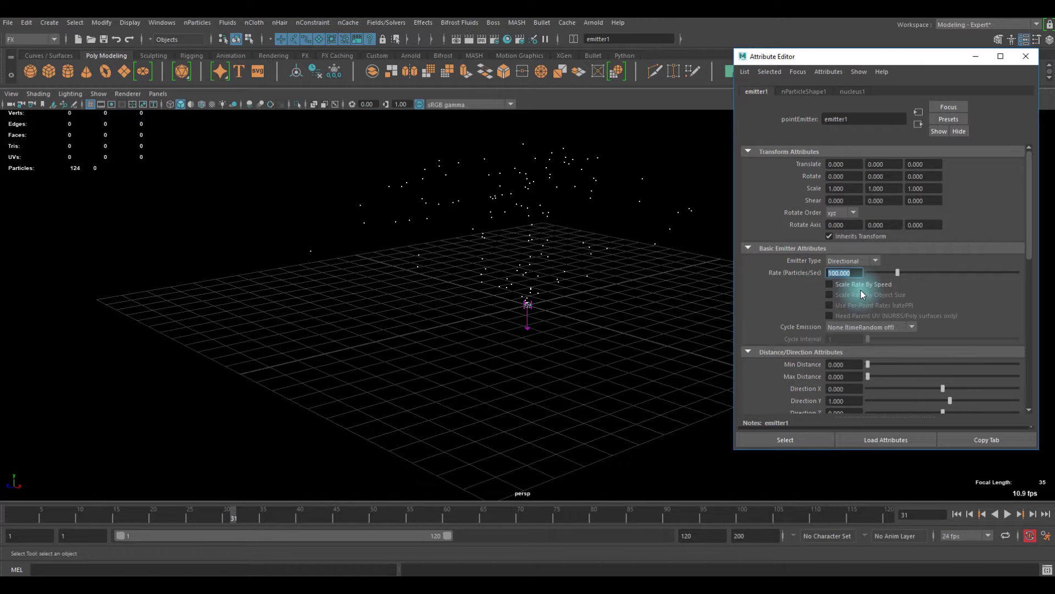
pyautogui.write('70')
pyautogui.press('Return')
pyautogui.click(957, 513)
pyautogui.click(1008, 513)
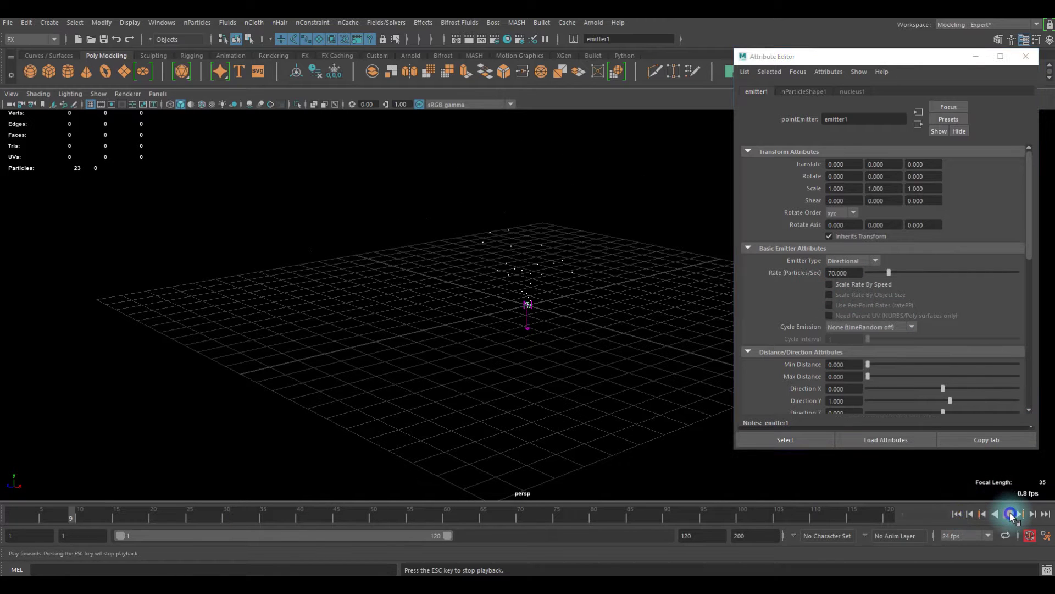
# Replay the simulation from the first frame to review the spray at 70 particles per second, and rewind it
pyautogui.click(1009, 514)
pyautogui.moveTo(115, 508); pyautogui.dragTo(16, 481)
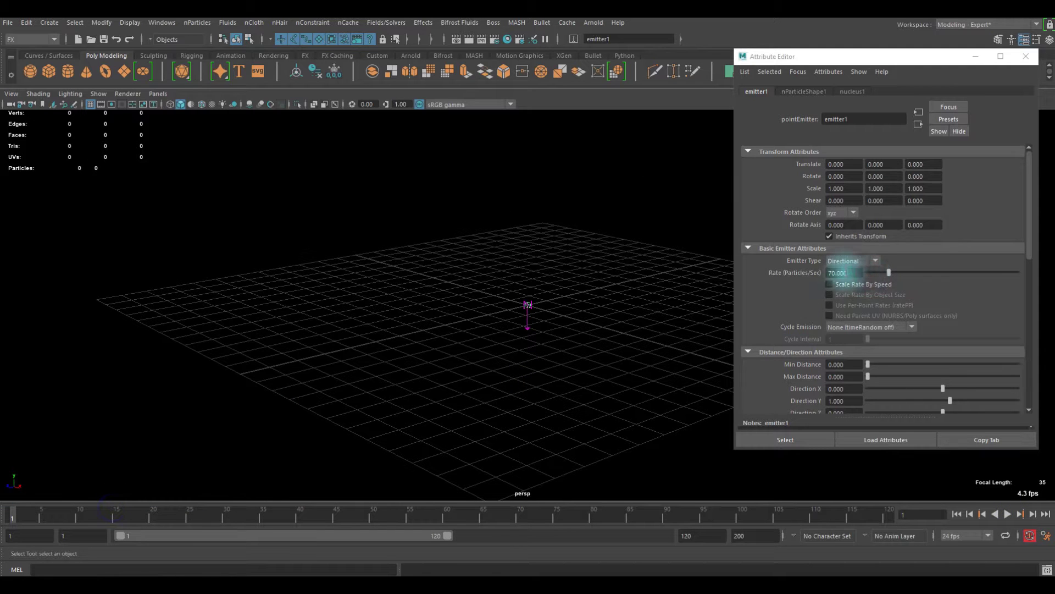
pyautogui.scroll(-3, 508, 289)
pyautogui.scroll(4, 510, 288)
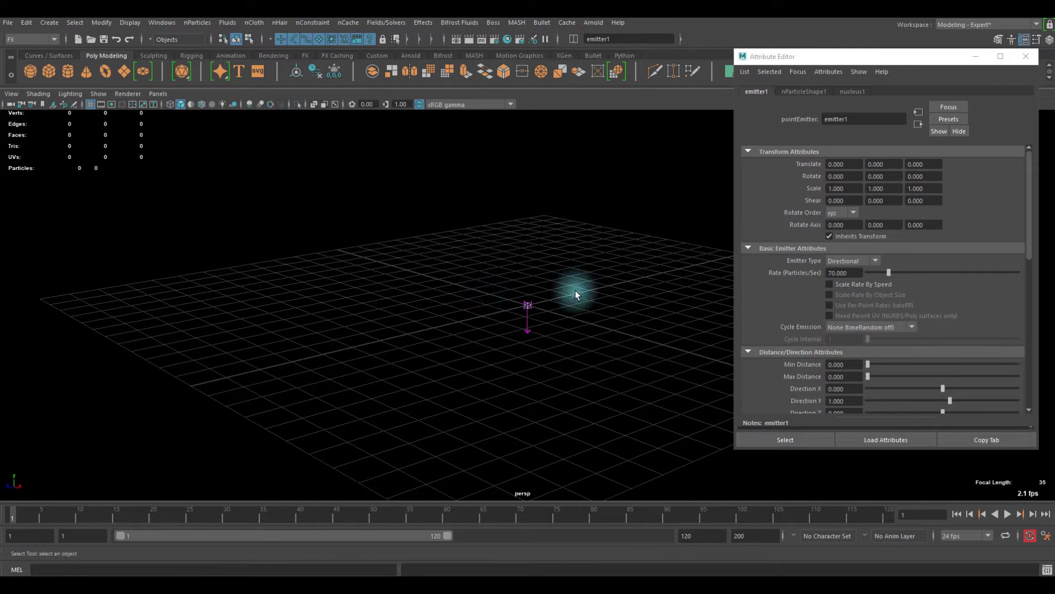
pyautogui.click(1007, 513)
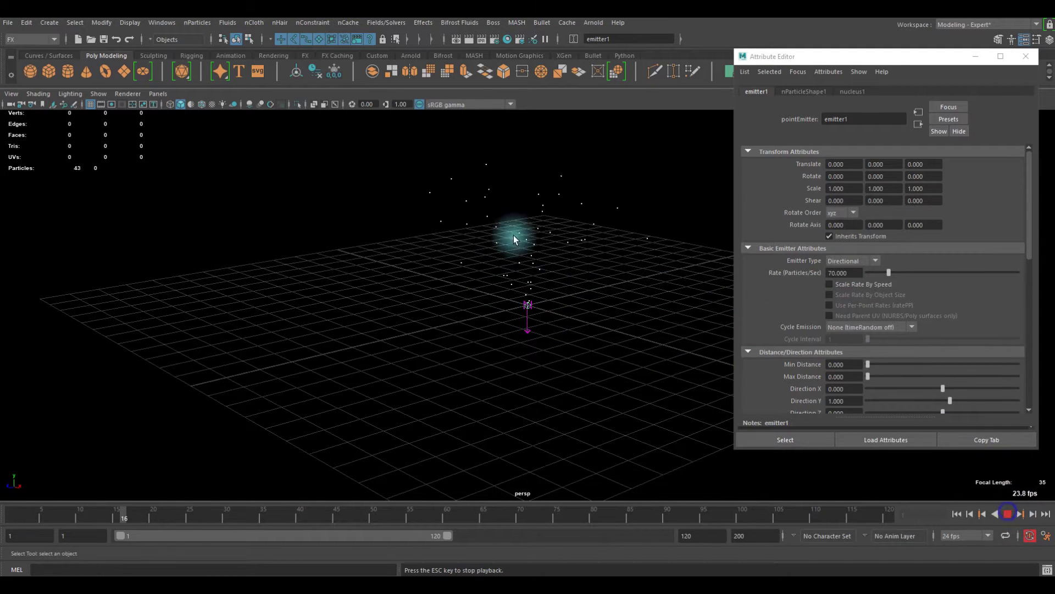
pyautogui.click(957, 513)
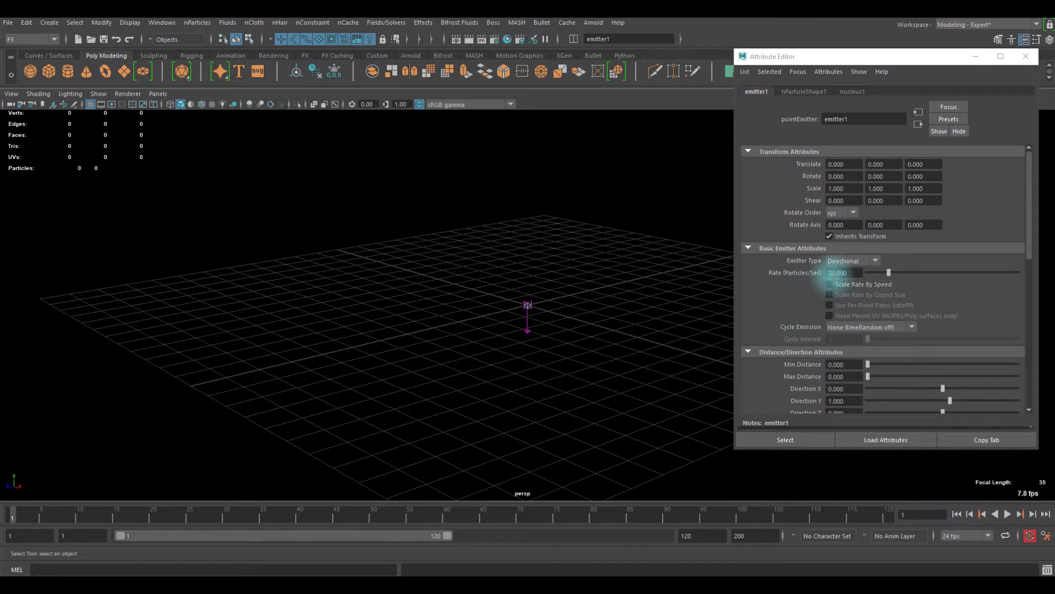
# Set a keyframe on the emitter's rate of 70 particles per second at frame 1
pyautogui.doubleClick(856, 272)
pyautogui.click(846, 275)
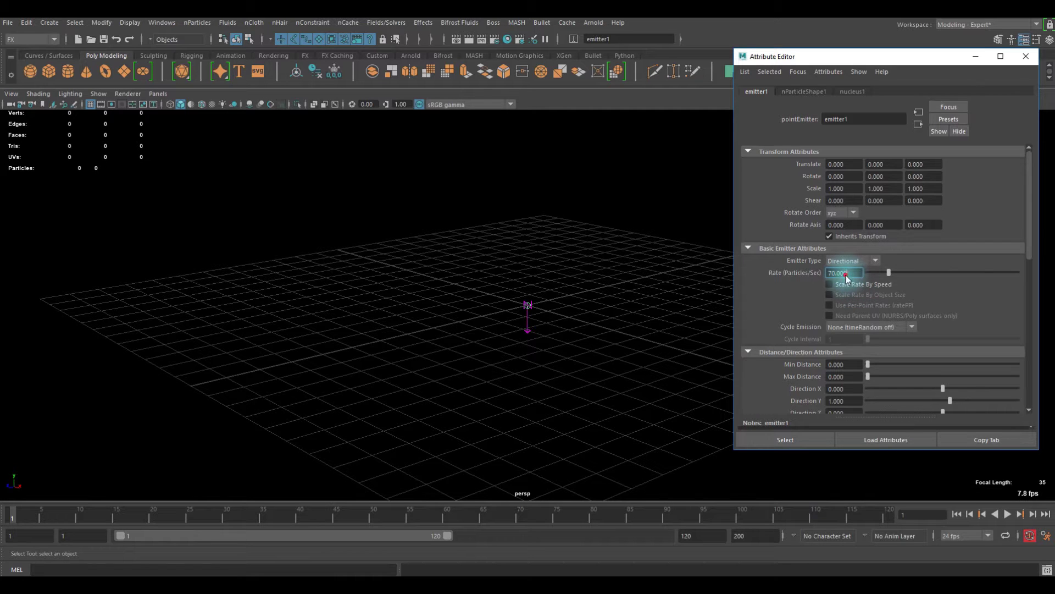
pyautogui.rightClick(845, 273)
pyautogui.click(872, 291)
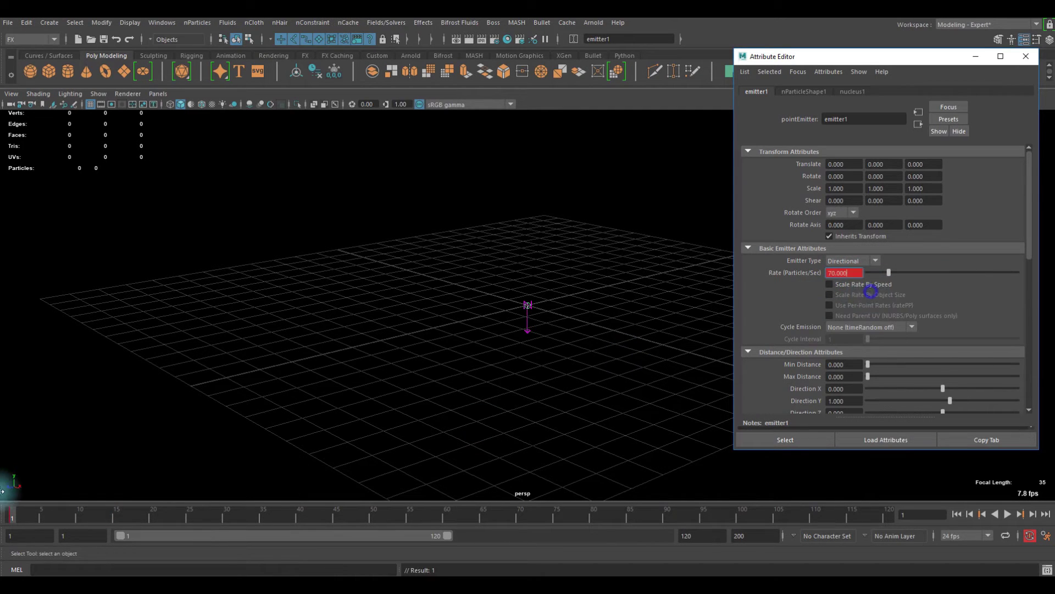
# Key the emitter's rate at 0 particles per second on frame 5
pyautogui.click(40, 515)
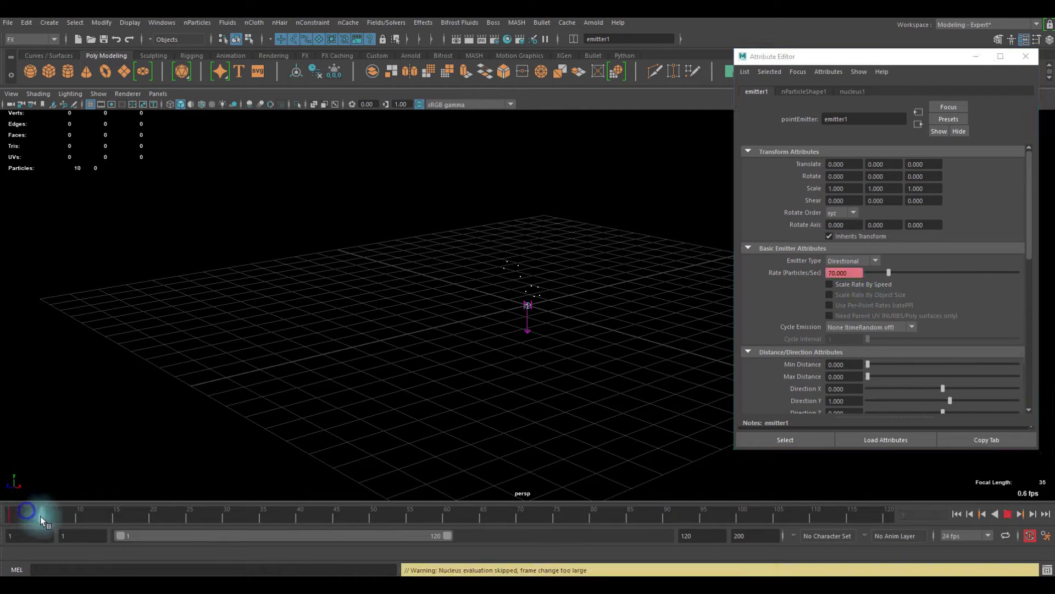
pyautogui.rightClick(847, 274)
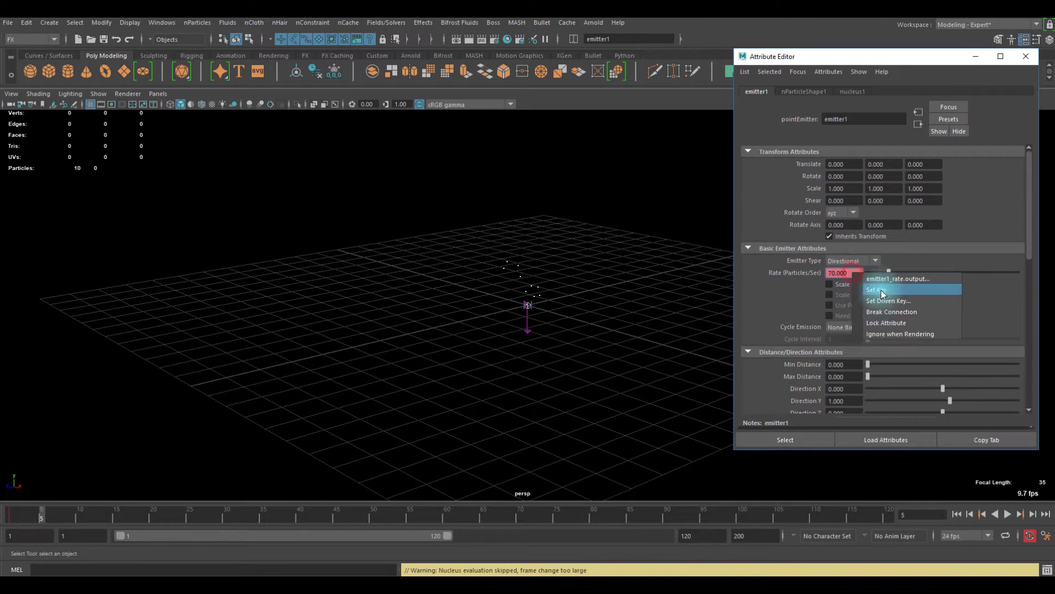
pyautogui.doubleClick(834, 273)
pyautogui.write('0')
pyautogui.press('Return')
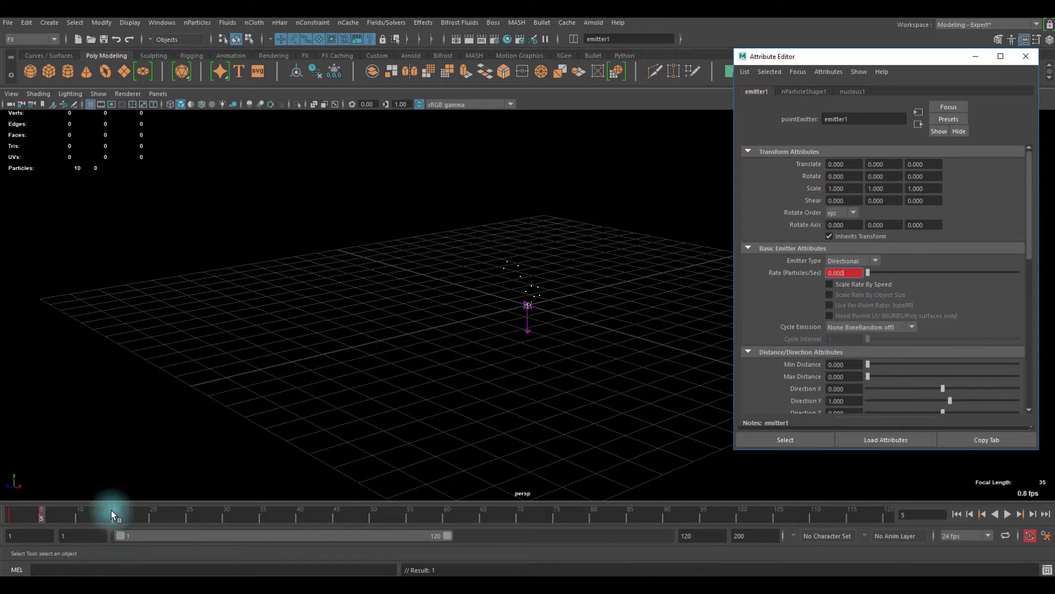
# Check the keyed rate along the timeline and move the first rate keyframe from frame 1 to frame 4
pyautogui.click(11, 514)
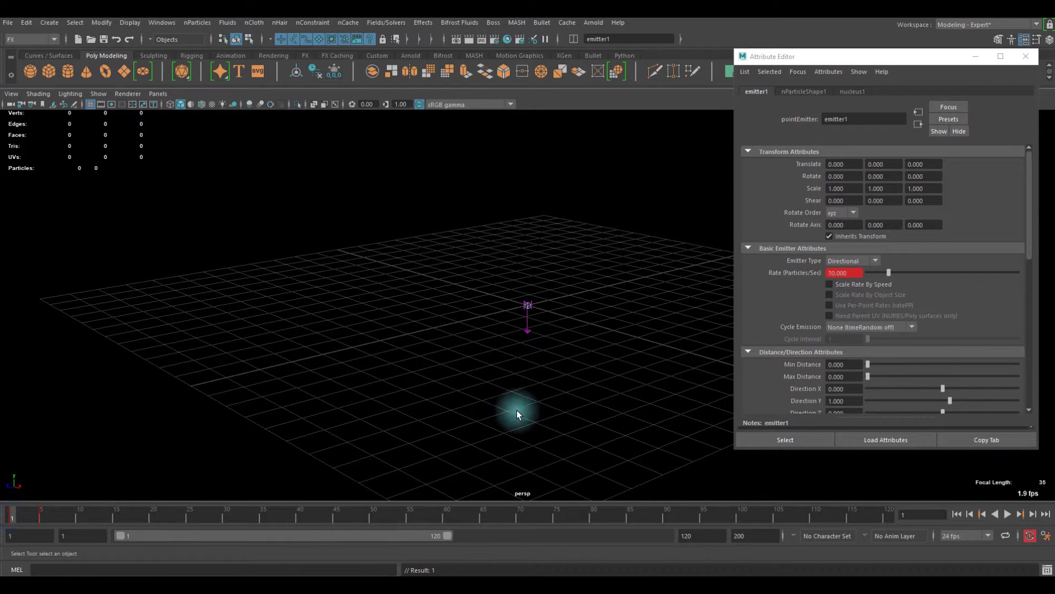
pyautogui.click(41, 514)
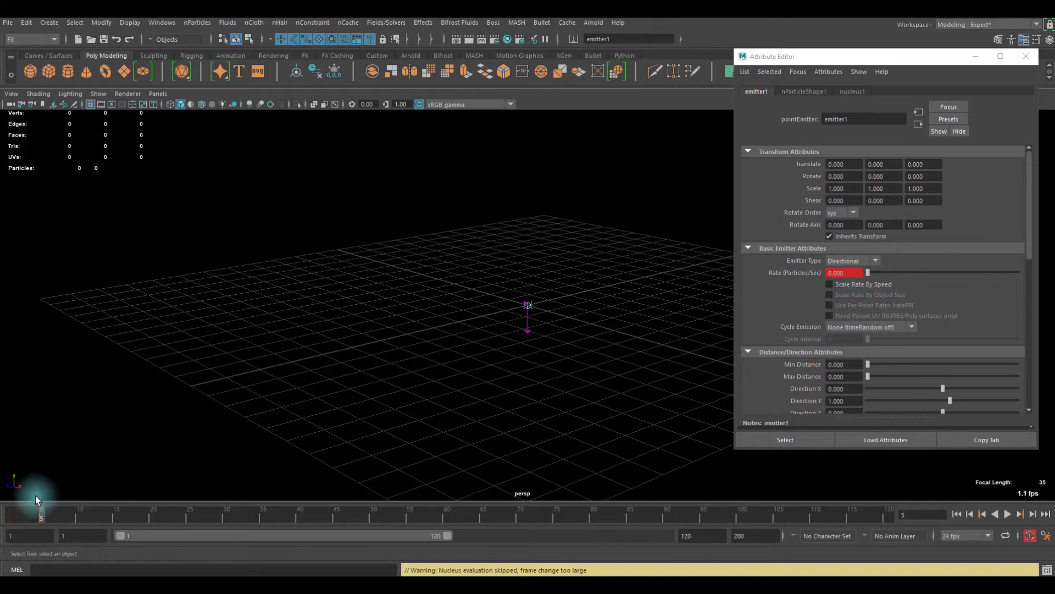
pyautogui.moveTo(41, 514); pyautogui.dragTo(110, 514)
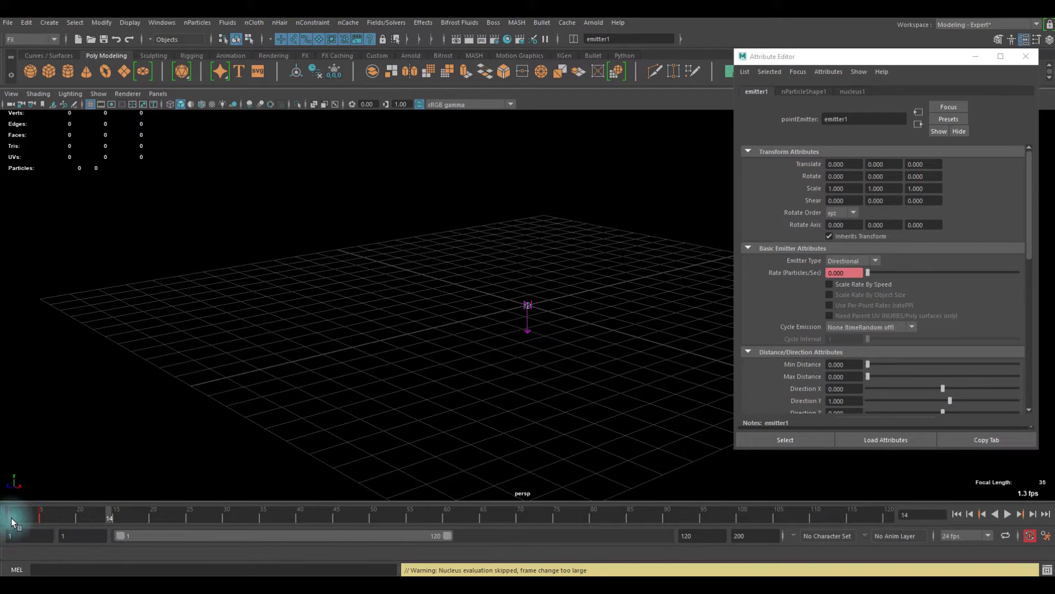
pyautogui.moveTo(12, 519); pyautogui.dragTo(54, 513)
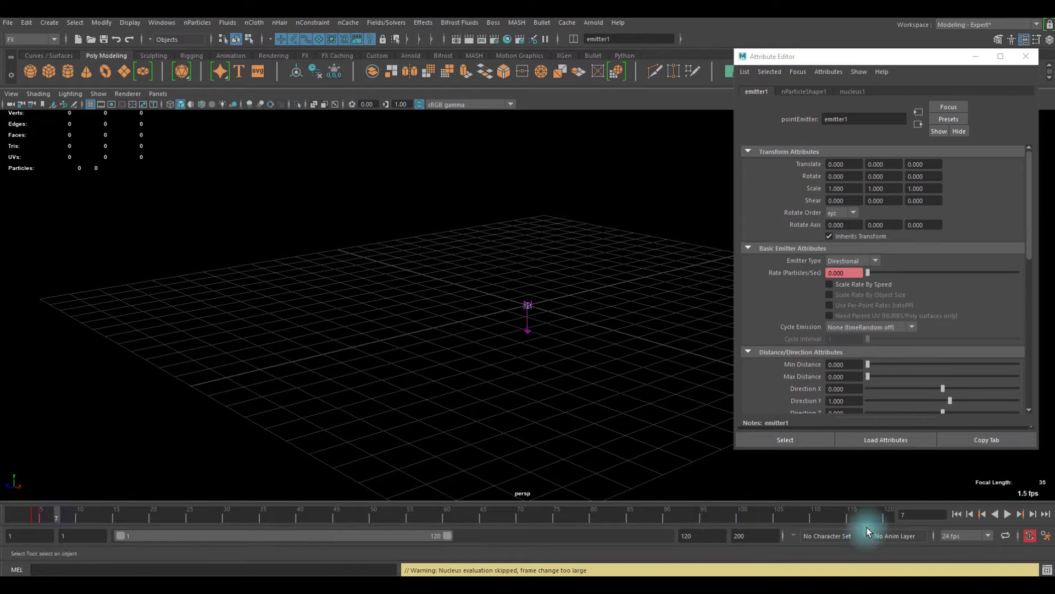
# Play the simulation with the keyed emission rate, deselect the emitter and watch the particle burst
pyautogui.click(1007, 514)
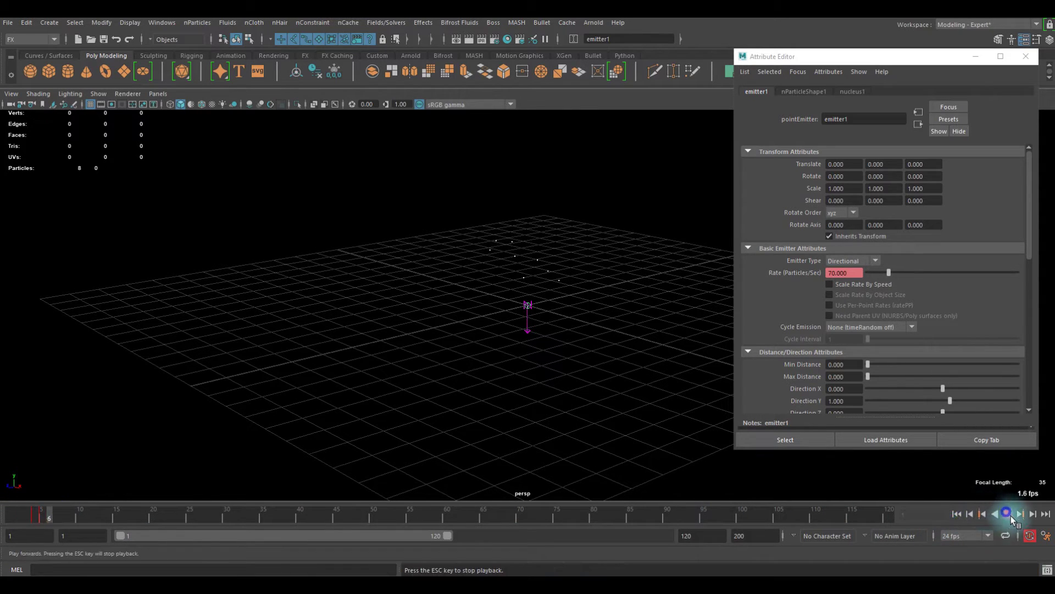
pyautogui.click(1007, 514)
pyautogui.moveTo(45, 512)
pyautogui.mouseDown()
pyautogui.moveTo(28, 516)
pyautogui.moveTo(43, 514)
pyautogui.mouseUp()
pyautogui.click(341, 419)
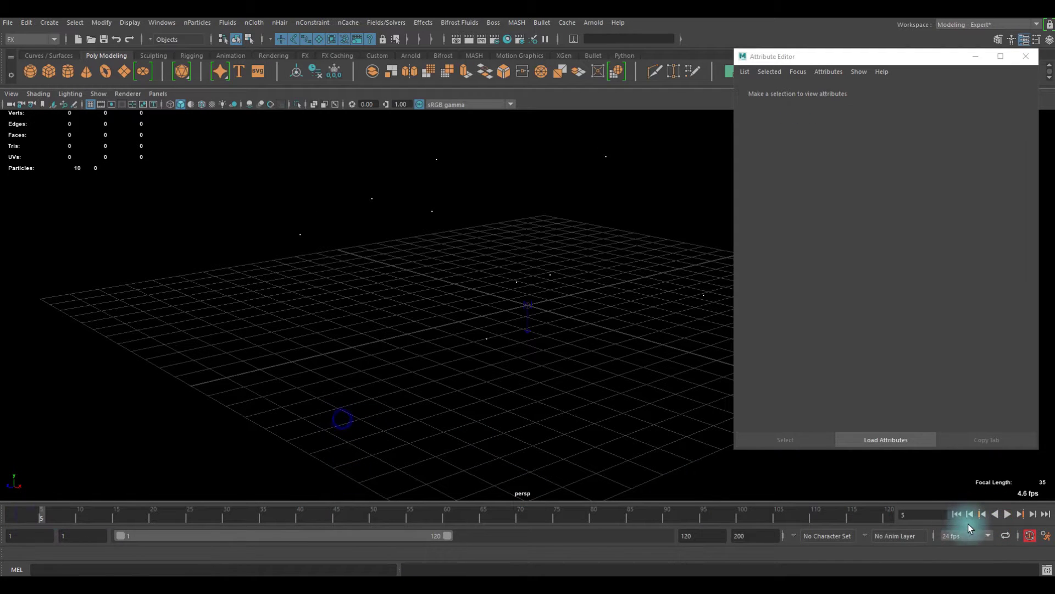
pyautogui.click(1011, 512)
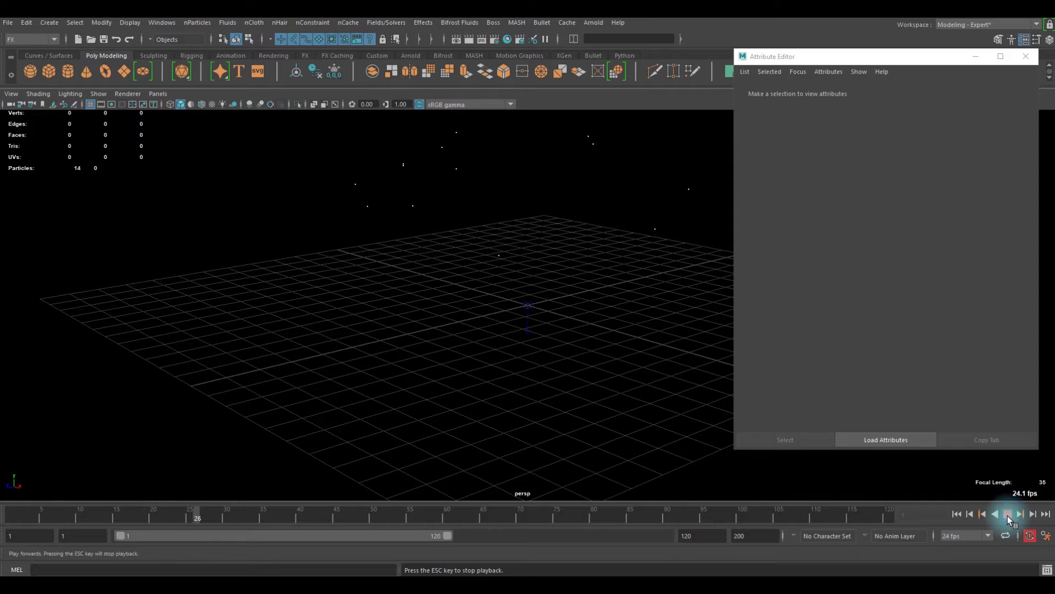
pyautogui.click(1007, 514)
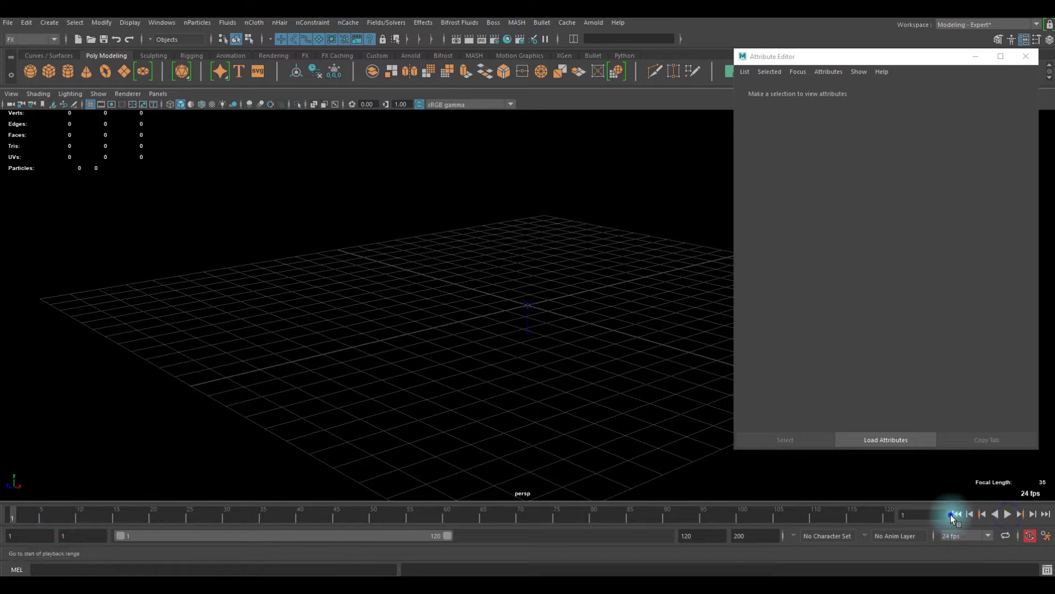
# Replay the short burst from the first frame and return to the start of the timeline
pyautogui.scroll(-1, 631, 324)
pyautogui.click(1007, 514)
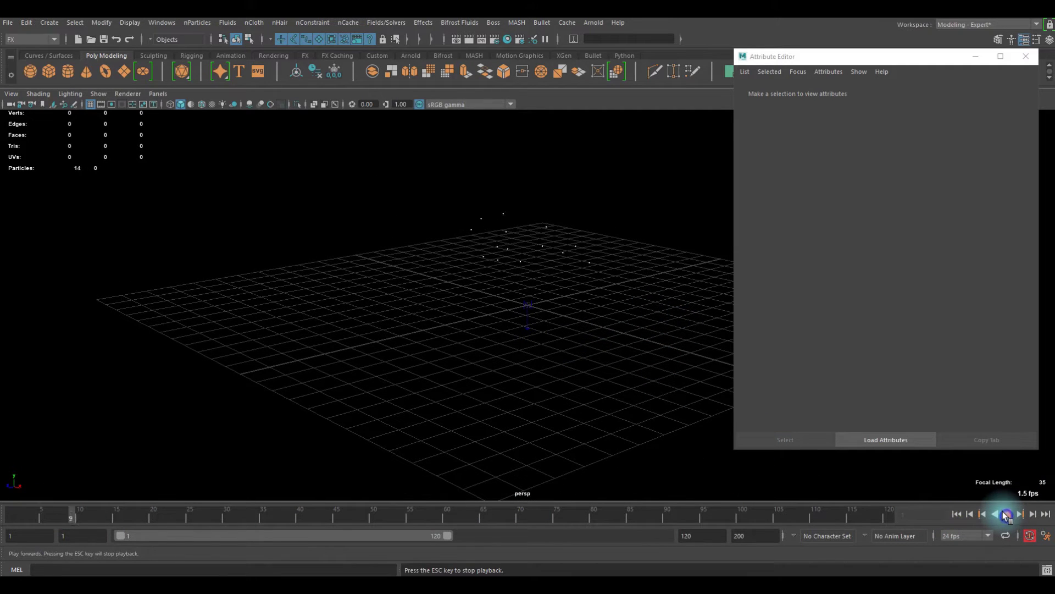
pyautogui.click(1003, 512)
pyautogui.click(958, 513)
pyautogui.scroll(-3, 530, 332)
pyautogui.keyDown('alt'); pyautogui.moveTo(530, 332); pyautogui.dragTo(515, 306, button='middle'); pyautogui.keyUp('alt')
pyautogui.scroll(4, 477, 383)
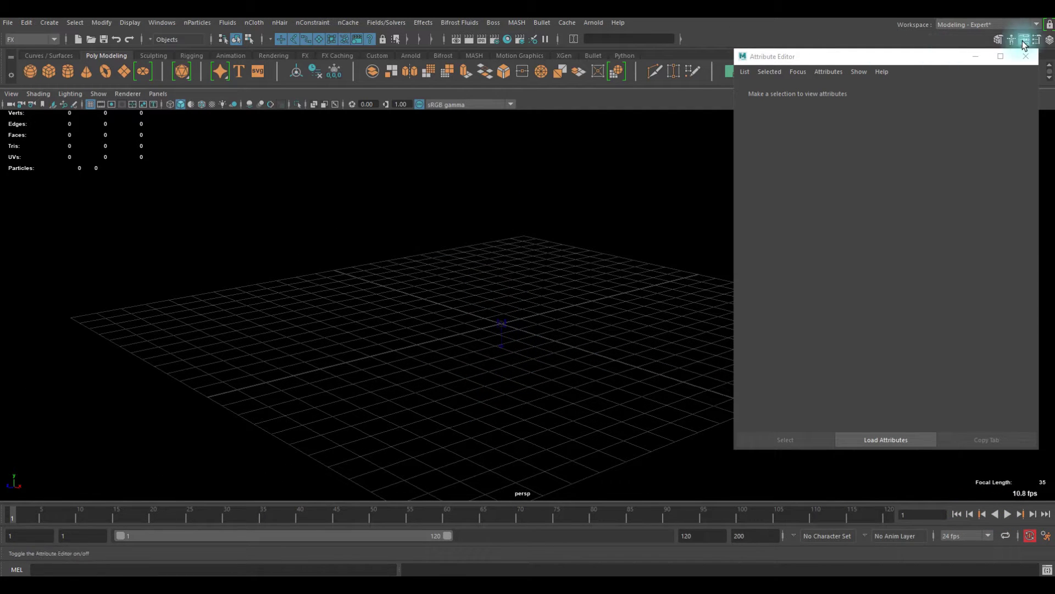
pyautogui.click(1050, 40)
pyautogui.moveTo(997, 272); pyautogui.dragTo(943, 266)
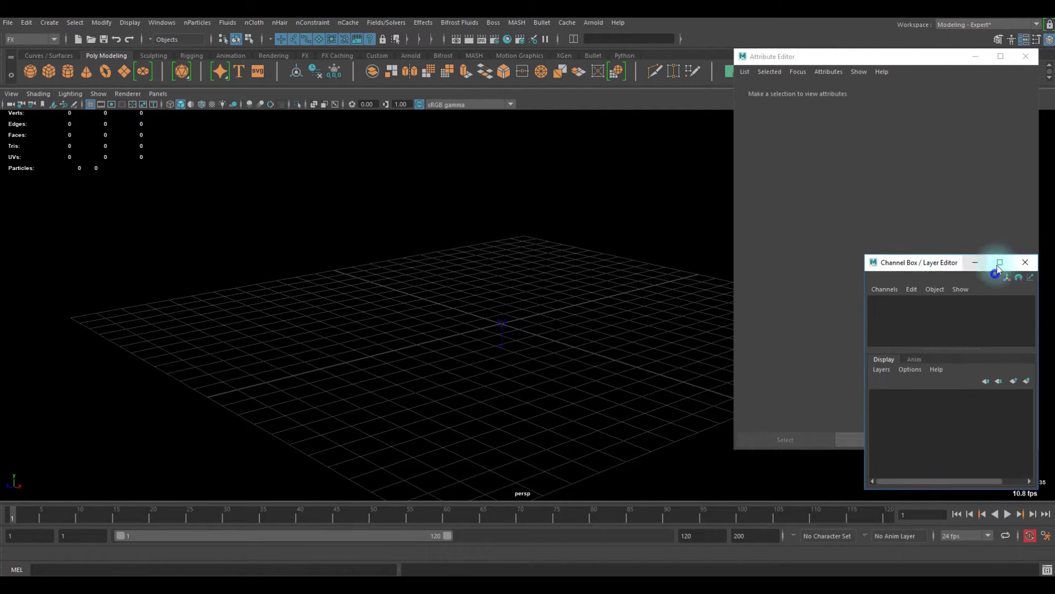
pyautogui.click(1024, 260)
# Open the Outliner and select nParticle1
pyautogui.click(162, 23)
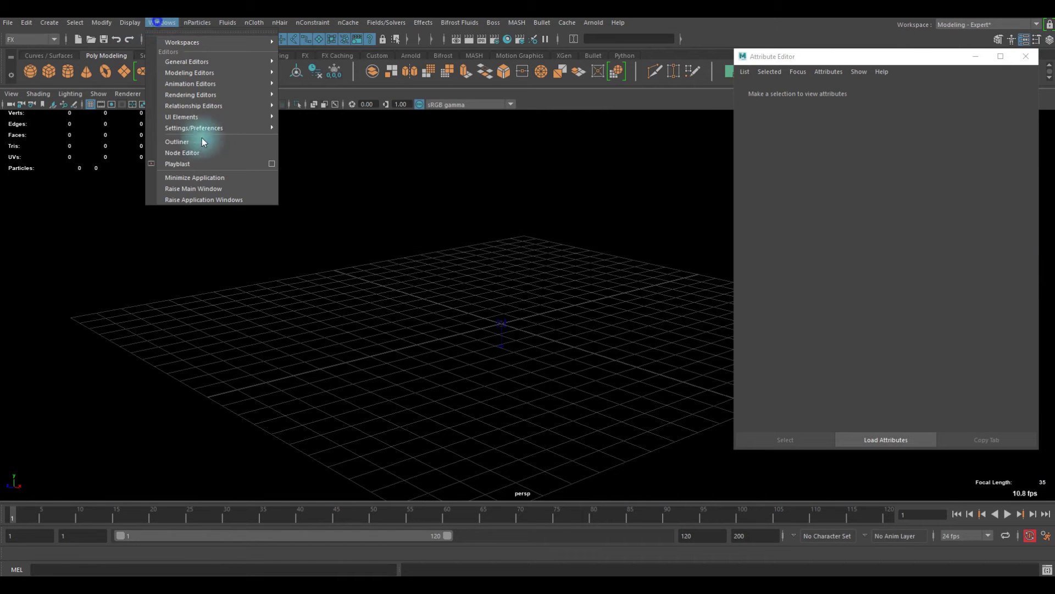
pyautogui.click(177, 142)
pyautogui.click(903, 267)
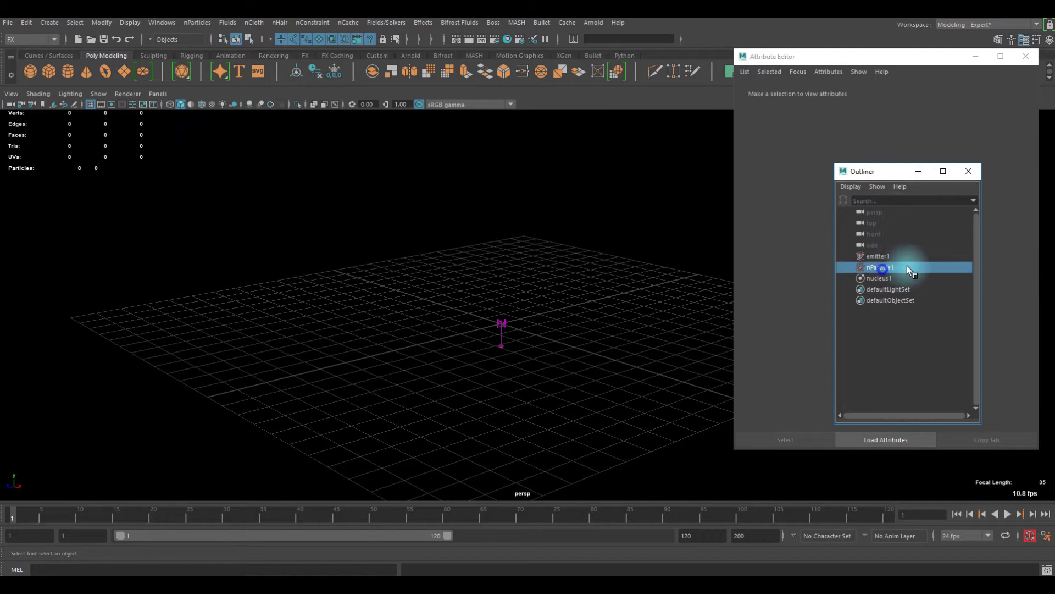
# Play the simulation with nParticle1 selected, inspect the particles from another angle and rewind to the first frame
pyautogui.click(1006, 514)
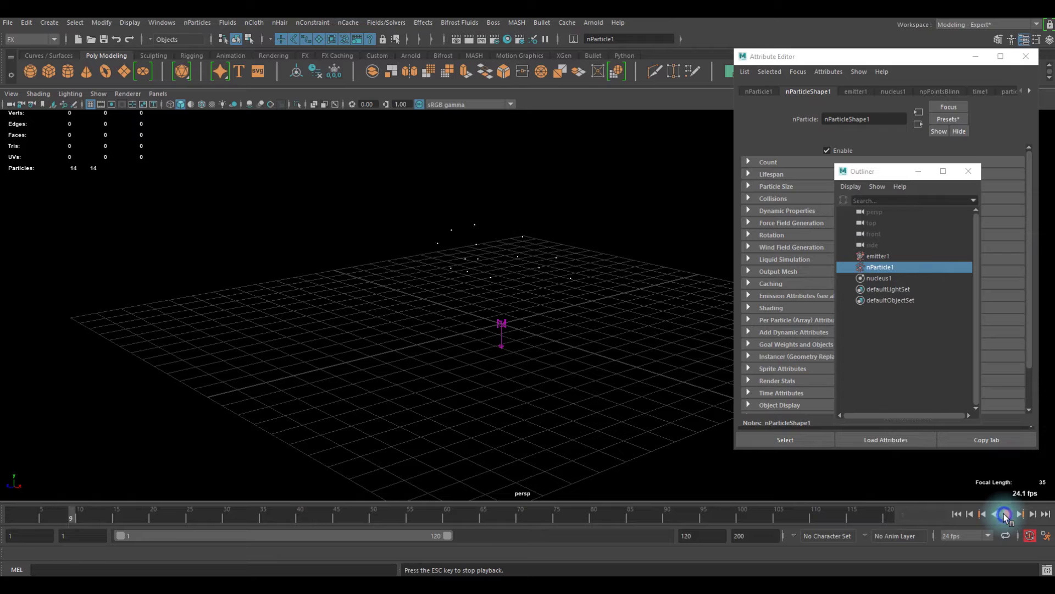
pyautogui.click(1003, 514)
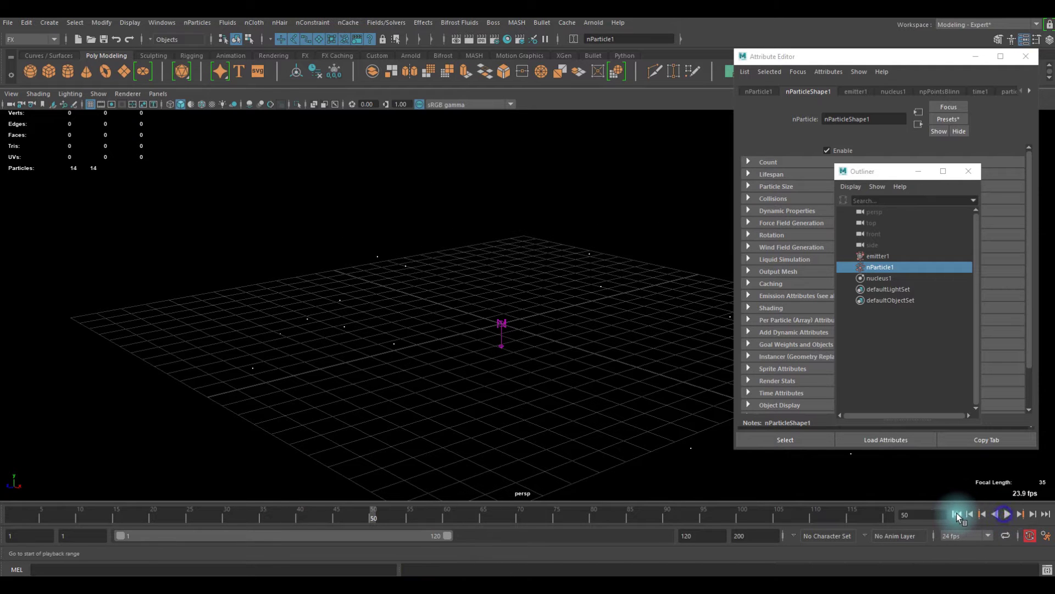
pyautogui.keyDown('alt'); pyautogui.moveTo(498, 337); pyautogui.dragTo(561, 341); pyautogui.keyUp('alt')
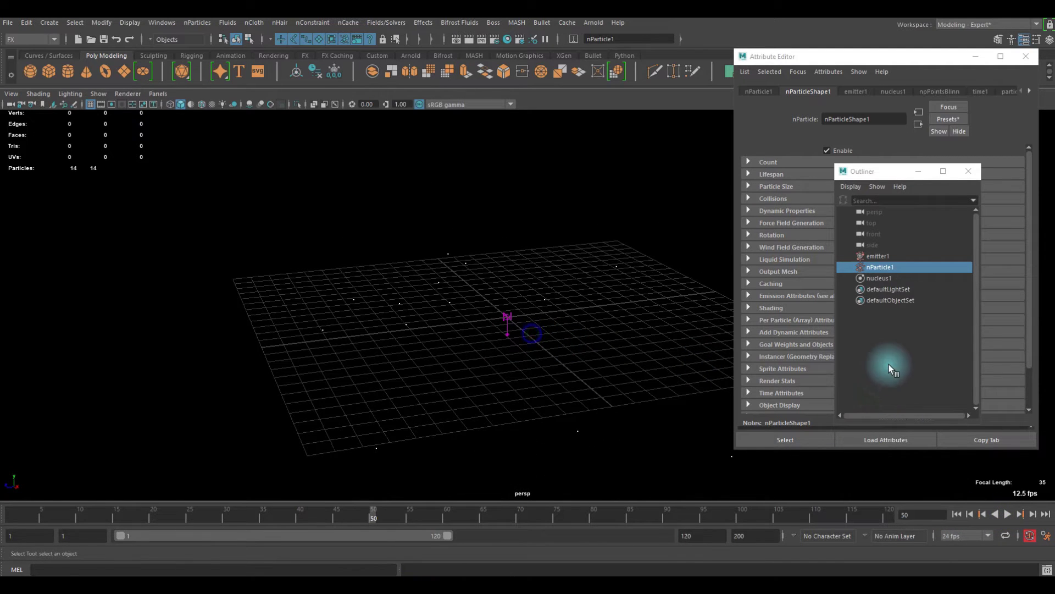
pyautogui.click(956, 514)
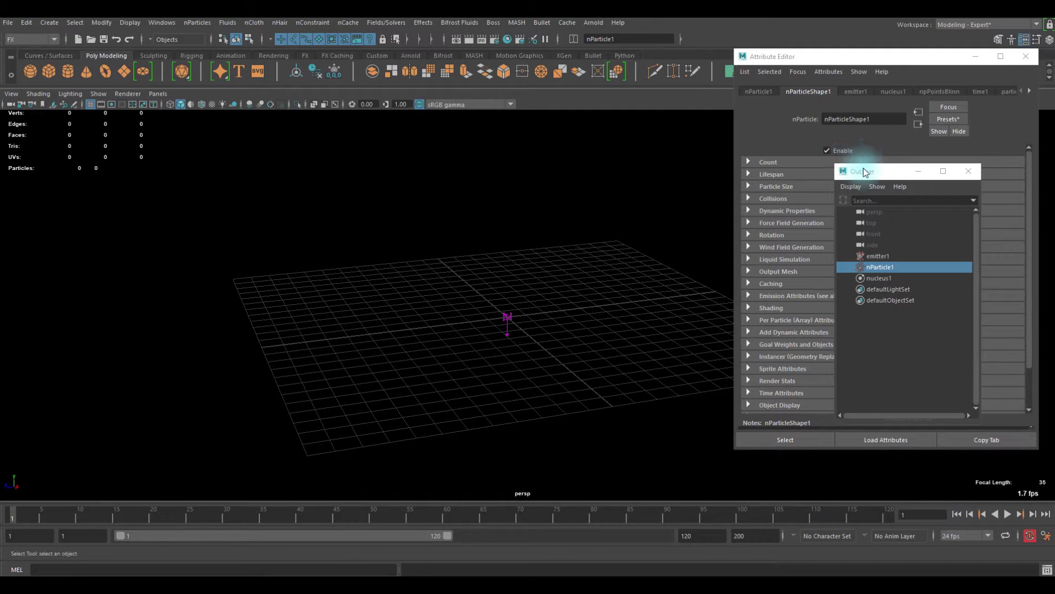
# Place the Outliner and Attribute Editor side by side and play the simulation up to frame 12
pyautogui.moveTo(864, 172); pyautogui.dragTo(893, 148)
pyautogui.moveTo(805, 56); pyautogui.dragTo(622, 60)
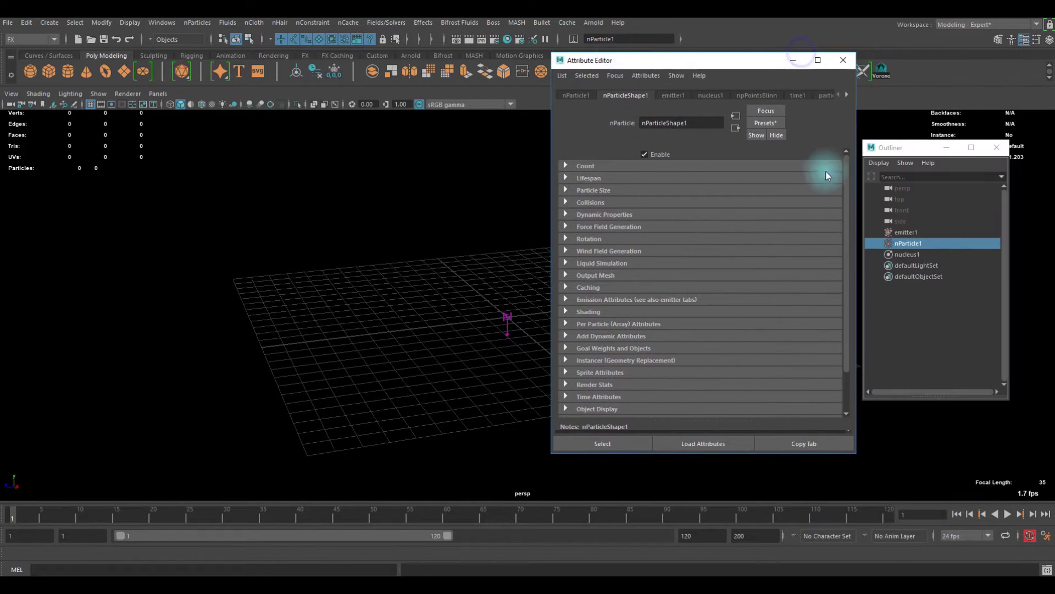
pyautogui.click(1007, 514)
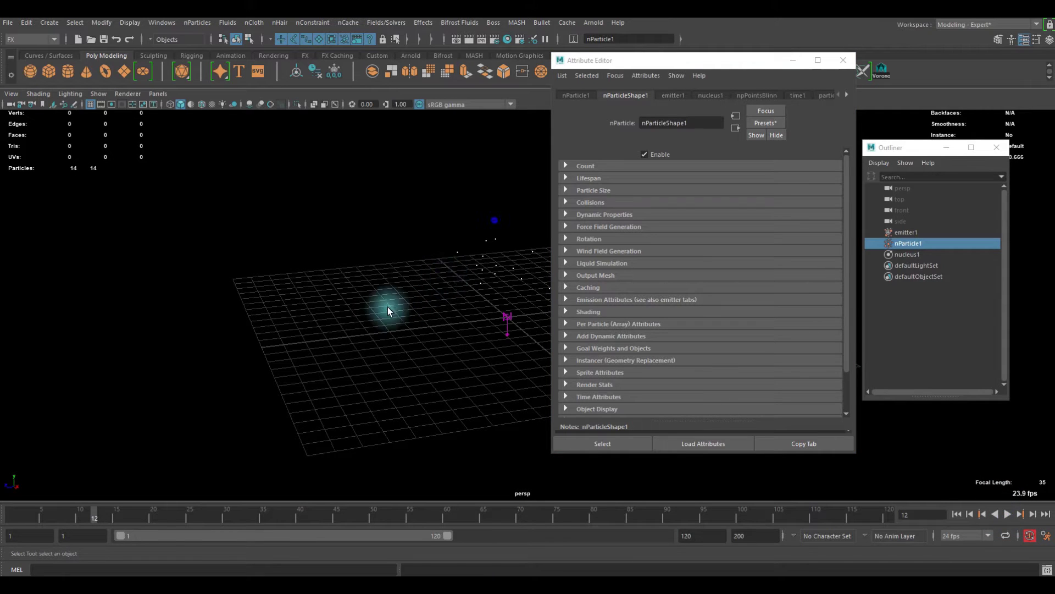
# Deselect the particles and open the creation options for a 3D fluid container, reviewing its resolution and size settings
pyautogui.click(227, 23)
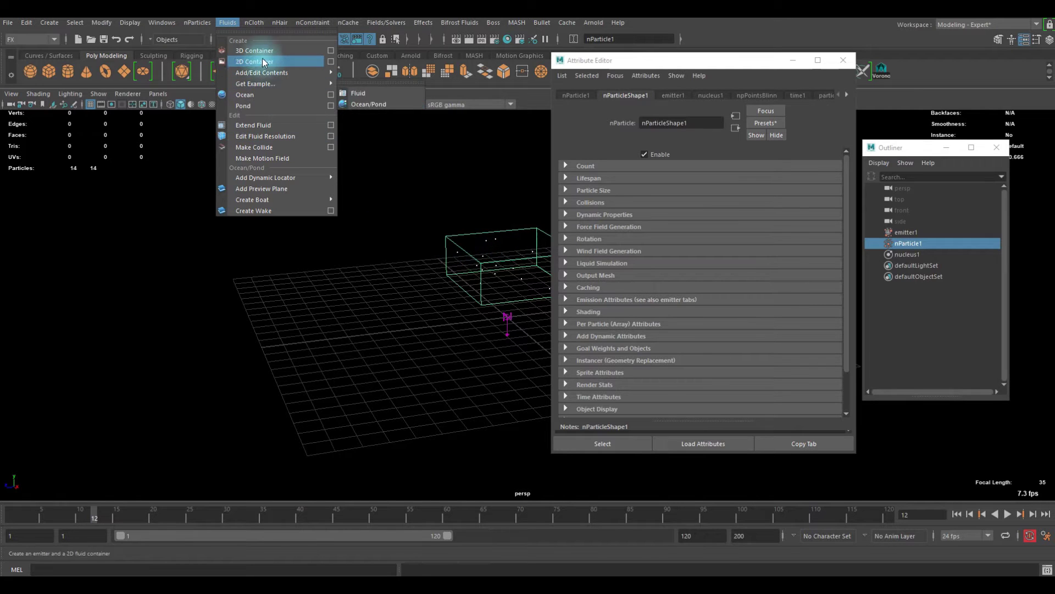
pyautogui.click(410, 195)
pyautogui.click(452, 203)
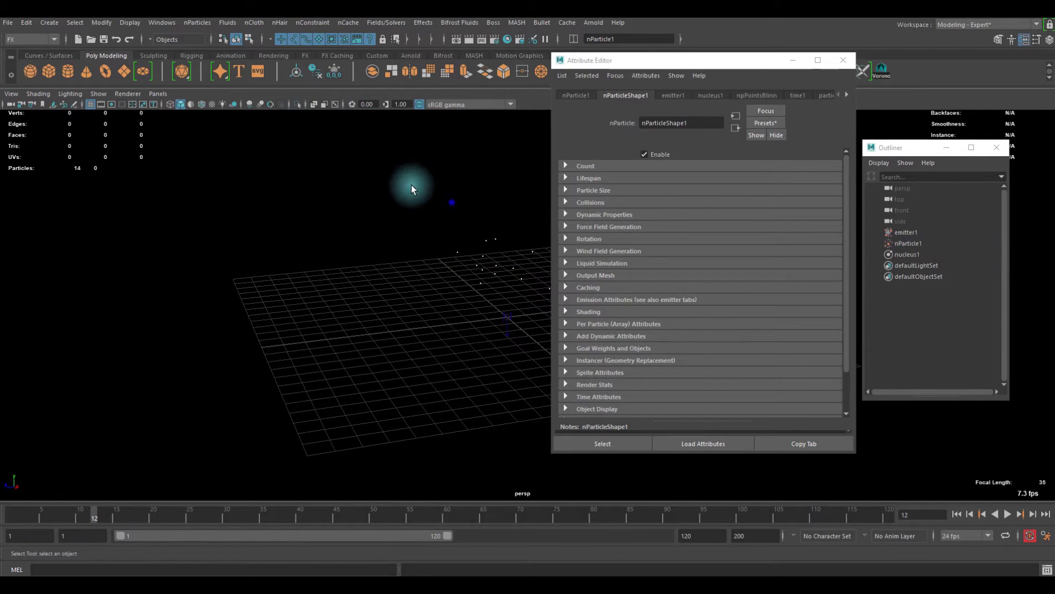
pyautogui.click(195, 22)
pyautogui.moveTo(228, 22)
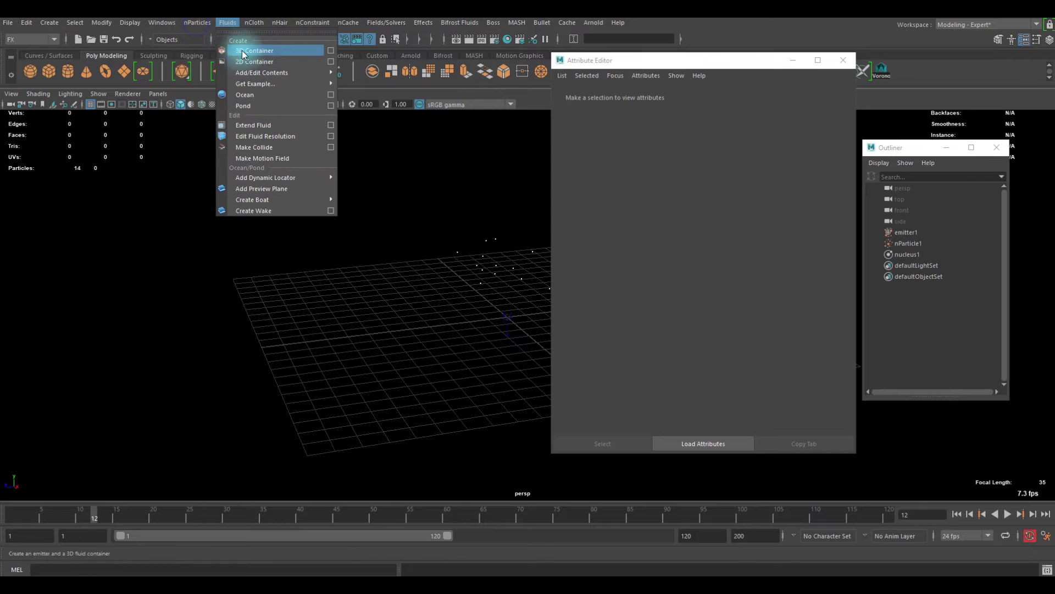
pyautogui.click(331, 49)
pyautogui.moveTo(435, 204); pyautogui.dragTo(245, 108)
pyautogui.scroll(-3, 292, 189)
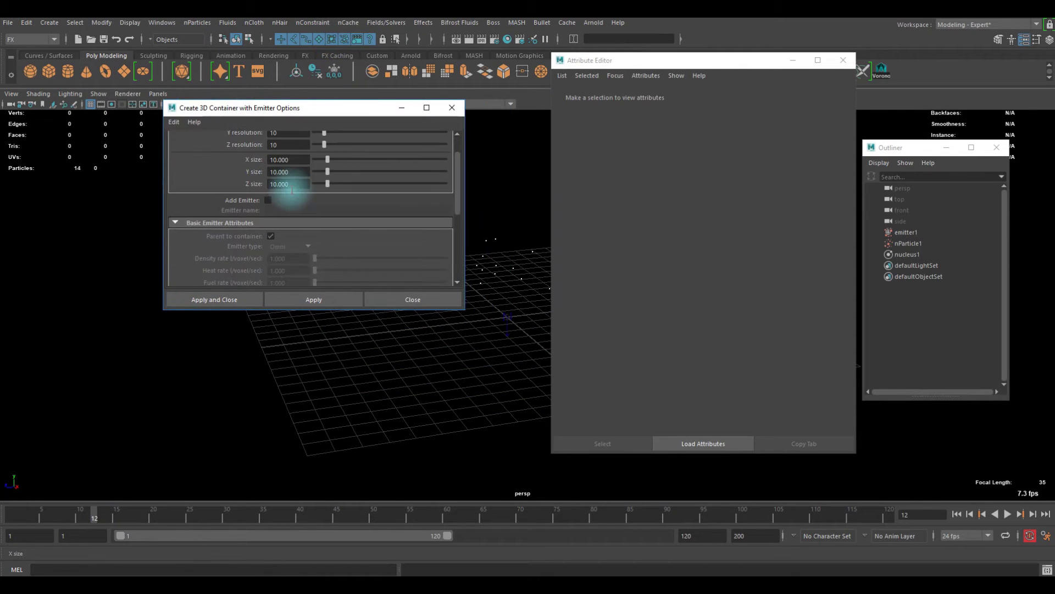
pyautogui.scroll(3, 292, 189)
# Try the Add Emitter option for the 3D container and switch it off again
pyautogui.click(194, 122)
pyautogui.click(268, 233)
pyautogui.scroll(-3, 242, 165)
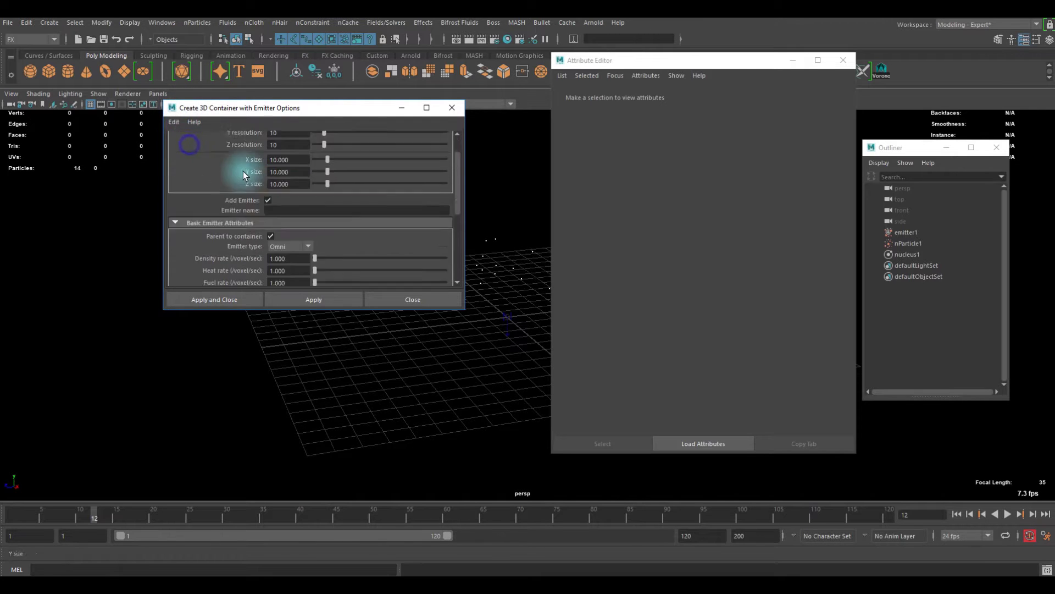
pyautogui.scroll(3, 225, 174)
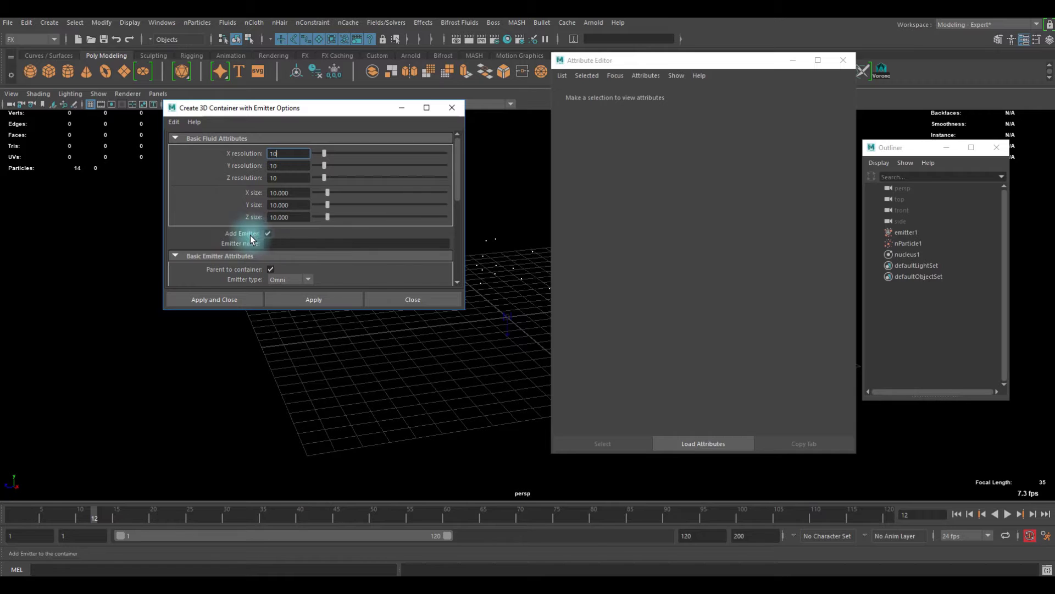
pyautogui.click(267, 234)
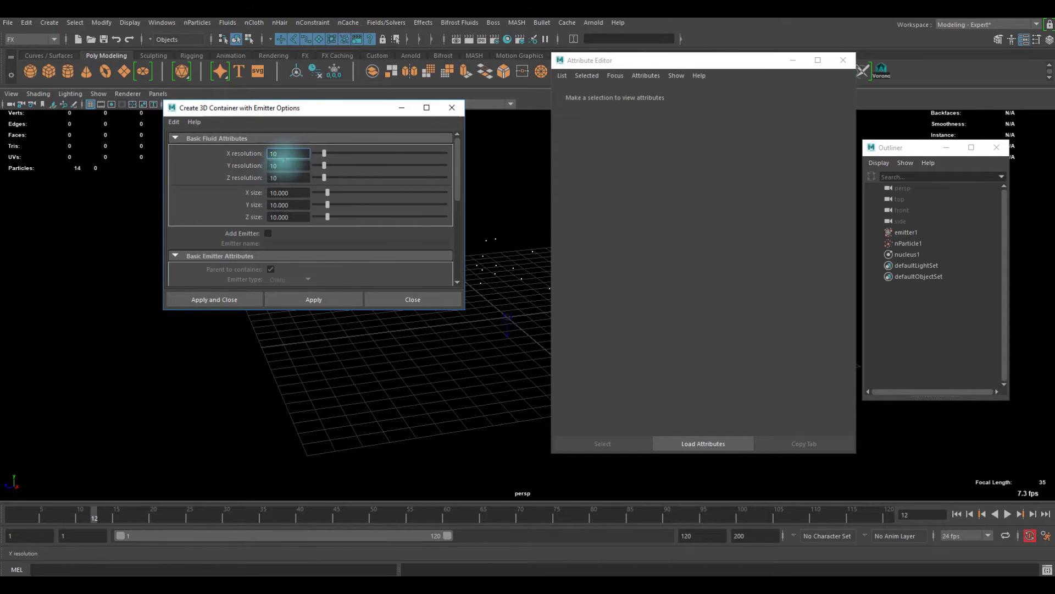
# Create a 3D fluid container without an emitter, using a resolution of 10 and a size of 10 on every axis
pyautogui.click(286, 158)
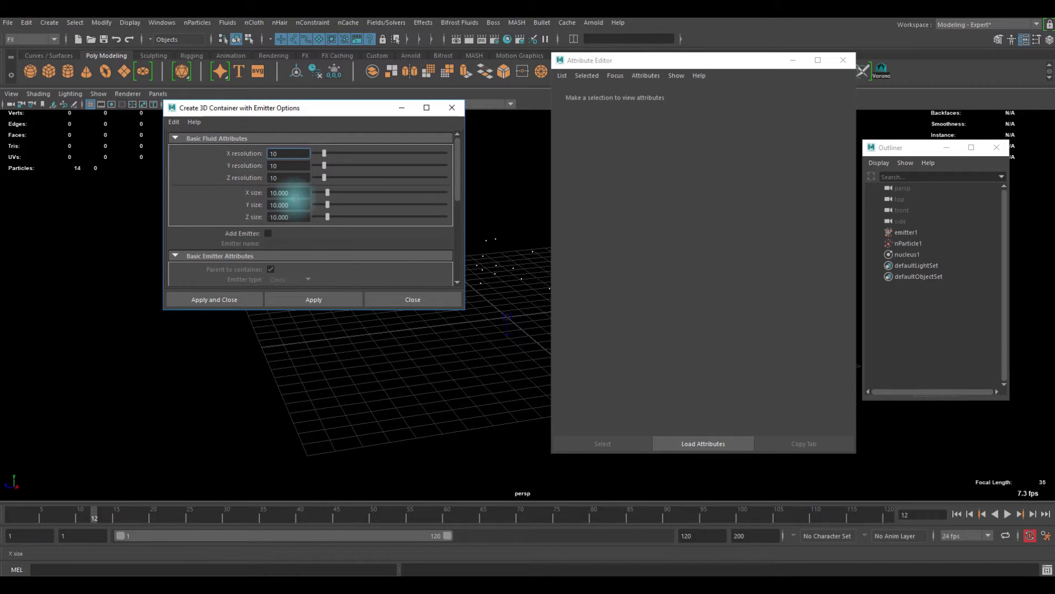
pyautogui.click(233, 301)
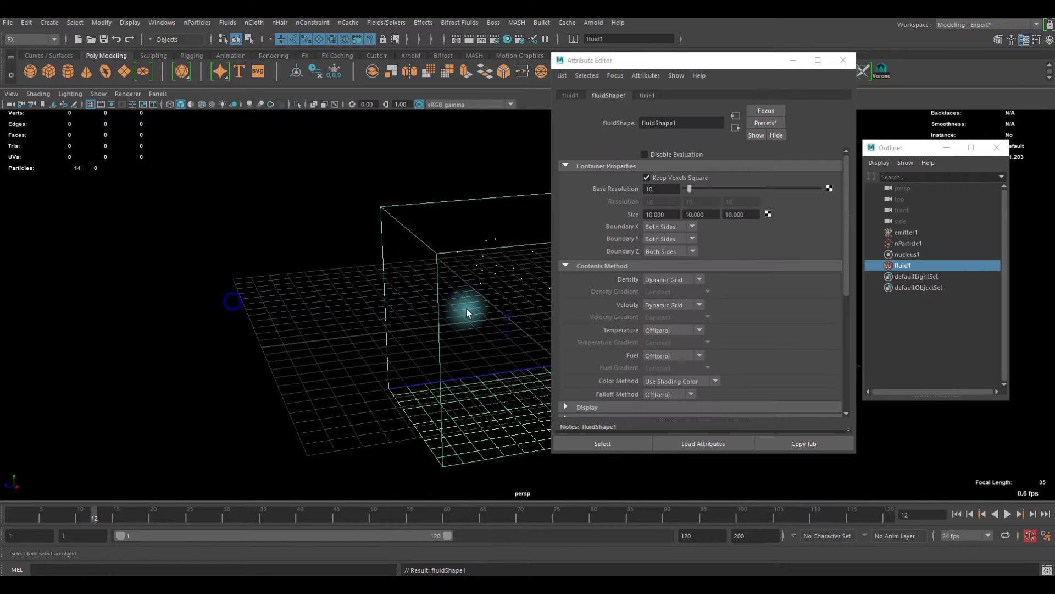
pyautogui.moveTo(419, 358)
pyautogui.keyDown('alt'); pyautogui.mouseDown()
pyautogui.moveTo(464, 322)
pyautogui.moveTo(406, 356)
pyautogui.mouseUp(); pyautogui.keyUp('alt')
pyautogui.keyDown('alt'); pyautogui.moveTo(444, 356); pyautogui.dragTo(416, 351, button='middle'); pyautogui.keyUp('alt')
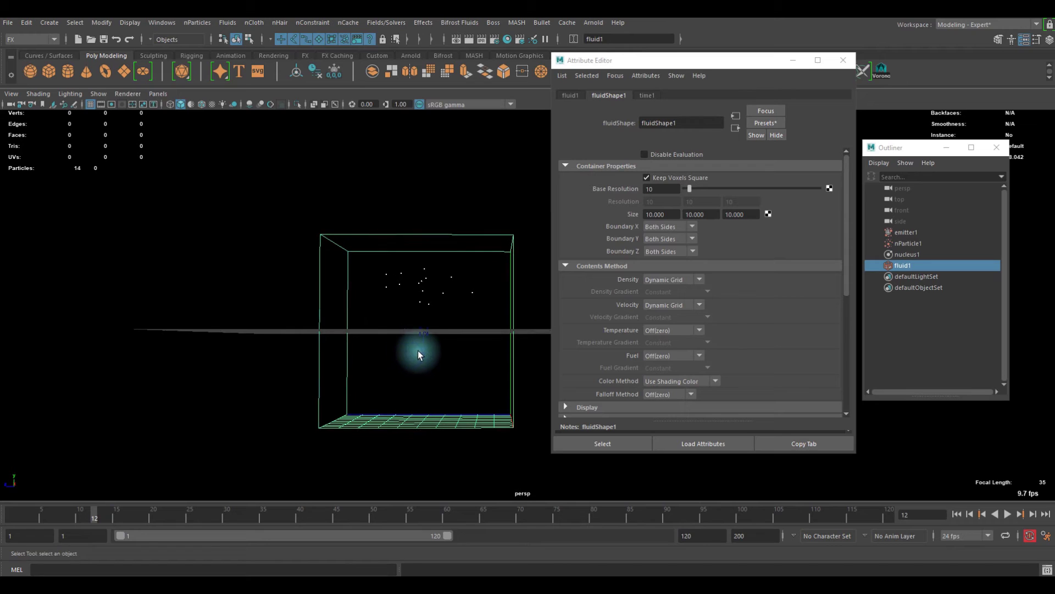
# Raise the fluid container above the grid, scale it down uniformly and lower it so its base sits at ground level
pyautogui.press('w')
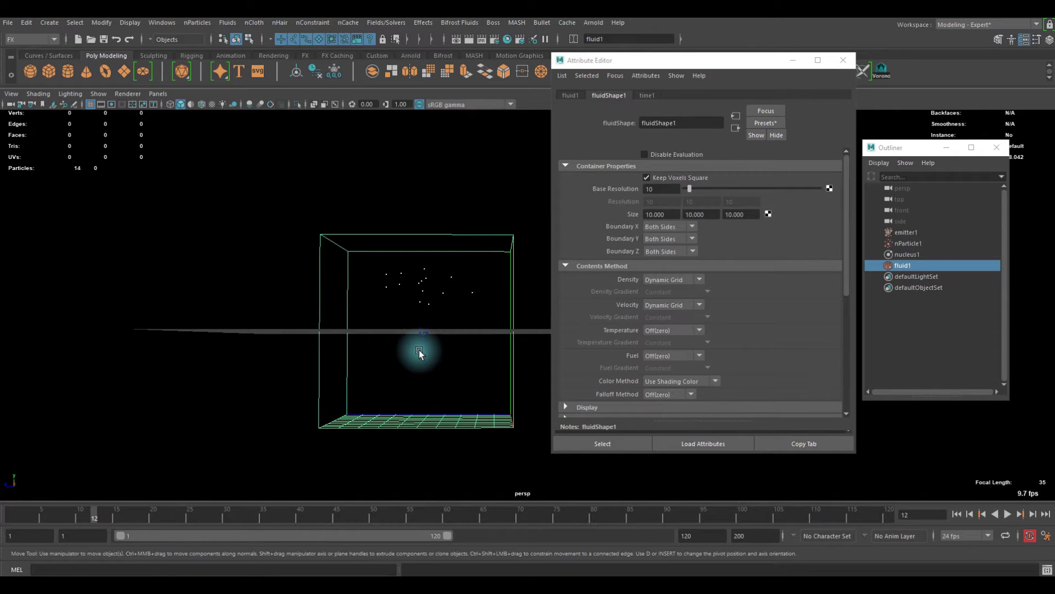
pyautogui.moveTo(426, 301); pyautogui.dragTo(429, 212)
pyautogui.keyDown('alt'); pyautogui.moveTo(404, 281); pyautogui.dragTo(399, 317); pyautogui.keyUp('alt')
pyautogui.scroll(3, 435, 325)
pyautogui.press('r')
pyautogui.moveTo(375, 214); pyautogui.dragTo(314, 215)
pyautogui.press('w')
pyautogui.moveTo(373, 167); pyautogui.dragTo(379, 210)
pyautogui.keyDown('alt'); pyautogui.moveTo(379, 224); pyautogui.dragTo(398, 315); pyautogui.keyUp('alt')
# Select nParticle1 together with the fluid1 container
pyautogui.click(389, 278)
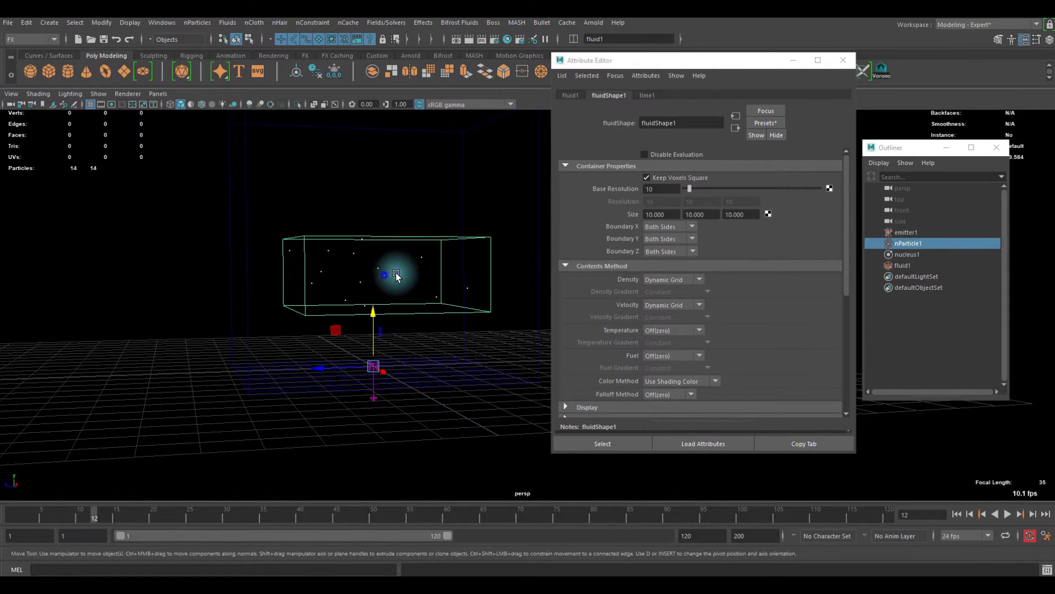
pyautogui.click(464, 188)
pyautogui.keyDown('alt'); pyautogui.moveTo(398, 172); pyautogui.dragTo(397, 274); pyautogui.keyUp('alt')
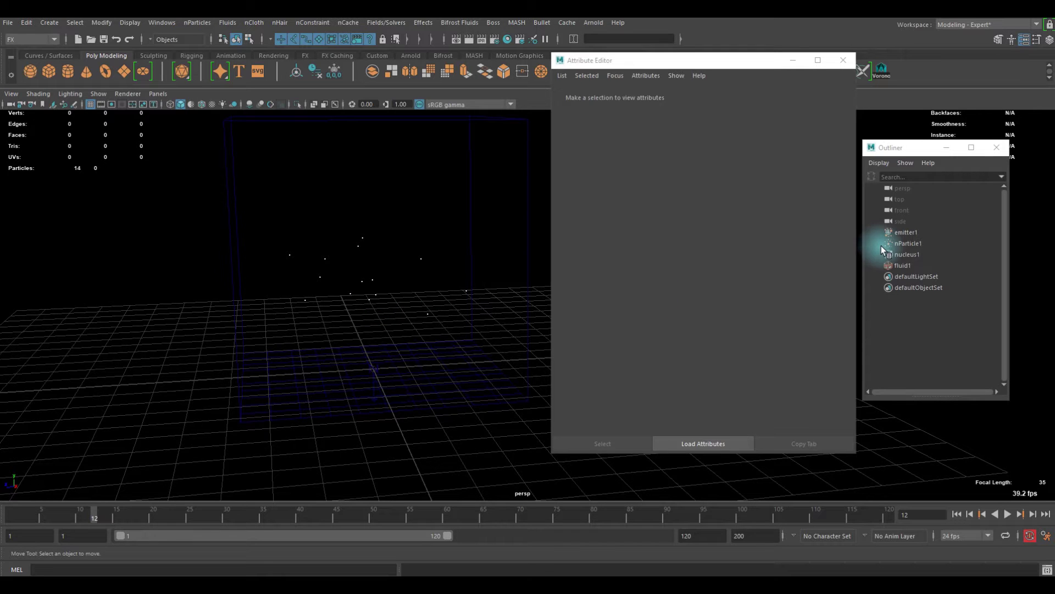
pyautogui.click(902, 243)
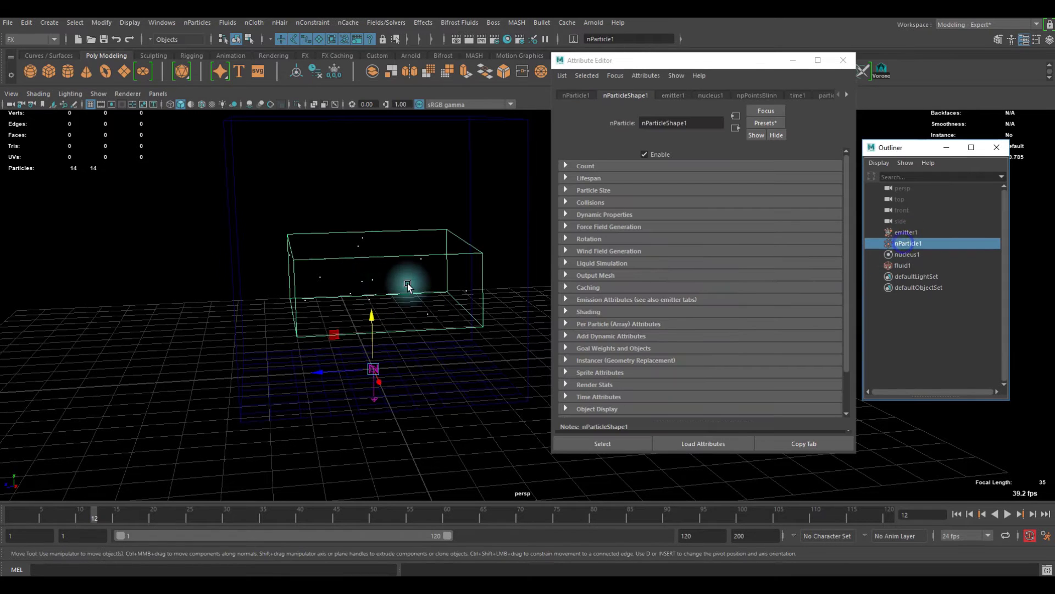
pyautogui.keyDown('alt'); pyautogui.moveTo(379, 286); pyautogui.dragTo(334, 295); pyautogui.keyUp('alt')
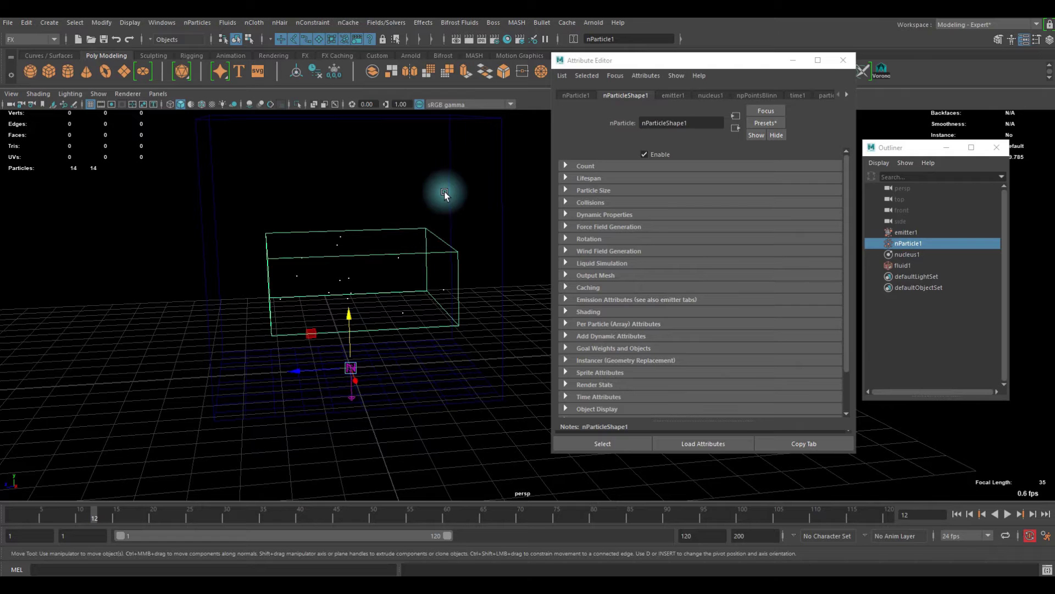
pyautogui.keyDown('ctrl'); pyautogui.click(904, 265); pyautogui.keyUp('ctrl')
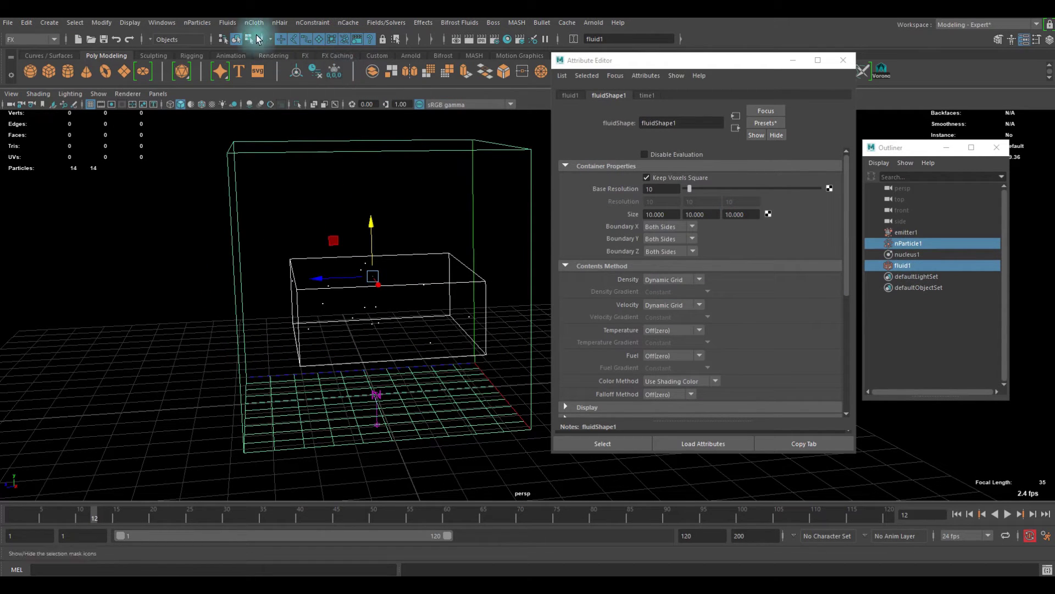
# Make the particles emit fluid into the container with Emit from Object, using the Omni emitter type
pyautogui.click(227, 22)
pyautogui.moveTo(259, 76)
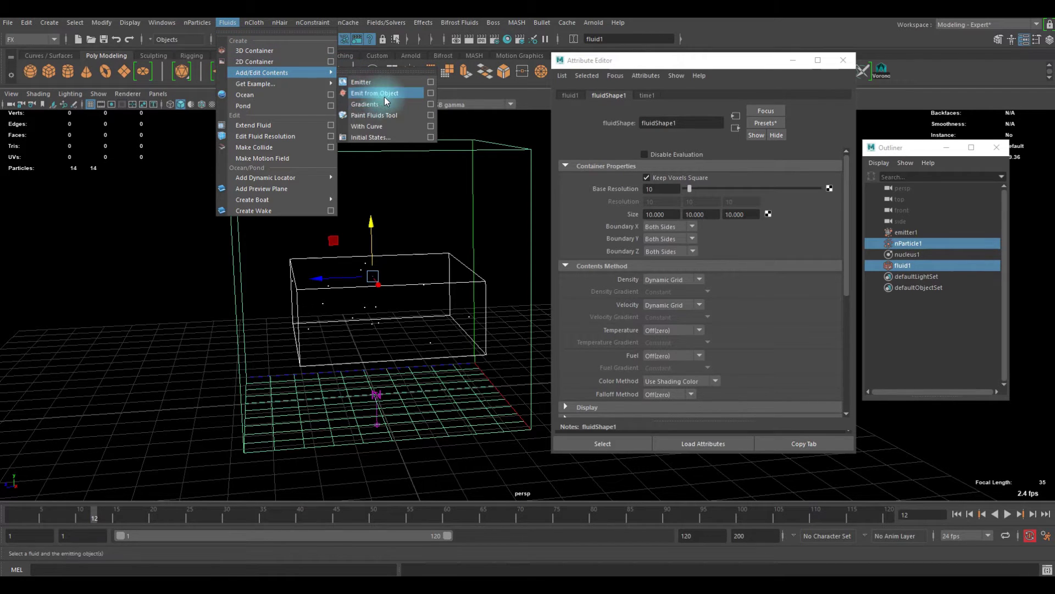
pyautogui.click(427, 93)
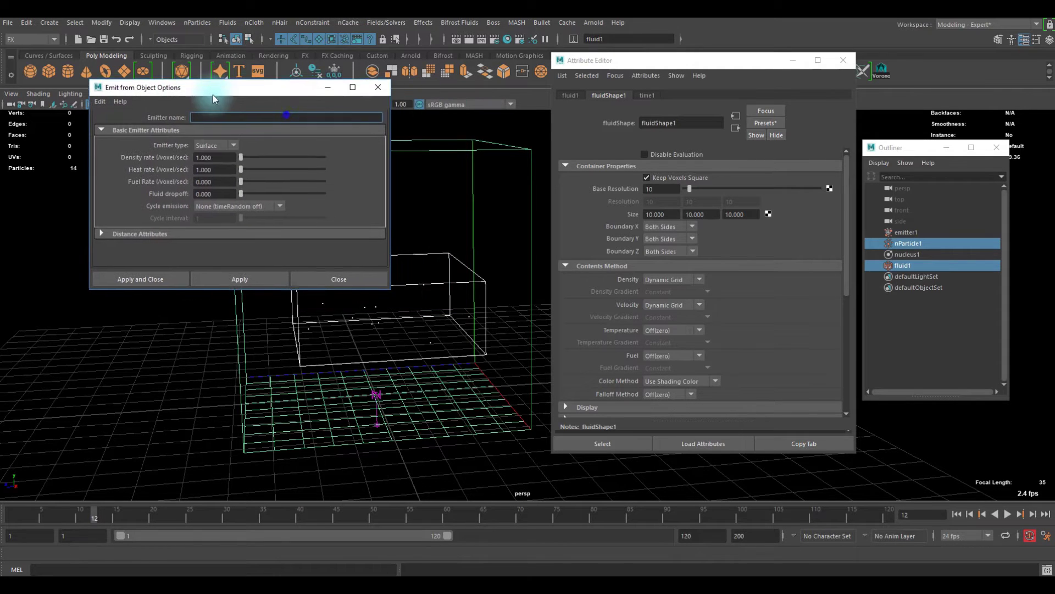
pyautogui.click(218, 145)
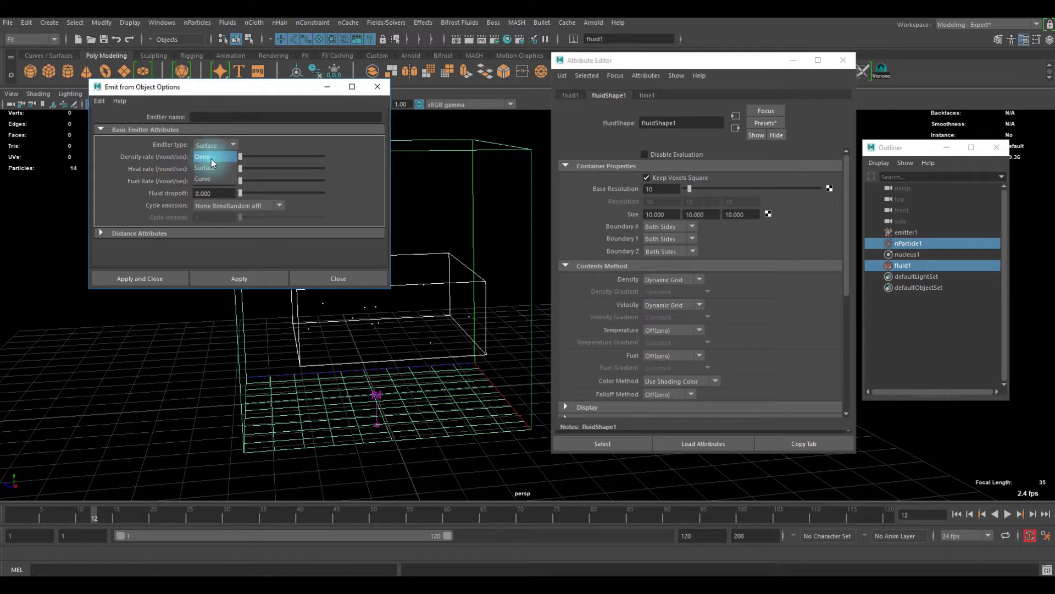
pyautogui.click(211, 157)
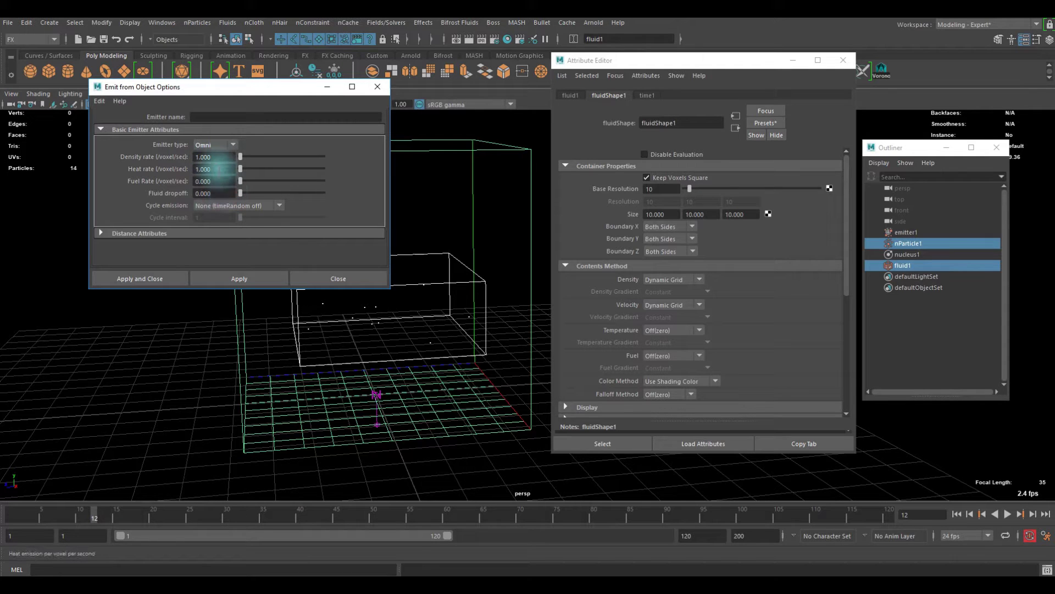
pyautogui.click(151, 277)
pyautogui.click(177, 285)
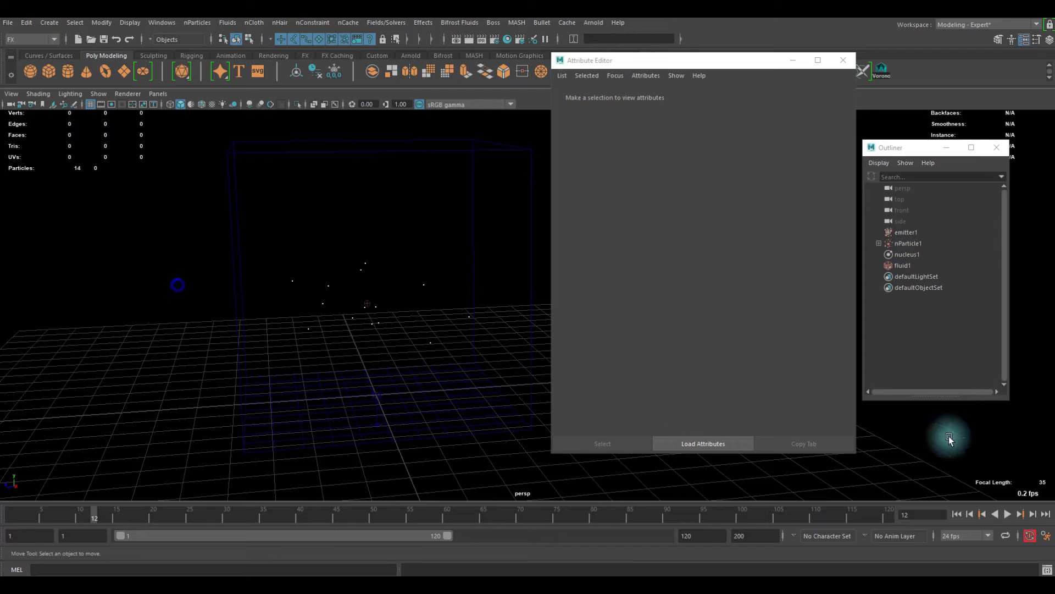
# Play the fluid simulation to frame 30, check the smoke from other angles and rewind to the first frame
pyautogui.click(1005, 514)
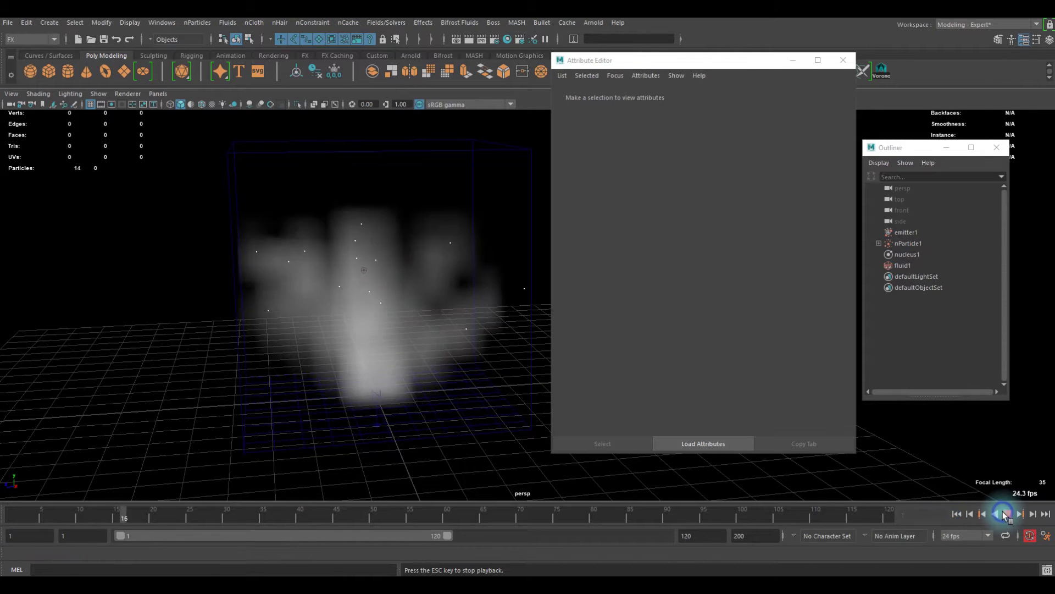
pyautogui.click(1003, 511)
pyautogui.keyDown('alt'); pyautogui.moveTo(392, 285); pyautogui.dragTo(425, 229); pyautogui.keyUp('alt')
pyautogui.keyDown('alt'); pyautogui.moveTo(527, 396); pyautogui.dragTo(429, 342); pyautogui.keyUp('alt')
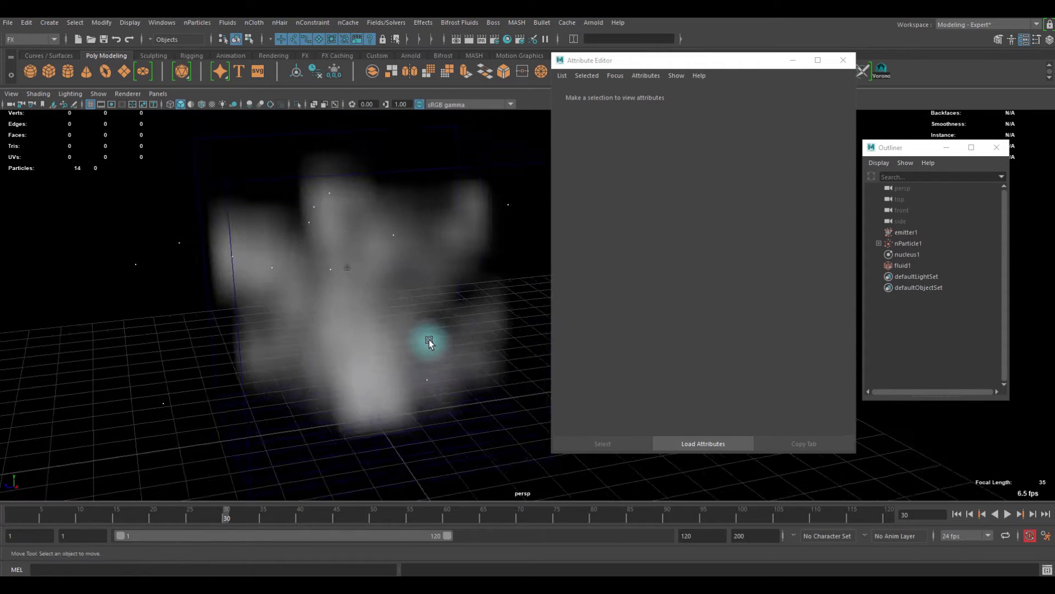
pyautogui.click(961, 514)
# Select the fluid container and examine its base and side walls from several angles alongside its boundary settings
pyautogui.keyDown('alt'); pyautogui.moveTo(506, 328); pyautogui.dragTo(466, 305); pyautogui.keyUp('alt')
pyautogui.moveTo(464, 153); pyautogui.dragTo(391, 198)
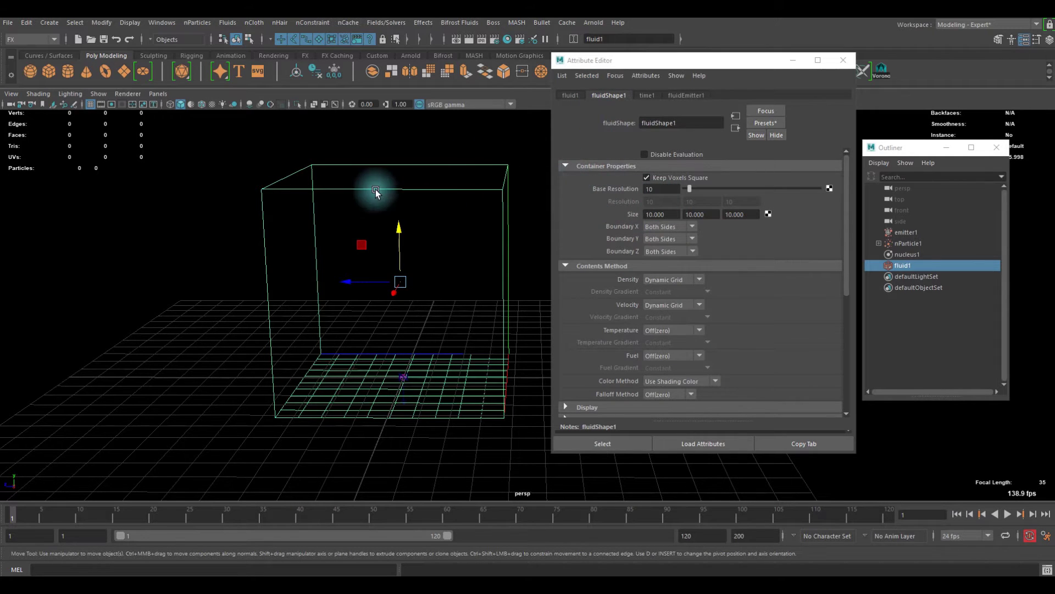
pyautogui.keyDown('alt'); pyautogui.moveTo(409, 233); pyautogui.dragTo(433, 229); pyautogui.keyUp('alt')
pyautogui.keyDown('alt'); pyautogui.moveTo(422, 230); pyautogui.dragTo(356, 241, button='middle'); pyautogui.keyUp('alt')
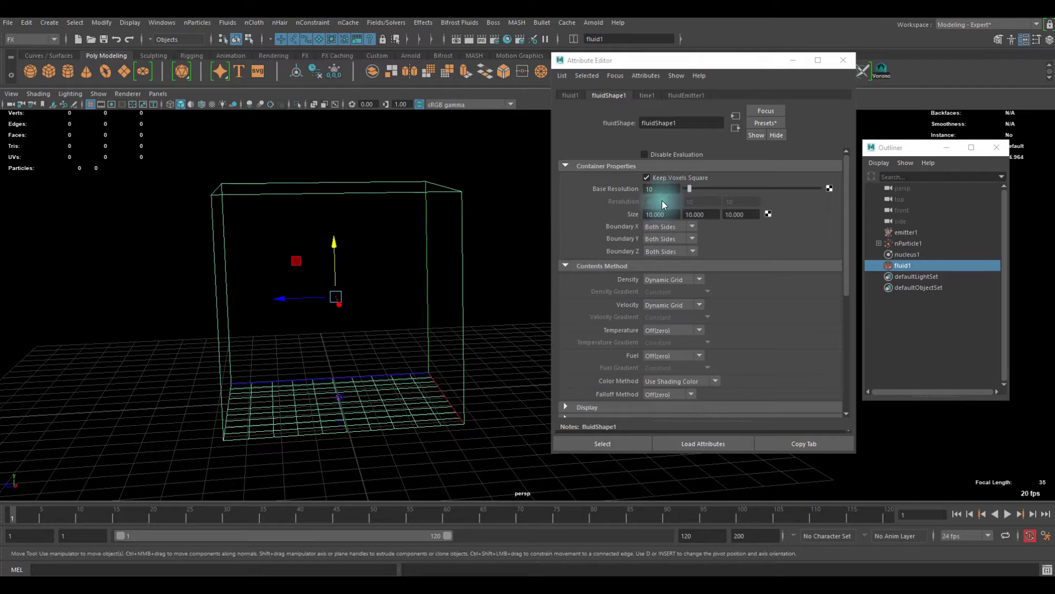
pyautogui.keyDown('alt'); pyautogui.moveTo(456, 308); pyautogui.dragTo(499, 264); pyautogui.keyUp('alt')
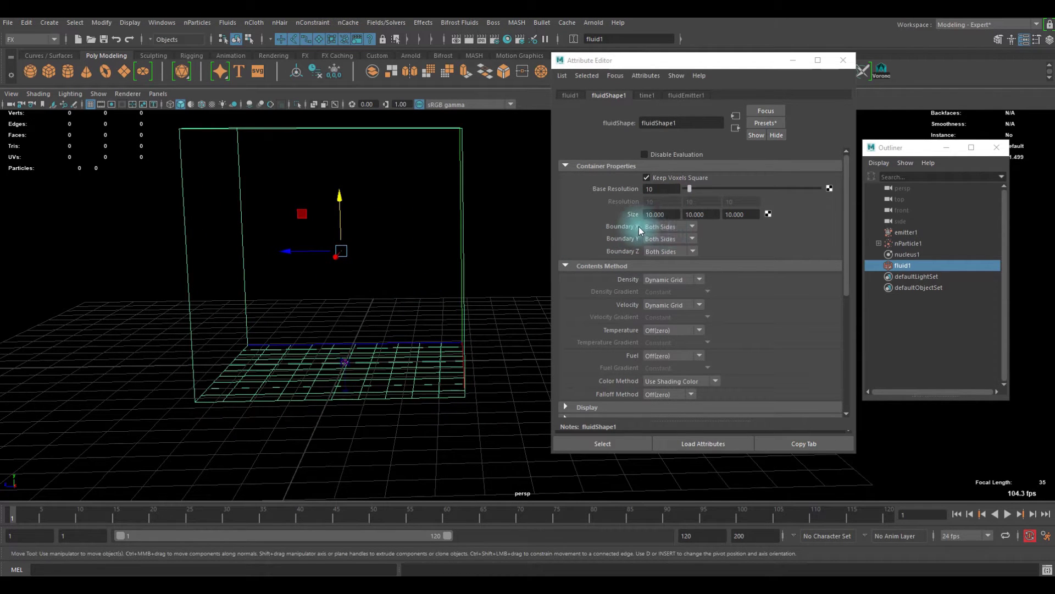
pyautogui.keyDown('alt'); pyautogui.moveTo(367, 333); pyautogui.dragTo(397, 304); pyautogui.keyUp('alt')
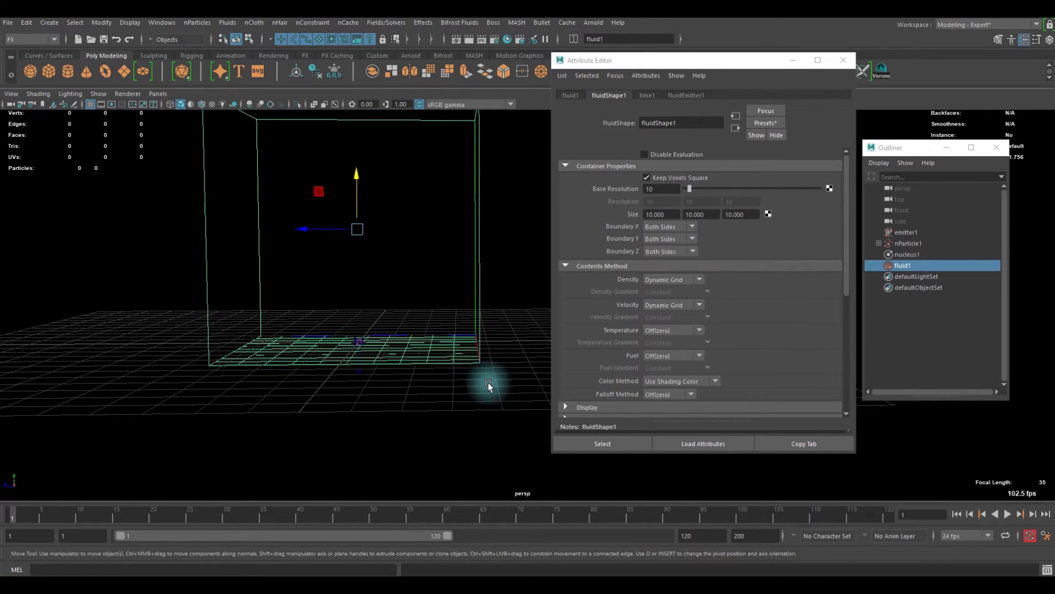
pyautogui.keyDown('alt'); pyautogui.moveTo(488, 385); pyautogui.dragTo(495, 282); pyautogui.keyUp('alt')
pyautogui.keyDown('alt'); pyautogui.moveTo(302, 282); pyautogui.dragTo(341, 294); pyautogui.keyUp('alt')
pyautogui.keyDown('alt'); pyautogui.moveTo(434, 296); pyautogui.dragTo(344, 313); pyautogui.keyUp('alt')
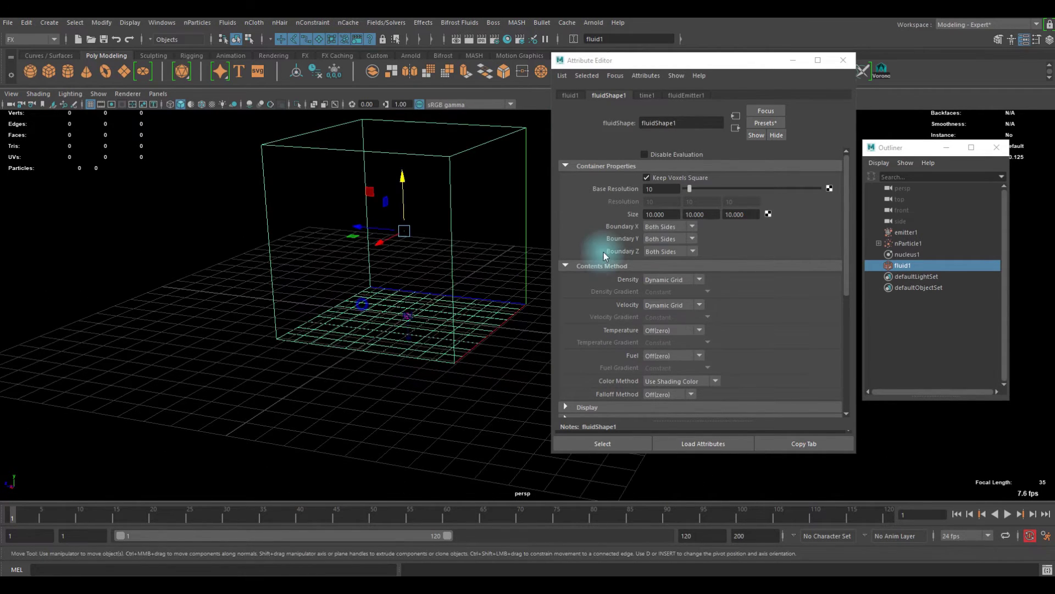
# Set the fluid container's Boundary X and Boundary Z to None and Boundary Y to -Y Side
pyautogui.click(664, 227)
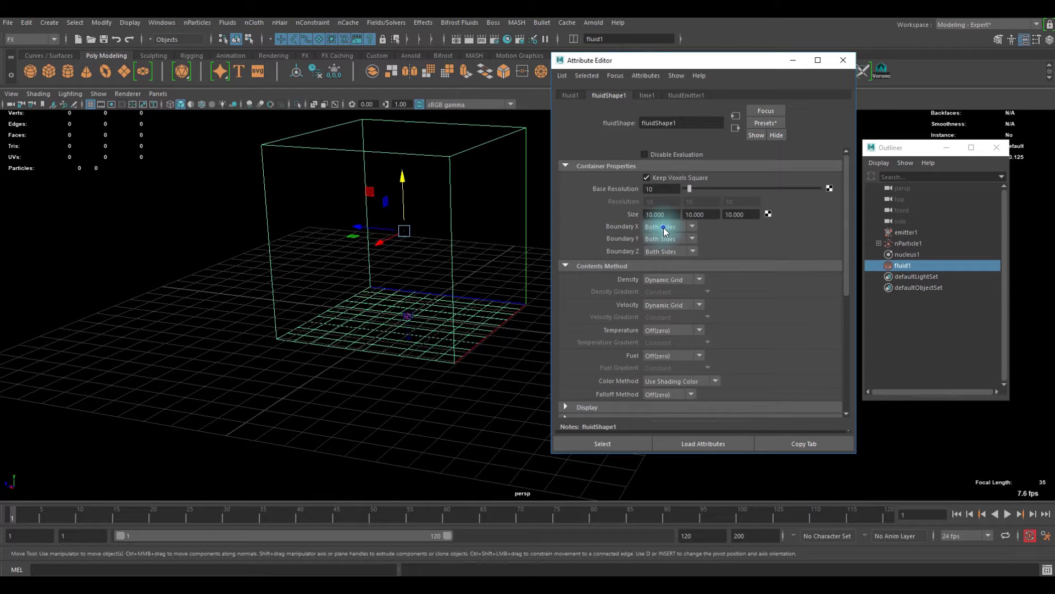
pyautogui.click(650, 238)
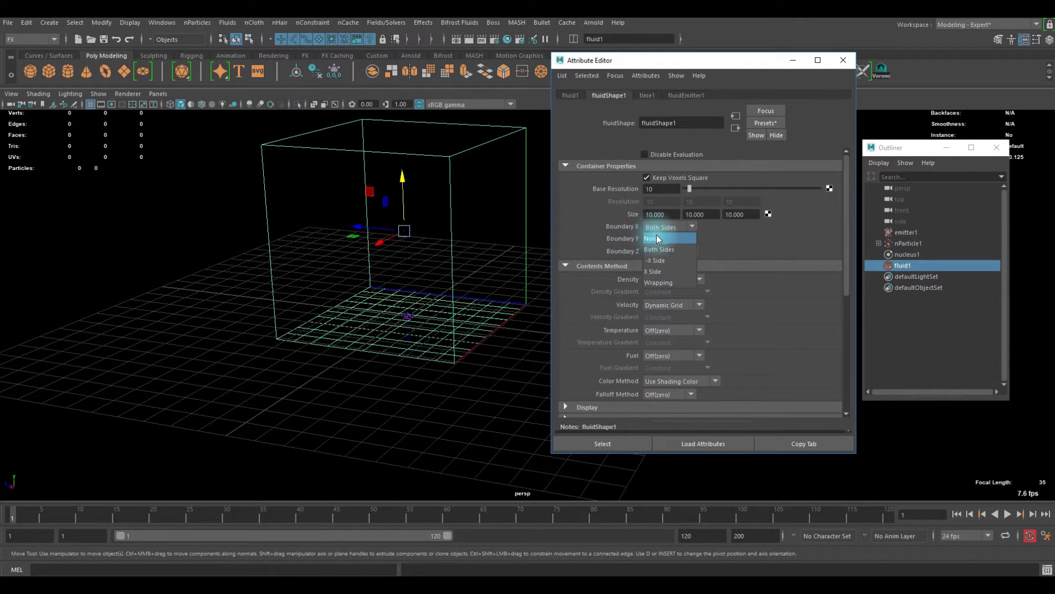
pyautogui.click(663, 251)
pyautogui.click(658, 262)
pyautogui.click(665, 239)
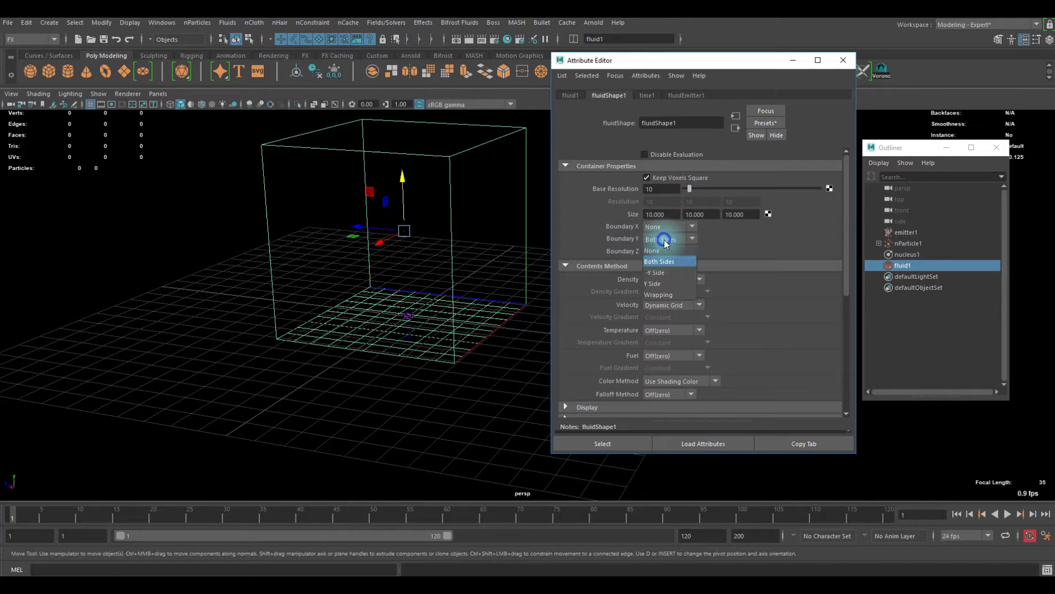
pyautogui.click(660, 273)
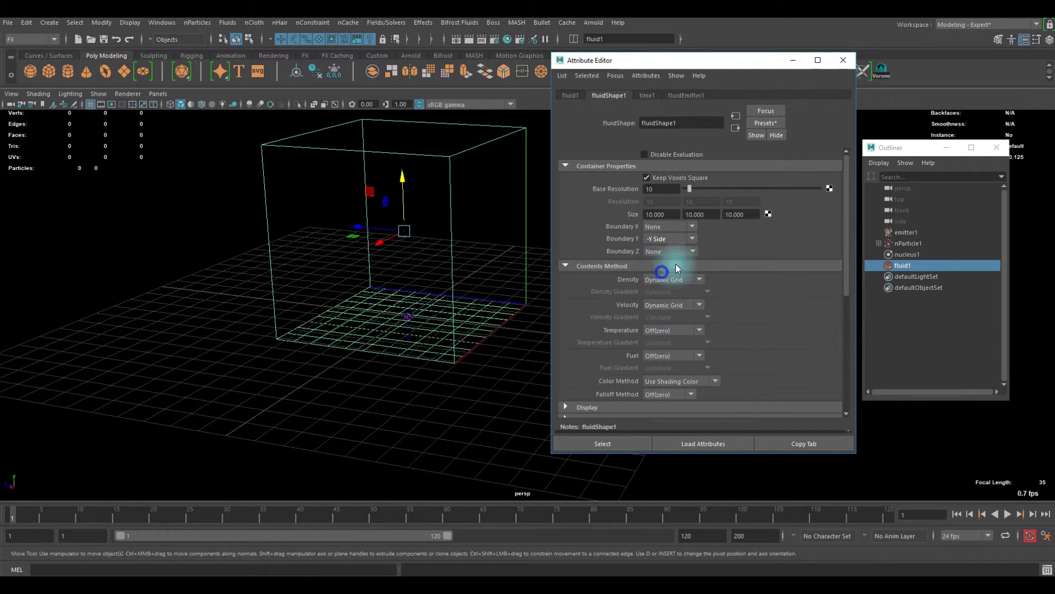
# Set the fluid's Temperature contents method to Dynamic Grid
pyautogui.scroll(-2, 675, 264)
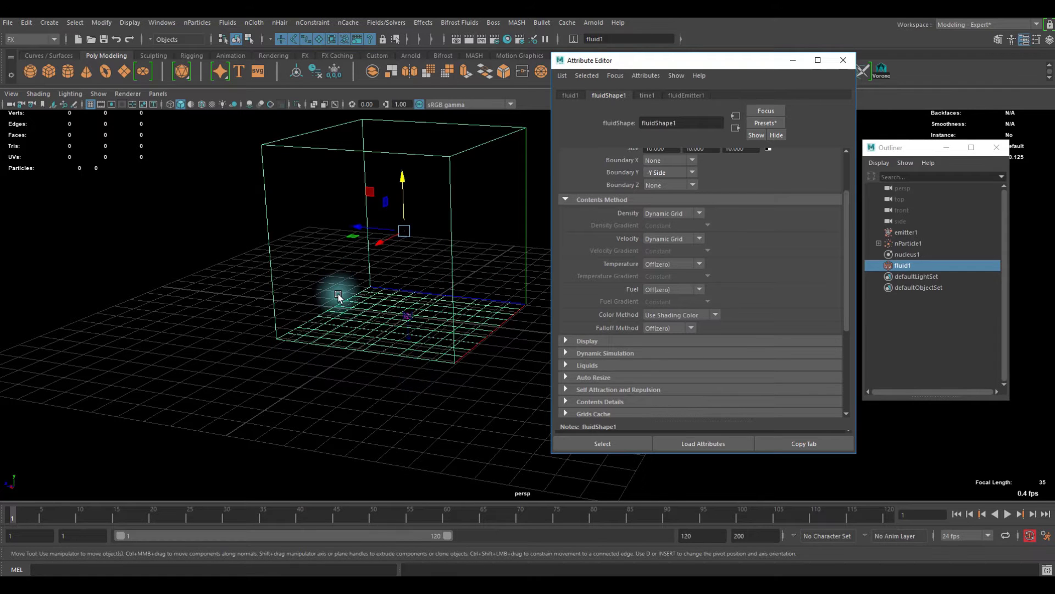
pyautogui.keyDown('alt'); pyautogui.moveTo(377, 302); pyautogui.dragTo(412, 266); pyautogui.keyUp('alt')
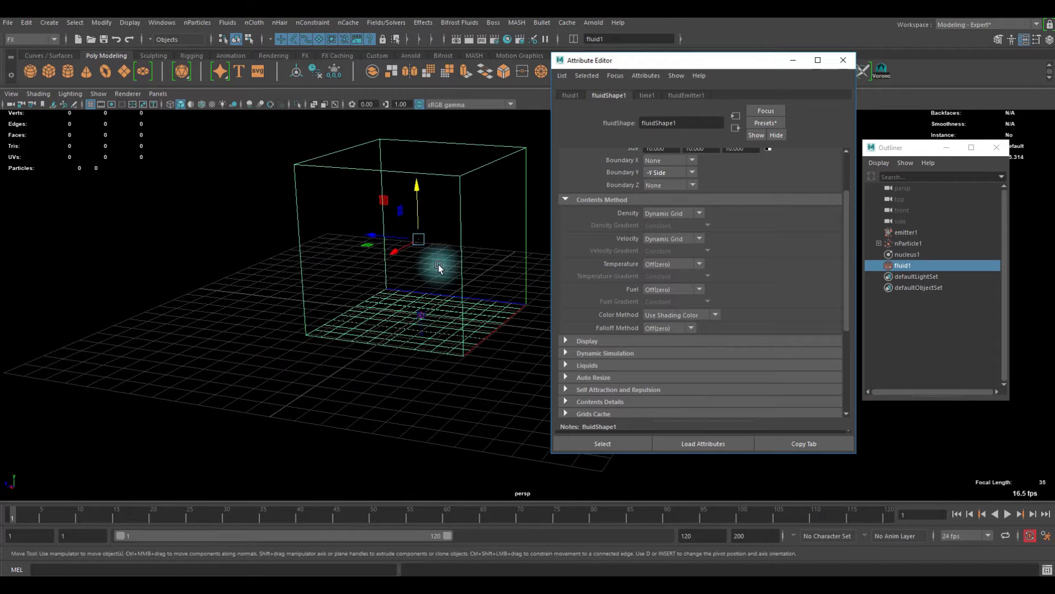
pyautogui.scroll(3, 687, 300)
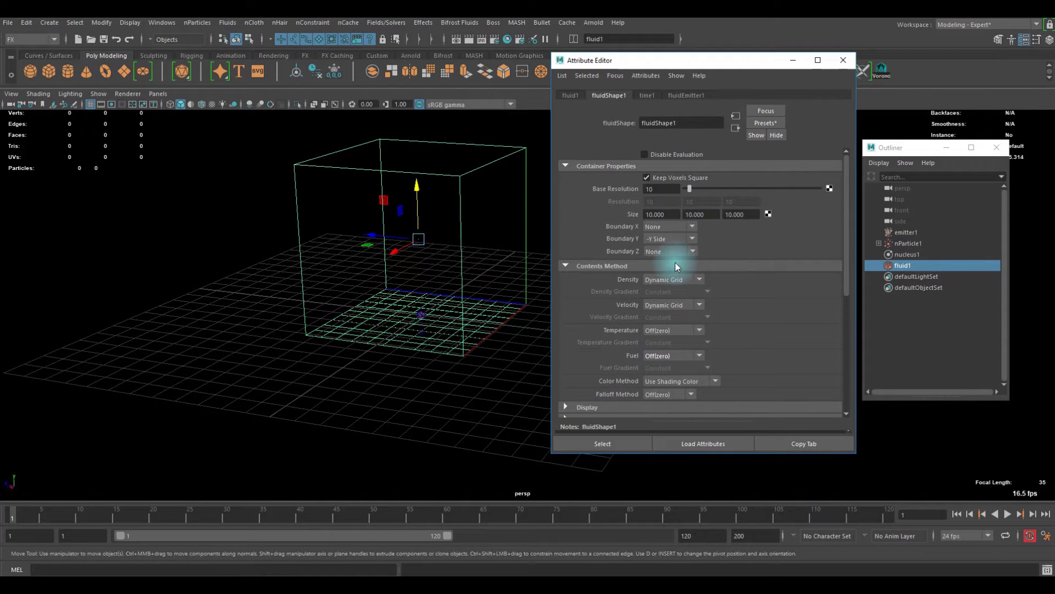
pyautogui.scroll(-6, 662, 211)
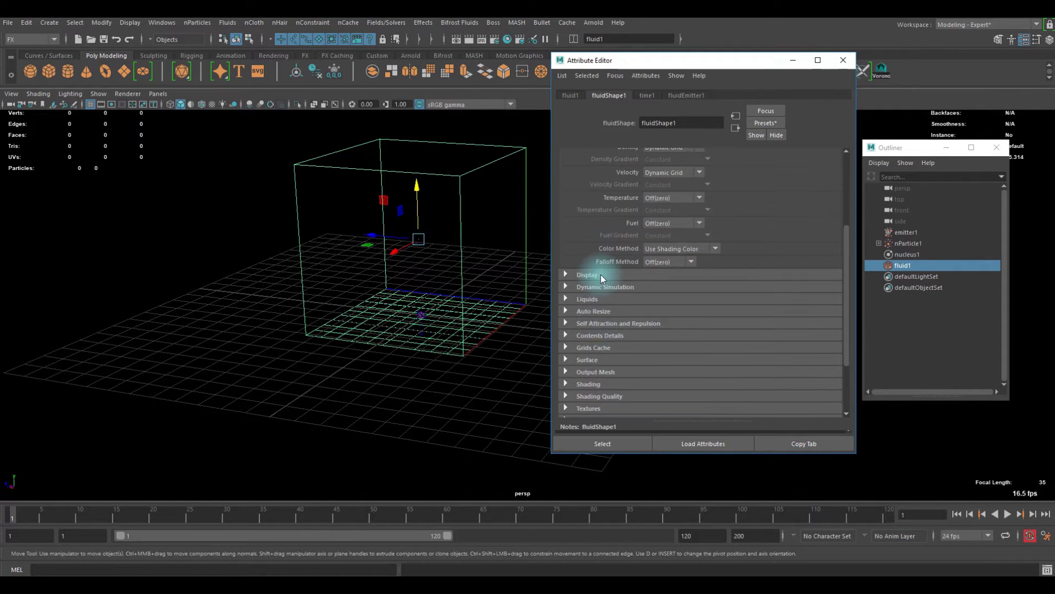
pyautogui.scroll(3, 646, 252)
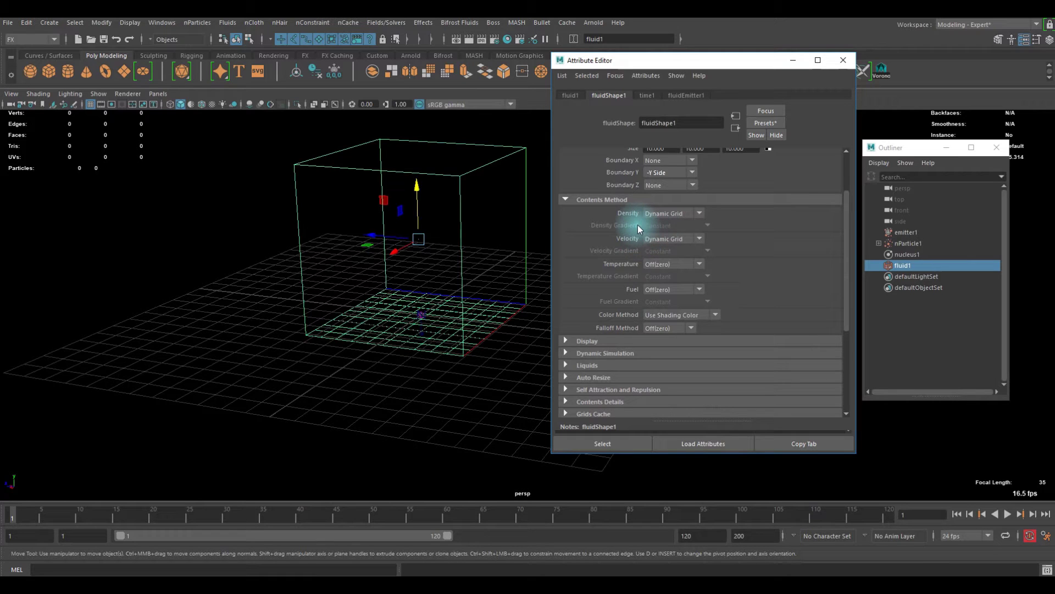
pyautogui.scroll(2, 593, 218)
pyautogui.scroll(-2, 586, 223)
pyautogui.click(655, 263)
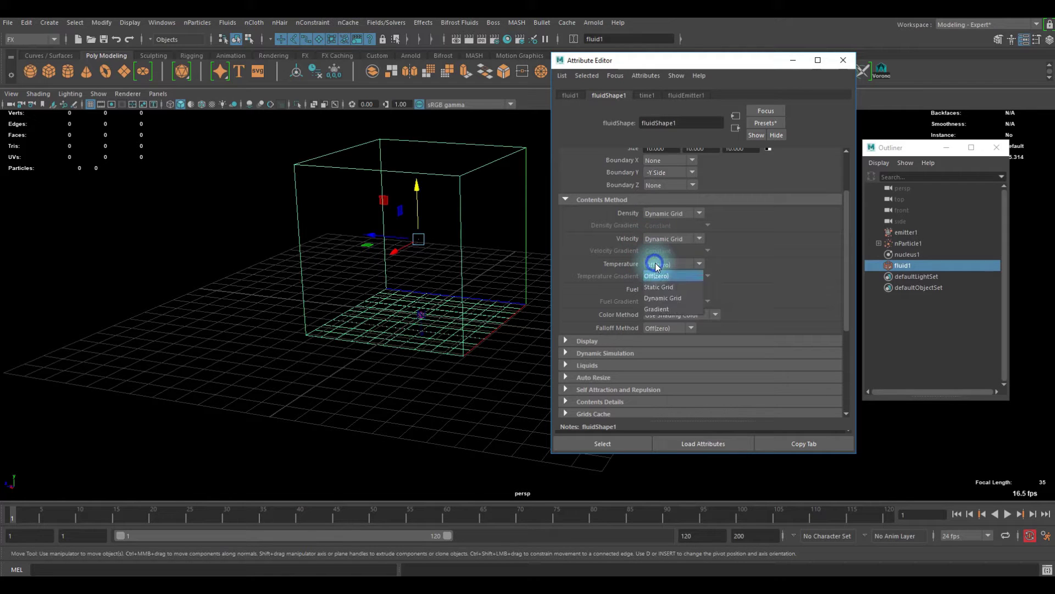
pyautogui.click(674, 296)
pyautogui.keyDown('alt'); pyautogui.moveTo(389, 307); pyautogui.dragTo(419, 302); pyautogui.keyUp('alt')
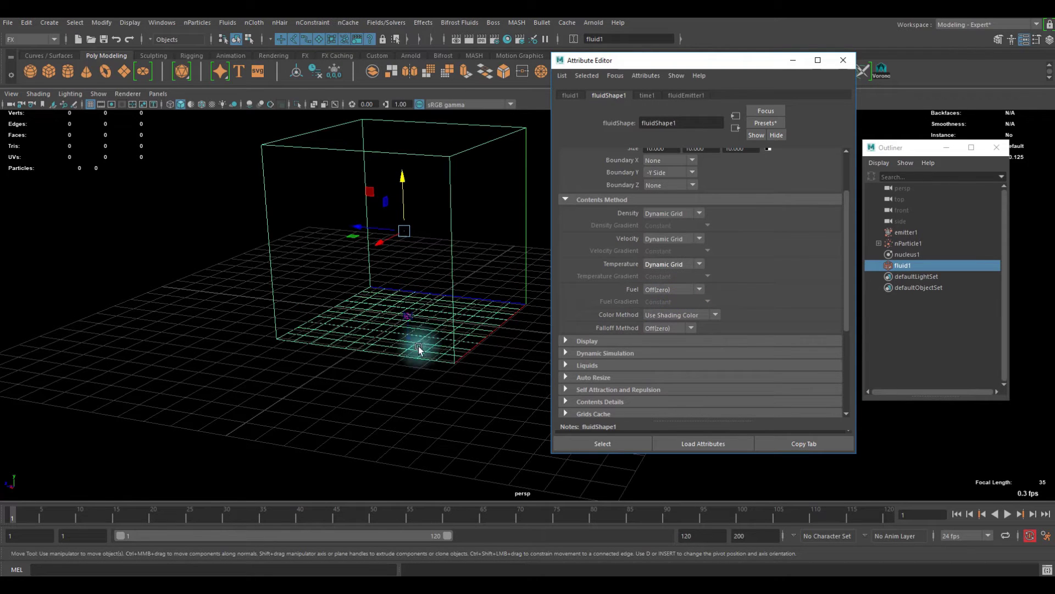
pyautogui.click(659, 265)
pyautogui.click(669, 264)
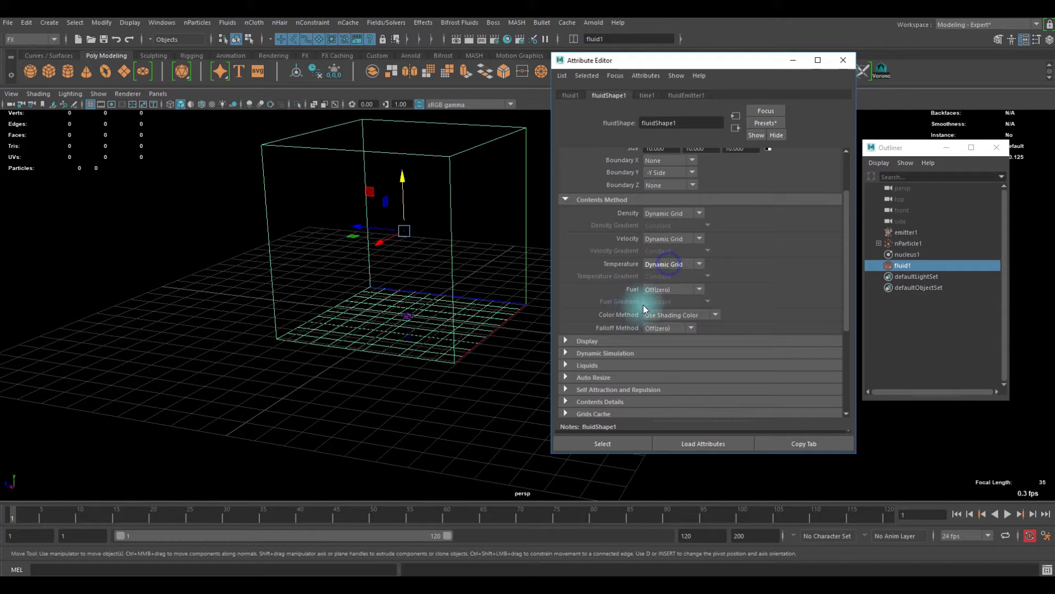
# In the fluid shape's display settings, try the Outline option for Boundary Draw
pyautogui.scroll(-3, 649, 299)
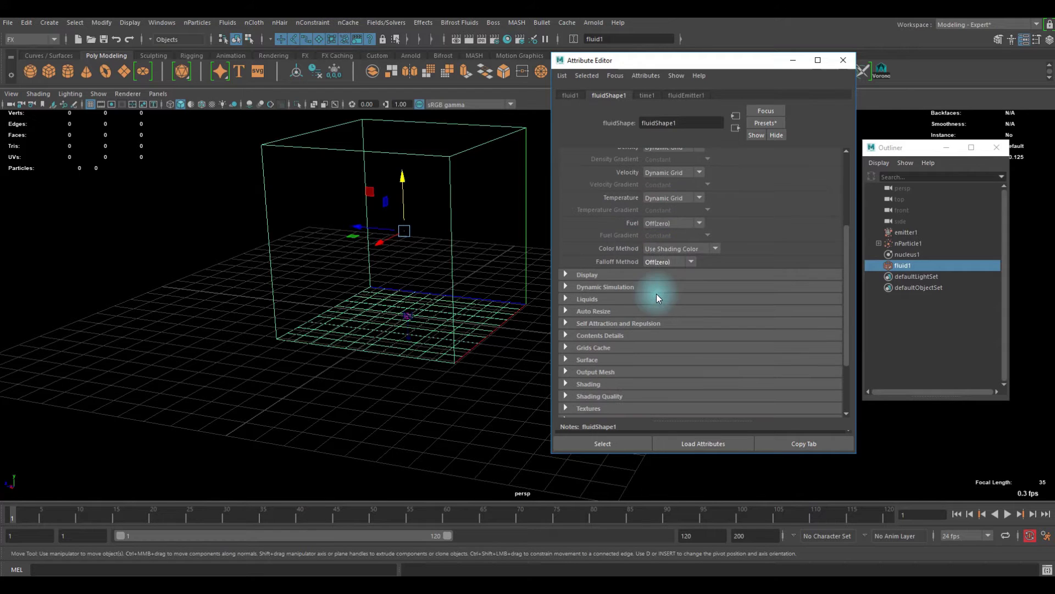
pyautogui.click(582, 274)
pyautogui.scroll(-3, 654, 283)
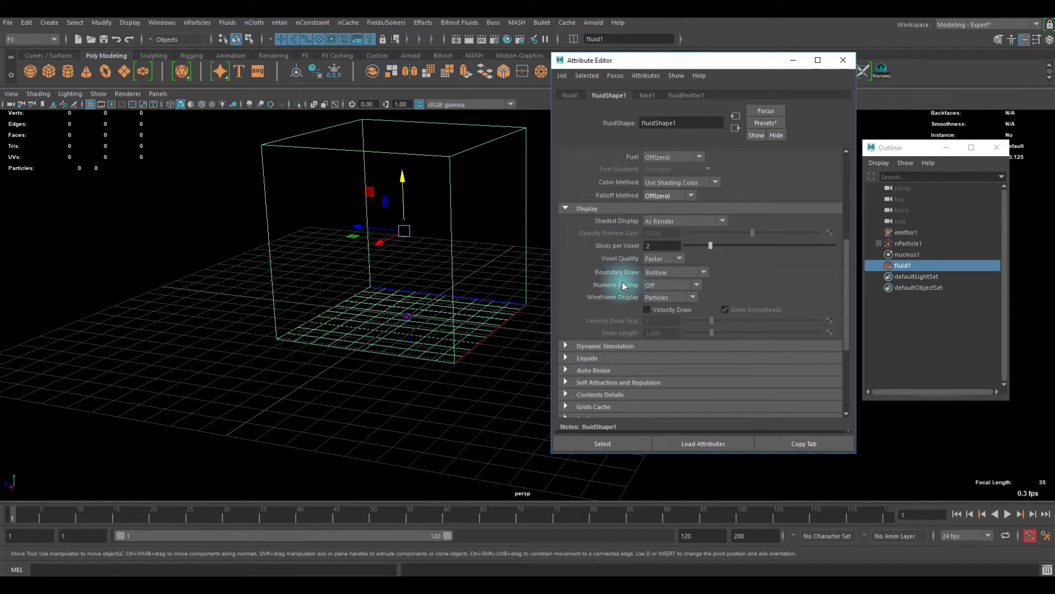
pyautogui.click(698, 272)
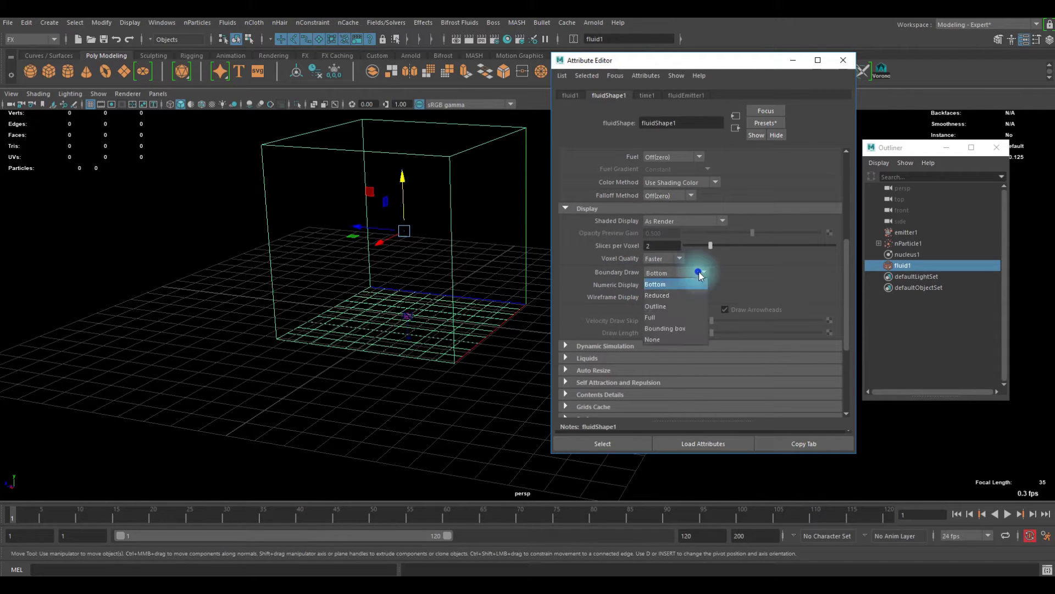
pyautogui.click(678, 327)
pyautogui.scroll(2, 473, 324)
pyautogui.click(665, 272)
pyautogui.click(660, 308)
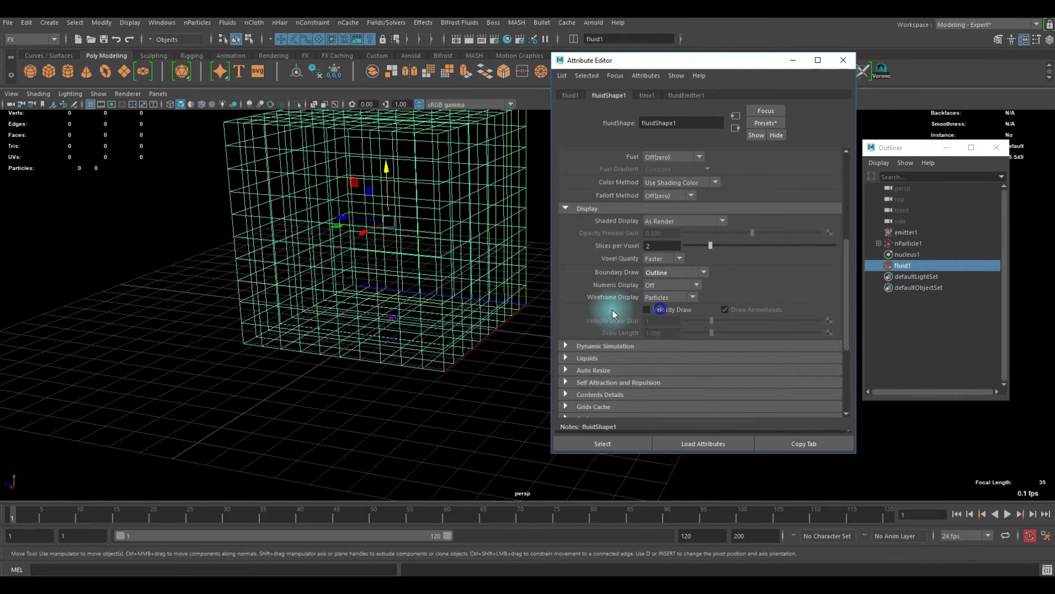
# Set the fluid container's Boundary Draw to Bounding box and close its display settings
pyautogui.click(684, 270)
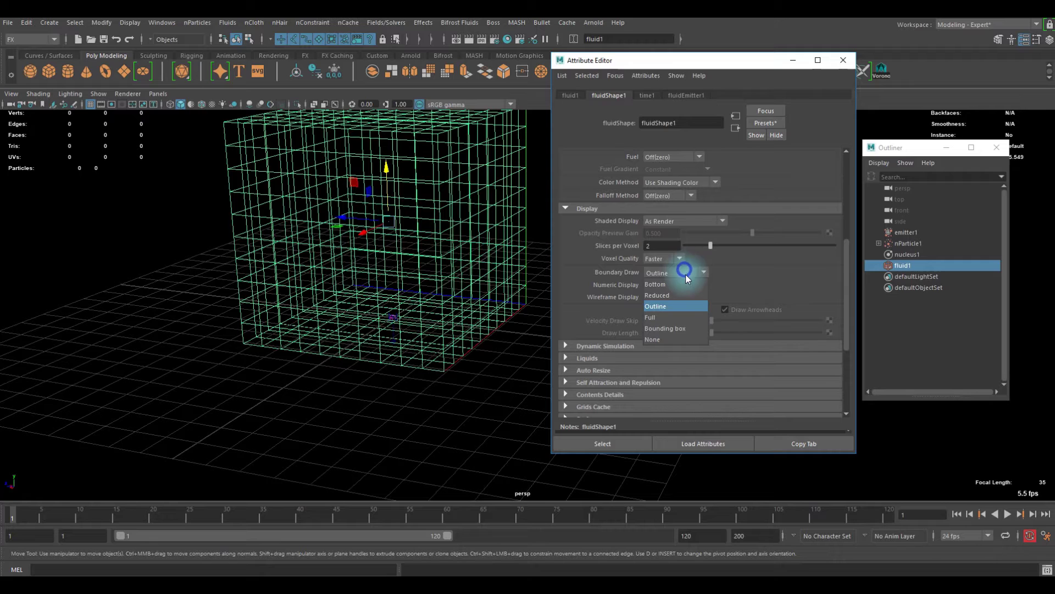
pyautogui.click(204, 270)
pyautogui.scroll(-2, 238, 259)
pyautogui.scroll(2, 241, 258)
pyautogui.click(682, 272)
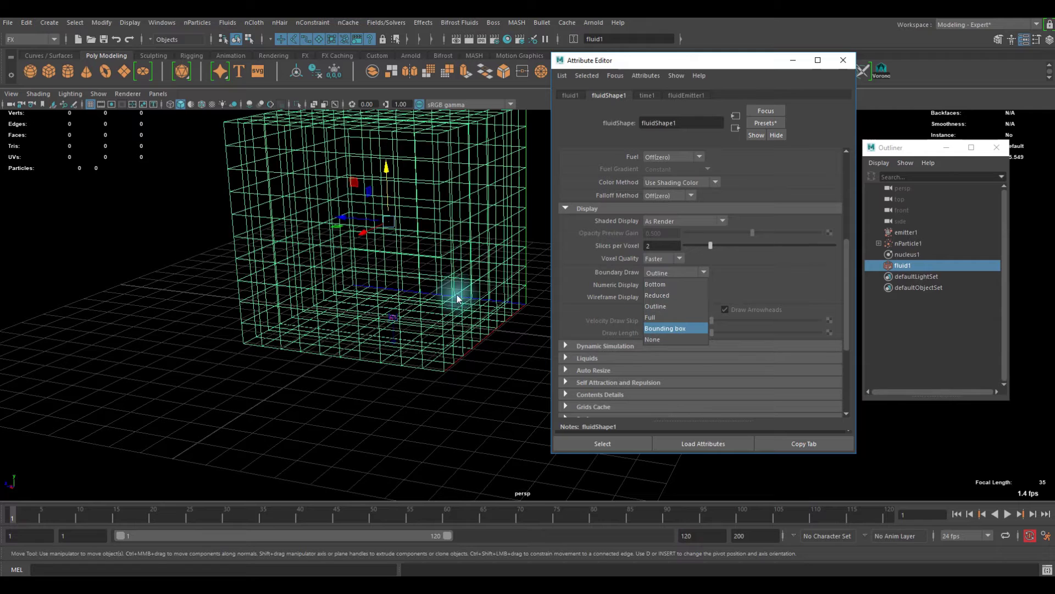
pyautogui.click(665, 327)
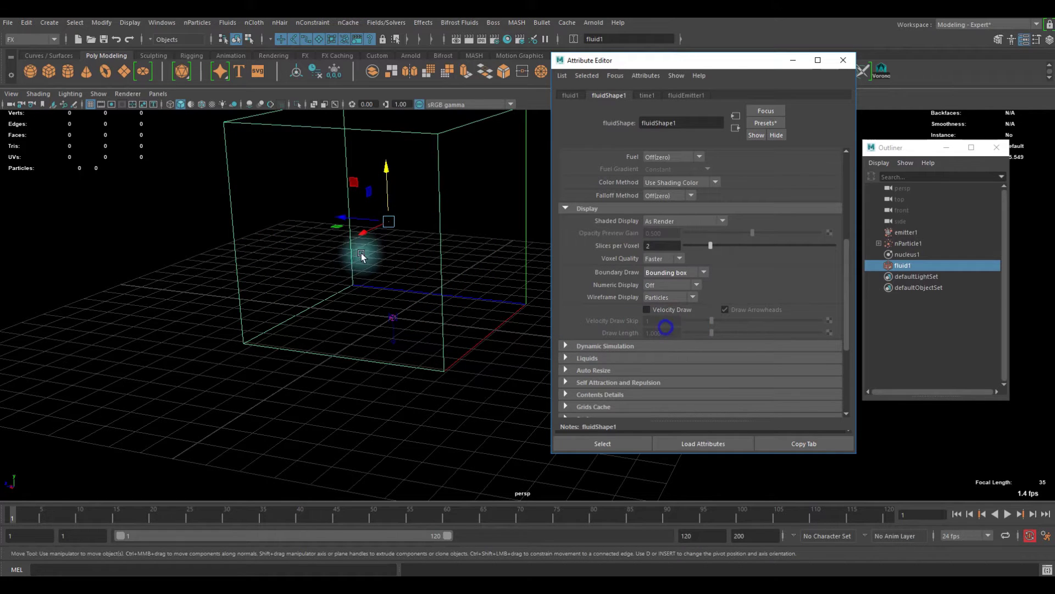
pyautogui.keyDown('alt'); pyautogui.moveTo(550, 310); pyautogui.dragTo(443, 319); pyautogui.keyUp('alt')
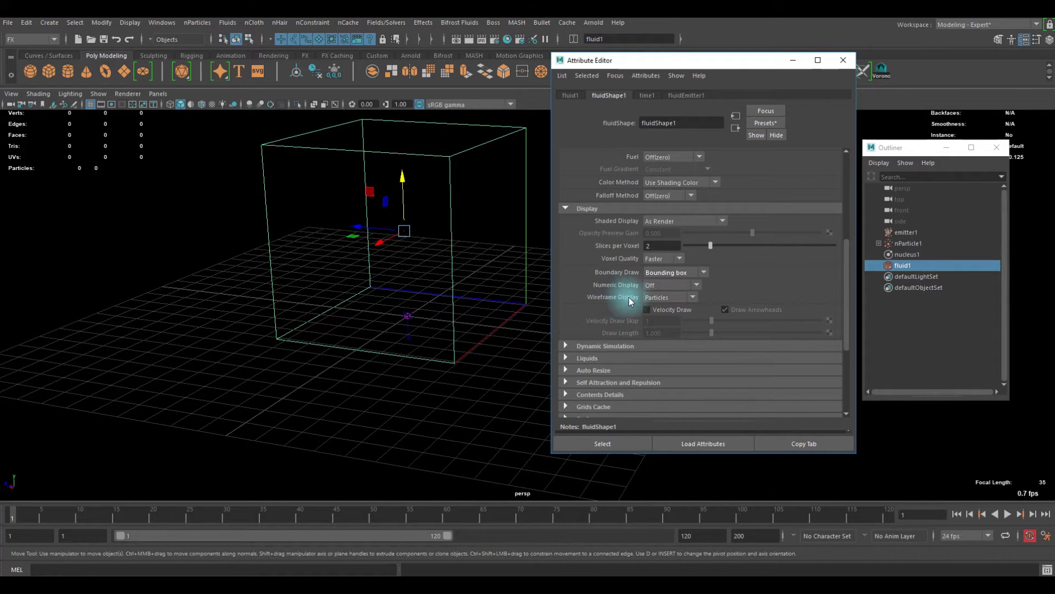
pyautogui.scroll(-1, 634, 276)
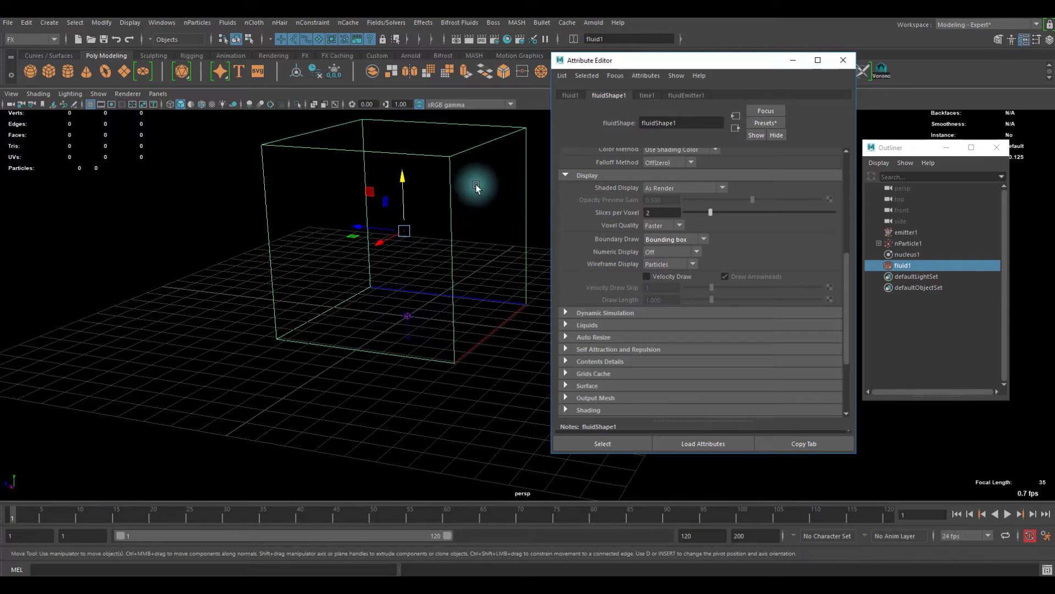
pyautogui.scroll(-1, 670, 266)
pyautogui.scroll(1, 657, 250)
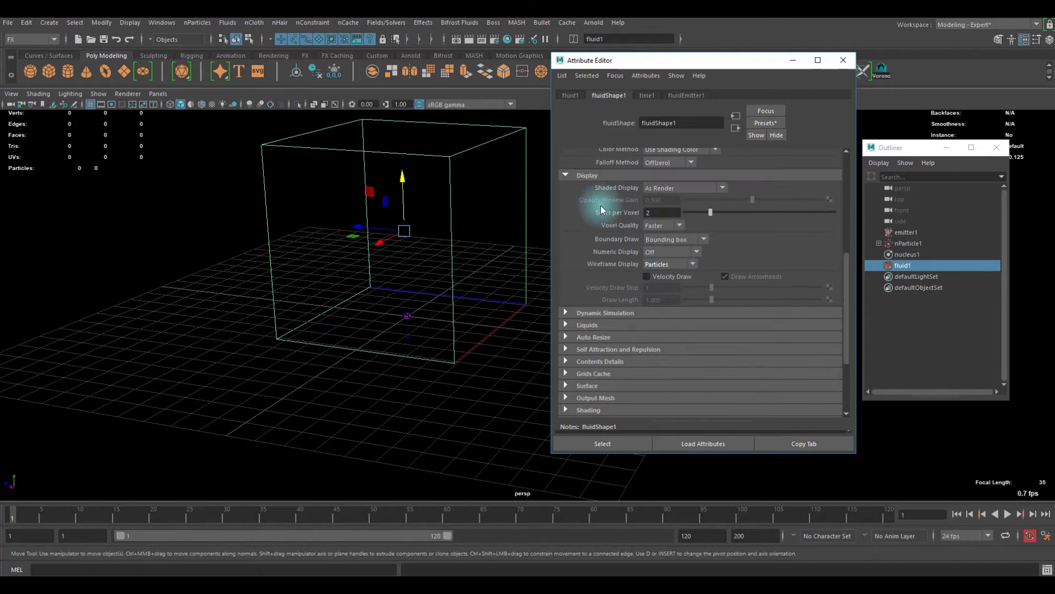
pyautogui.click(578, 177)
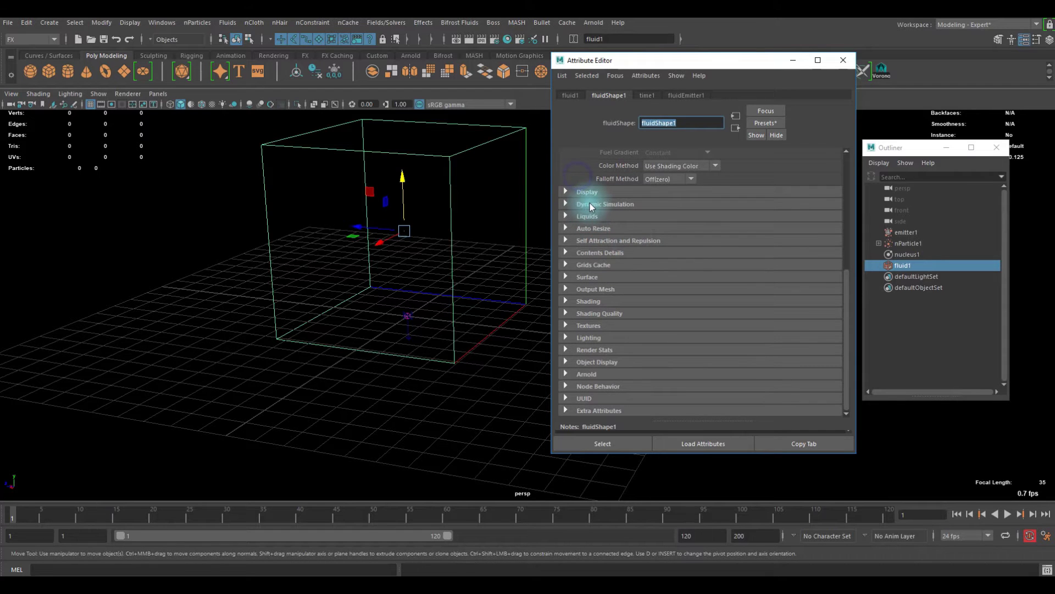
# Set the fluid's Damp to 0.008 in its dynamic simulation settings
pyautogui.click(582, 203)
pyautogui.scroll(-1, 615, 242)
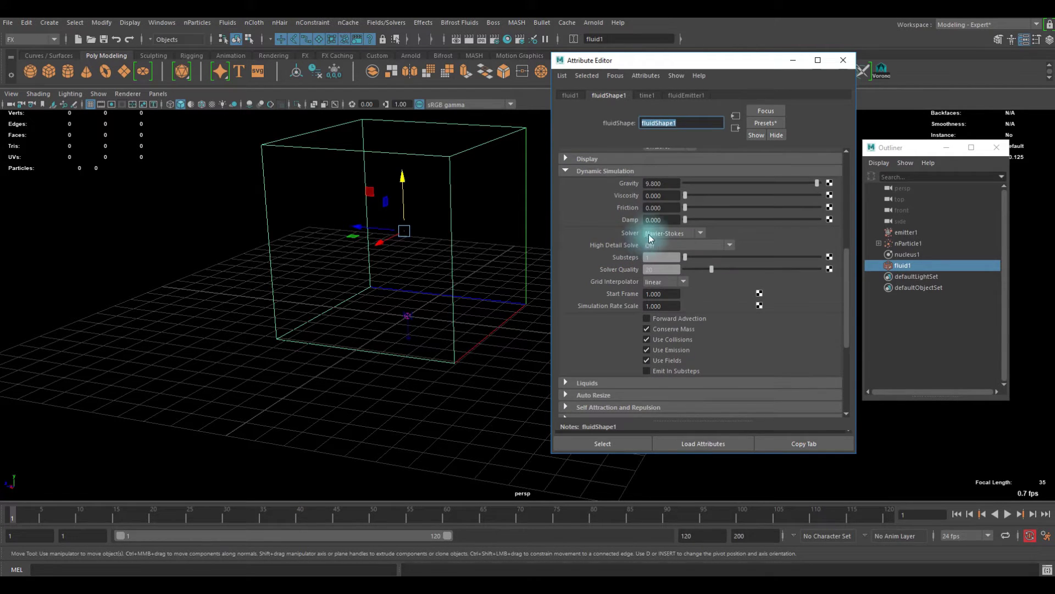
pyautogui.click(663, 219)
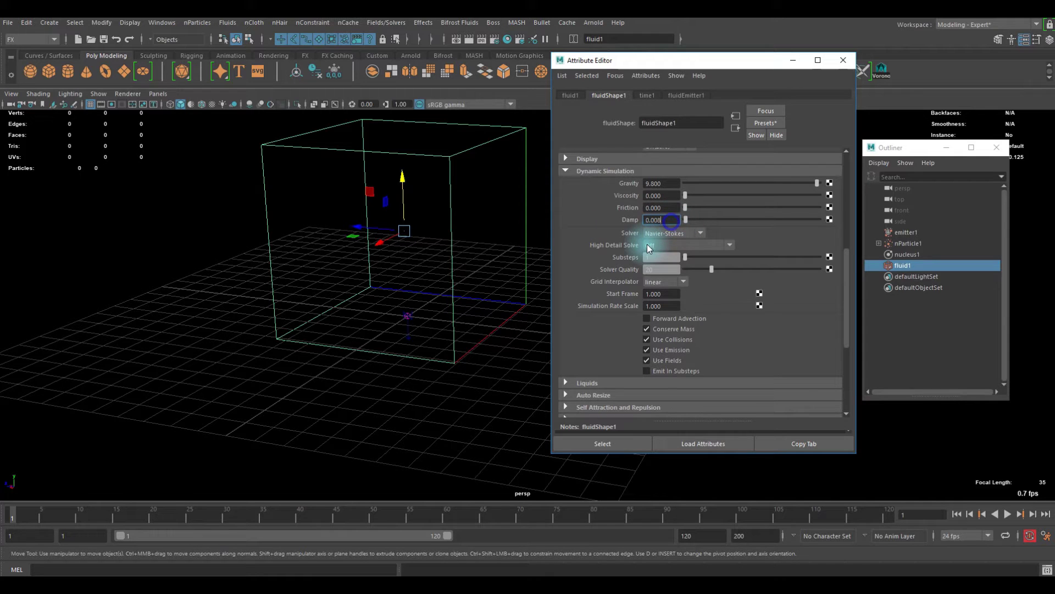
pyautogui.scroll(-2, 650, 264)
pyautogui.scroll(2, 647, 268)
pyautogui.scroll(-2, 655, 249)
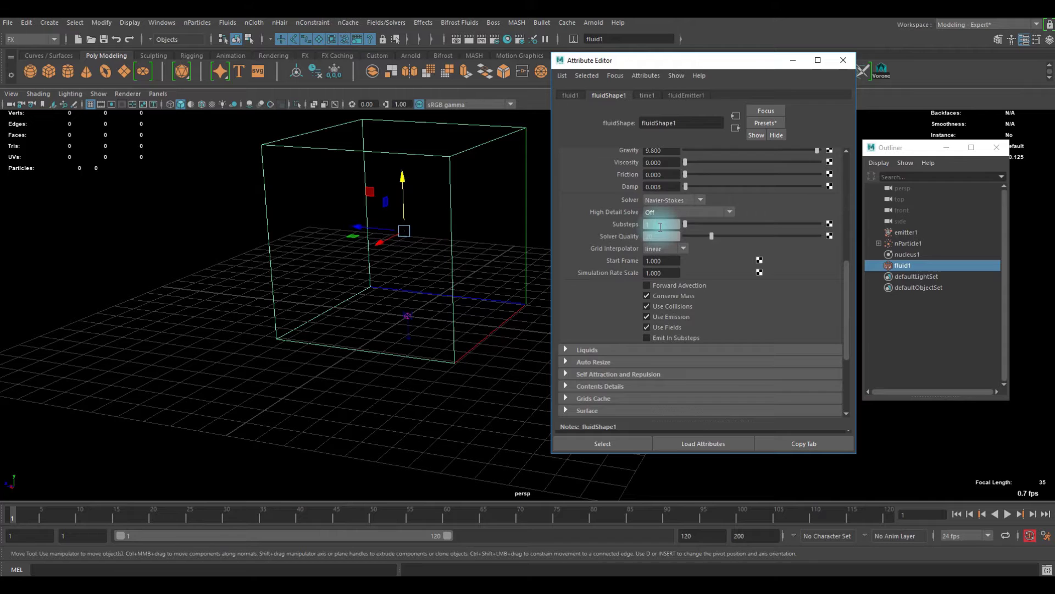
pyautogui.scroll(2, 661, 233)
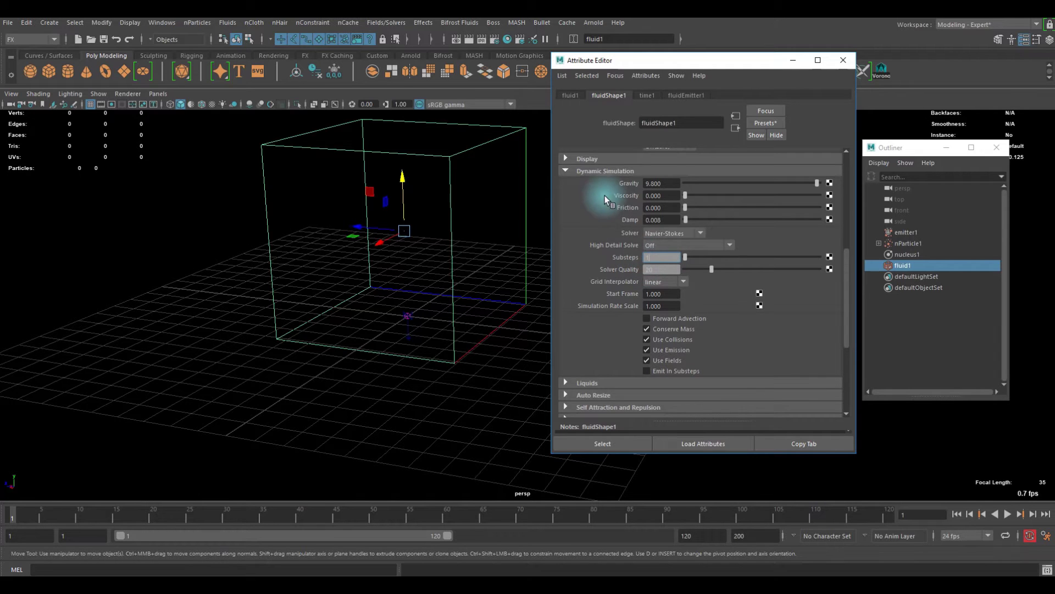
pyautogui.click(590, 173)
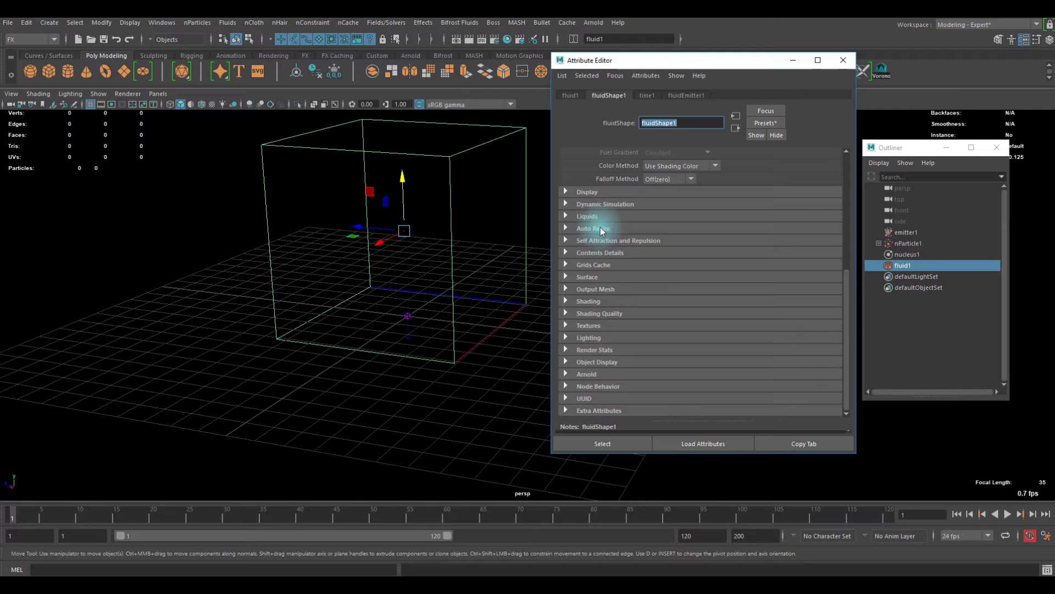
# Enable Auto Resize for the fluid container, disable Resize Closed Boundaries and set the Auto Resize Margin to 1
pyautogui.click(586, 230)
pyautogui.scroll(-2, 660, 220)
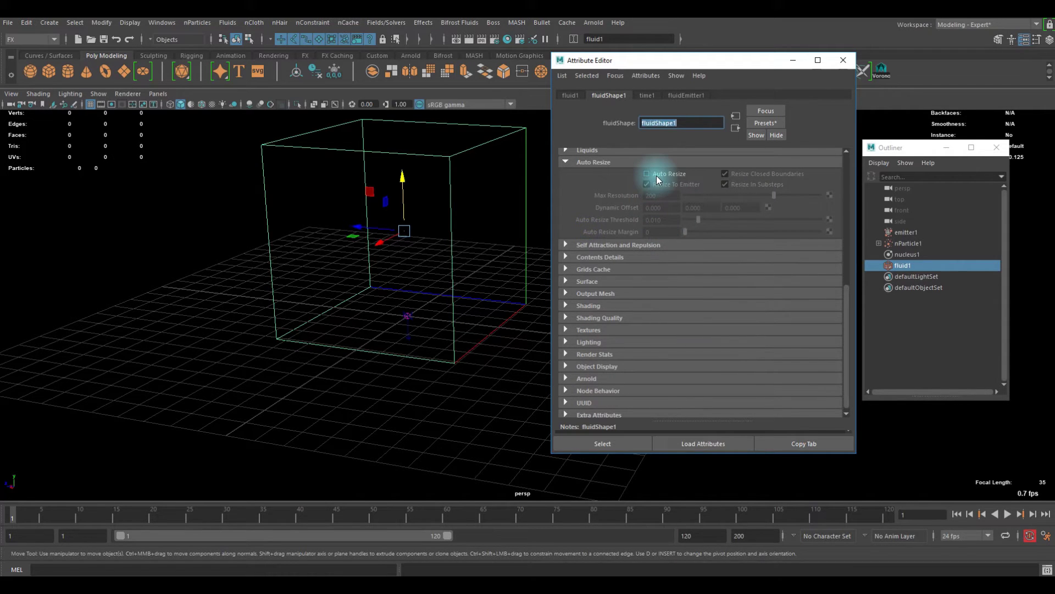
pyautogui.click(657, 175)
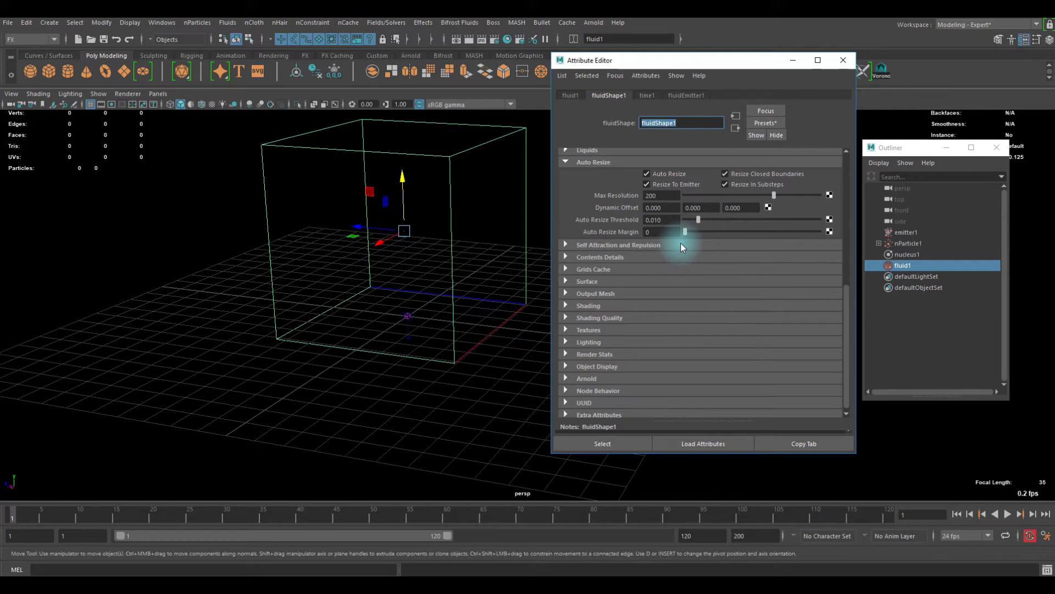
pyautogui.click(726, 174)
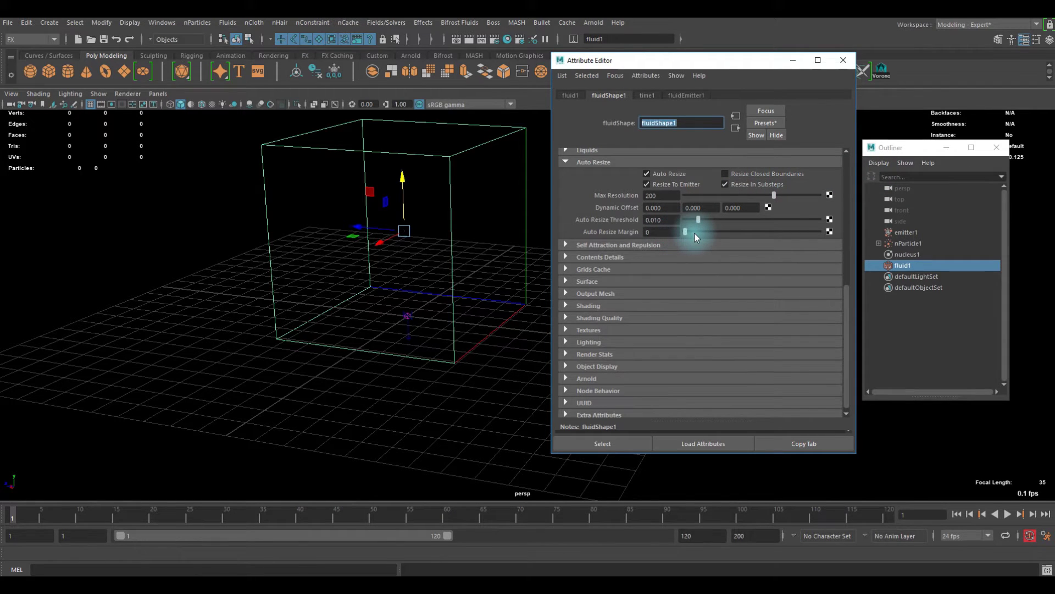
pyautogui.moveTo(688, 240); pyautogui.dragTo(690, 233)
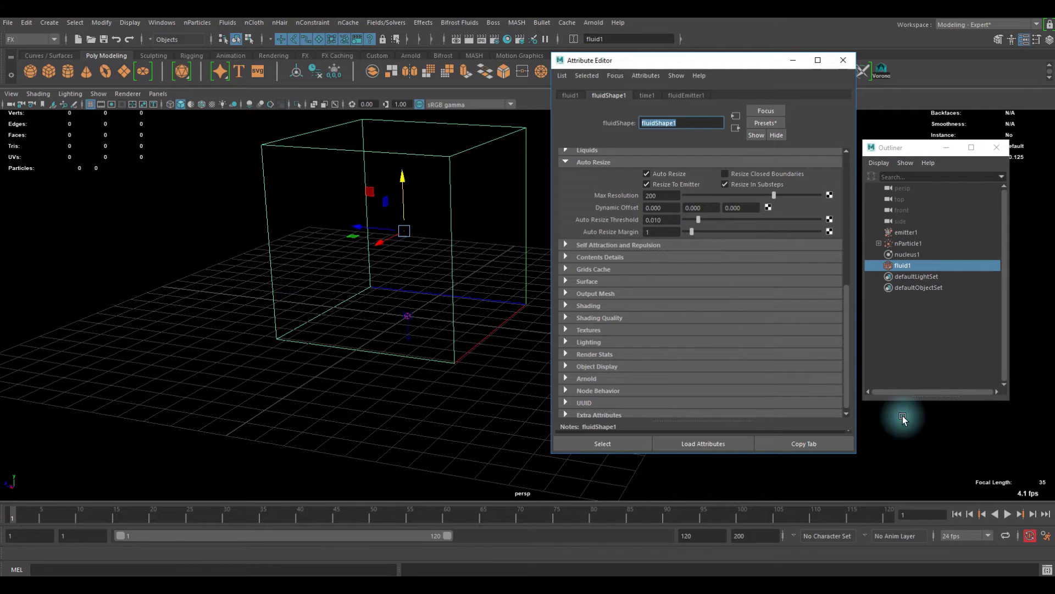
# Play the simulation several times from the first frame and check from different angles how the fluid container resizes around the smoke
pyautogui.click(1011, 512)
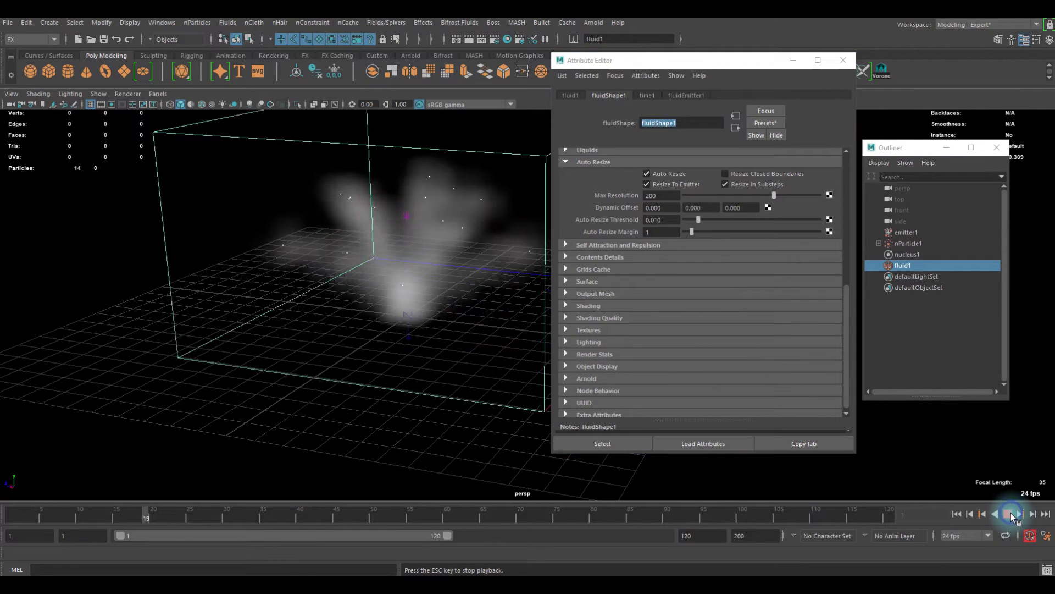
pyautogui.click(1011, 513)
pyautogui.keyDown('alt'); pyautogui.moveTo(447, 335); pyautogui.dragTo(308, 286); pyautogui.keyUp('alt')
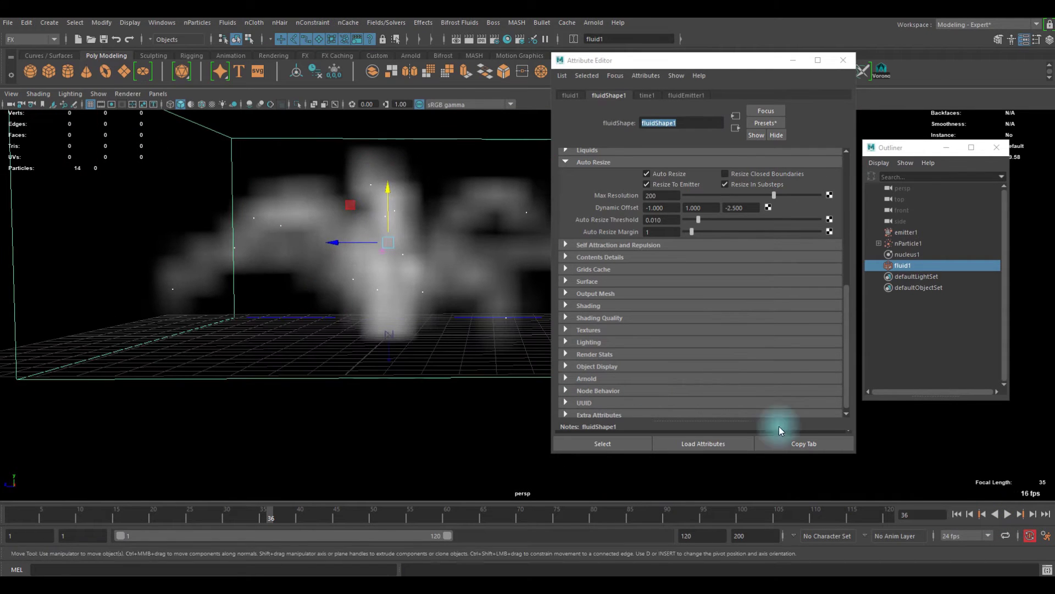
pyautogui.click(957, 513)
pyautogui.click(1009, 514)
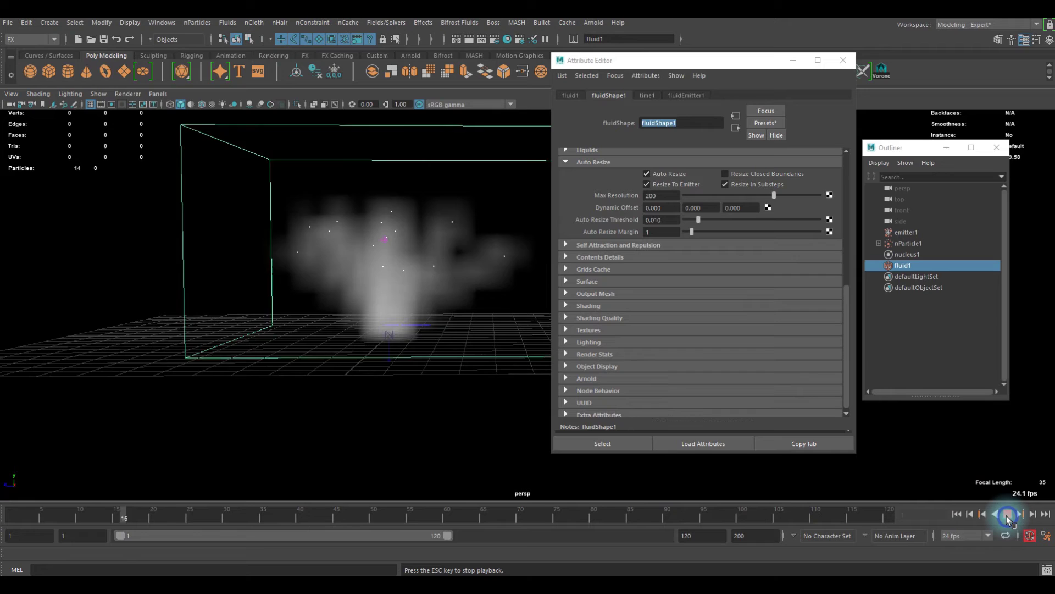
pyautogui.click(1009, 513)
pyautogui.keyDown('alt'); pyautogui.moveTo(367, 306); pyautogui.dragTo(525, 241); pyautogui.keyUp('alt')
pyautogui.click(585, 162)
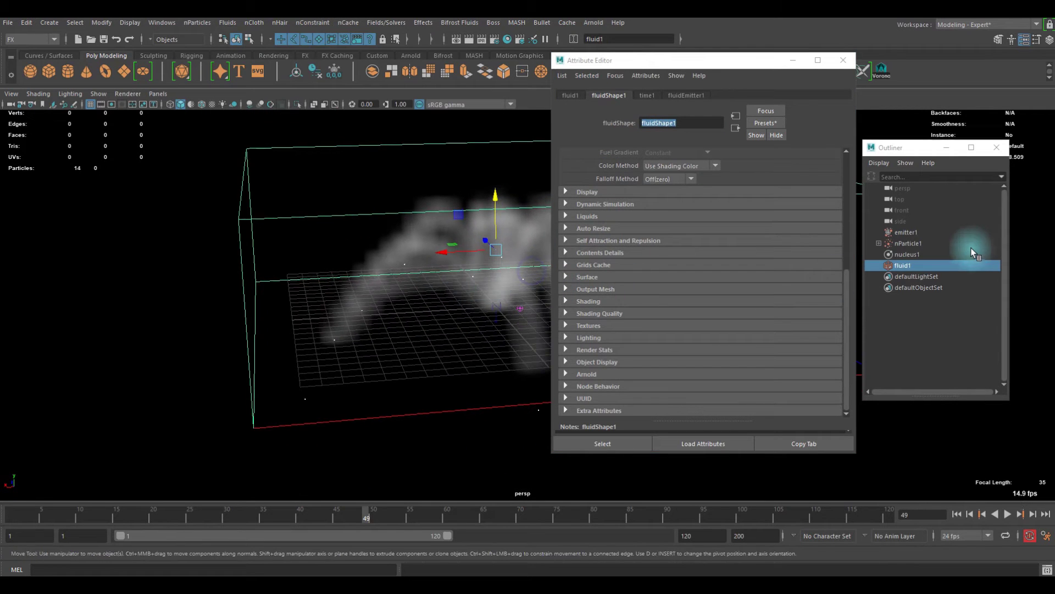
pyautogui.click(957, 512)
pyautogui.click(1004, 514)
pyautogui.keyDown('alt'); pyautogui.moveTo(366, 342); pyautogui.dragTo(375, 341, button='right'); pyautogui.keyUp('alt')
# Select emitter1 and set its basic emission Speed to 20
pyautogui.click(906, 232)
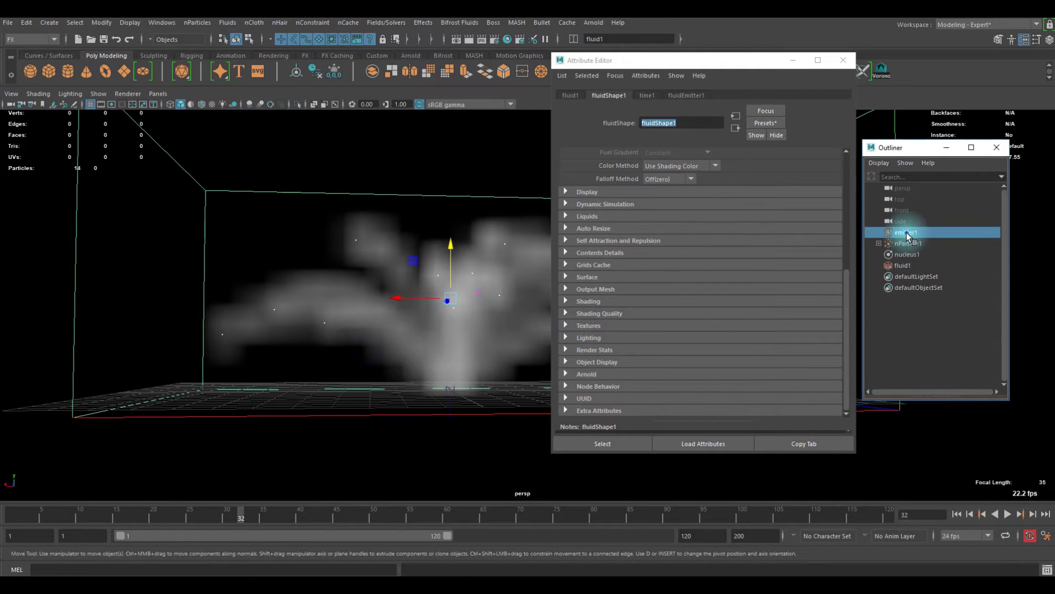
pyautogui.scroll(-6, 706, 224)
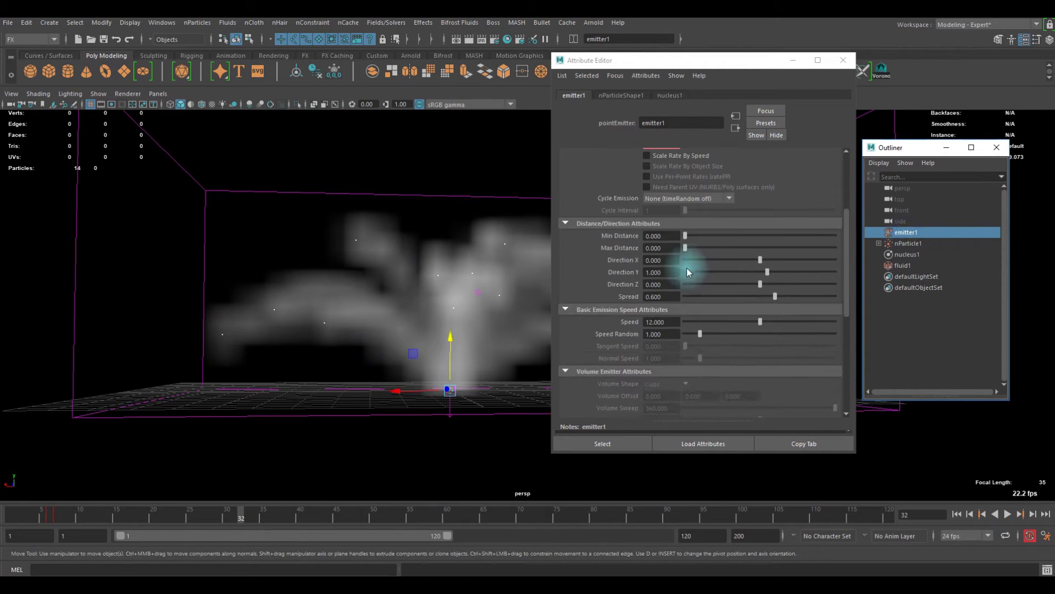
pyautogui.scroll(3, 683, 242)
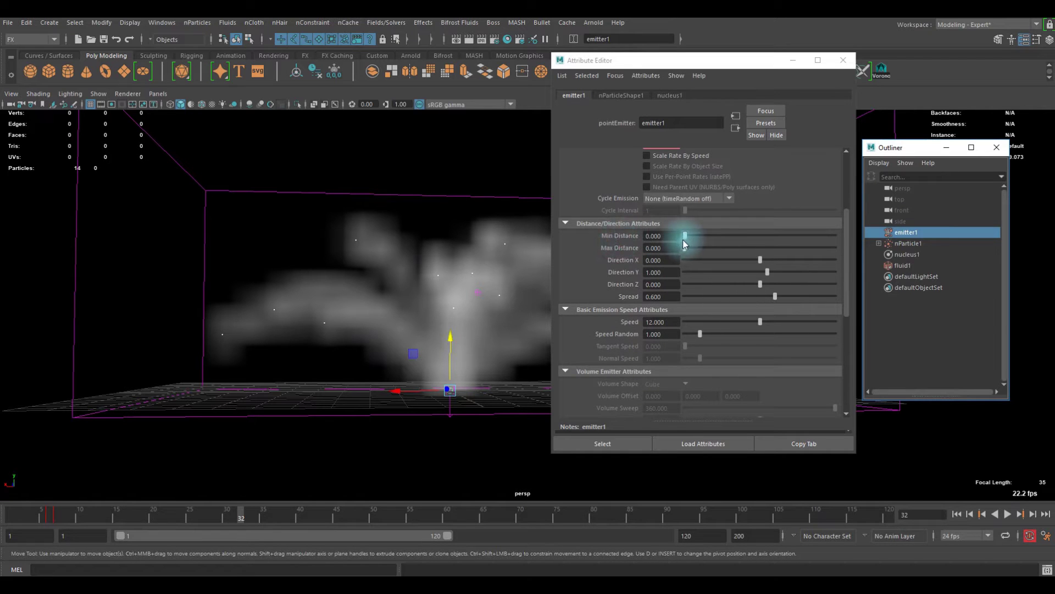
pyautogui.scroll(3, 685, 236)
pyautogui.scroll(-6, 667, 253)
pyautogui.doubleClick(673, 255)
pyautogui.write('20')
pyautogui.press('Return')
# Rewind and play the simulation to about frame 60 to check the smoke trails at the higher emission speed
pyautogui.click(957, 514)
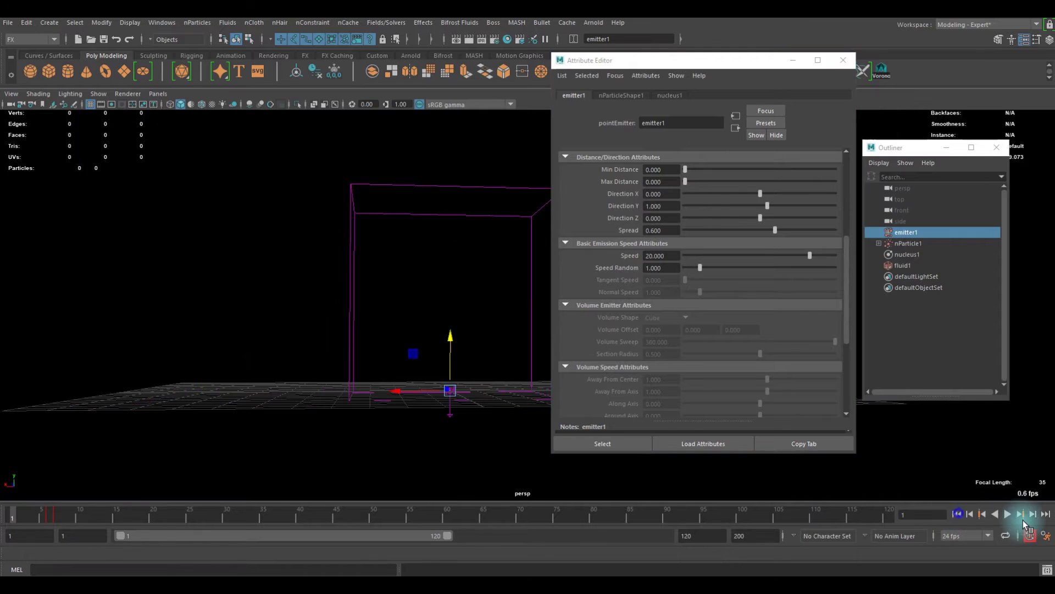
pyautogui.click(1007, 514)
pyautogui.scroll(-5, 454, 355)
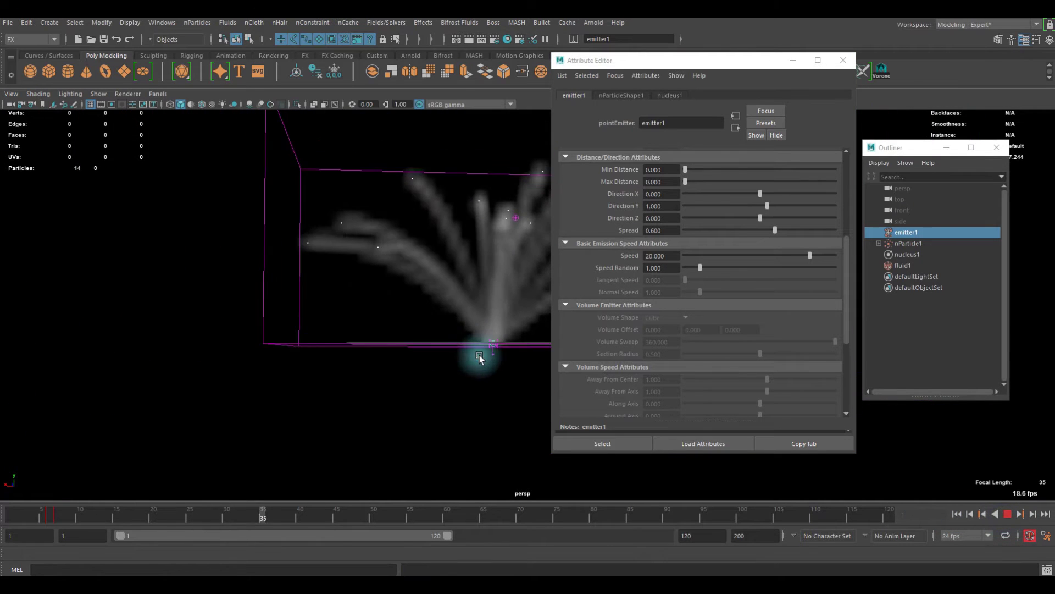
pyautogui.click(1007, 513)
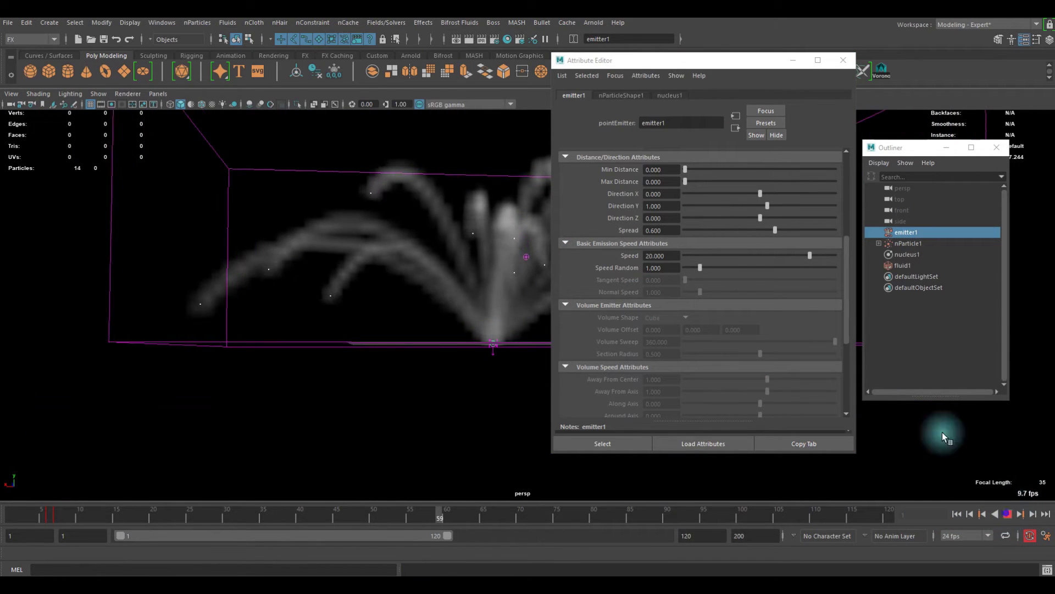
# Set the nParticle Lifespan Mode to Random range, with Lifespan 1.5 and Lifespan Random 0.2
pyautogui.click(617, 95)
pyautogui.click(597, 179)
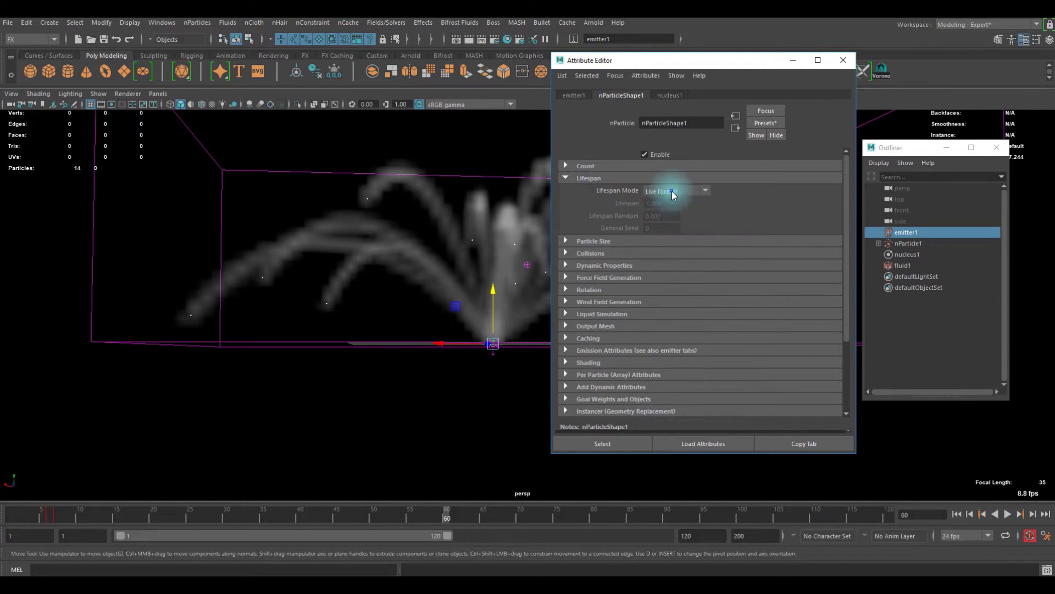
pyautogui.click(666, 225)
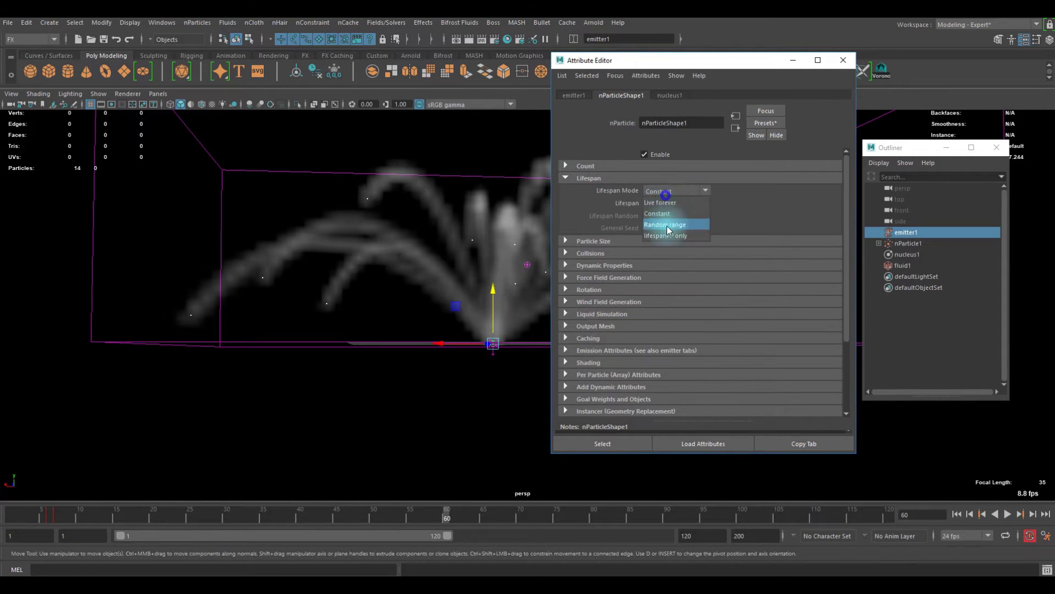
pyautogui.click(667, 203)
pyautogui.write('1.5')
pyautogui.click(662, 215)
pyautogui.write('.2')
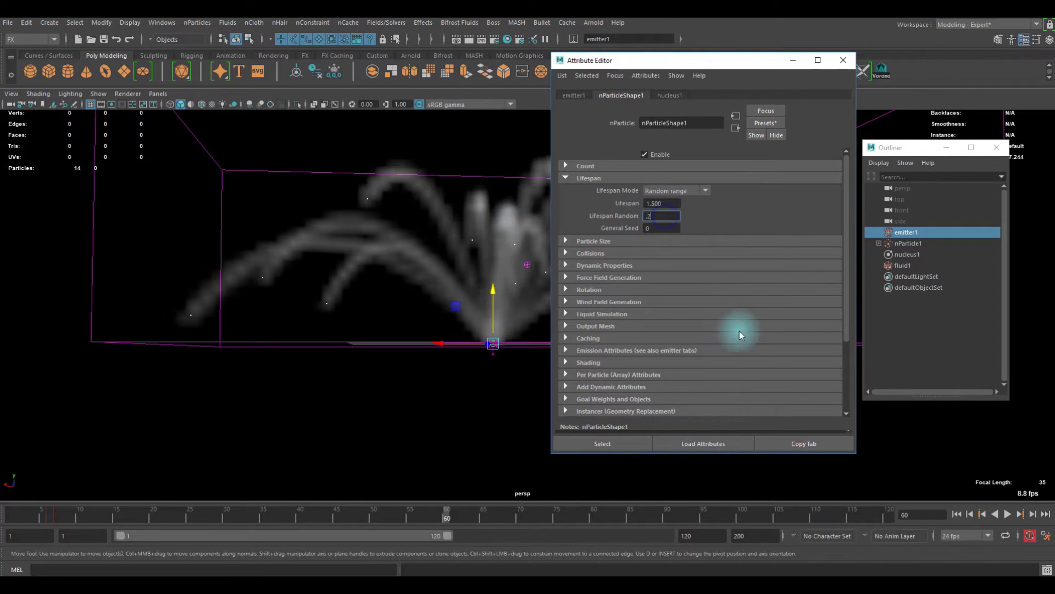
# Replay the simulation from the first frame and check the smoke trails up close with the random particle lifespan
pyautogui.click(957, 514)
pyautogui.click(1008, 514)
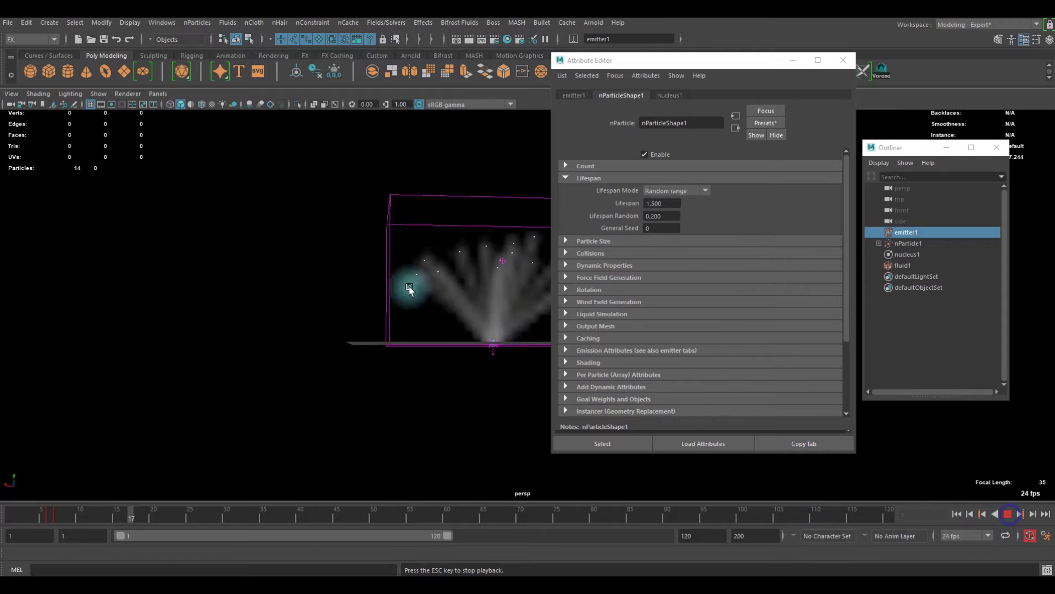
pyautogui.keyDown('alt'); pyautogui.moveTo(409, 286); pyautogui.dragTo(439, 275, button='right'); pyautogui.keyUp('alt')
pyautogui.keyDown('alt'); pyautogui.moveTo(440, 275); pyautogui.dragTo(285, 304, button='middle'); pyautogui.keyUp('alt')
pyautogui.keyDown('alt'); pyautogui.moveTo(285, 303); pyautogui.dragTo(342, 281, button='right'); pyautogui.keyUp('alt')
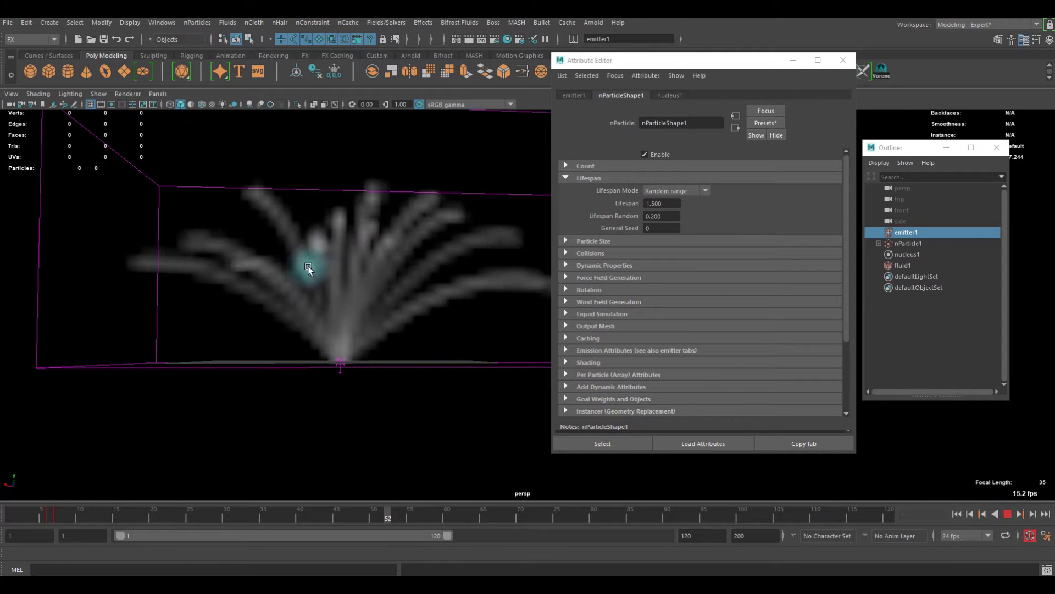
pyautogui.keyDown('alt'); pyautogui.moveTo(337, 308); pyautogui.dragTo(352, 330); pyautogui.keyUp('alt')
# Set the nParticle Lifespan to 1.2
pyautogui.click(641, 203)
pyautogui.write('1.2')
pyautogui.press('Return')
# Replay the simulation to about frame 92, check the smoke trails from several angles, and rewind to frame 1
pyautogui.click(957, 514)
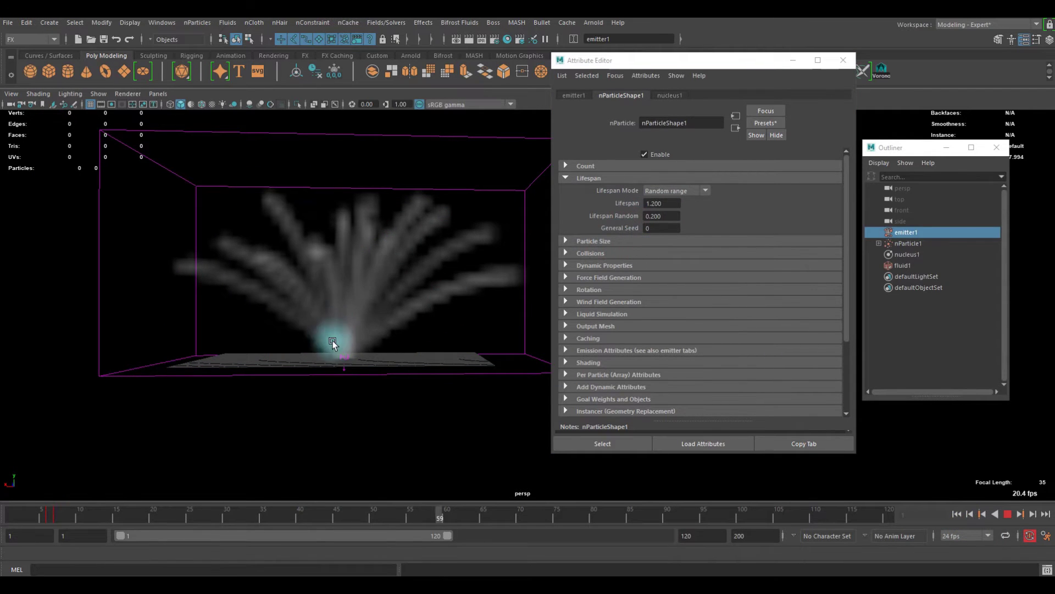
pyautogui.keyDown('alt'); pyautogui.moveTo(332, 341); pyautogui.dragTo(389, 318); pyautogui.keyUp('alt')
pyautogui.click(1008, 514)
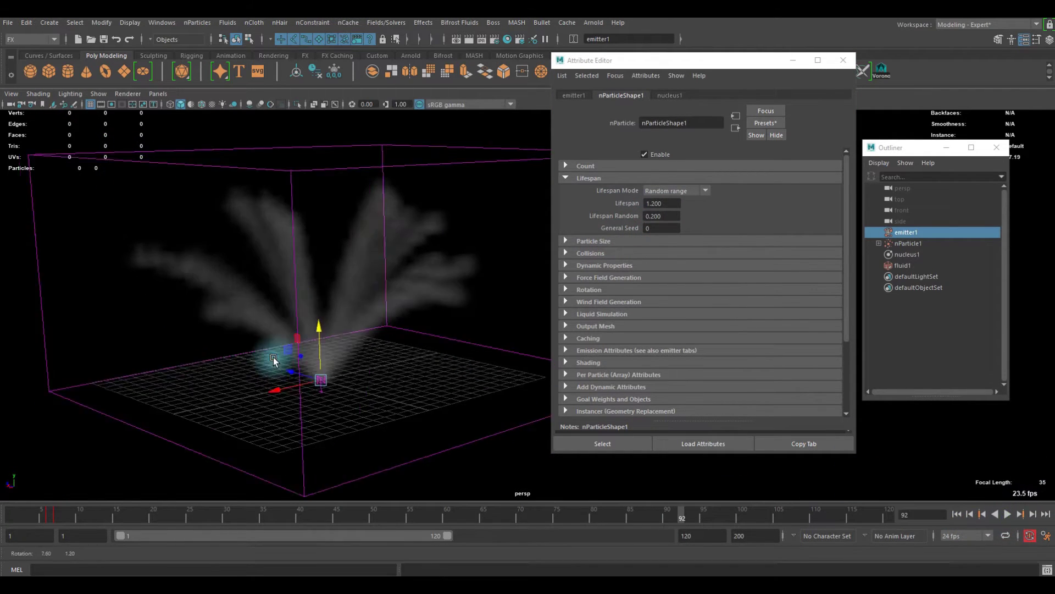
pyautogui.keyDown('alt'); pyautogui.moveTo(273, 358); pyautogui.dragTo(335, 315); pyautogui.keyUp('alt')
pyautogui.keyDown('alt'); pyautogui.moveTo(335, 316); pyautogui.dragTo(360, 317, button='right'); pyautogui.keyUp('alt')
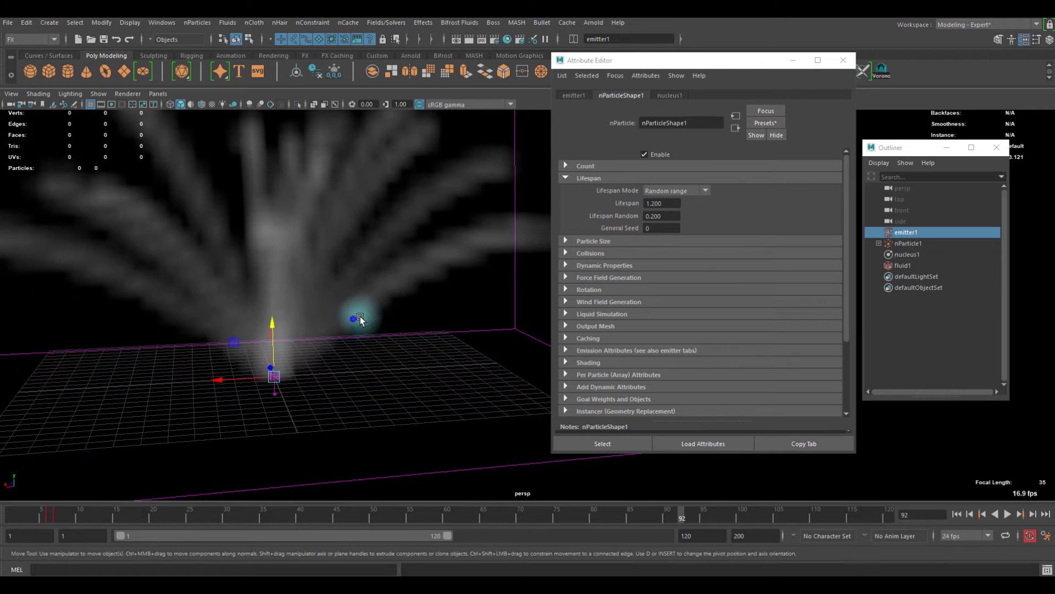
pyautogui.click(958, 514)
pyautogui.keyDown('alt'); pyautogui.moveTo(434, 325); pyautogui.dragTo(398, 314, button='right'); pyautogui.keyUp('alt')
pyautogui.keyDown('alt'); pyautogui.moveTo(397, 314); pyautogui.dragTo(372, 311); pyautogui.keyUp('alt')
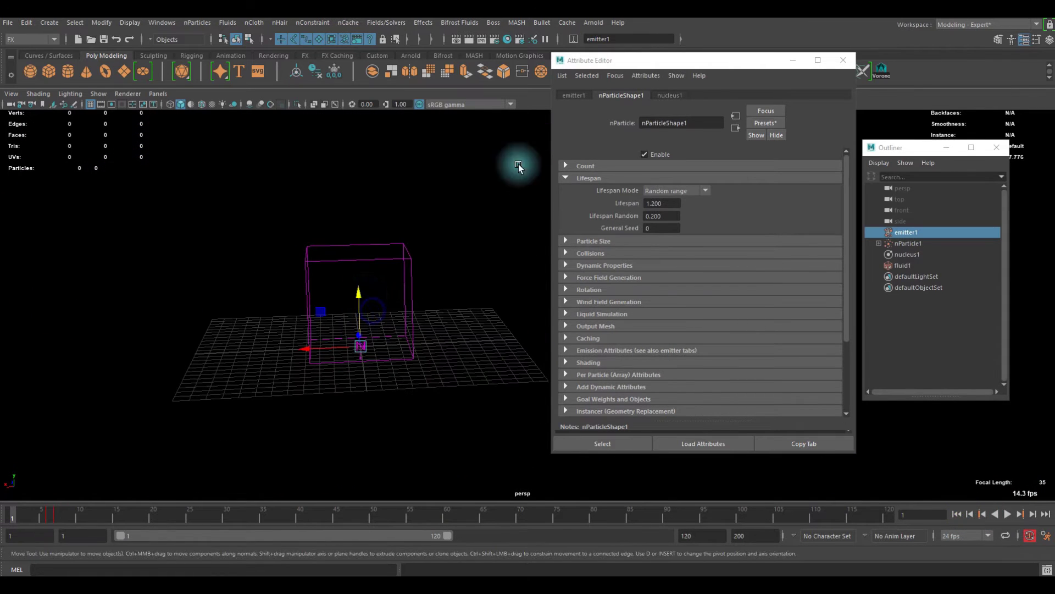
# Select fluid1 and play the simulation to frame 25 to inspect the smoke trails up close
pyautogui.click(918, 243)
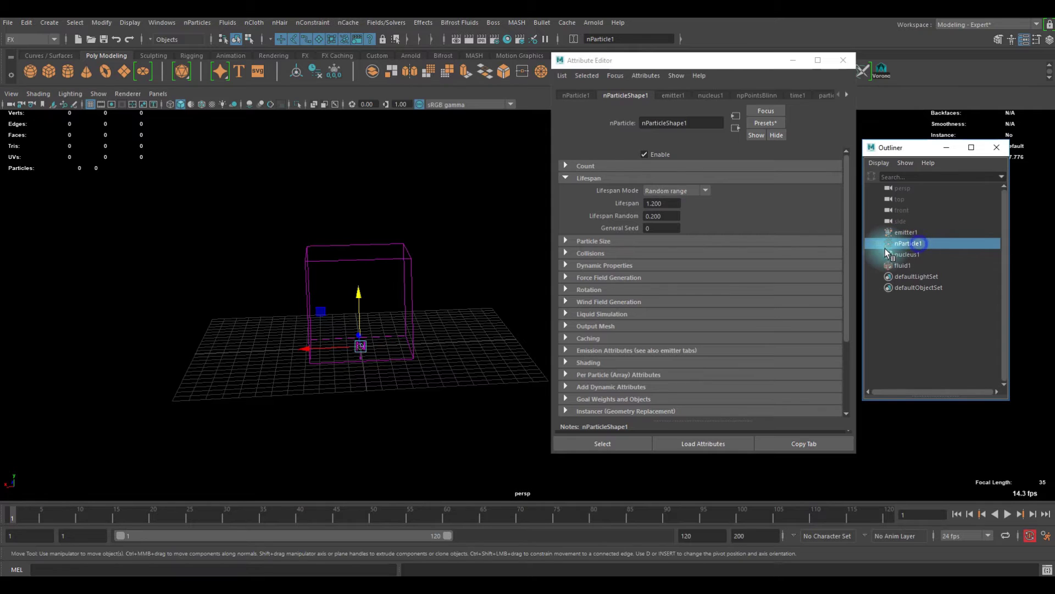
pyautogui.click(904, 265)
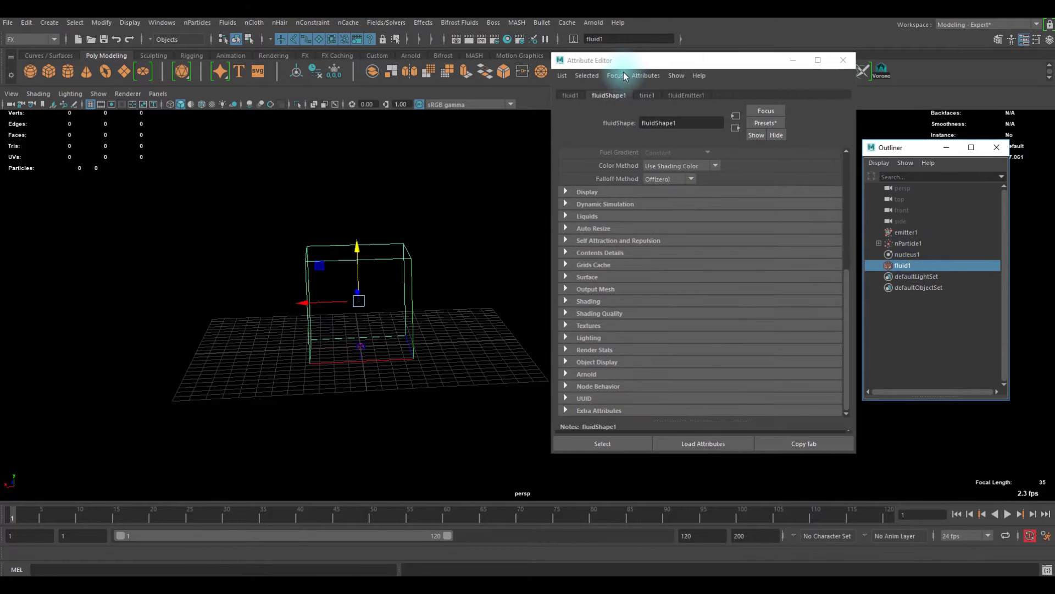
pyautogui.moveTo(689, 61); pyautogui.dragTo(626, 48)
pyautogui.scroll(6, 558, 187)
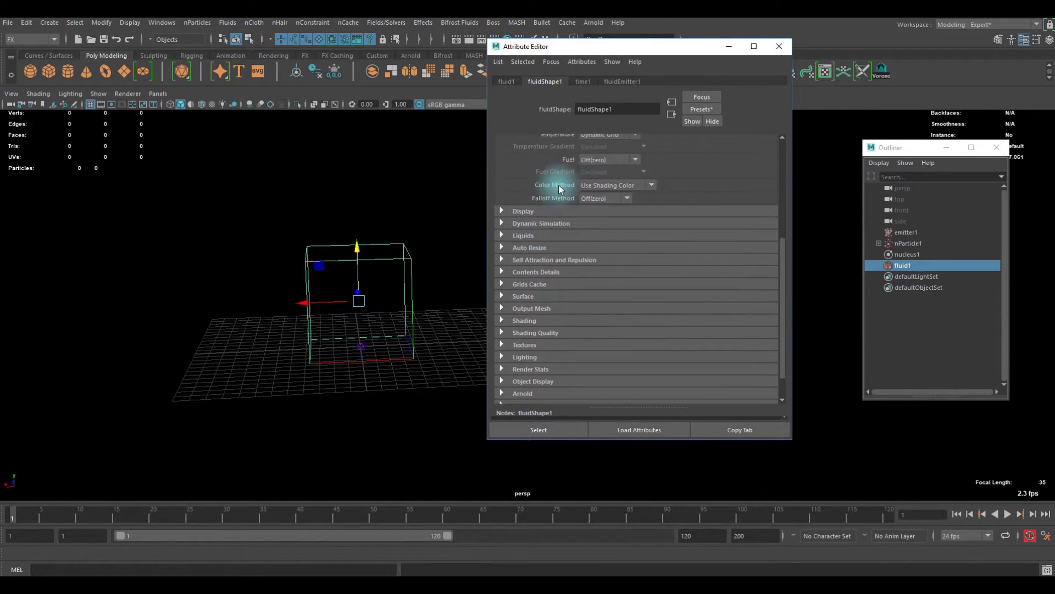
pyautogui.scroll(-3, 552, 158)
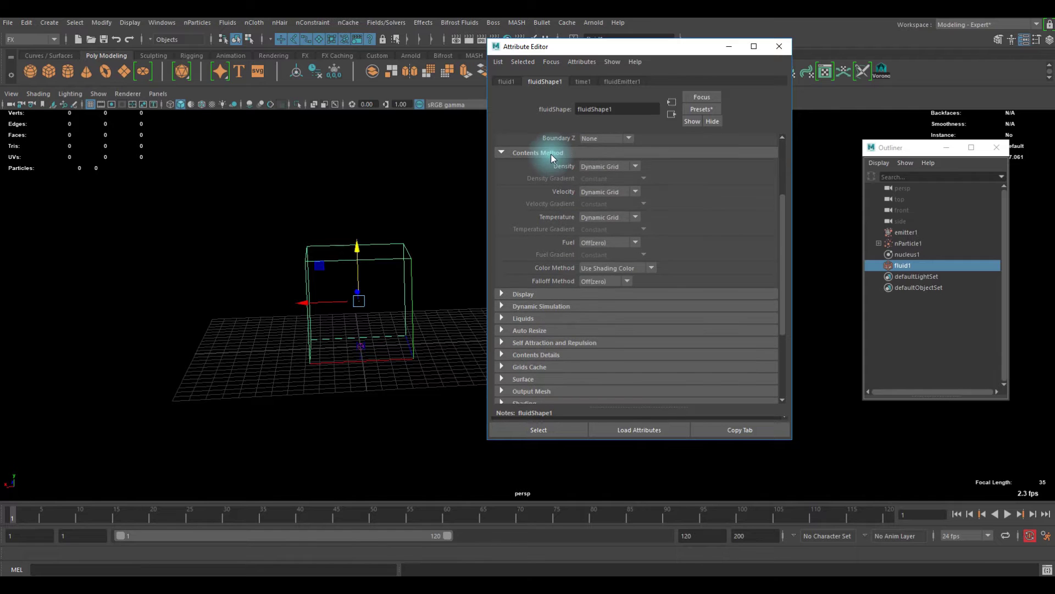
pyautogui.click(1007, 513)
pyautogui.scroll(8, 262, 275)
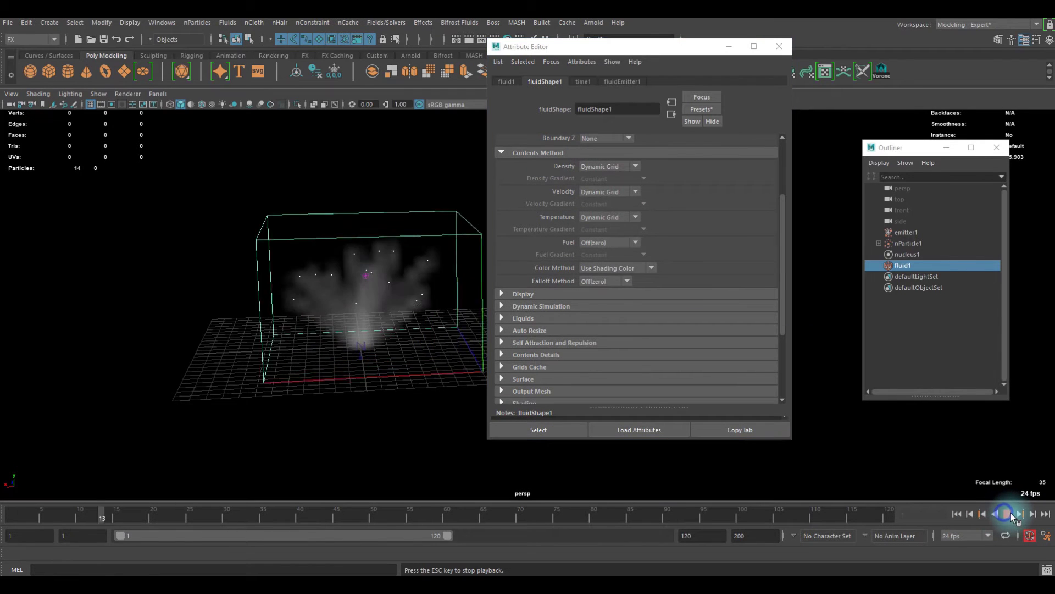
pyautogui.keyDown('alt'); pyautogui.moveTo(262, 275); pyautogui.dragTo(354, 242); pyautogui.keyUp('alt')
# Set the Base Resolution of fluidShape1 to 30
pyautogui.scroll(3, 599, 229)
pyautogui.moveTo(597, 174); pyautogui.dragTo(180, 158)
pyautogui.write('30')
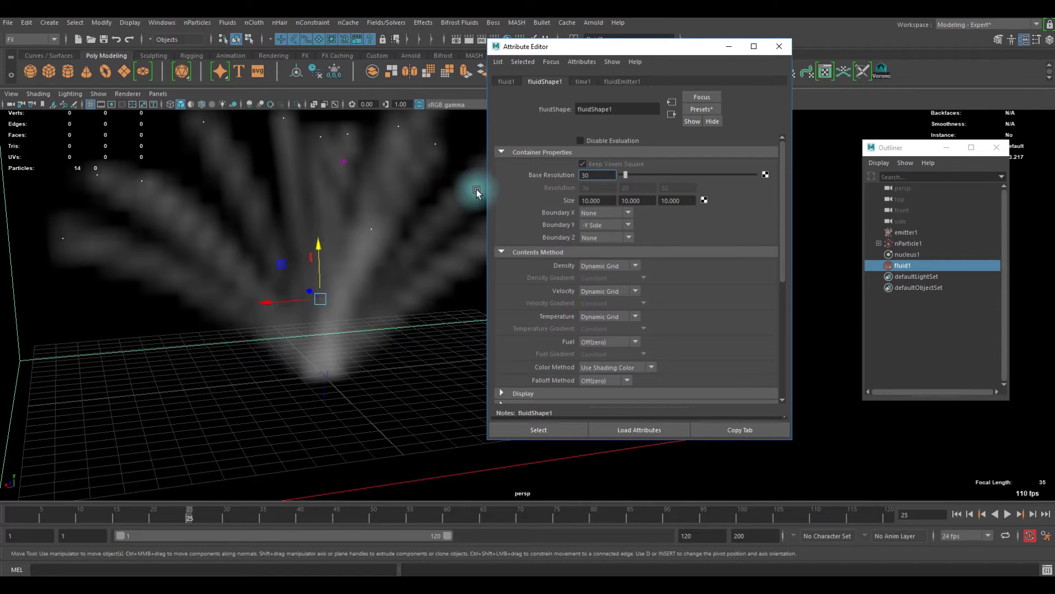
pyautogui.press('Return')
# Rewind and play the simulation to frame 24, checking the smoke detail at the new resolution from another angle
pyautogui.scroll(-2, 347, 256)
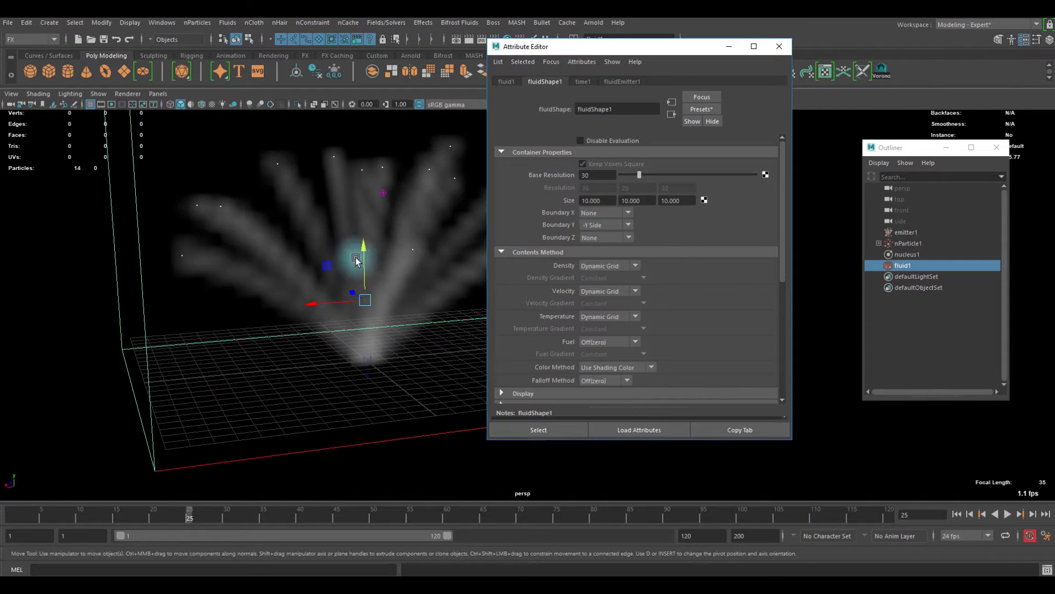
pyautogui.click(956, 514)
pyautogui.click(1006, 515)
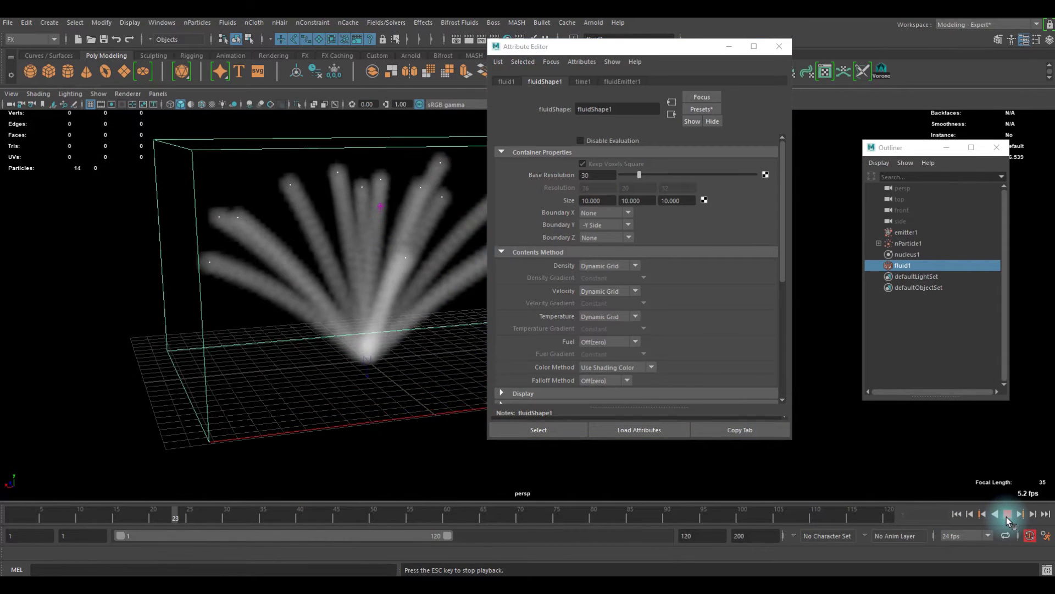
pyautogui.click(1007, 517)
pyautogui.scroll(3, 342, 348)
pyautogui.moveTo(343, 348)
pyautogui.keyDown('alt'); pyautogui.mouseDown()
pyautogui.moveTo(219, 318)
pyautogui.moveTo(236, 299)
pyautogui.moveTo(213, 299)
pyautogui.moveTo(357, 296)
pyautogui.moveTo(384, 302)
pyautogui.moveTo(356, 302)
pyautogui.moveTo(371, 323)
pyautogui.moveTo(433, 322)
pyautogui.moveTo(344, 332)
pyautogui.moveTo(297, 320)
pyautogui.moveTo(291, 302)
pyautogui.moveTo(309, 334)
pyautogui.moveTo(378, 315)
pyautogui.mouseUp(); pyautogui.keyUp('alt')
pyautogui.scroll(2, 298, 320)
# Enable Self Shadow in the Lighting attributes of fluidShape1 and inspect the shaded smoke up close
pyautogui.scroll(-5, 605, 312)
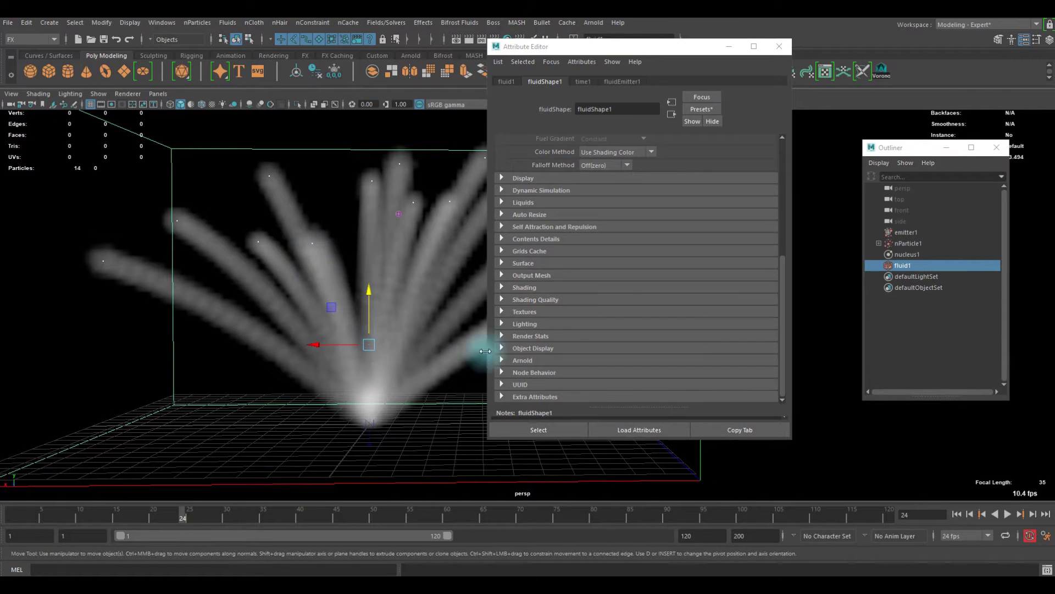
pyautogui.click(525, 324)
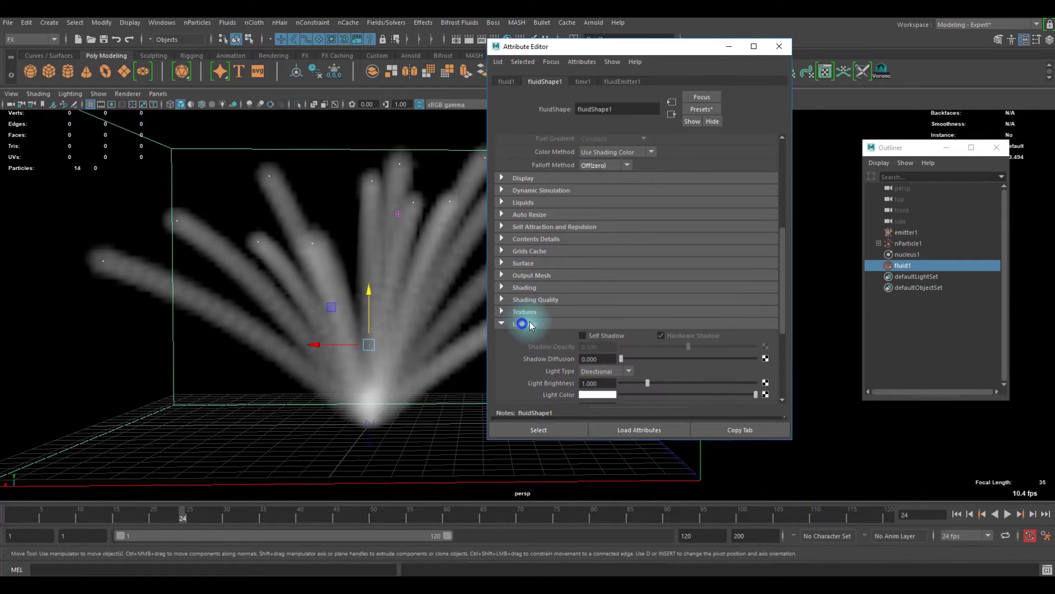
pyautogui.scroll(-2, 577, 316)
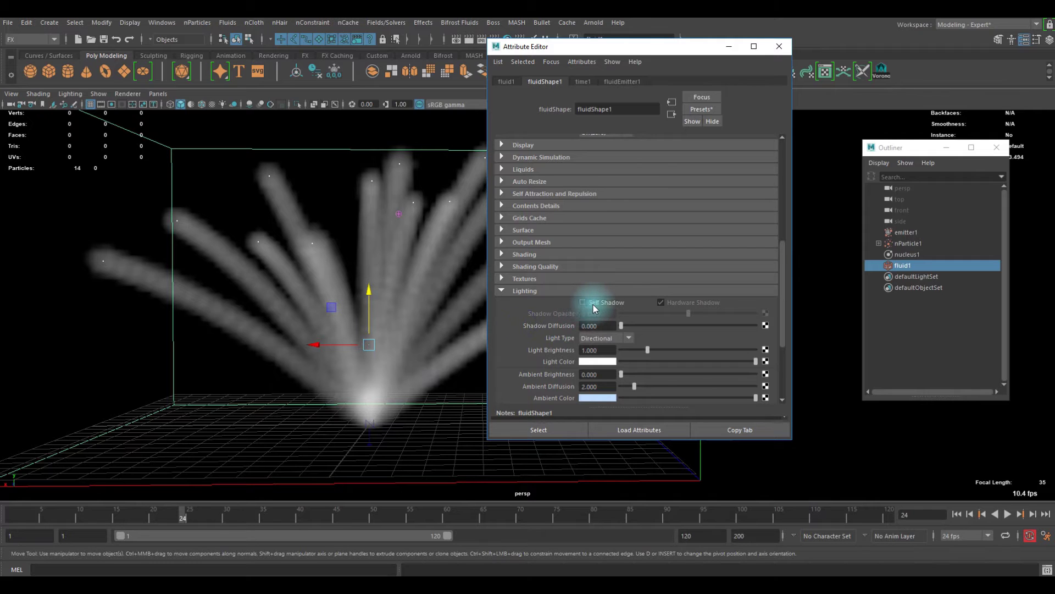
pyautogui.click(584, 302)
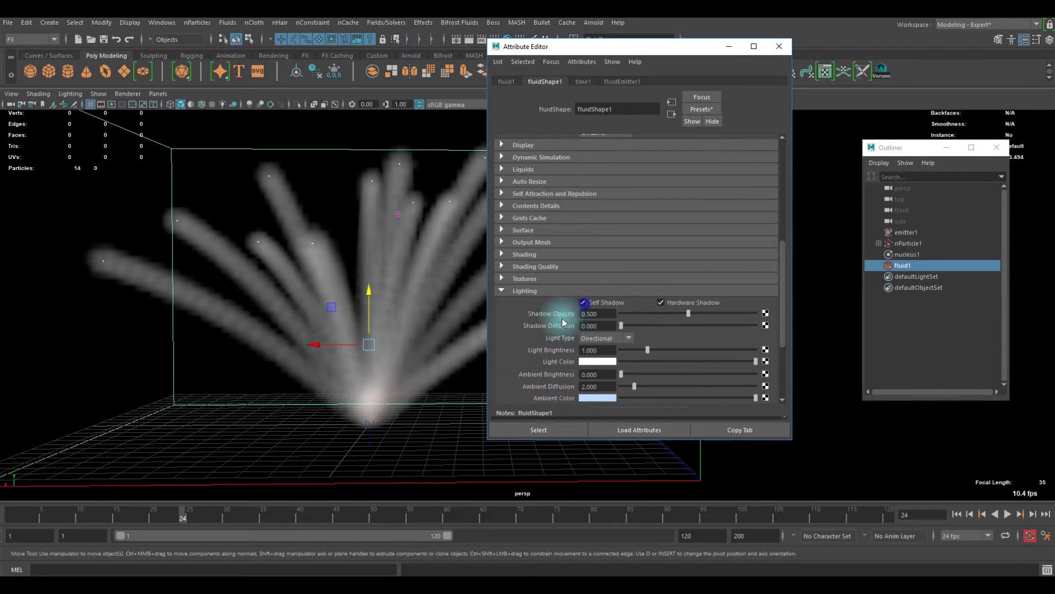
pyautogui.click(520, 292)
pyautogui.keyDown('alt'); pyautogui.moveTo(457, 367); pyautogui.dragTo(305, 259, button='right'); pyautogui.keyUp('alt')
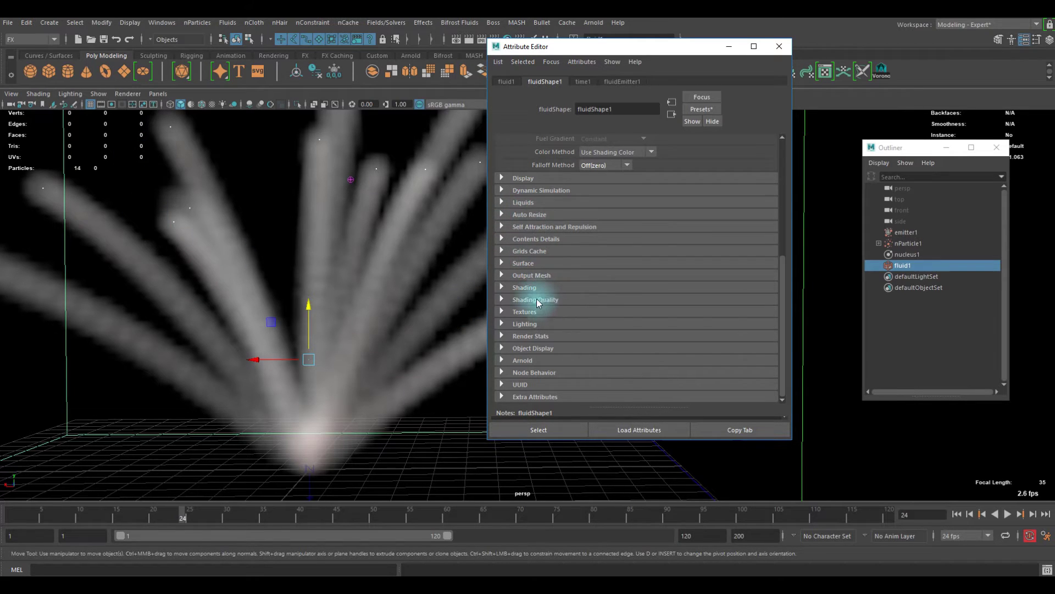
pyautogui.click(526, 289)
pyautogui.scroll(-2, 600, 305)
pyautogui.scroll(-2, 621, 315)
pyautogui.scroll(2, 621, 314)
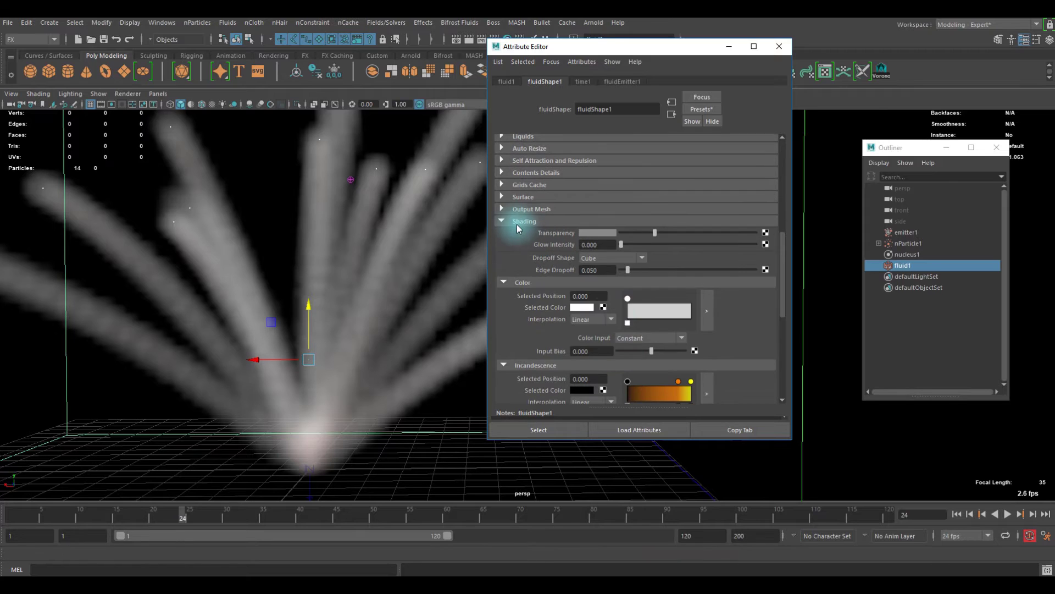
pyautogui.click(517, 225)
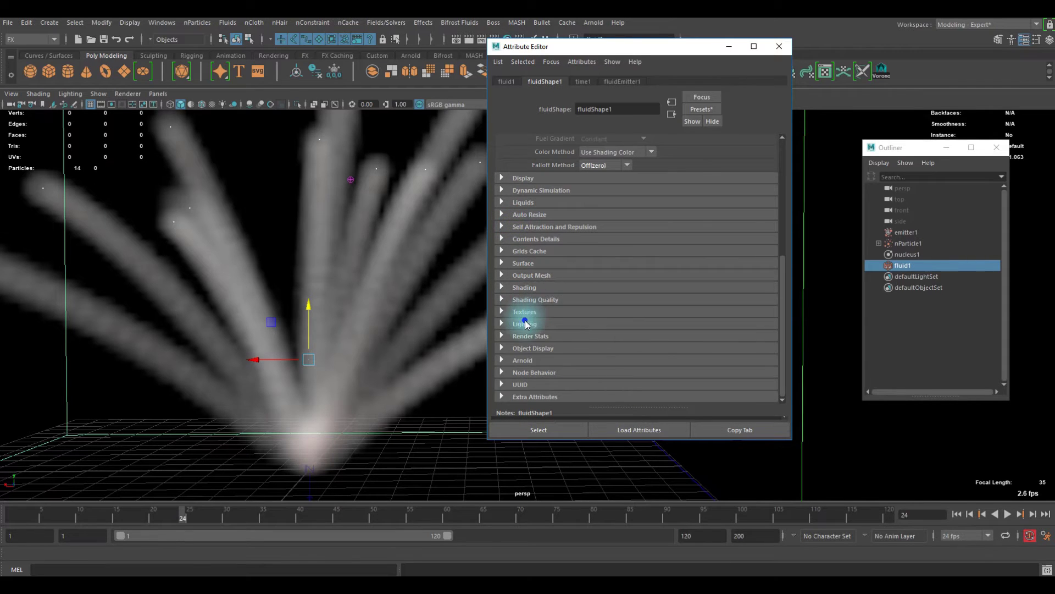
# Raise the Shadow Opacity of fluidShape1 to 1.0 and check the smoke shading from different angles
pyautogui.click(524, 323)
pyautogui.scroll(-3, 572, 275)
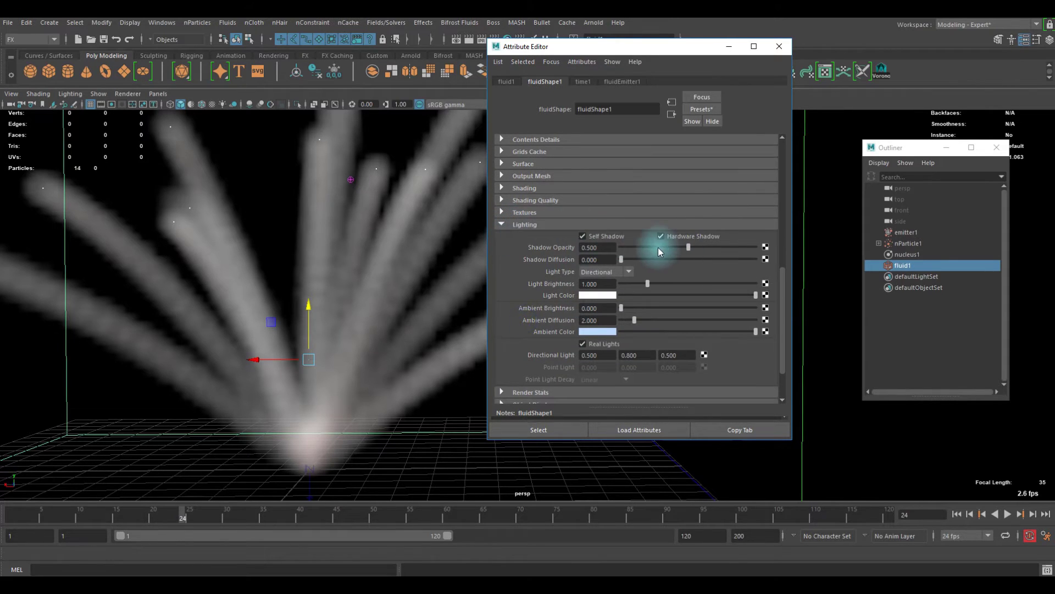
pyautogui.moveTo(690, 247); pyautogui.dragTo(776, 253)
pyautogui.scroll(2, 361, 344)
pyautogui.scroll(-5, 403, 364)
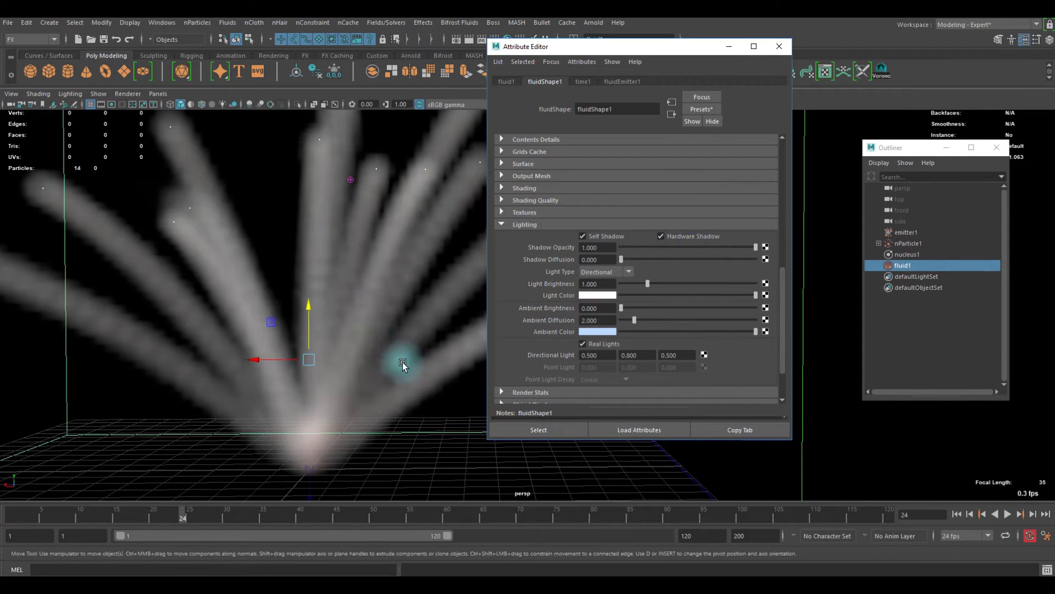
pyautogui.keyDown('alt'); pyautogui.moveTo(379, 388); pyautogui.dragTo(378, 350); pyautogui.keyUp('alt')
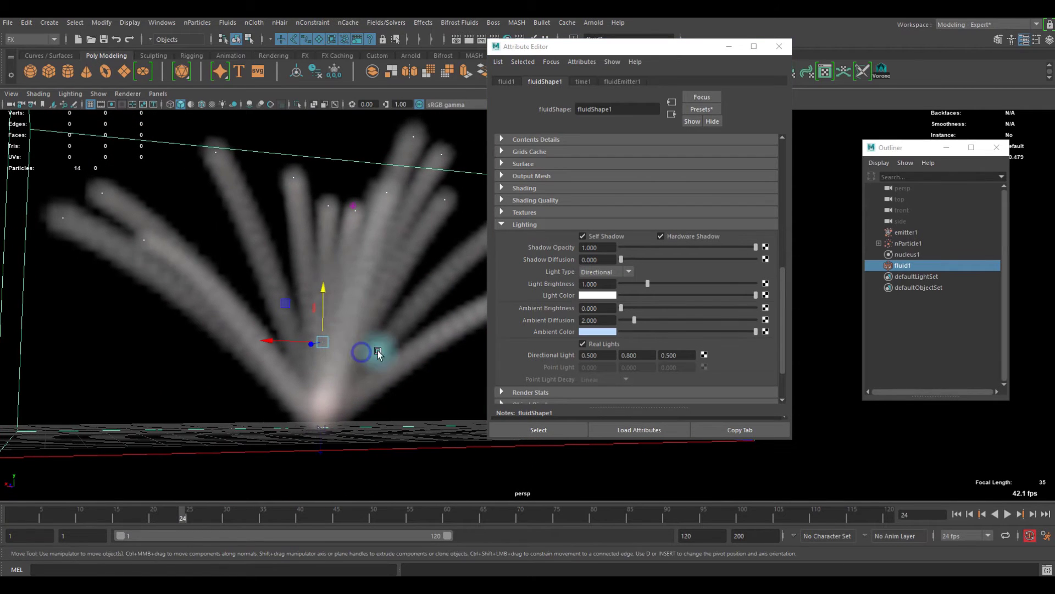
pyautogui.scroll(7, 617, 254)
pyautogui.scroll(-4, 562, 275)
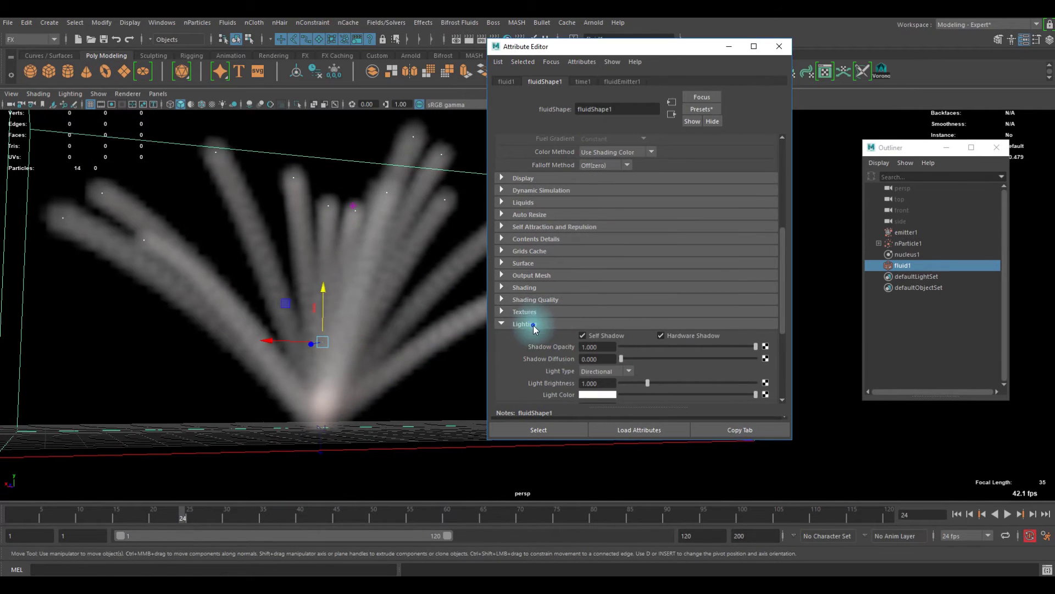
pyautogui.click(533, 325)
pyautogui.keyDown('alt'); pyautogui.moveTo(325, 295); pyautogui.dragTo(429, 264); pyautogui.keyUp('alt')
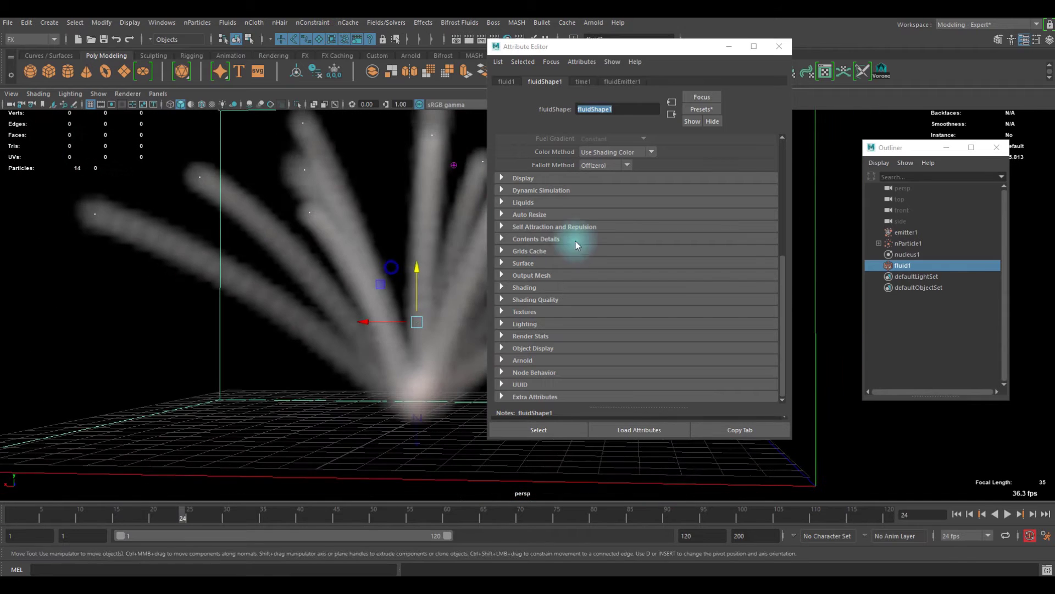
pyautogui.scroll(6, 589, 212)
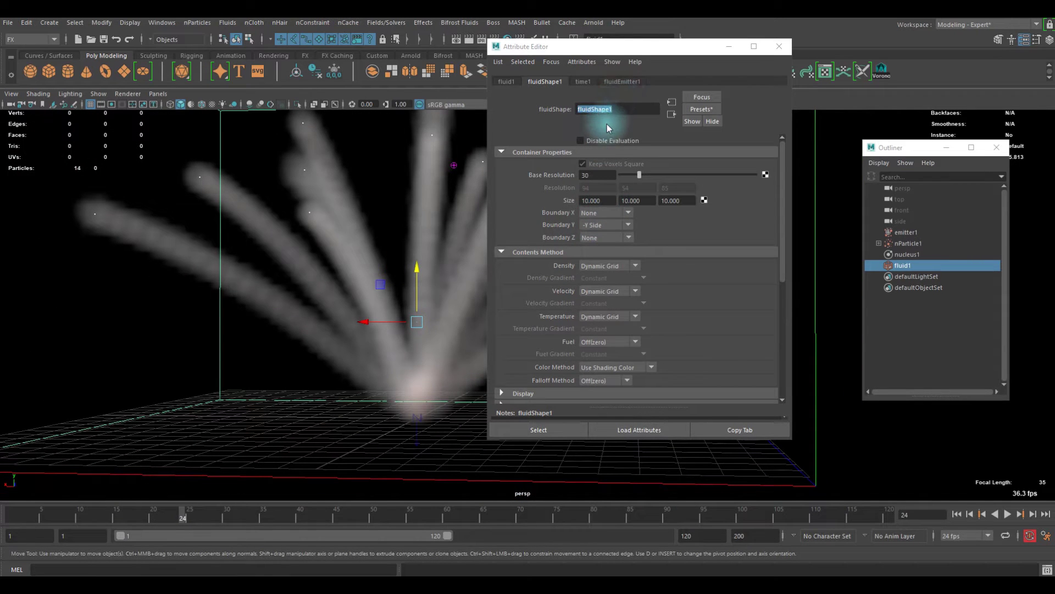
pyautogui.scroll(-2, 618, 149)
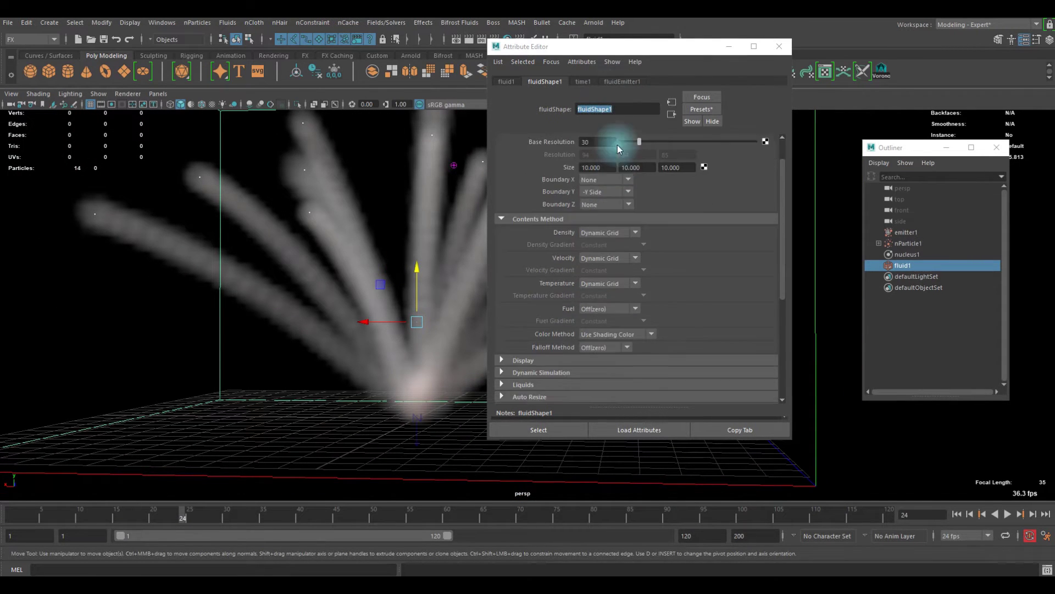
pyautogui.click(613, 83)
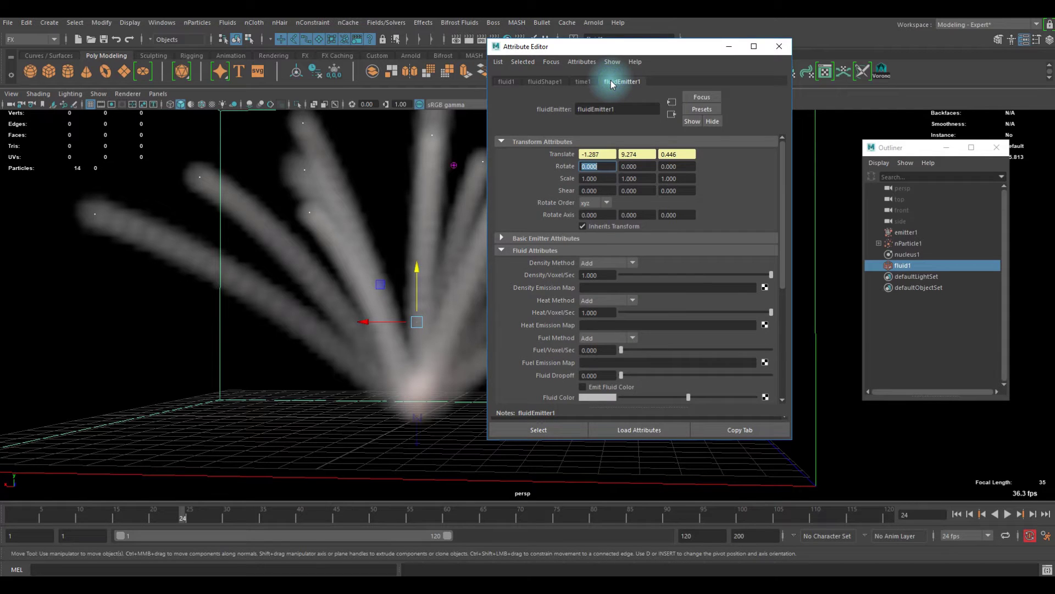
pyautogui.click(535, 83)
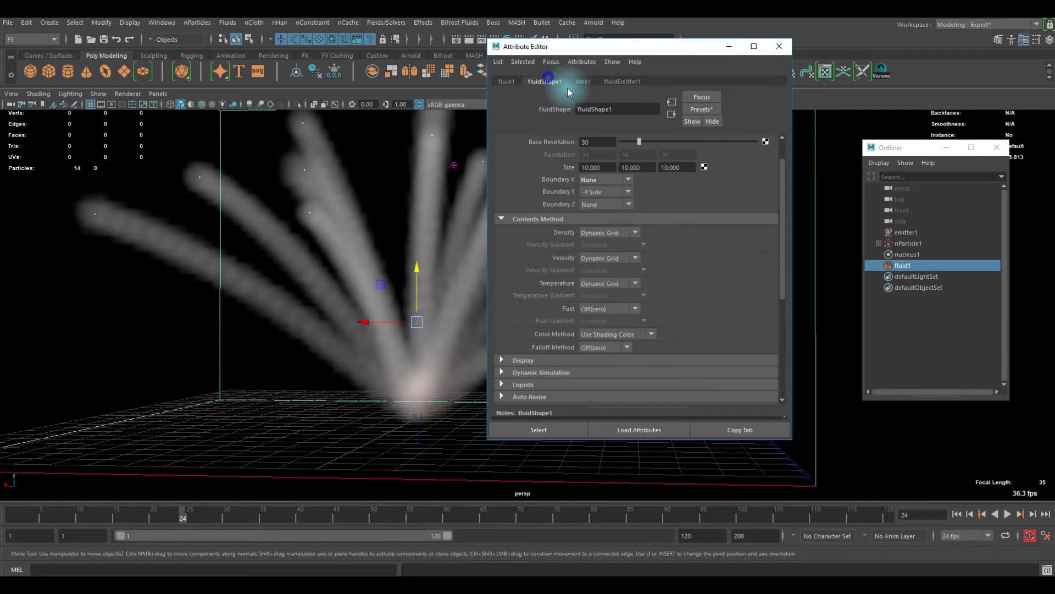
pyautogui.scroll(-5, 558, 281)
pyautogui.scroll(-2, 550, 287)
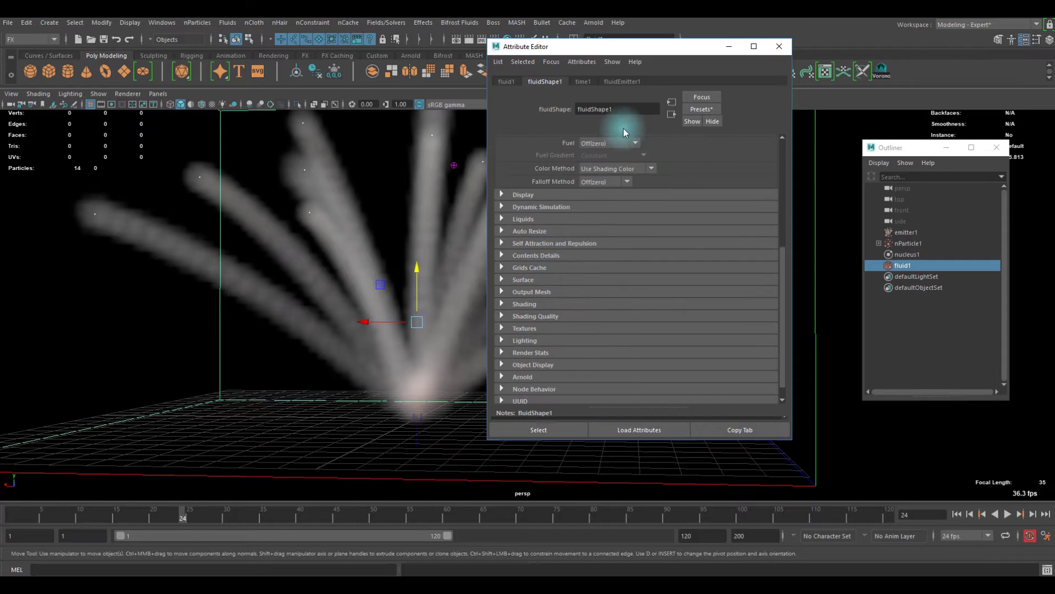
# Set the Turbulence in the Fluid Emission Turbulence attributes of fluidEmitter1 to about 5.344
pyautogui.click(623, 82)
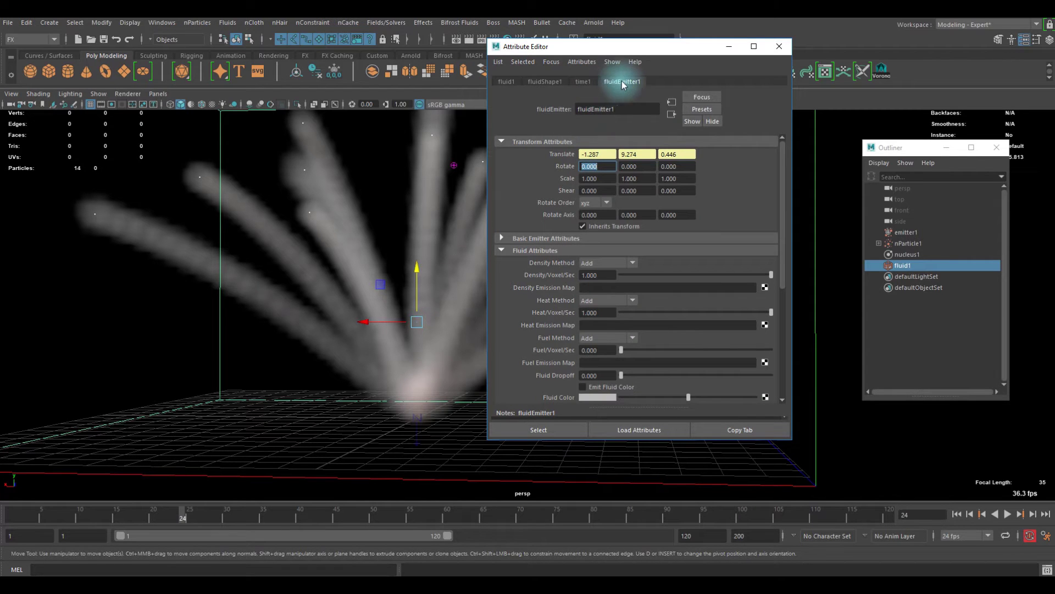
pyautogui.scroll(-5, 611, 213)
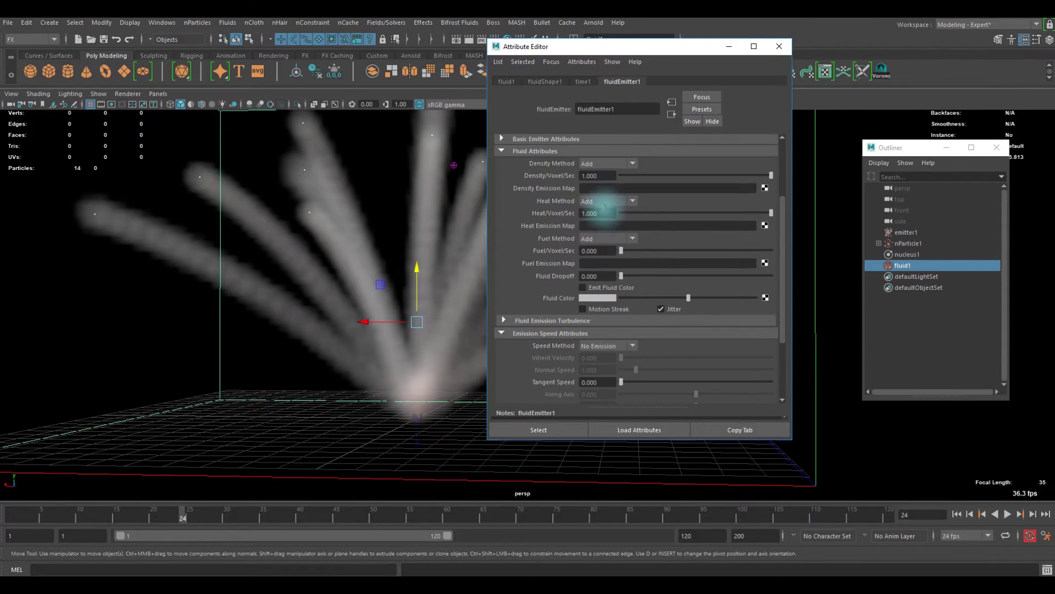
pyautogui.scroll(2, 601, 206)
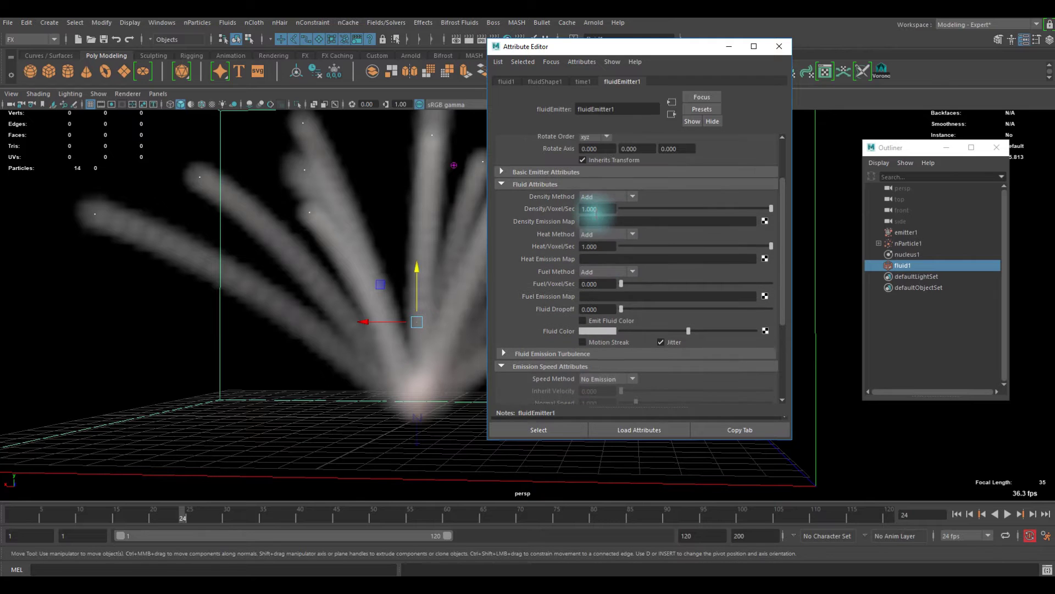
pyautogui.scroll(-6, 609, 247)
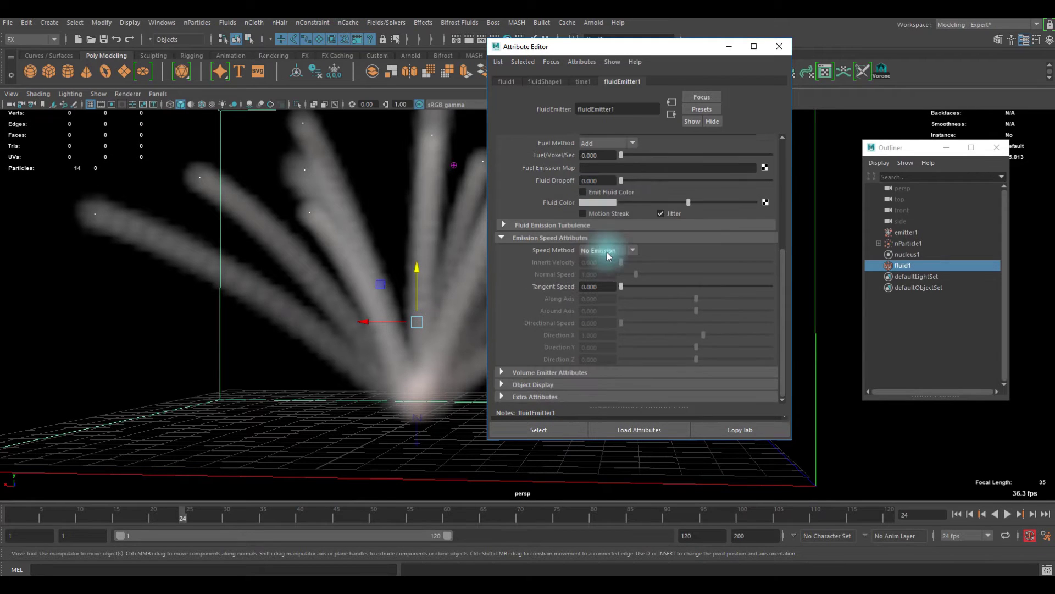
pyautogui.click(529, 226)
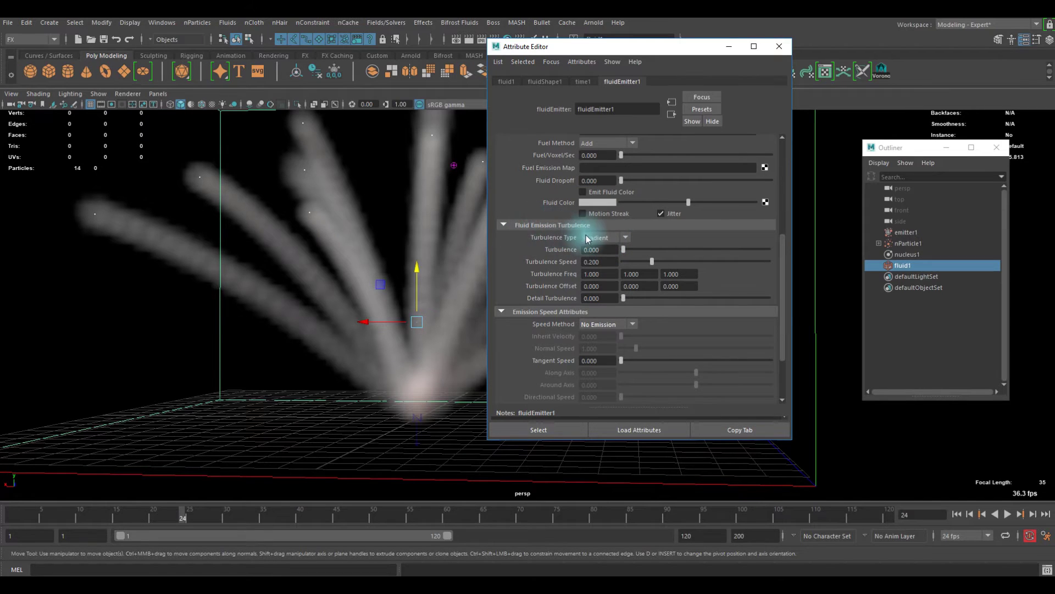
pyautogui.moveTo(623, 250); pyautogui.dragTo(711, 252)
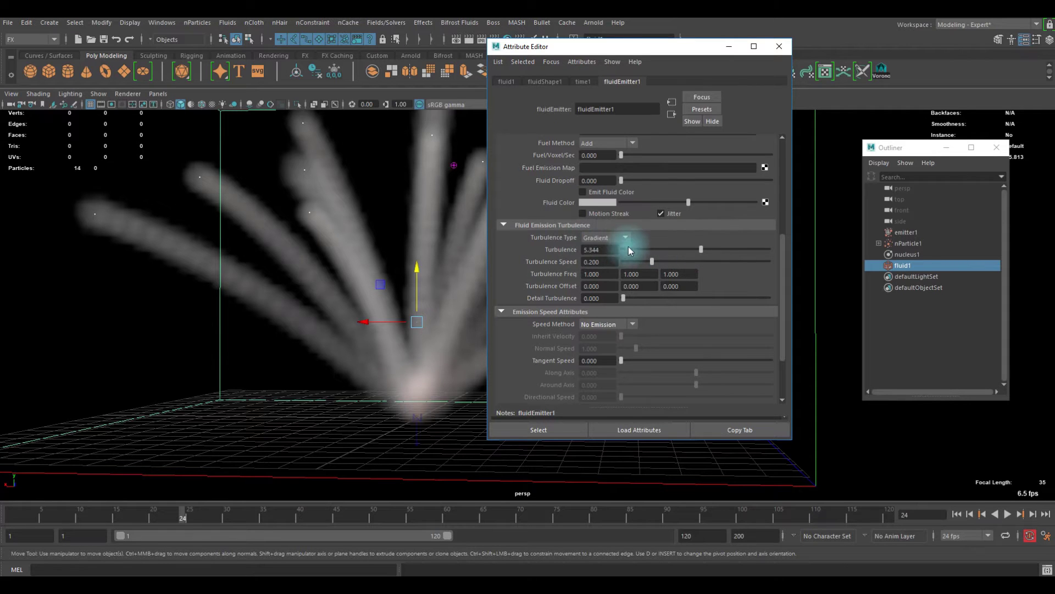
# Rewind and play the simulation to frame 24, checking the turbulent smoke trails from another angle
pyautogui.click(957, 513)
pyautogui.click(1007, 513)
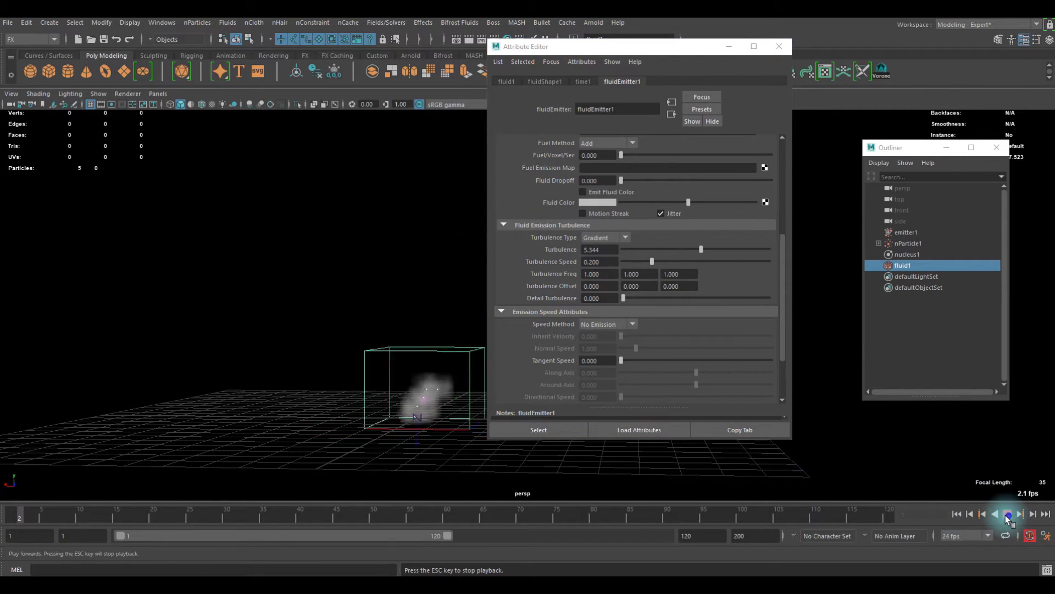
pyautogui.scroll(-2, 612, 348)
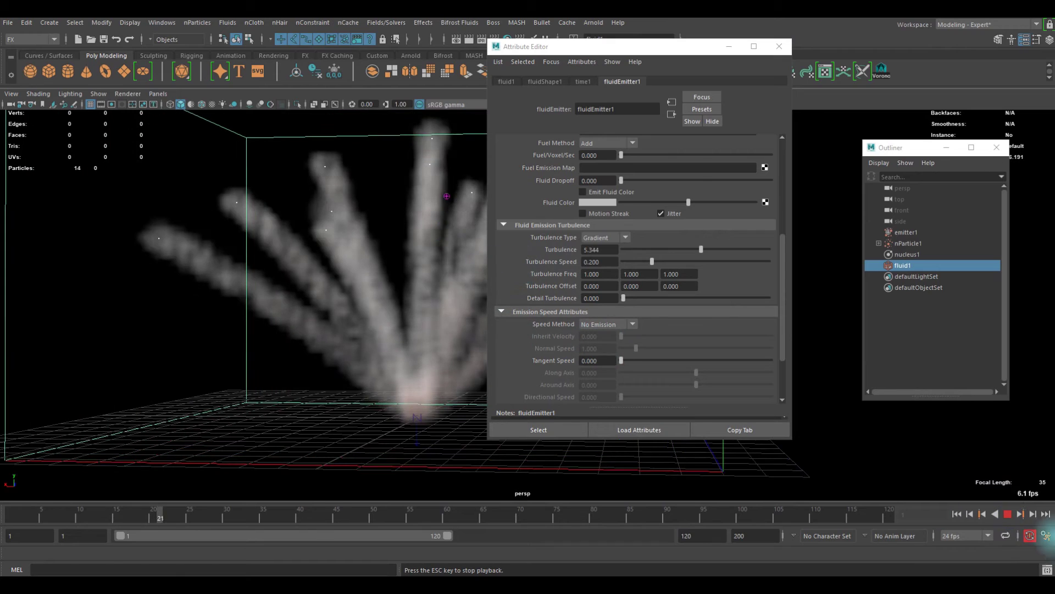
pyautogui.click(1006, 514)
pyautogui.keyDown('alt'); pyautogui.moveTo(312, 329); pyautogui.dragTo(351, 328); pyautogui.keyUp('alt')
pyautogui.keyDown('alt'); pyautogui.moveTo(351, 329); pyautogui.dragTo(250, 330, button='right'); pyautogui.keyUp('alt')
pyautogui.keyDown('alt'); pyautogui.moveTo(250, 328); pyautogui.dragTo(556, 250); pyautogui.keyUp('alt')
# Set the emission Turbulence of fluidEmitter1 to about 3.893 and replay the simulation to check the trails
pyautogui.click(680, 183)
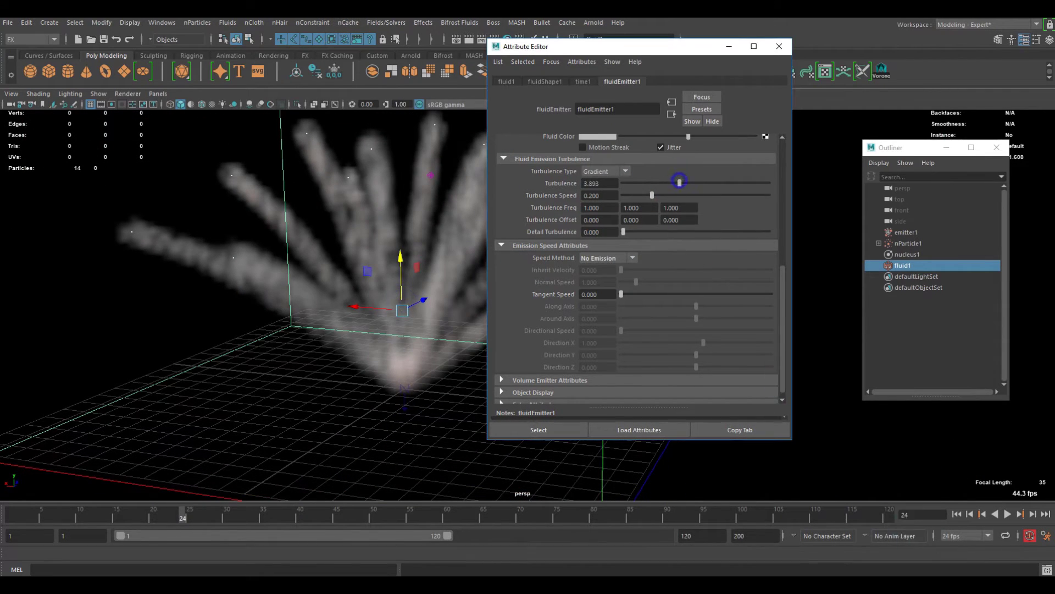
pyautogui.click(956, 517)
pyautogui.click(1006, 513)
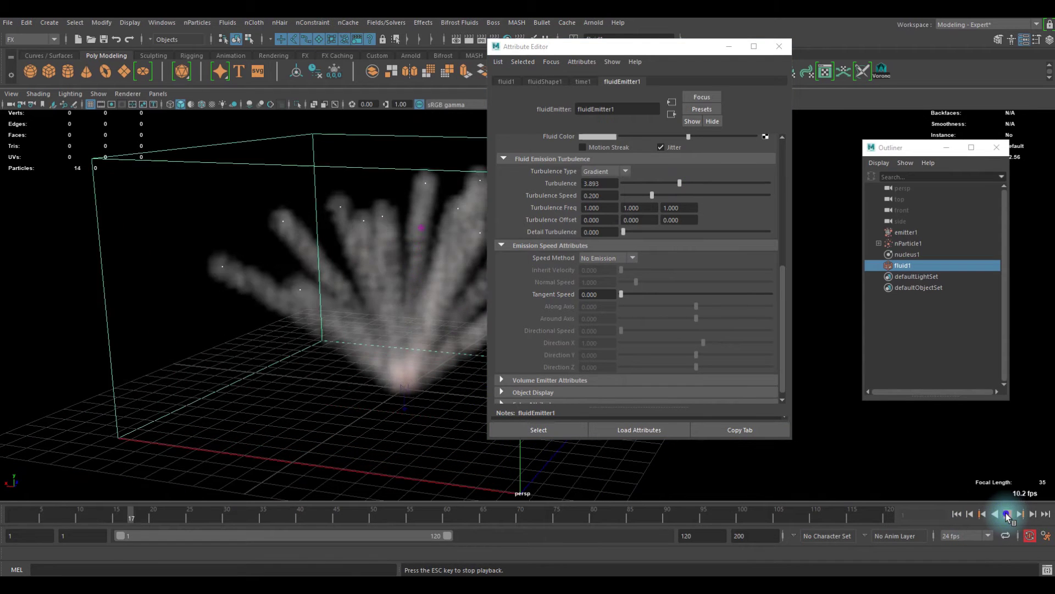
pyautogui.click(1006, 513)
pyautogui.keyDown('alt'); pyautogui.moveTo(337, 314); pyautogui.dragTo(311, 314); pyautogui.keyUp('alt')
pyautogui.keyDown('alt'); pyautogui.moveTo(412, 363); pyautogui.dragTo(363, 357); pyautogui.keyUp('alt')
# Replay the simulation from the start to frame 23 and inspect the smoke trails from different angles
pyautogui.click(957, 514)
pyautogui.click(1007, 514)
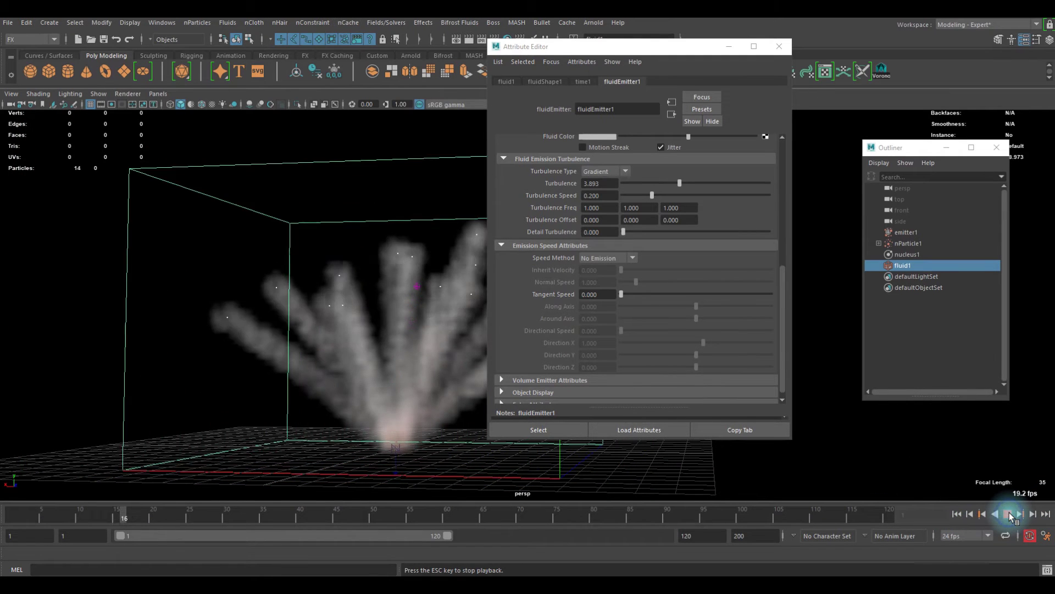
pyautogui.click(1009, 514)
pyautogui.keyDown('alt'); pyautogui.moveTo(322, 345); pyautogui.dragTo(369, 332); pyautogui.keyUp('alt')
pyautogui.keyDown('alt'); pyautogui.moveTo(367, 330); pyautogui.dragTo(357, 333, button='right'); pyautogui.keyUp('alt')
pyautogui.keyDown('alt'); pyautogui.moveTo(379, 347); pyautogui.dragTo(348, 372, button='middle'); pyautogui.keyUp('alt')
# Key the Max Distance of fluidEmitter1 at 1.0 on frame 1 in its Basic Emitter Attributes
pyautogui.scroll(6, 682, 253)
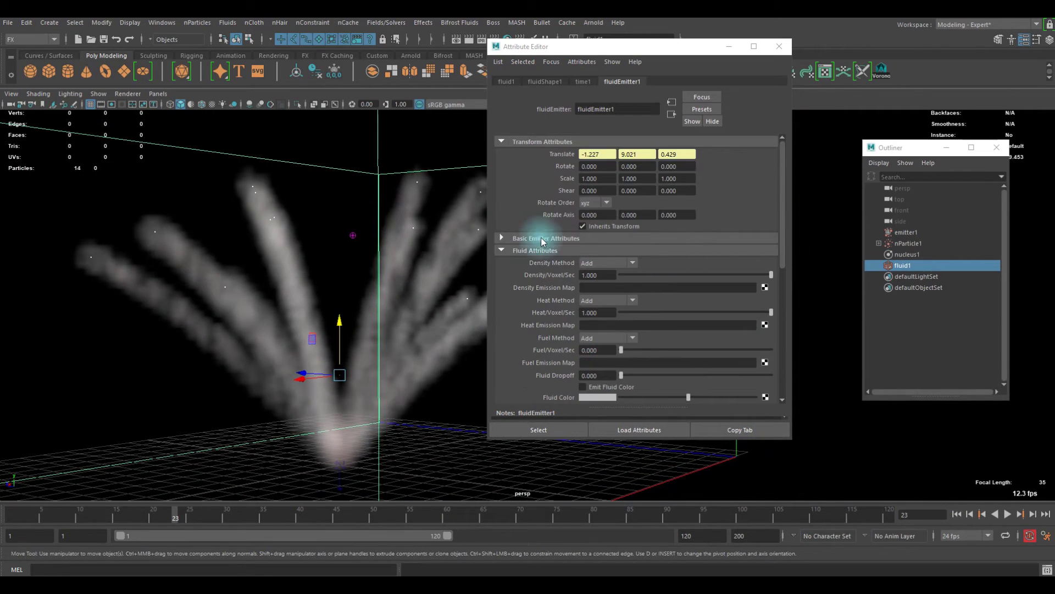
pyautogui.keyDown('alt'); pyautogui.moveTo(321, 259); pyautogui.dragTo(305, 303); pyautogui.keyUp('alt')
pyautogui.keyDown('alt'); pyautogui.moveTo(288, 374); pyautogui.dragTo(355, 370); pyautogui.keyUp('alt')
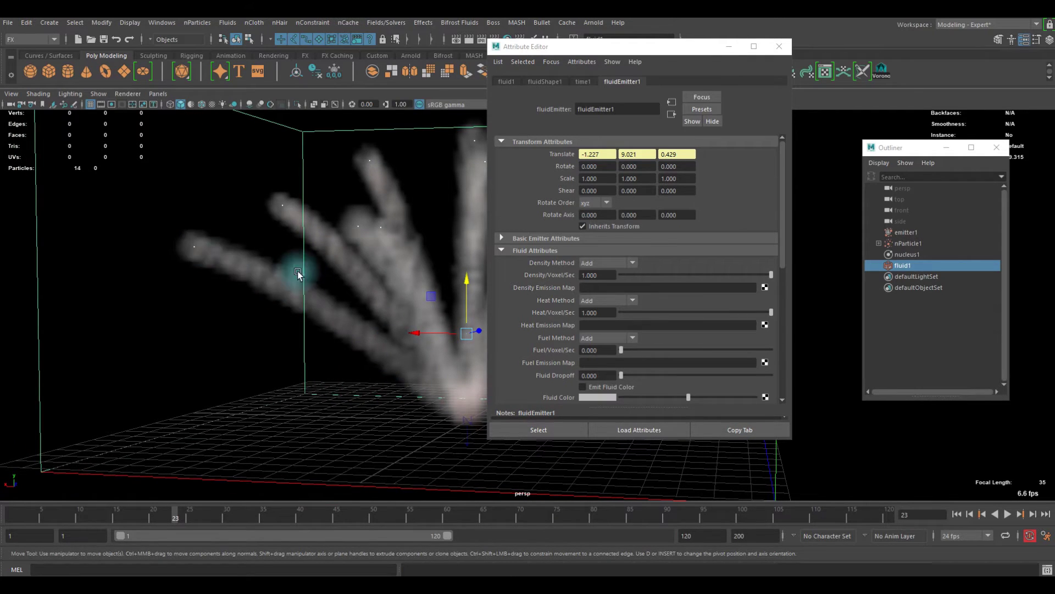
pyautogui.click(521, 242)
pyautogui.keyDown('alt'); pyautogui.moveTo(283, 301); pyautogui.dragTo(325, 298, button='middle'); pyautogui.keyUp('alt')
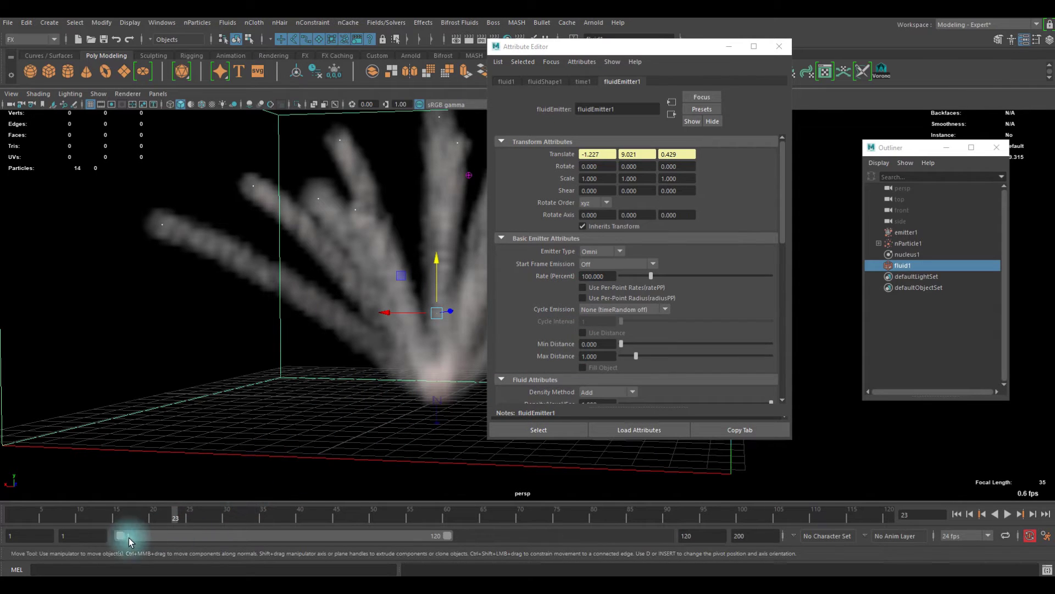
pyautogui.moveTo(96, 517); pyautogui.dragTo(12, 515)
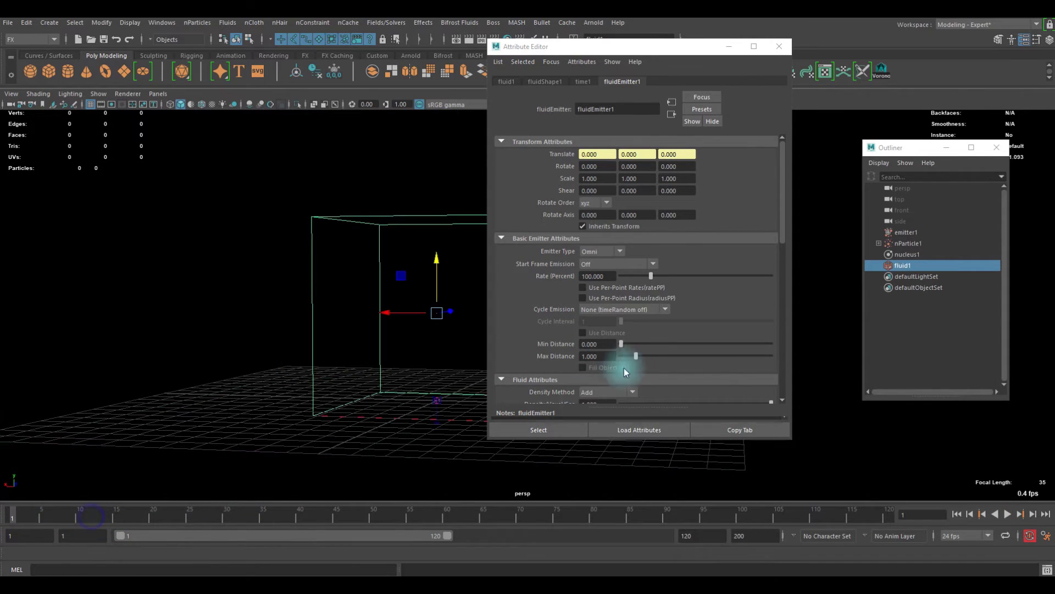
pyautogui.rightClick(601, 356)
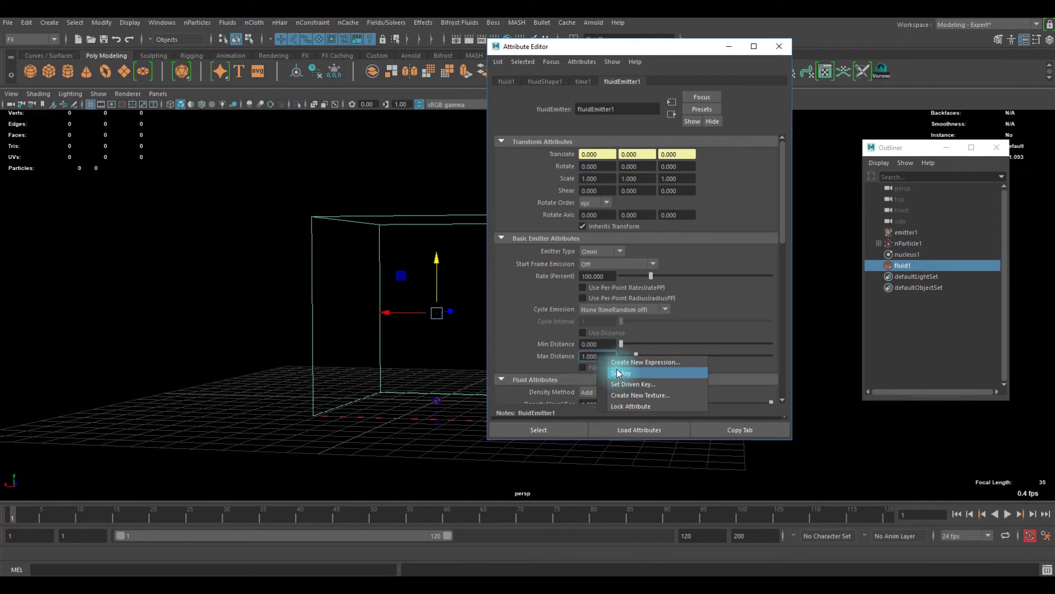
pyautogui.click(619, 373)
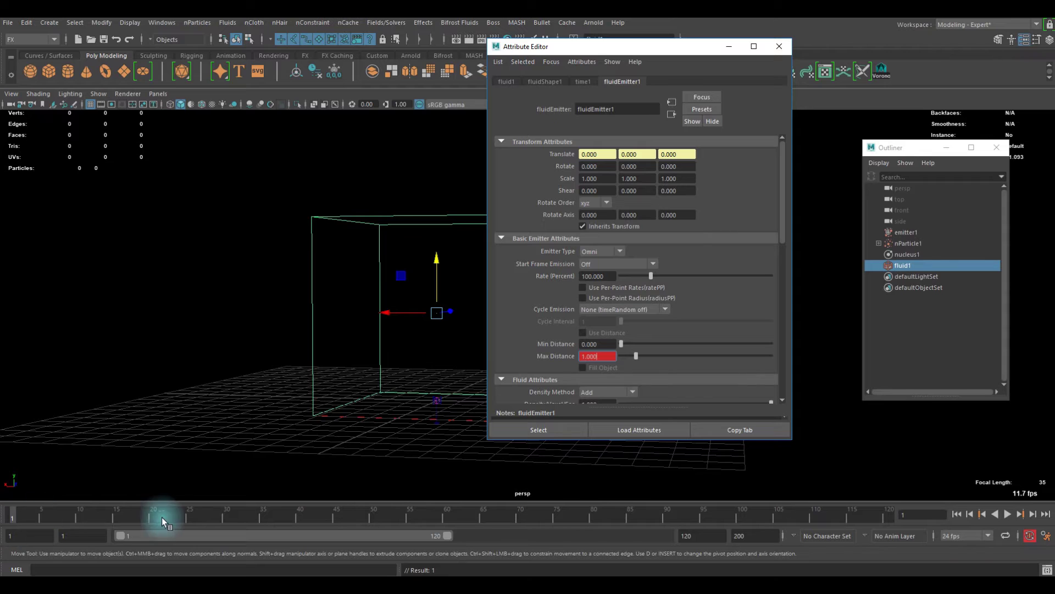
# Key the Max Distance of fluidEmitter1 at 0 on frame 34
pyautogui.moveTo(140, 514); pyautogui.dragTo(127, 515)
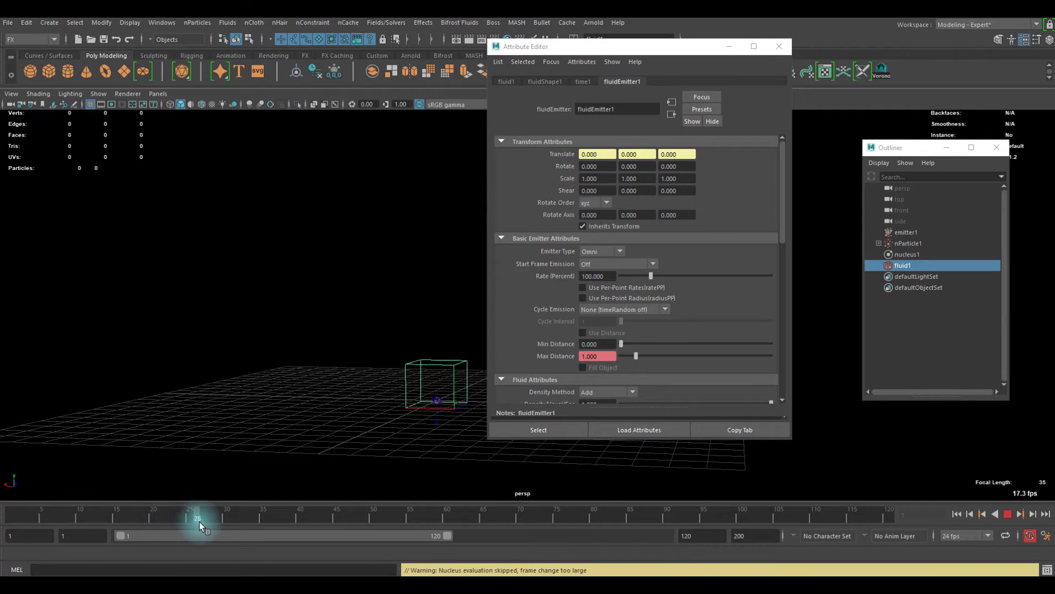
pyautogui.moveTo(219, 520); pyautogui.dragTo(255, 509)
pyautogui.moveTo(630, 358); pyautogui.dragTo(130, 366)
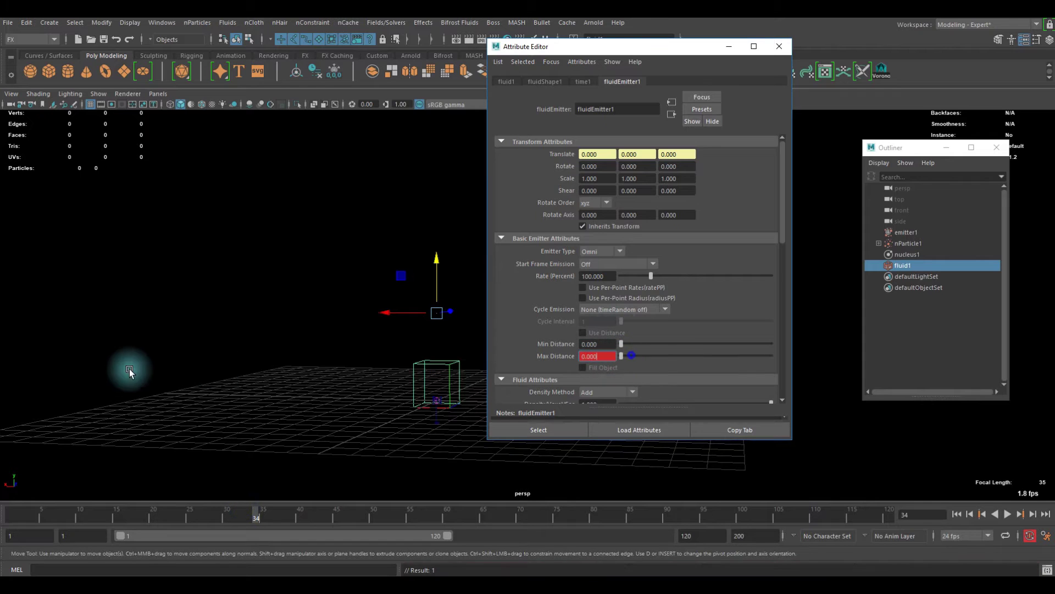
# Rewind and play the simulation past frame 26 to check how the smoke trails taper
pyautogui.click(956, 513)
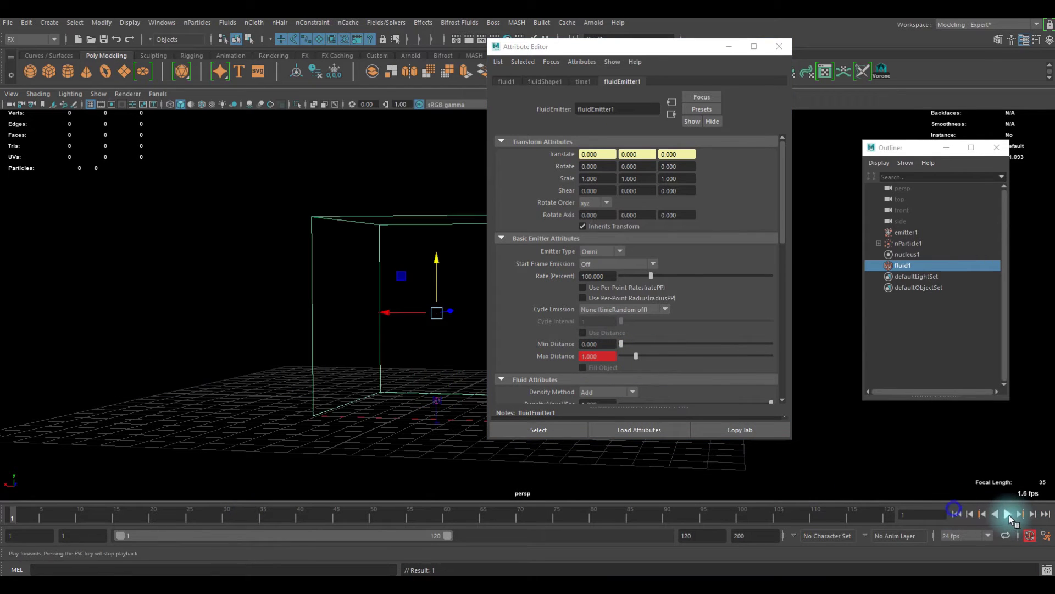
pyautogui.click(1008, 513)
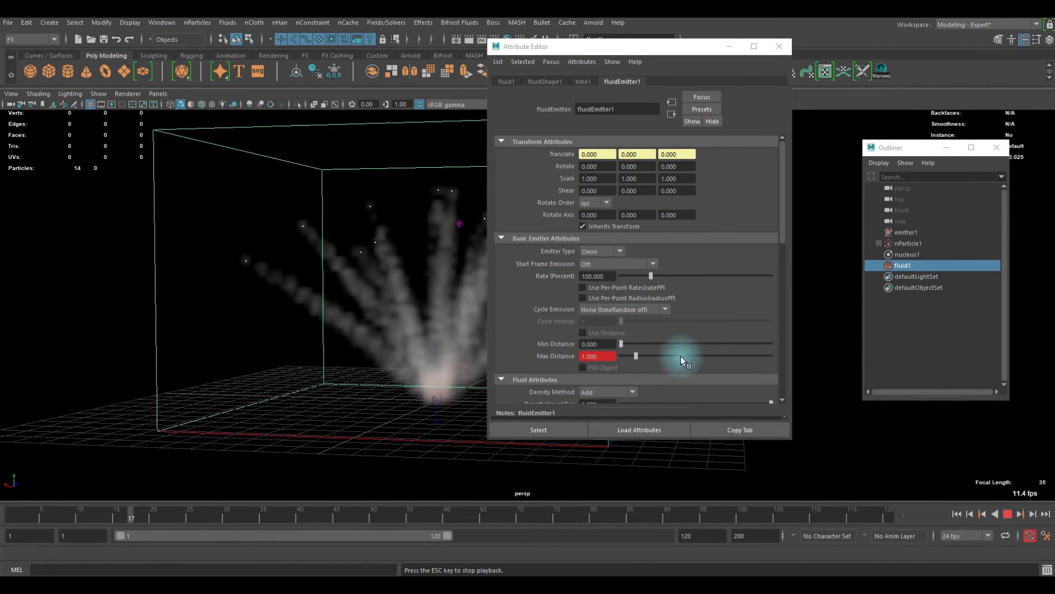
pyautogui.keyDown('alt'); pyautogui.moveTo(360, 274); pyautogui.dragTo(169, 247); pyautogui.keyUp('alt')
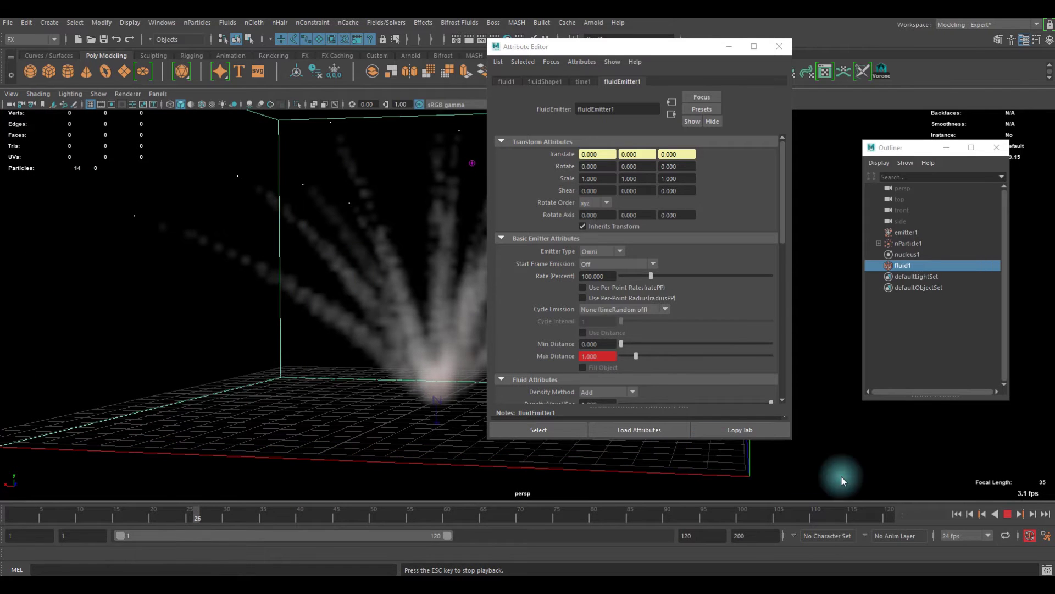
pyautogui.click(1009, 514)
# Open the fluidEmitter1 Max Distance animation curve and set the time of its second key to 45
pyautogui.click(603, 356)
pyautogui.moveTo(190, 514); pyautogui.dragTo(152, 514)
pyautogui.click(226, 510)
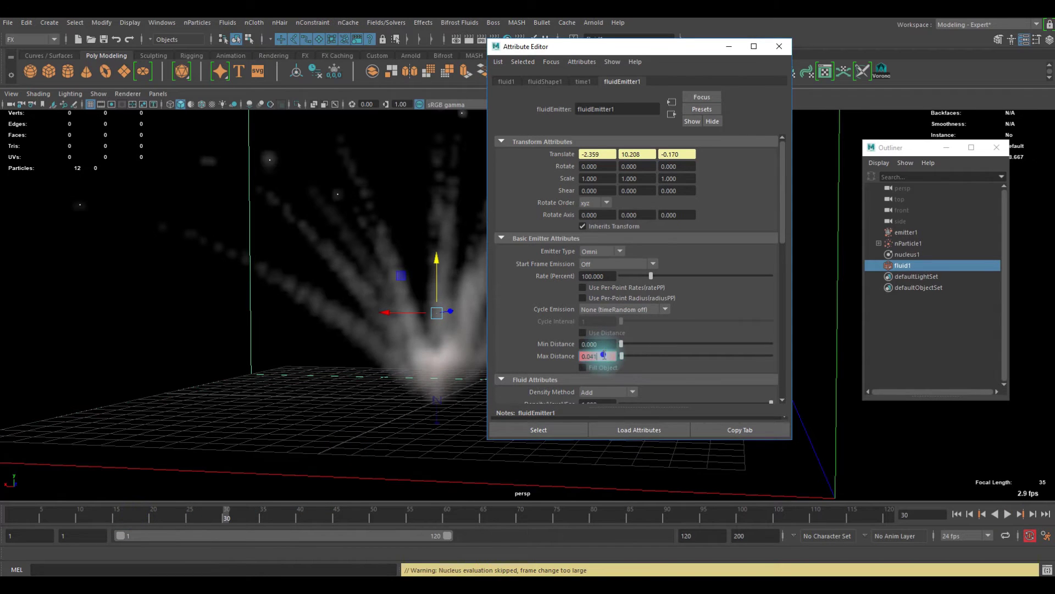
pyautogui.rightClick(605, 357)
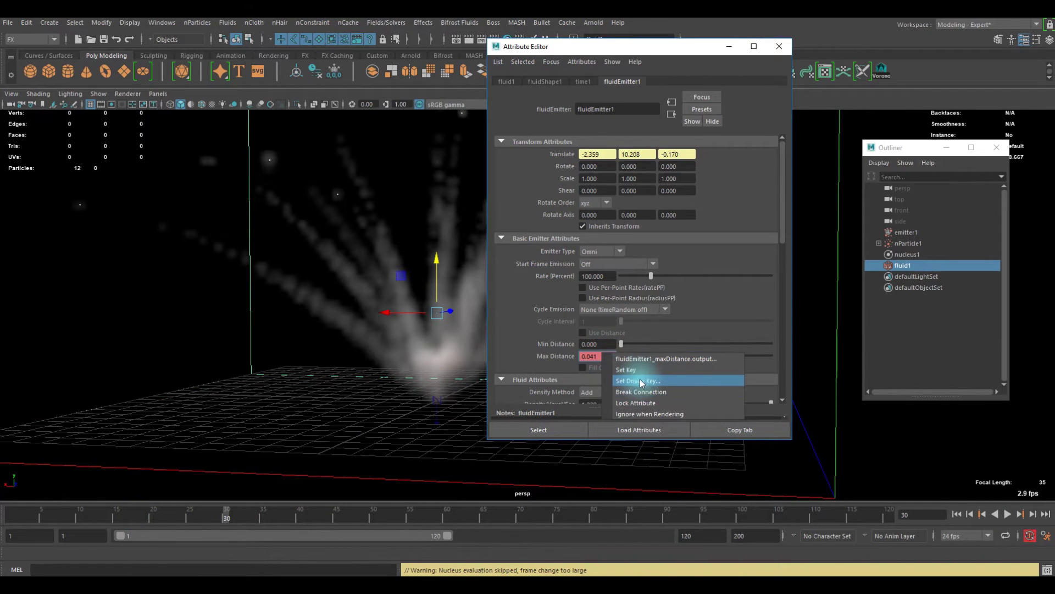
pyautogui.click(630, 359)
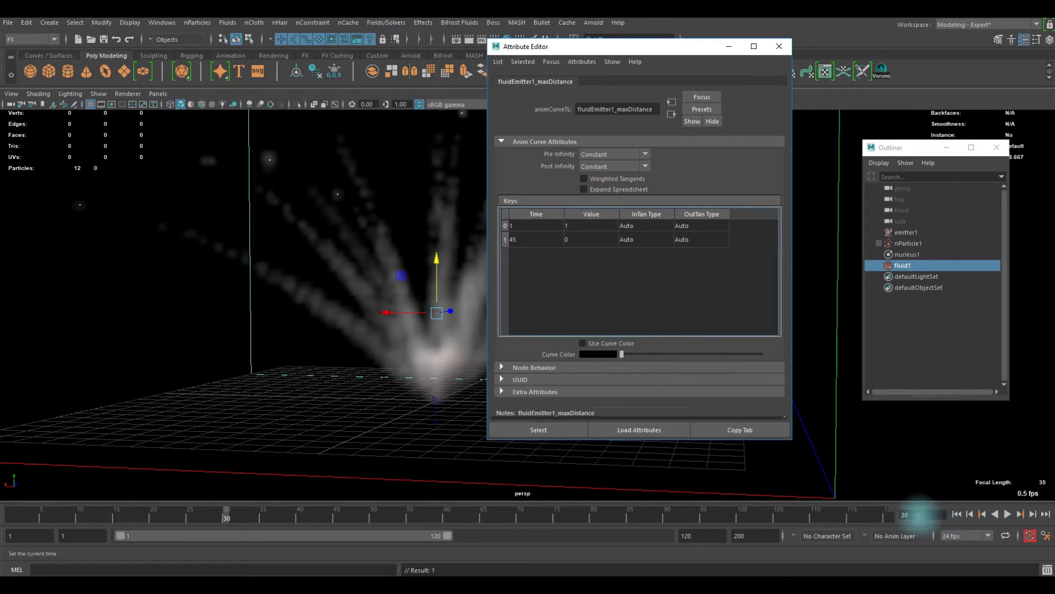
# Rewind and play the simulation to frame 28, viewing the trails with the extended Max Distance falloff
pyautogui.click(956, 514)
pyautogui.click(1008, 514)
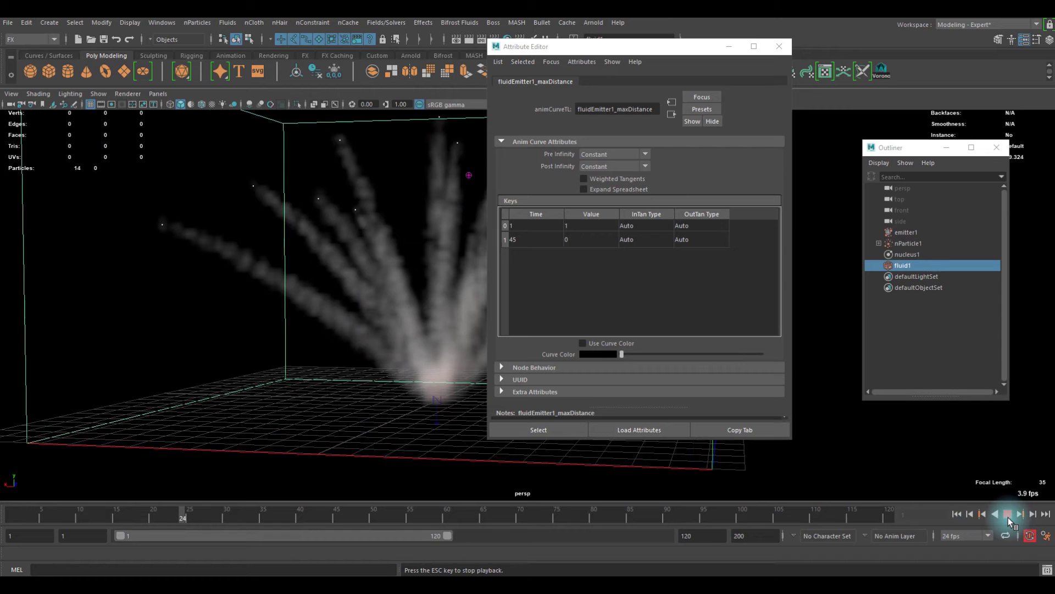
pyautogui.click(1008, 517)
pyautogui.keyDown('alt'); pyautogui.moveTo(160, 337); pyautogui.dragTo(318, 294); pyautogui.keyUp('alt')
# Set the time of the second Max Distance key to 40
pyautogui.doubleClick(523, 240)
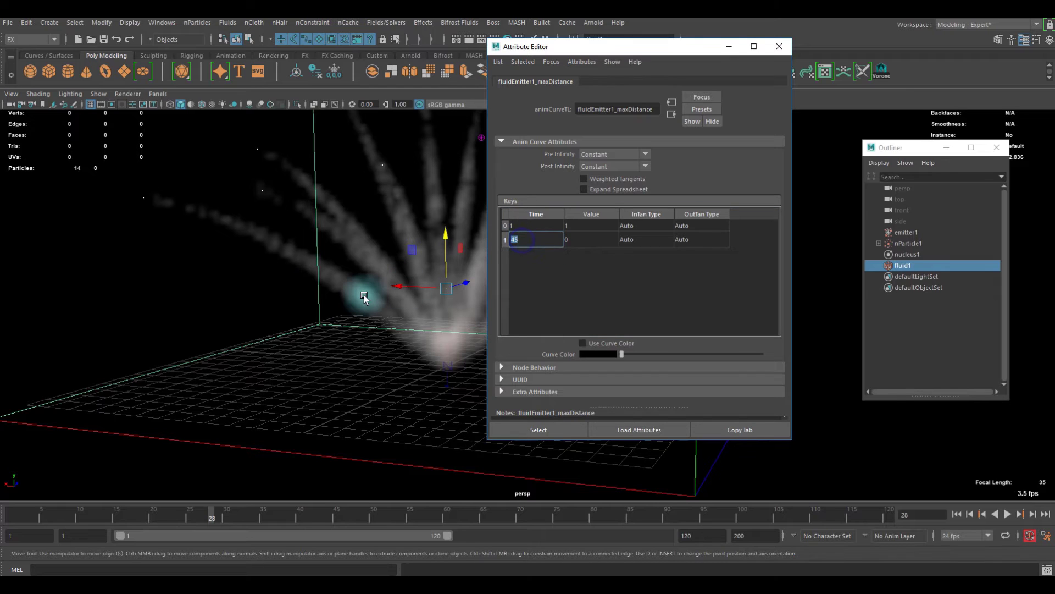
pyautogui.write('40')
pyautogui.press('Return')
# Rewind and play the simulation to frame 27, then inspect the tapered smoke trails from several angles and up close
pyautogui.click(953, 513)
pyautogui.click(1007, 514)
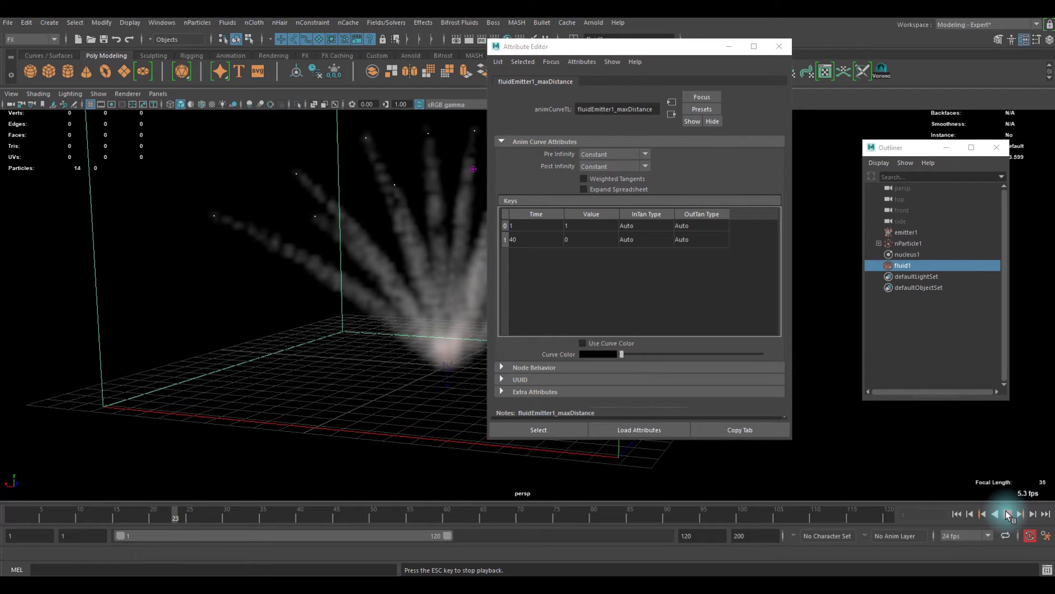
pyautogui.click(1008, 514)
pyautogui.keyDown('alt'); pyautogui.moveTo(198, 340); pyautogui.dragTo(275, 348); pyautogui.keyUp('alt')
pyautogui.keyDown('alt'); pyautogui.moveTo(287, 316); pyautogui.dragTo(278, 348, button='middle'); pyautogui.keyUp('alt')
pyautogui.keyDown('alt'); pyautogui.moveTo(278, 348); pyautogui.dragTo(284, 380); pyautogui.keyUp('alt')
pyautogui.keyDown('alt'); pyautogui.moveTo(284, 379); pyautogui.dragTo(328, 322, button='middle'); pyautogui.keyUp('alt')
pyautogui.keyDown('alt'); pyautogui.moveTo(312, 332); pyautogui.dragTo(328, 318); pyautogui.keyUp('alt')
pyautogui.scroll(4, 319, 318)
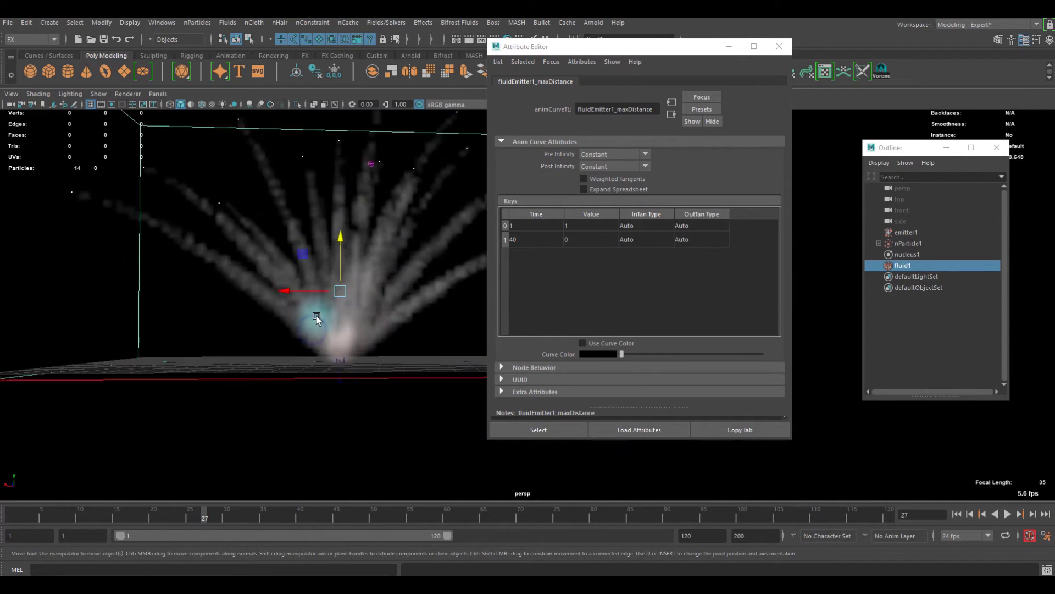
pyautogui.moveTo(287, 353); pyautogui.dragTo(353, 402)
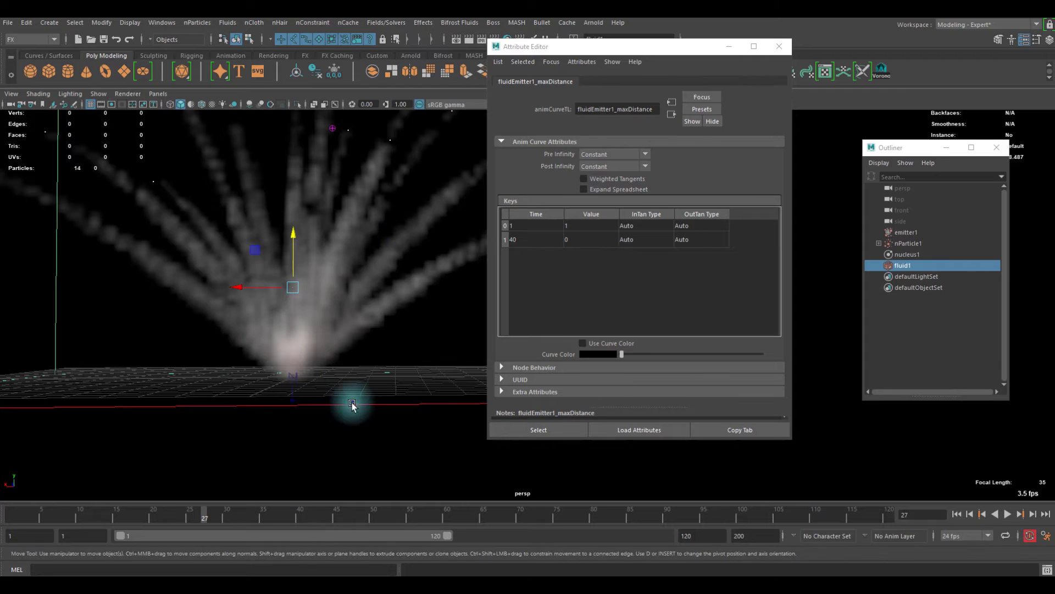
# Set the Detail Turbulence of fluidEmitter1 to 0.542
pyautogui.scroll(-3, 605, 294)
pyautogui.scroll(-5, 599, 288)
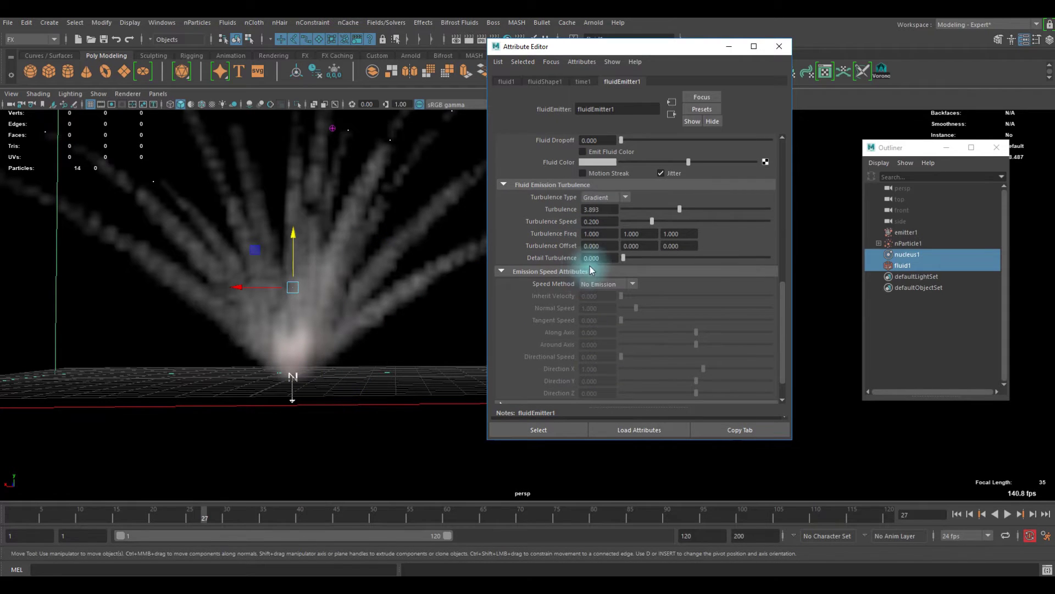
pyautogui.scroll(-3, 667, 233)
pyautogui.scroll(5, 648, 253)
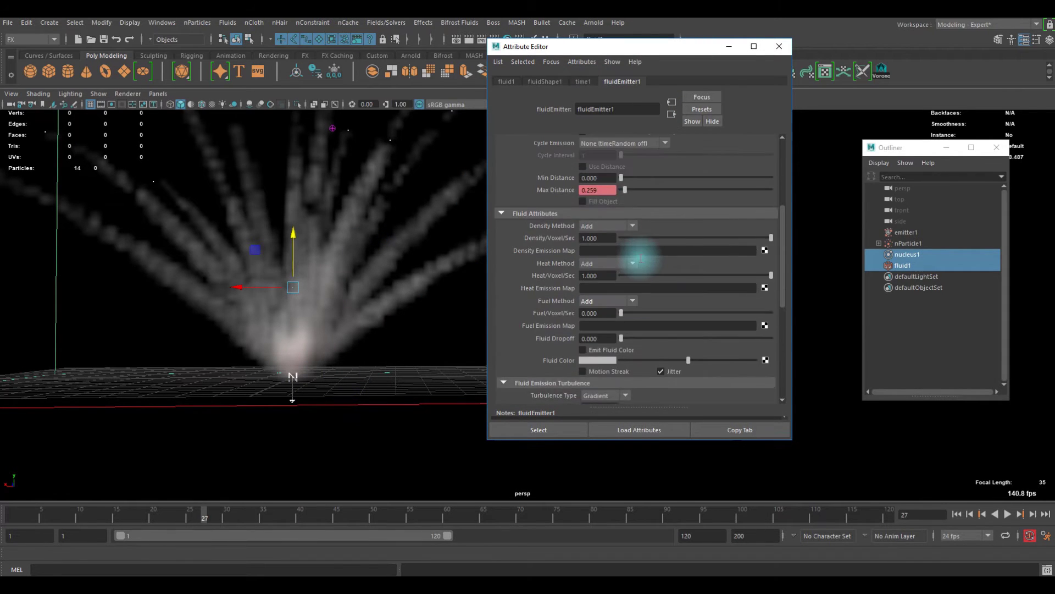
pyautogui.scroll(-5, 610, 324)
pyautogui.scroll(4, 605, 332)
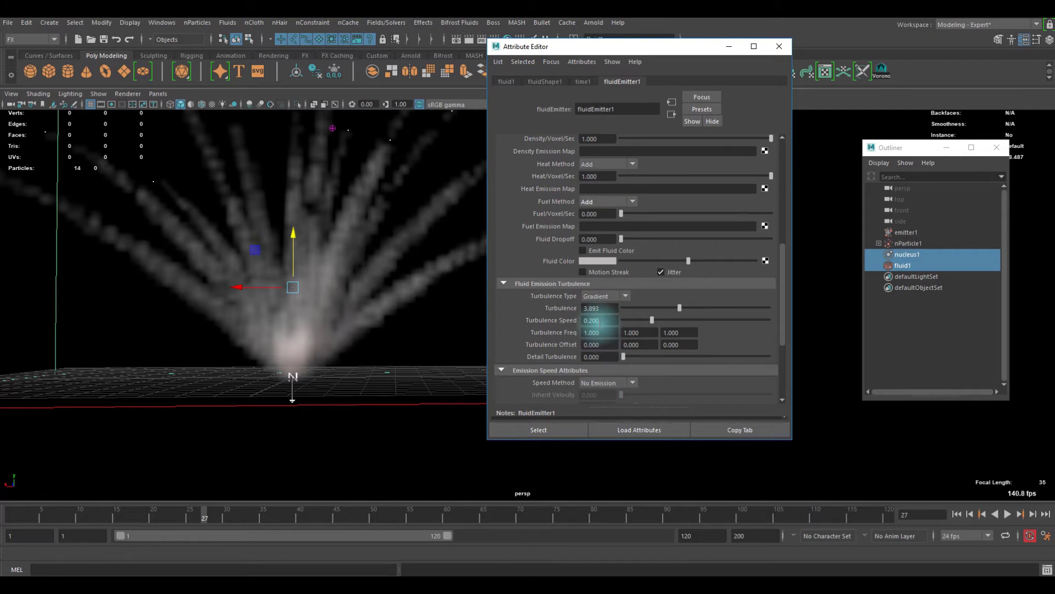
pyautogui.scroll(-1, 600, 307)
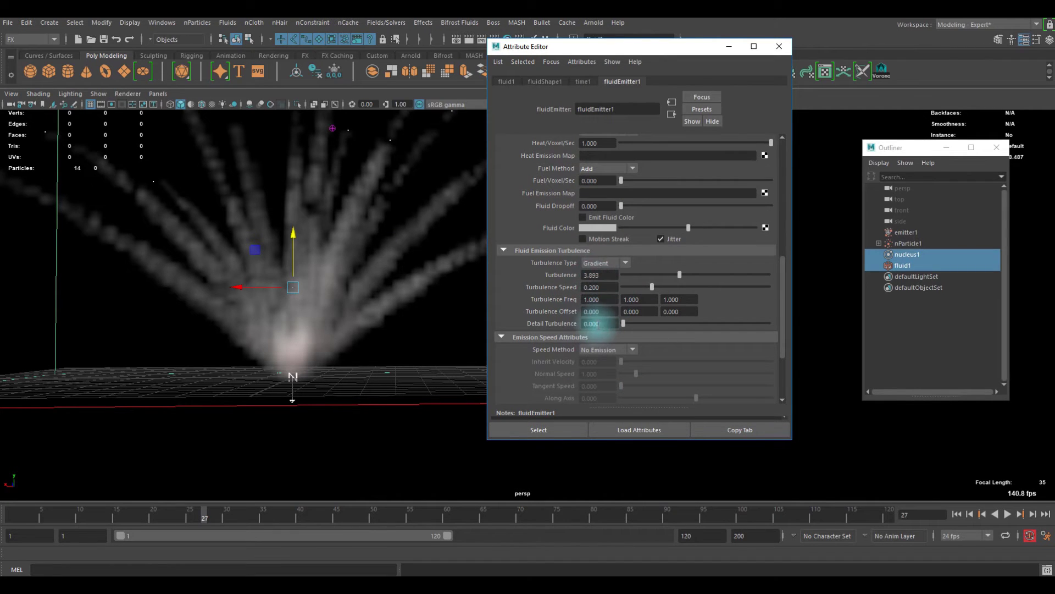
pyautogui.moveTo(716, 323); pyautogui.dragTo(704, 323)
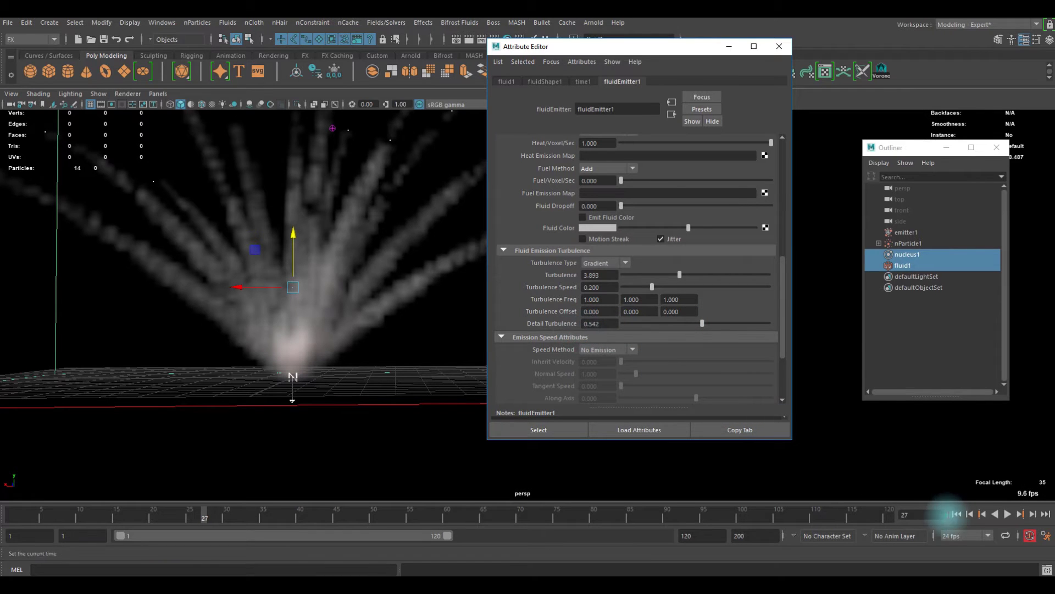
# Rewind and play the simulation to frame 23, then inspect the smoke trails up close and from several angles
pyautogui.click(957, 514)
pyautogui.click(1007, 514)
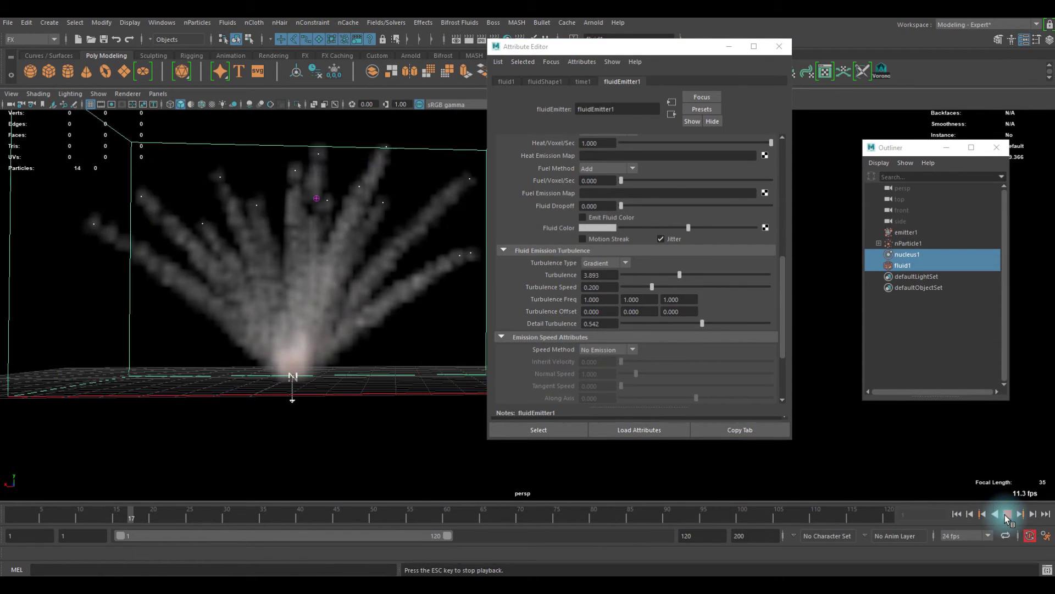
pyautogui.click(1007, 514)
pyautogui.keyDown('alt'); pyautogui.moveTo(241, 294); pyautogui.dragTo(275, 295, button='right'); pyautogui.keyUp('alt')
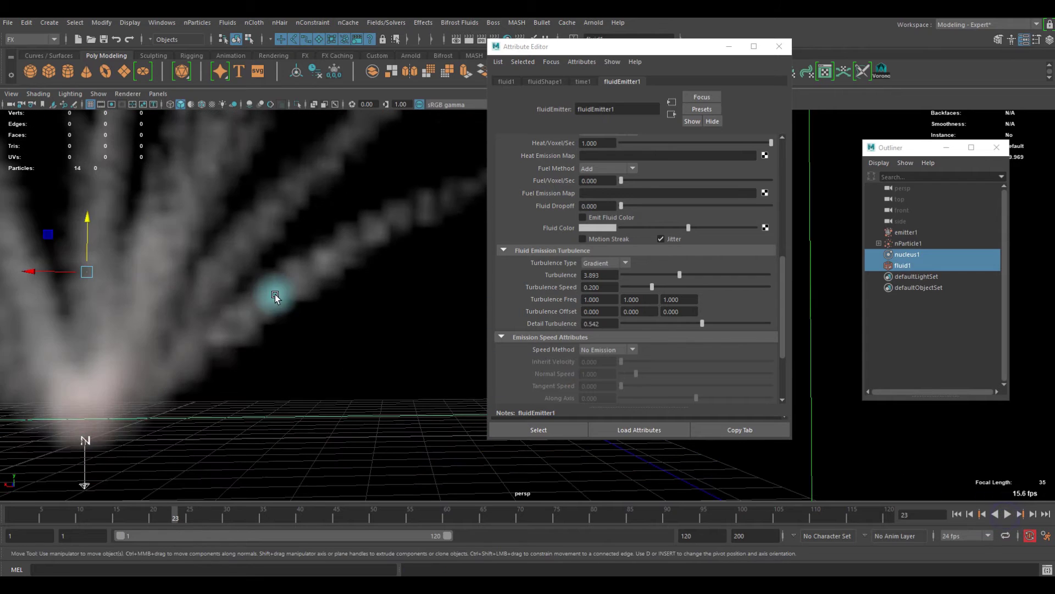
pyautogui.keyDown('alt'); pyautogui.moveTo(275, 295); pyautogui.dragTo(246, 296); pyautogui.keyUp('alt')
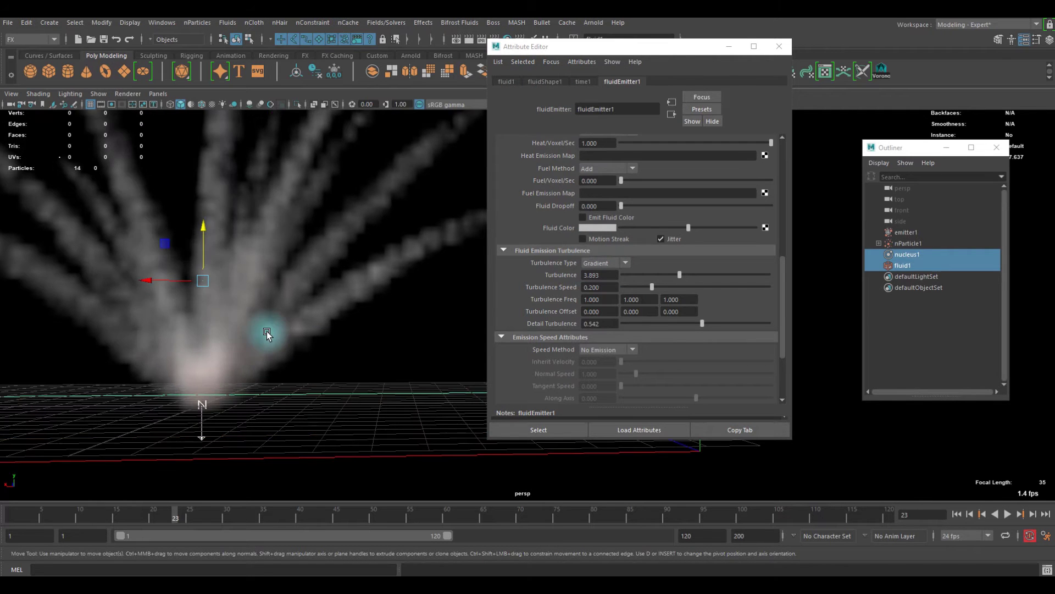
pyautogui.keyDown('alt'); pyautogui.moveTo(294, 271); pyautogui.dragTo(588, 208); pyautogui.keyUp('alt')
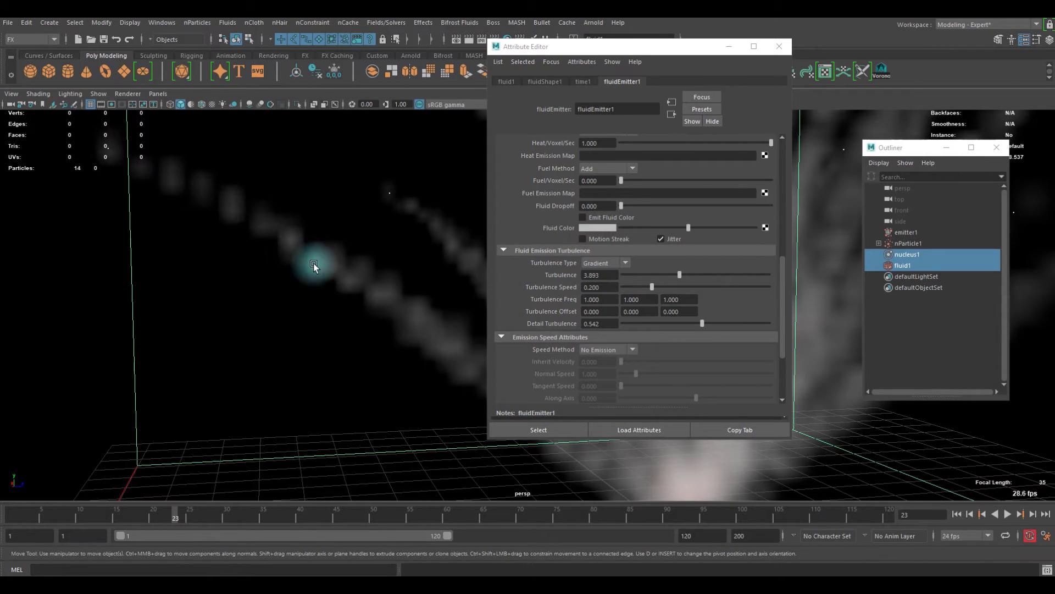
# Enable Motion Streak on fluidEmitter1 and replay the simulation from the start to frame 28
pyautogui.click(582, 239)
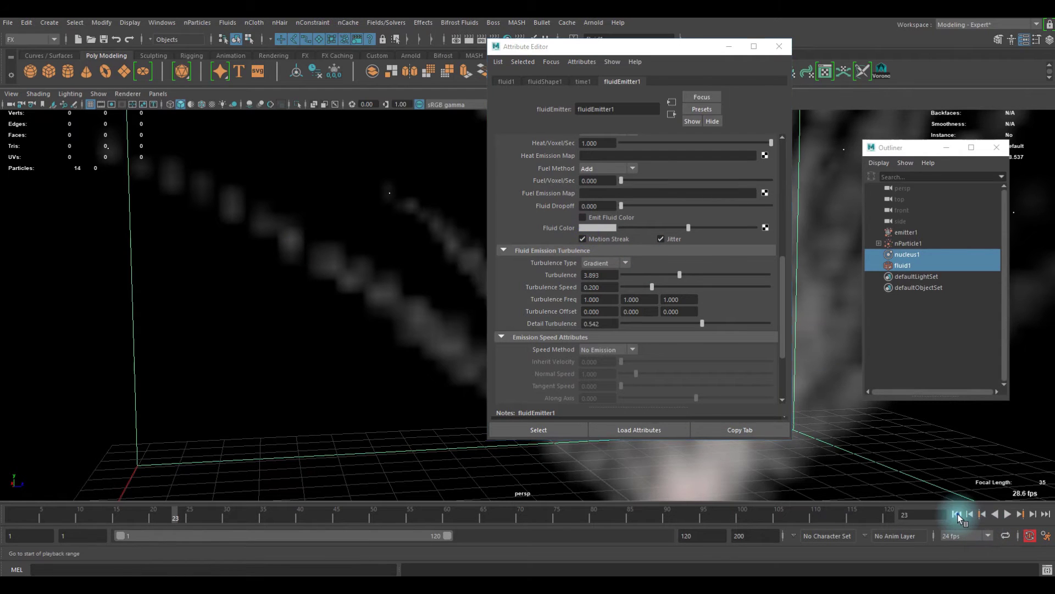
pyautogui.click(957, 514)
pyautogui.click(1007, 513)
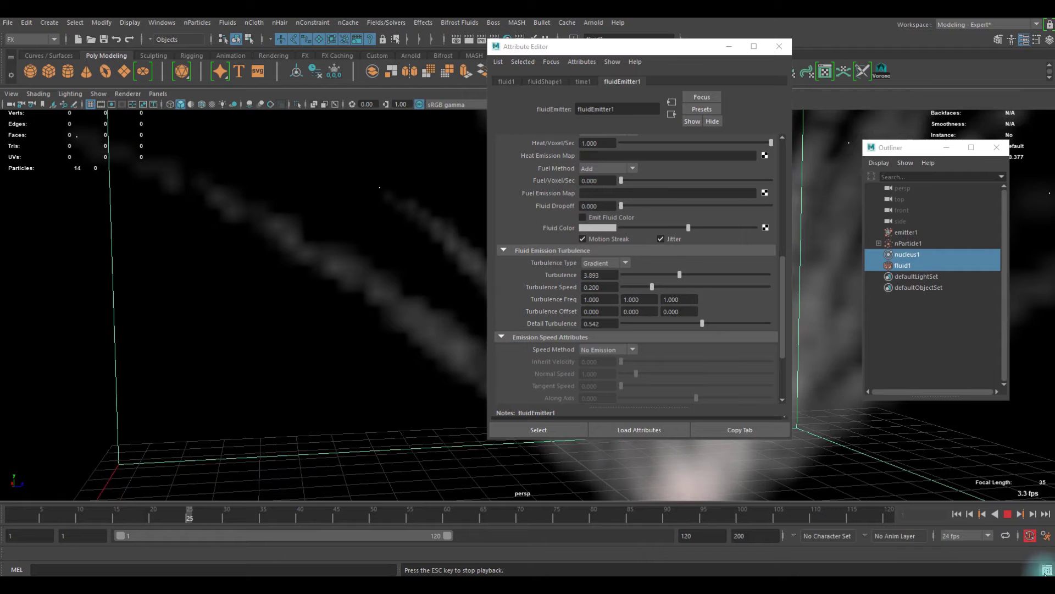
pyautogui.click(1007, 515)
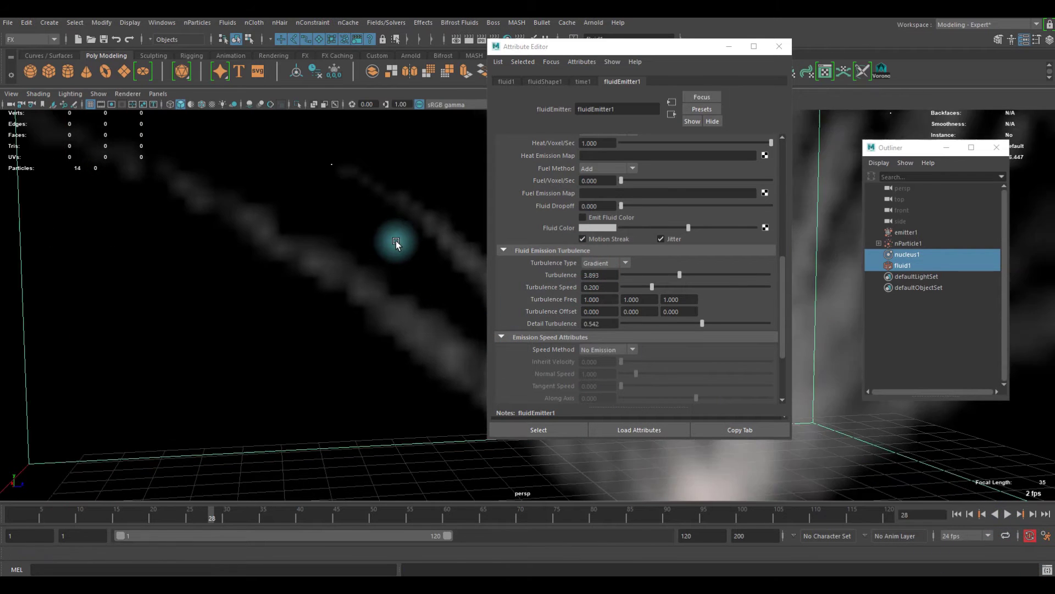
# Examine the motion-streaked trails at frame 28 up close and from a wider angle, and check the remaining emitter attributes
pyautogui.scroll(3, 579, 231)
pyautogui.moveTo(396, 244); pyautogui.dragTo(374, 305)
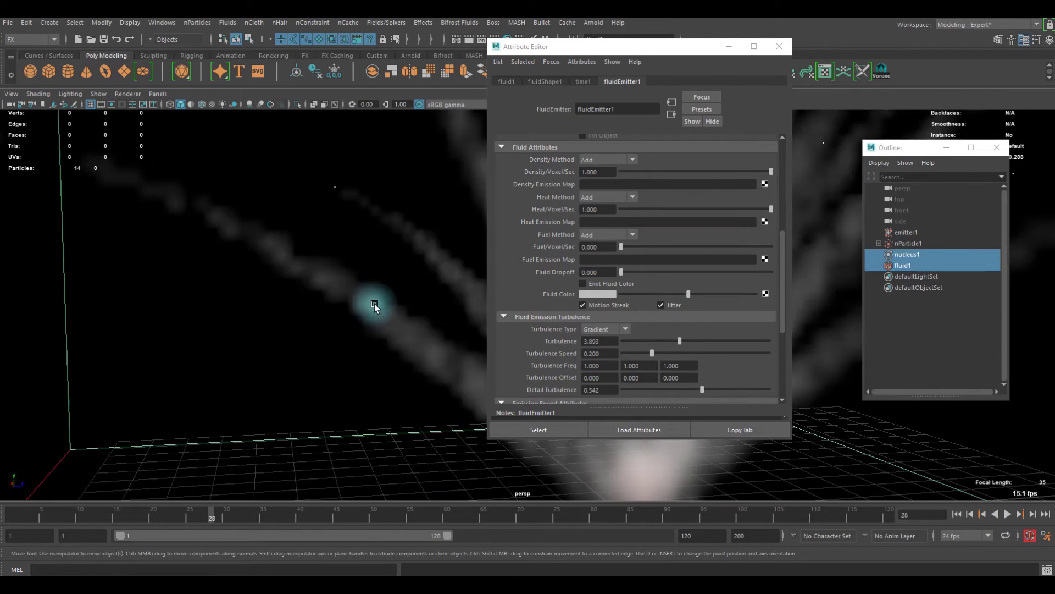
pyautogui.keyDown('alt'); pyautogui.moveTo(375, 303); pyautogui.dragTo(311, 227, button='right'); pyautogui.keyUp('alt')
pyautogui.keyDown('alt'); pyautogui.moveTo(311, 227); pyautogui.dragTo(391, 209); pyautogui.keyUp('alt')
pyautogui.scroll(-5, 651, 272)
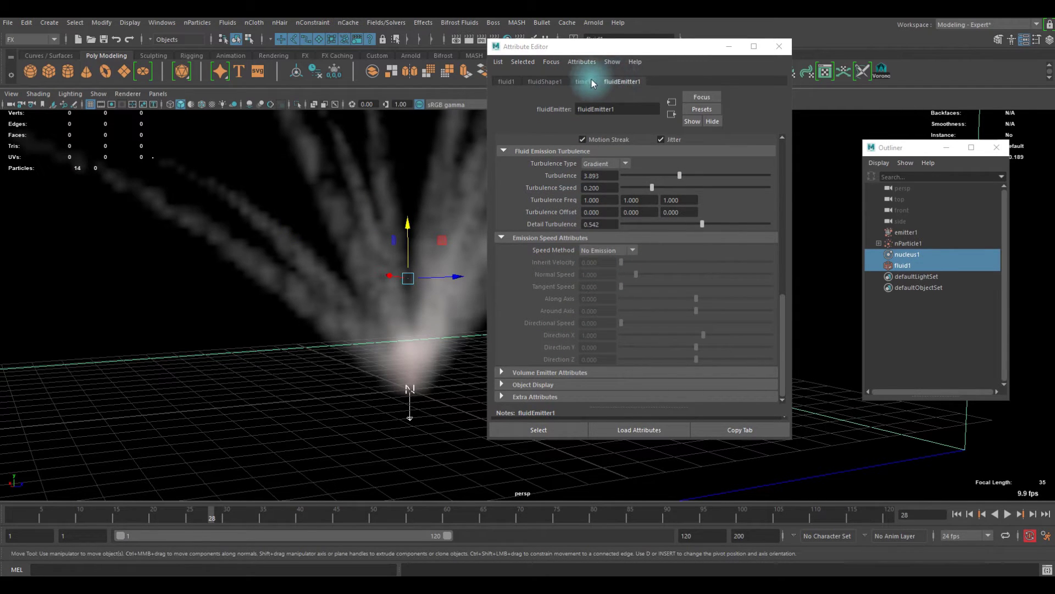
# Open the Density settings under Contents Details of fluidShape1 and review their values
pyautogui.click(557, 82)
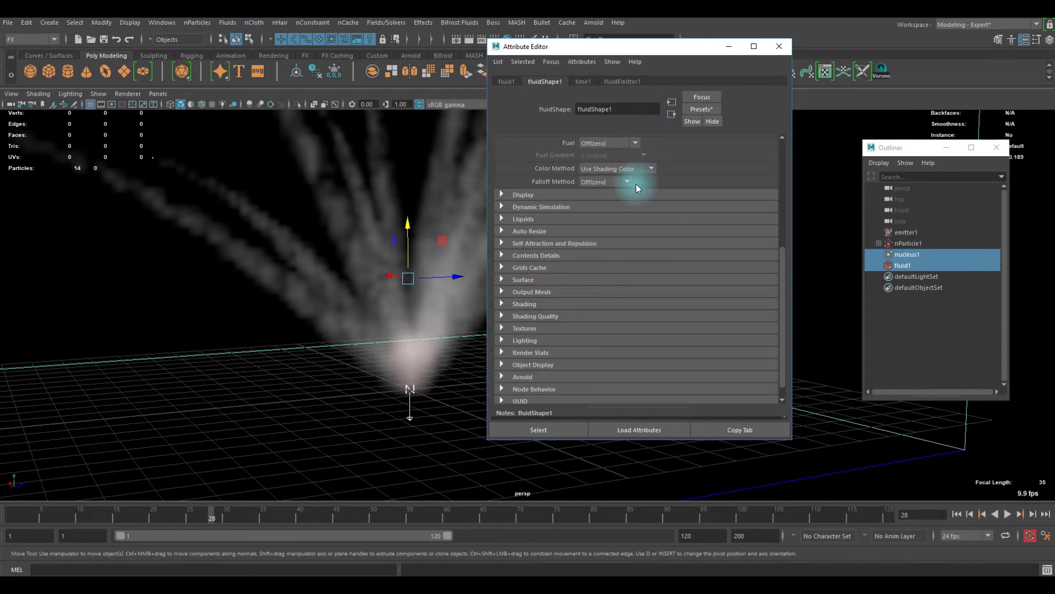
pyautogui.scroll(-1, 613, 202)
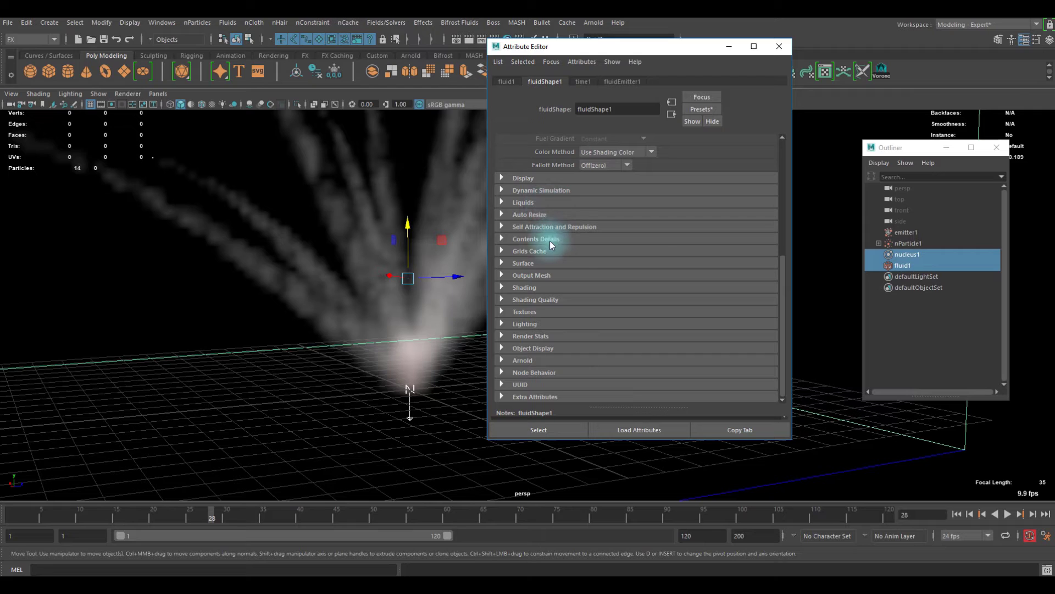
pyautogui.click(509, 240)
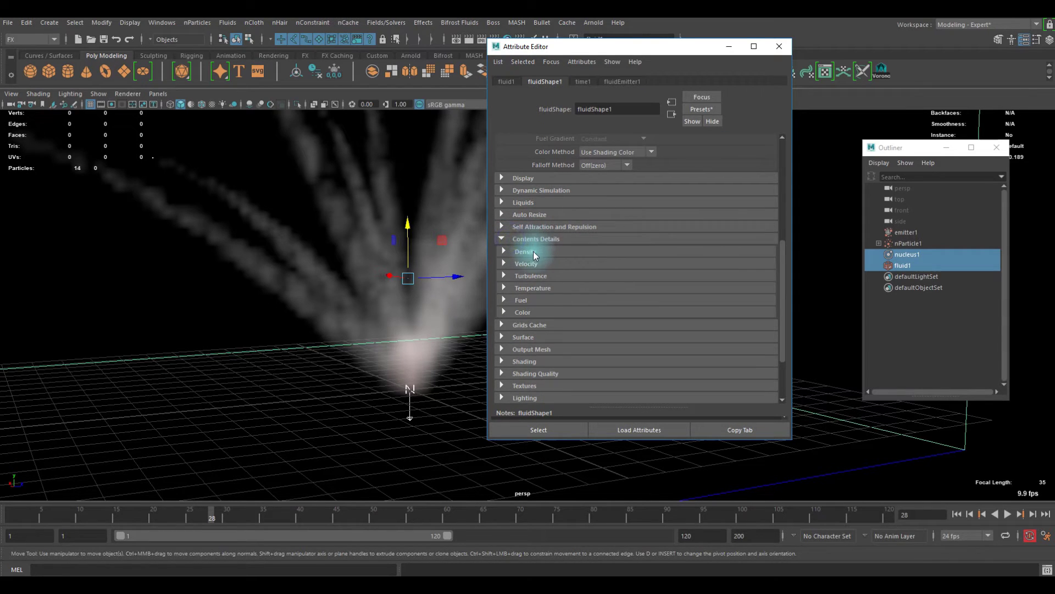
pyautogui.click(533, 251)
pyautogui.scroll(-4, 549, 264)
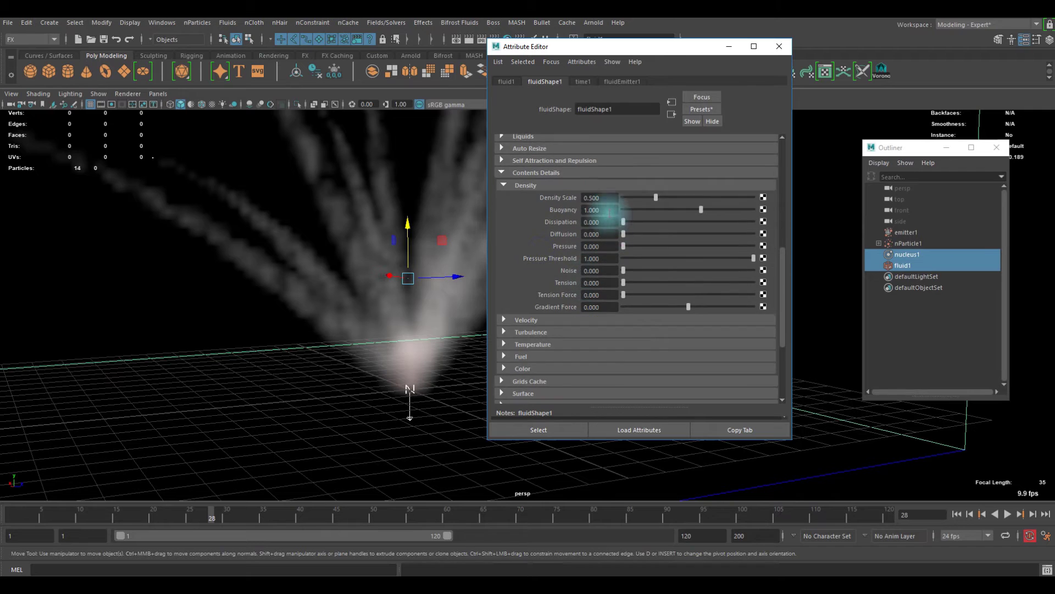
pyautogui.scroll(4, 630, 251)
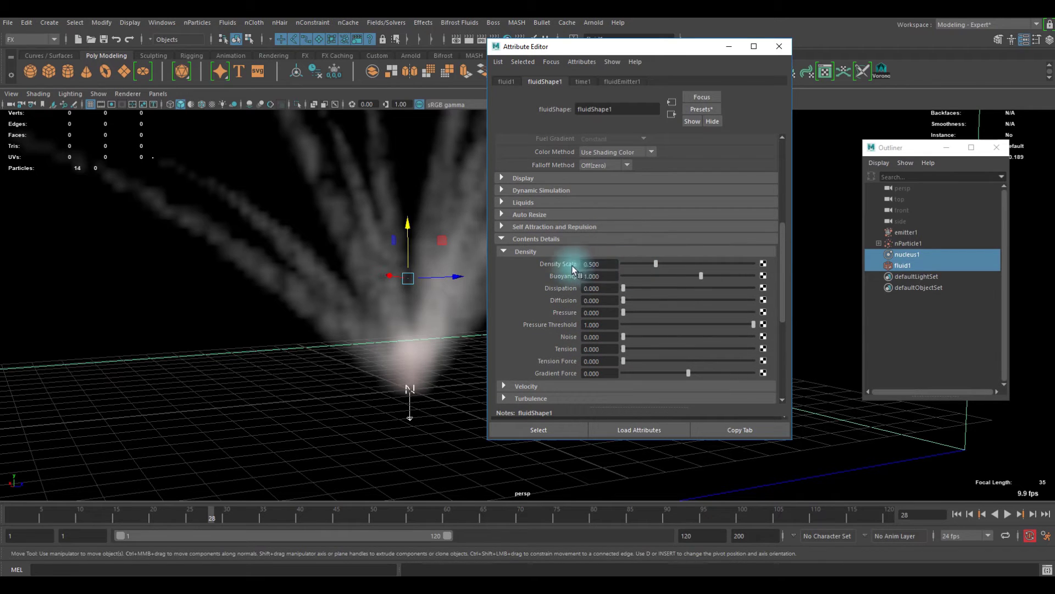
pyautogui.scroll(-4, 609, 263)
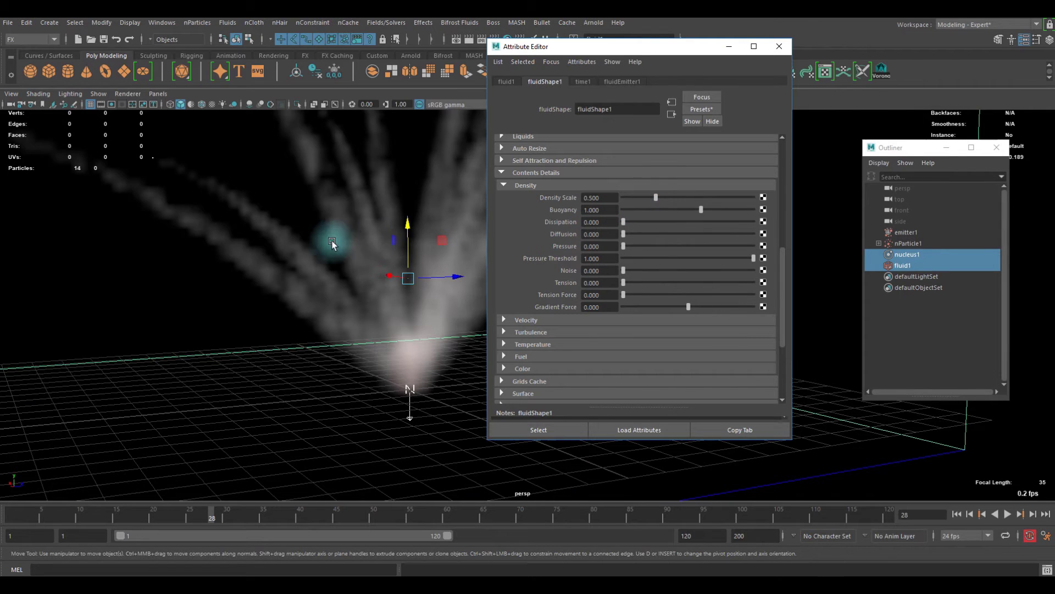
pyautogui.scroll(-4, 352, 239)
pyautogui.scroll(1, 447, 233)
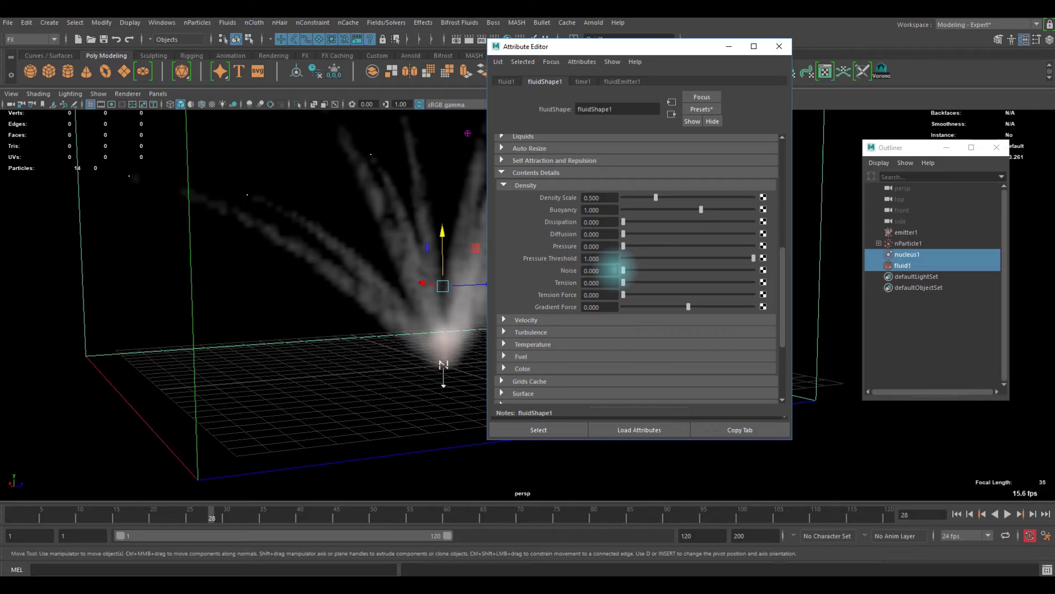
# Set the Density Noise of fluidShape1 to 0.15
pyautogui.doubleClick(591, 270)
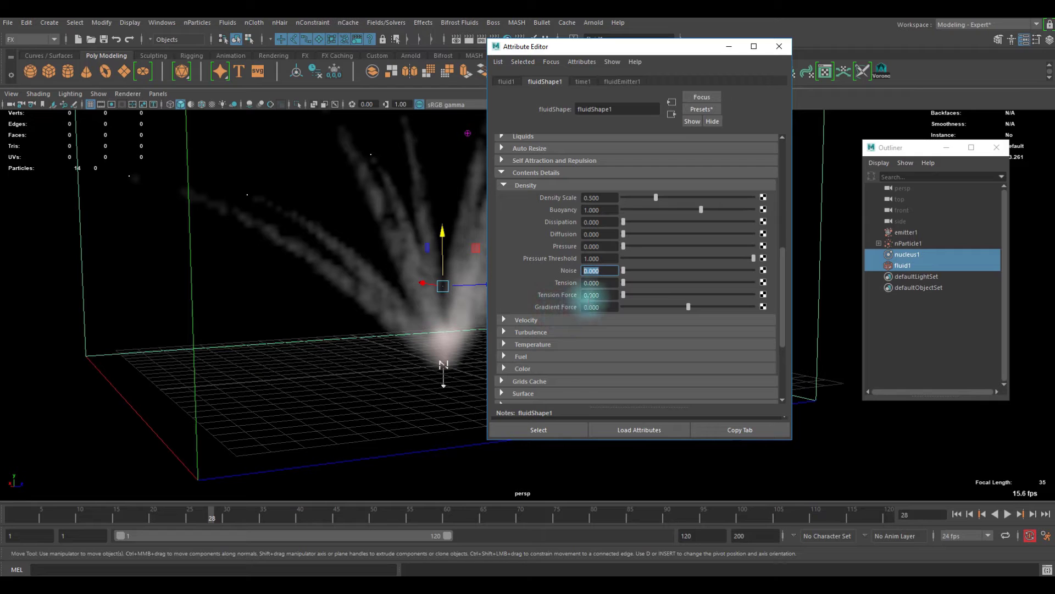
pyautogui.moveTo(601, 270); pyautogui.dragTo(369, 267)
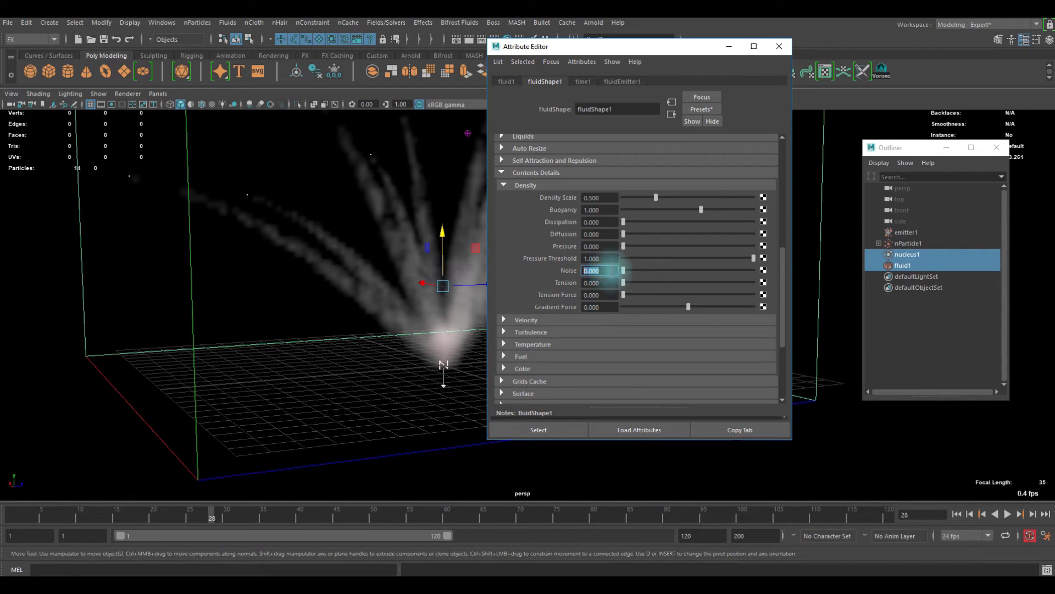
pyautogui.moveTo(601, 271); pyautogui.dragTo(321, 259)
pyautogui.write('.15')
pyautogui.press('Return')
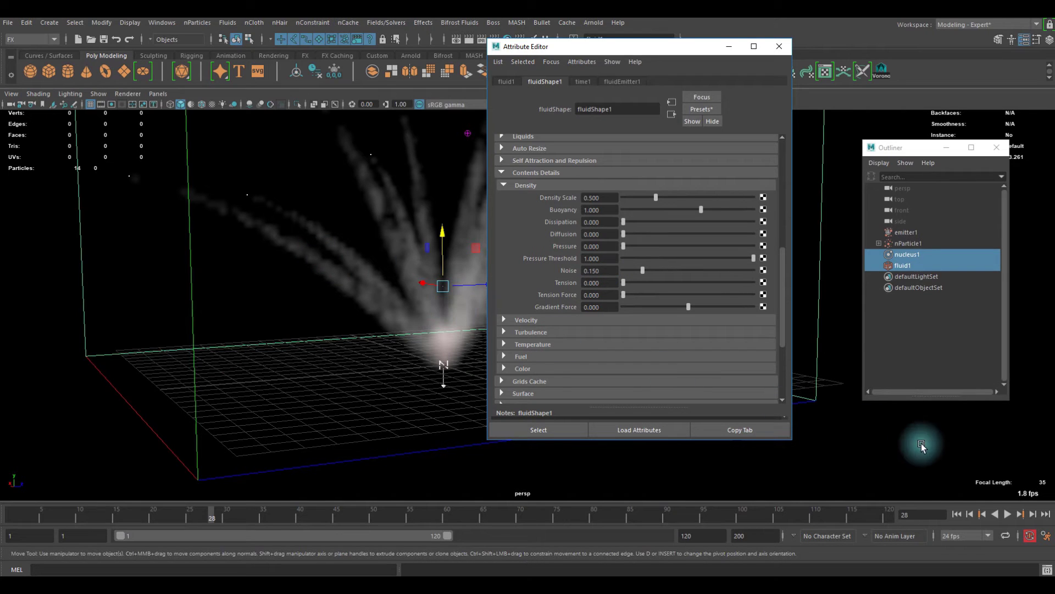
# Rewind and play the simulation to frame 22 to check how the density noise affects the trails
pyautogui.click(958, 515)
pyautogui.click(1008, 515)
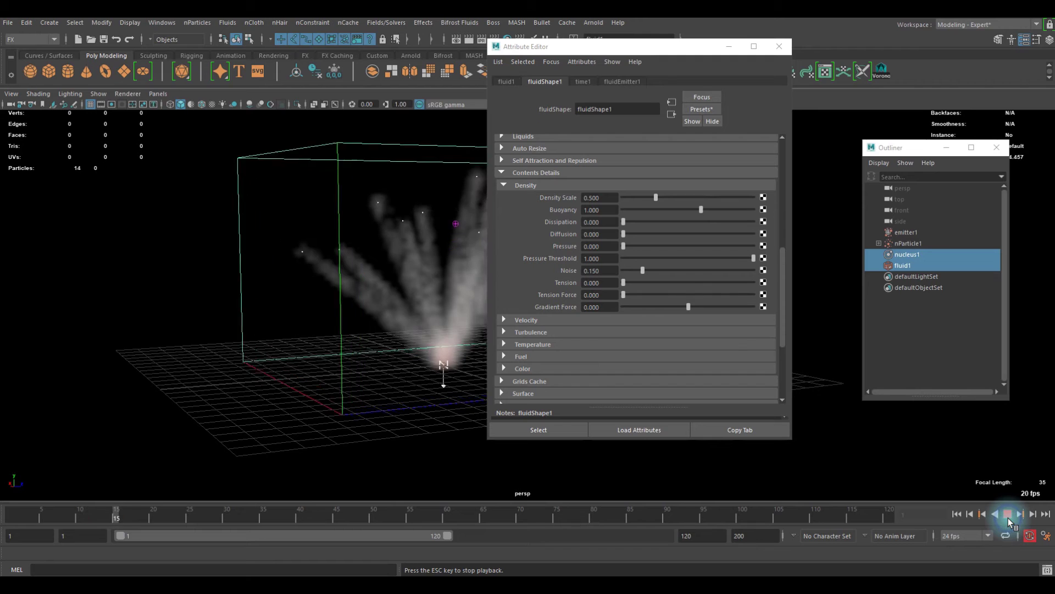
pyautogui.click(1007, 515)
pyautogui.click(424, 315)
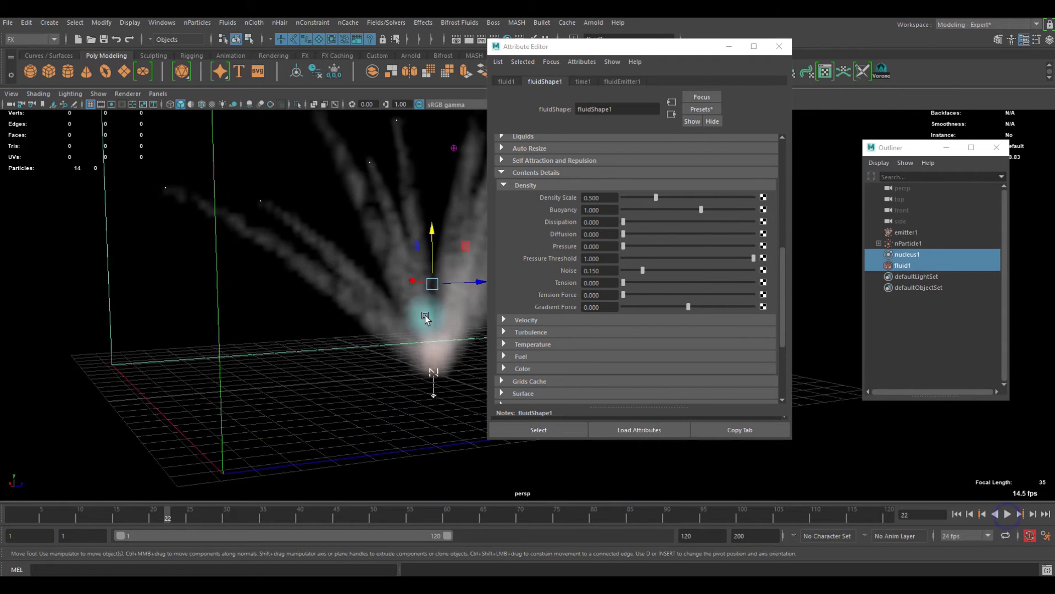
# Move the attribute window away from the explosion and set the Density Gradient Force of fluidShape1 to 30
pyautogui.moveTo(574, 53); pyautogui.dragTo(687, 68)
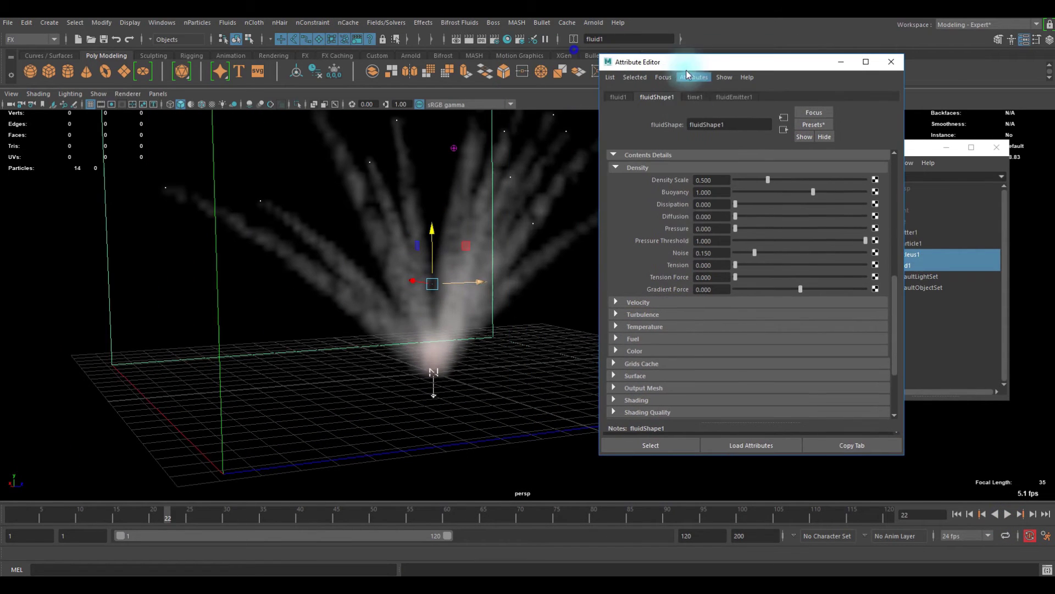
pyautogui.click(710, 289)
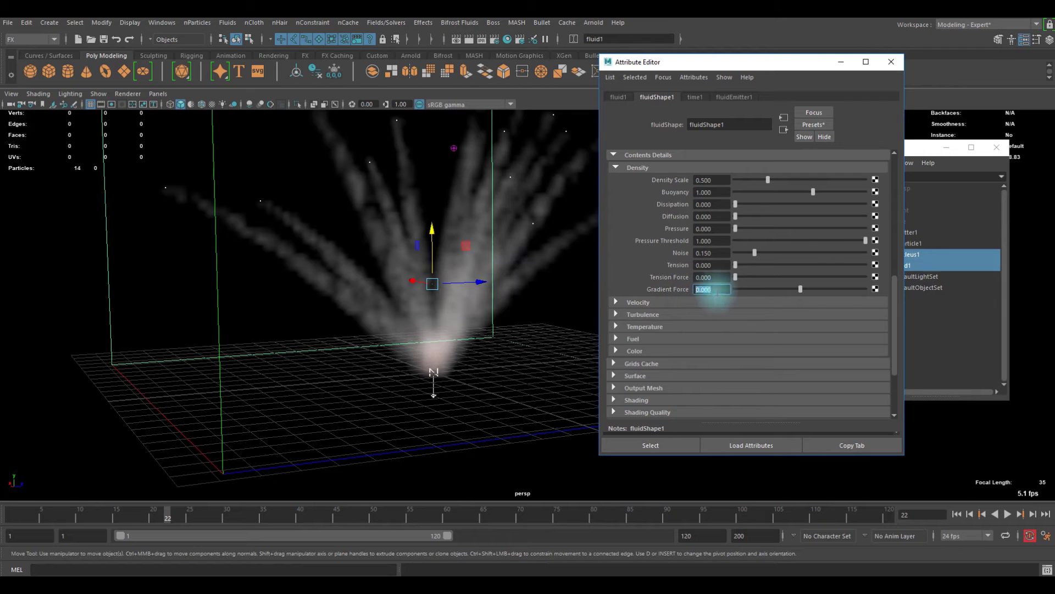
pyautogui.moveTo(717, 289); pyautogui.dragTo(528, 285)
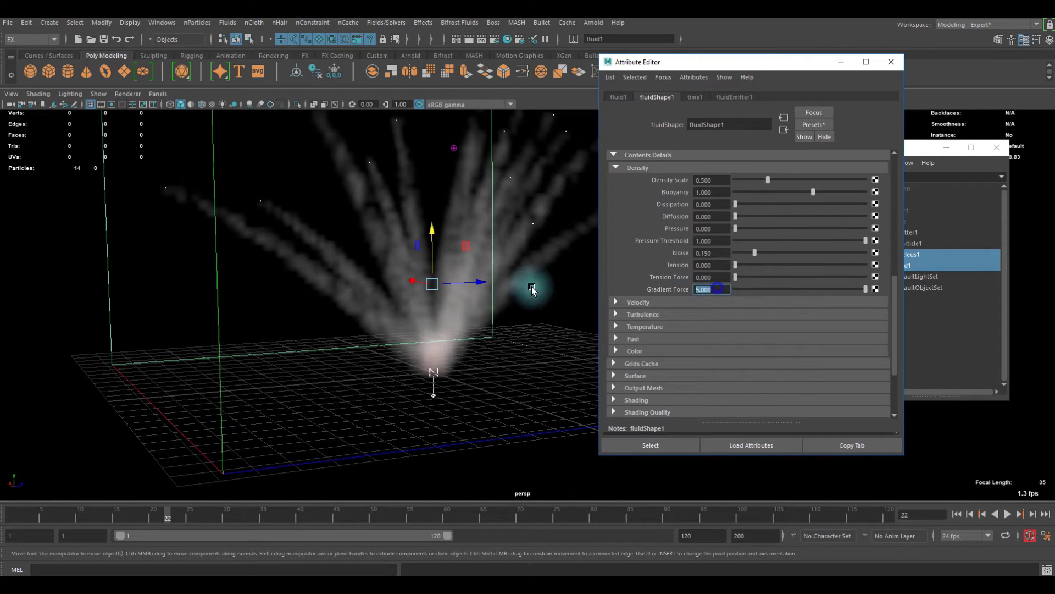
pyautogui.write('30')
pyautogui.press('Return')
# Rewind and play the simulation to frame 24 with the new Gradient Force
pyautogui.click(957, 514)
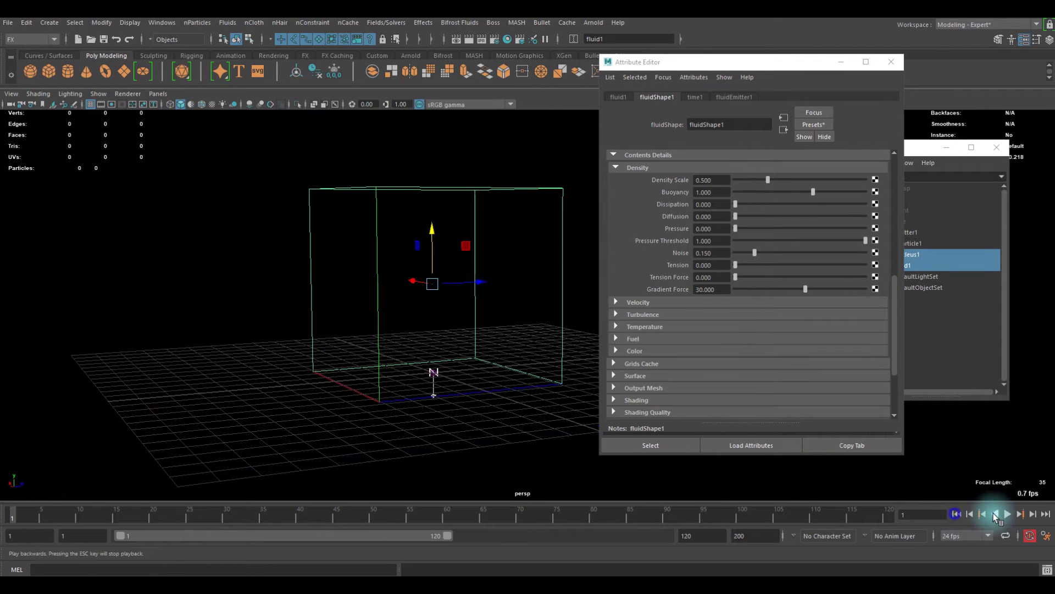
pyautogui.click(1008, 513)
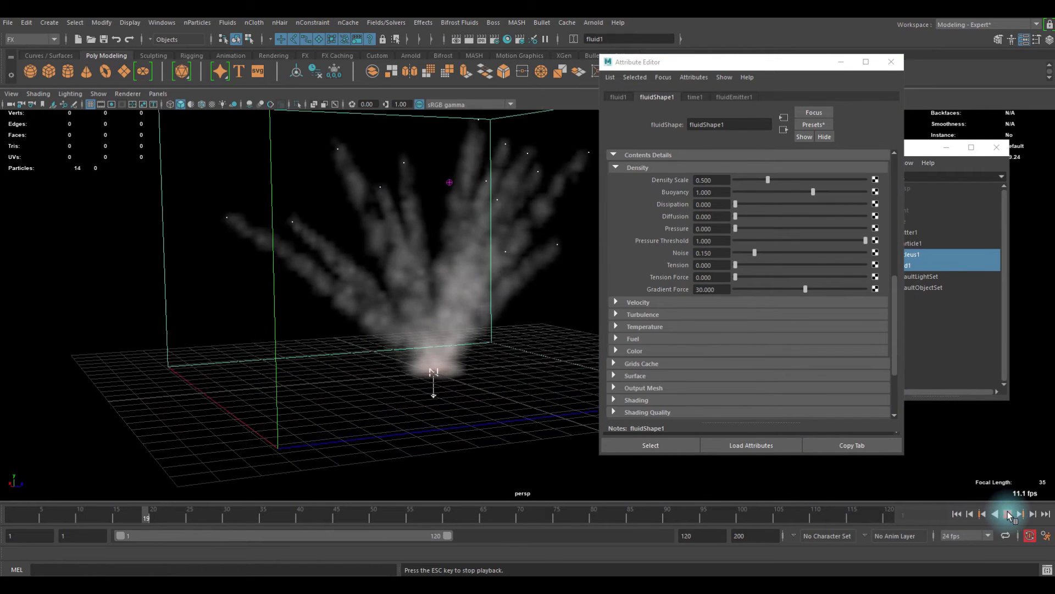
pyautogui.click(1008, 513)
# Examine the shape and breakup of the smoke at frame 24 from several angles and distances
pyautogui.scroll(4, 333, 301)
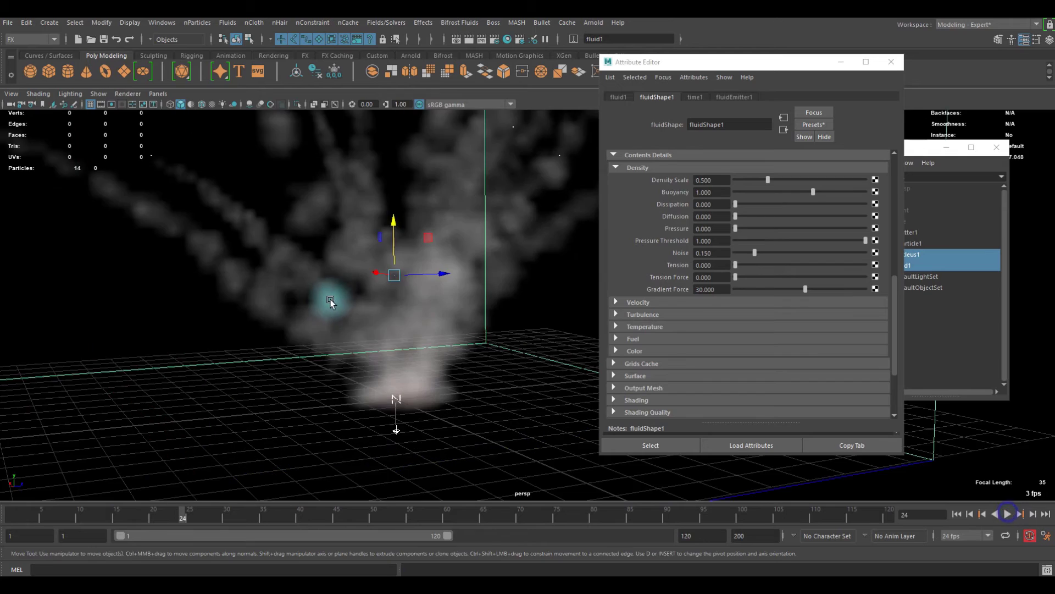
pyautogui.scroll(-4, 393, 277)
pyautogui.keyDown('alt'); pyautogui.moveTo(417, 284); pyautogui.dragTo(339, 341); pyautogui.keyUp('alt')
pyautogui.keyDown('alt'); pyautogui.moveTo(339, 340); pyautogui.dragTo(346, 288, button='middle'); pyautogui.keyUp('alt')
pyautogui.keyDown('alt'); pyautogui.moveTo(347, 288); pyautogui.dragTo(379, 297); pyautogui.keyUp('alt')
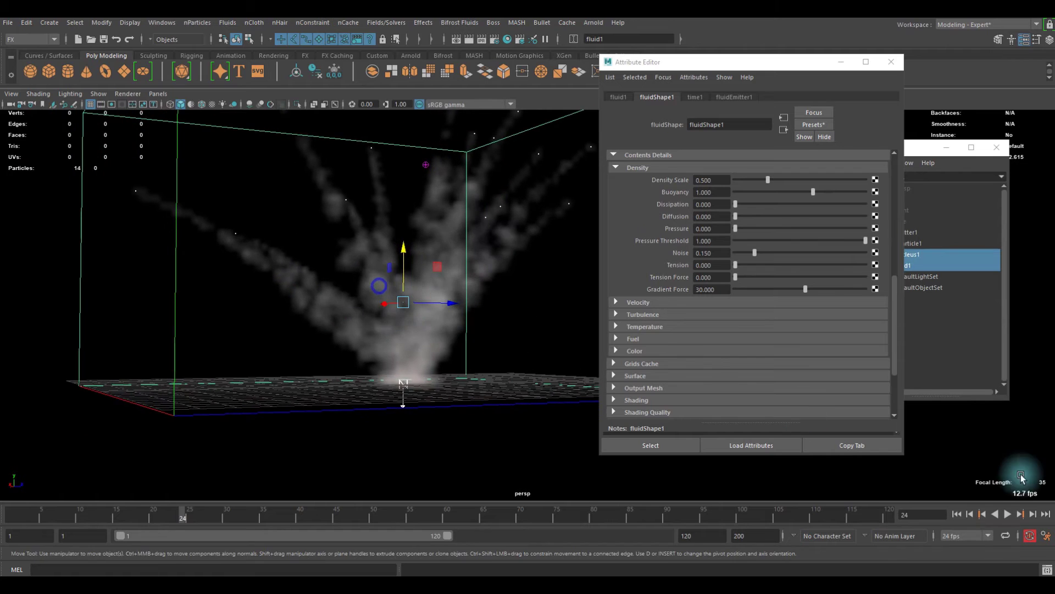
pyautogui.scroll(-3, 701, 322)
pyautogui.scroll(2, 700, 316)
pyautogui.scroll(2, 686, 292)
pyautogui.scroll(-3, 374, 260)
# Set the Velocity Swirl of fluidShape1 to 6 and the Velocity Noise to 0.1
pyautogui.scroll(5, 421, 280)
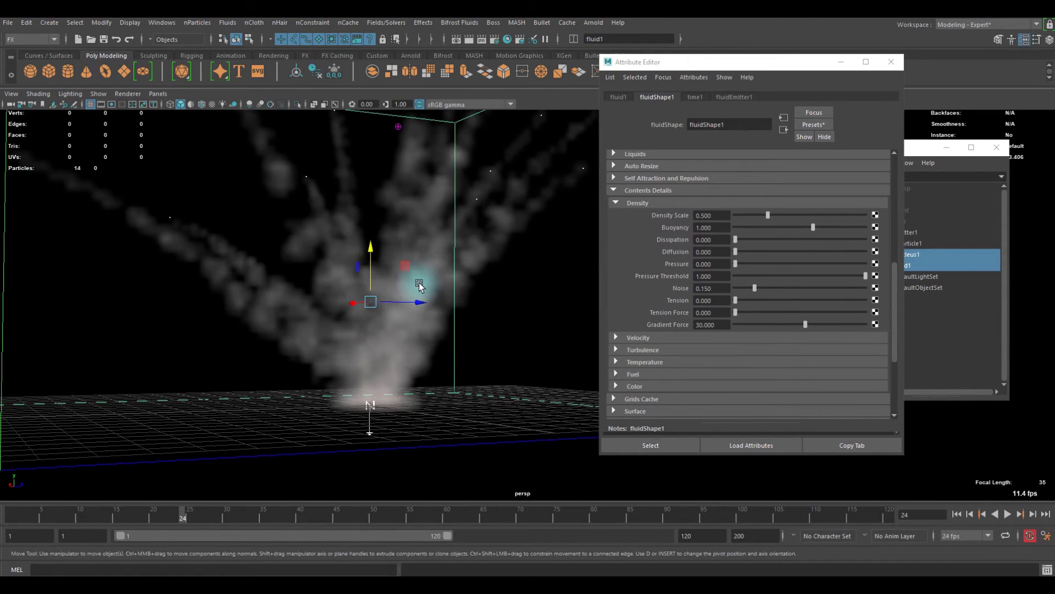
pyautogui.scroll(2, 482, 327)
pyautogui.click(722, 325)
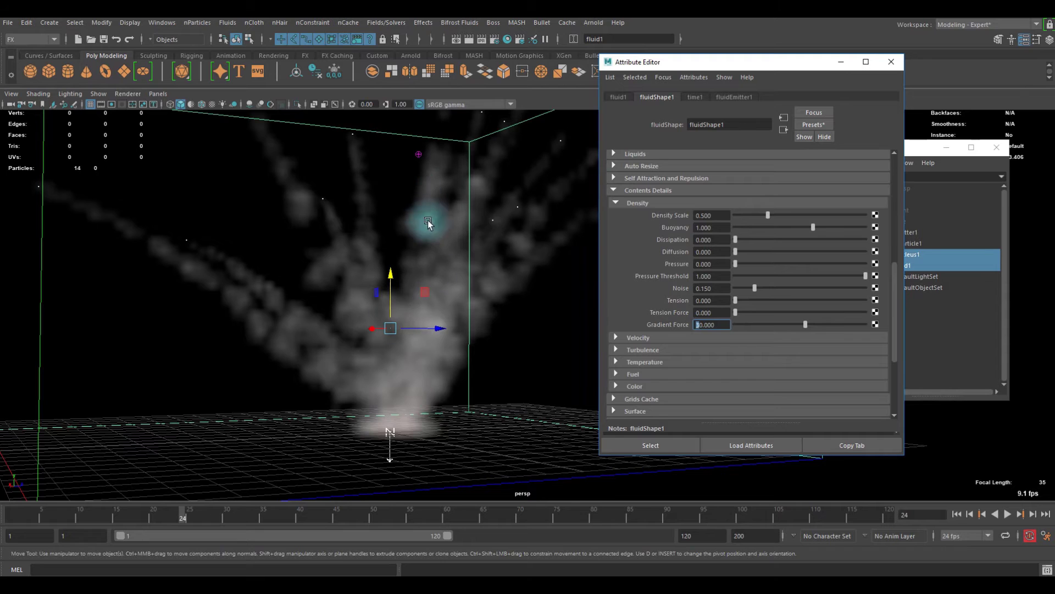
pyautogui.scroll(2, 425, 306)
pyautogui.scroll(-4, 300, 300)
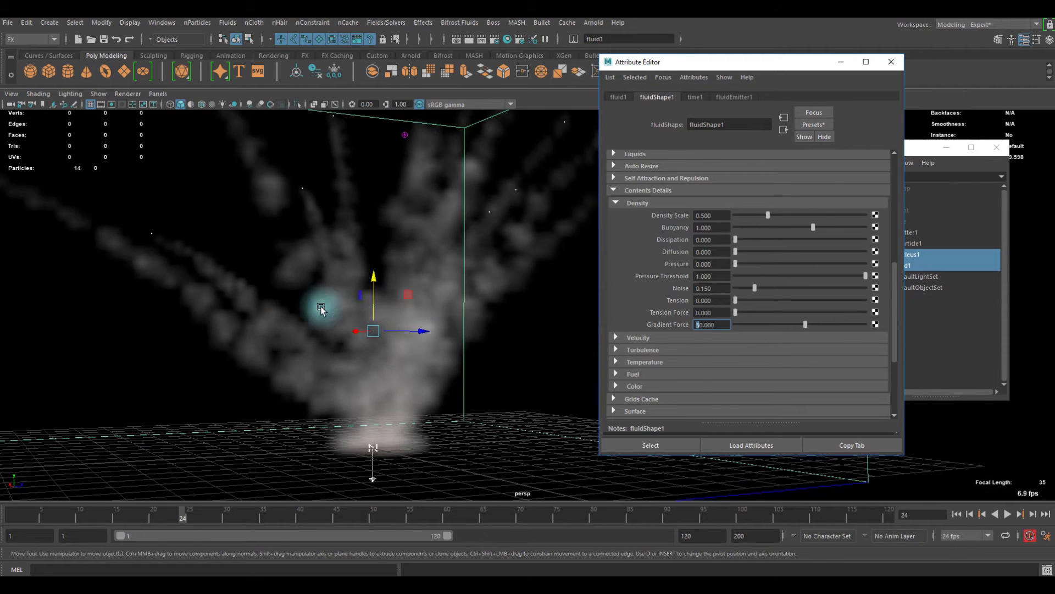
pyautogui.scroll(-3, 790, 335)
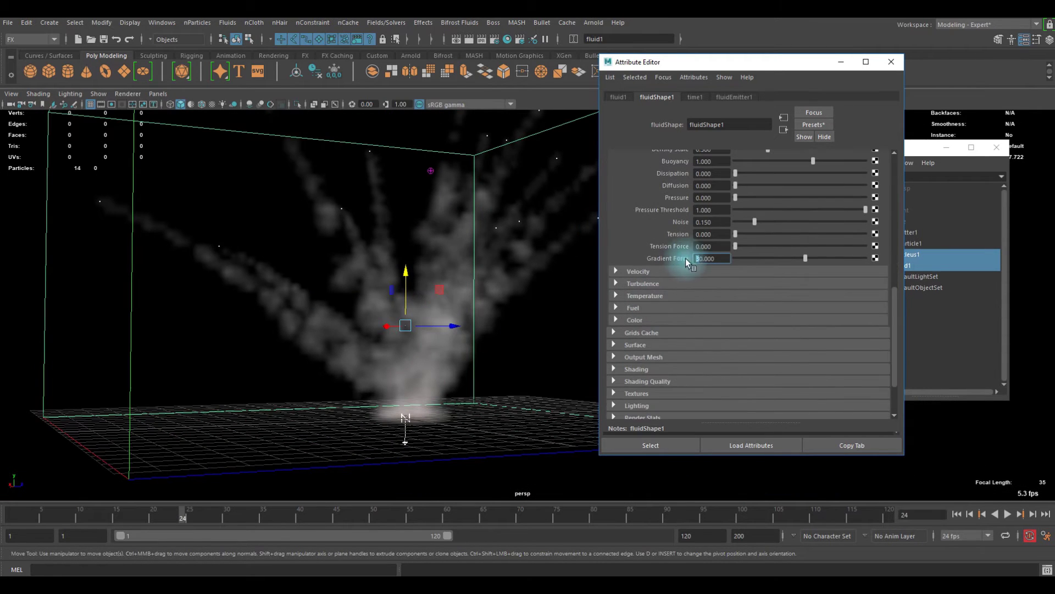
pyautogui.click(655, 271)
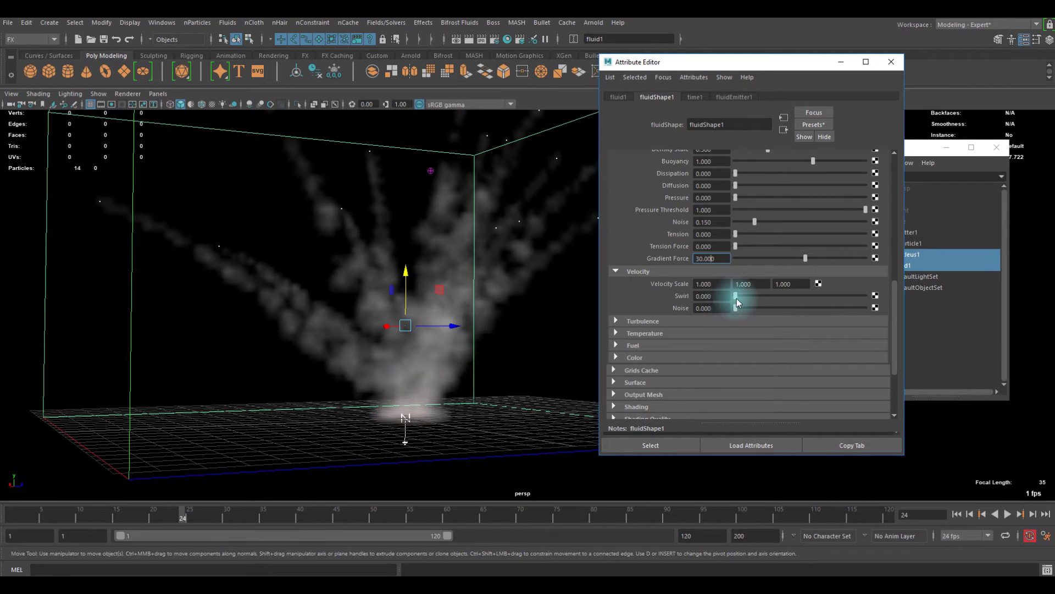
pyautogui.moveTo(746, 299); pyautogui.dragTo(816, 295)
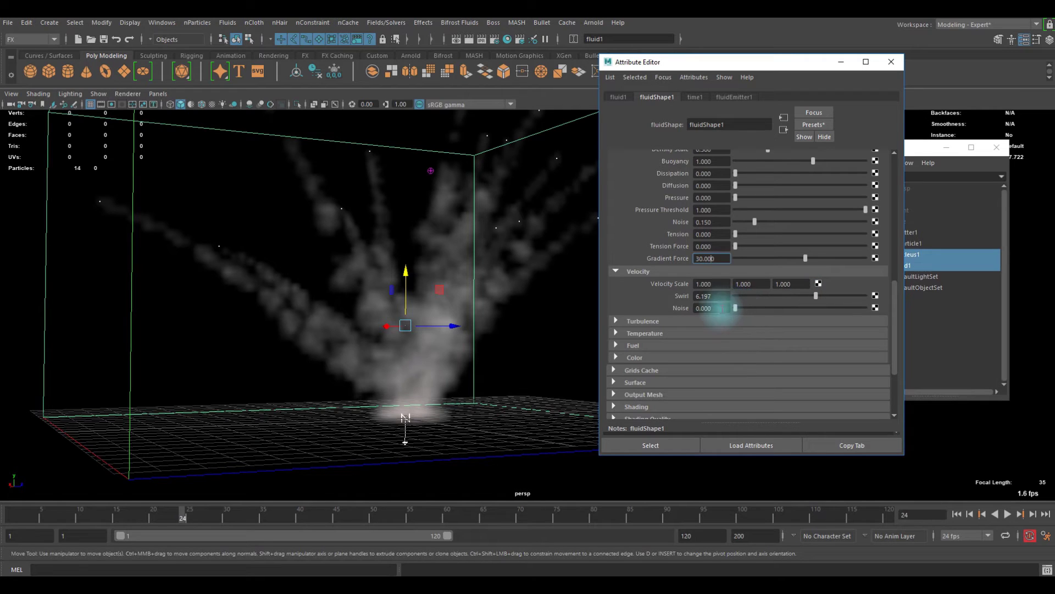
pyautogui.moveTo(735, 308); pyautogui.dragTo(742, 311)
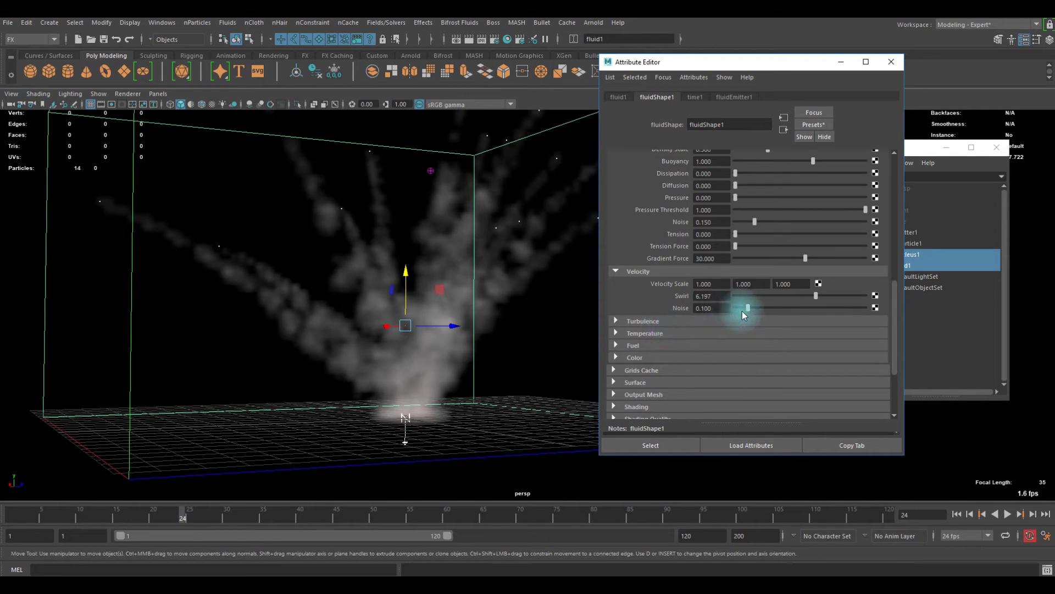
pyautogui.doubleClick(709, 296)
pyautogui.write('6')
pyautogui.press('Return')
# Compare the Turbulence settings of fluidShape1 with the Fluid Emission Turbulence of fluidEmitter1, and check the available field types
pyautogui.click(639, 321)
pyautogui.scroll(-3, 737, 318)
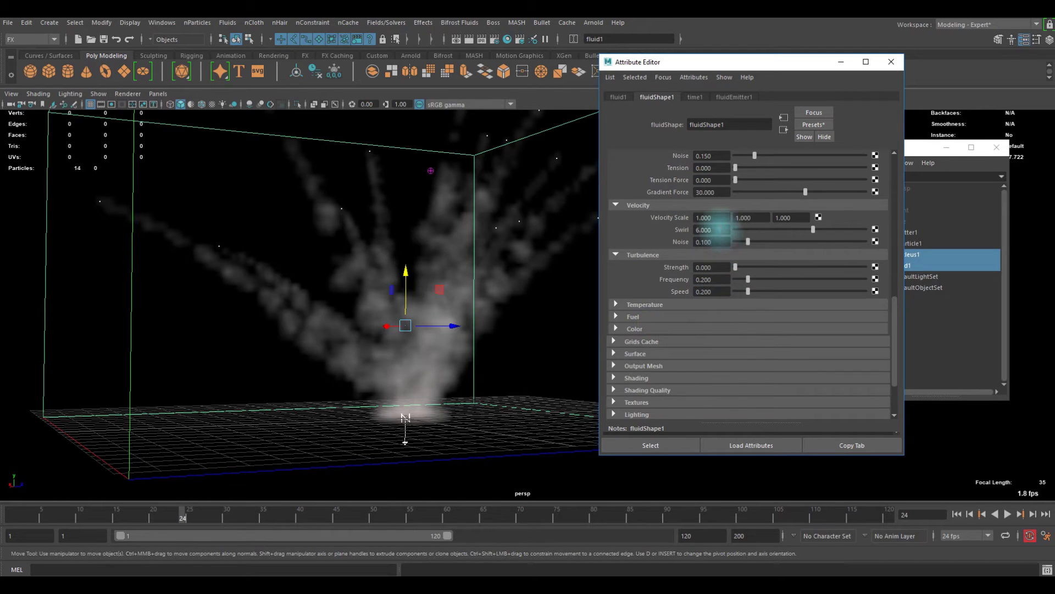
pyautogui.click(718, 270)
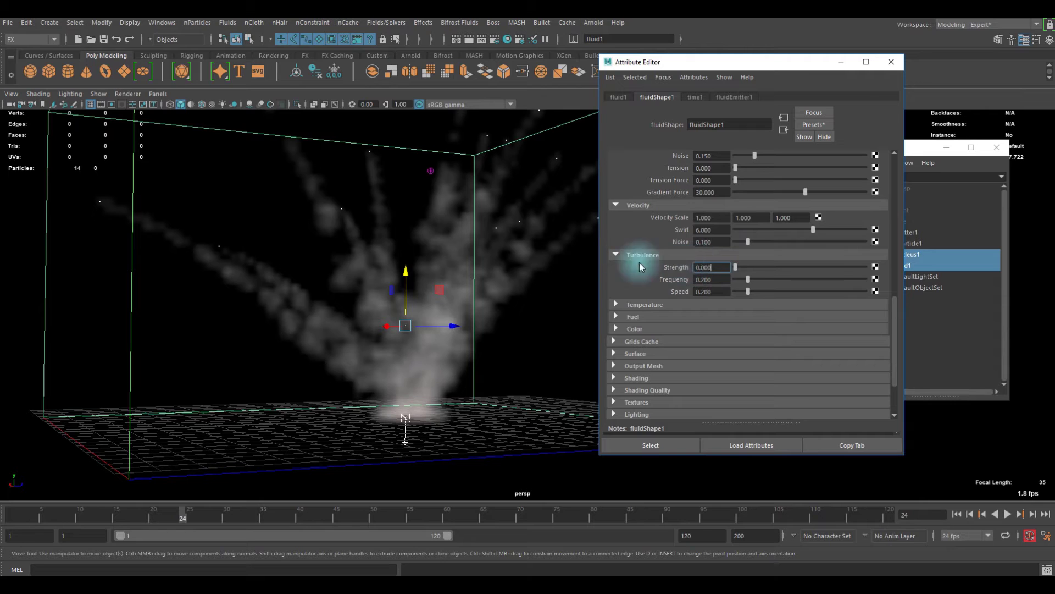
pyautogui.click(725, 97)
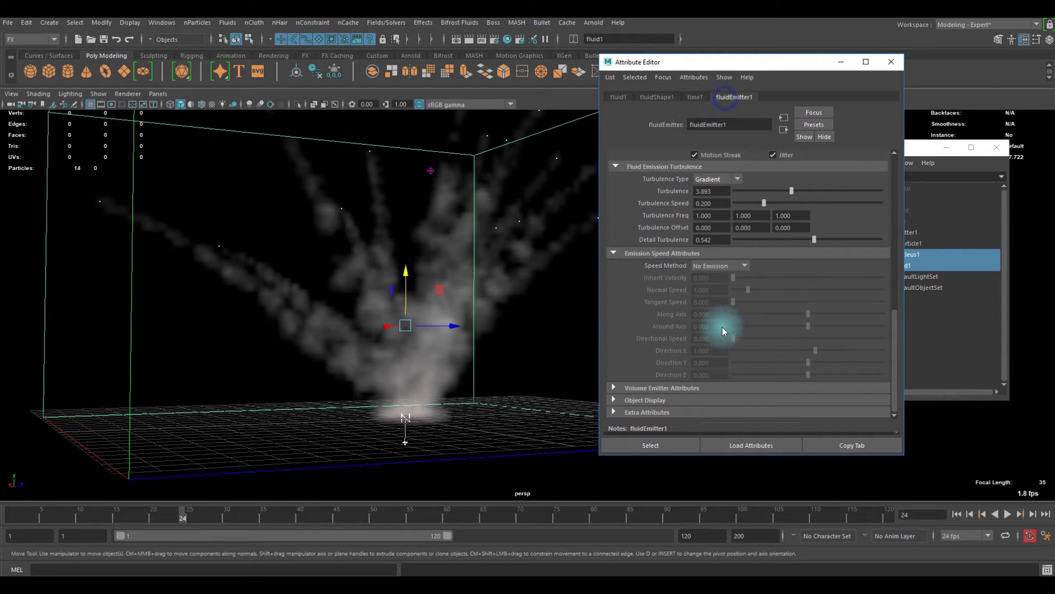
pyautogui.scroll(5, 699, 275)
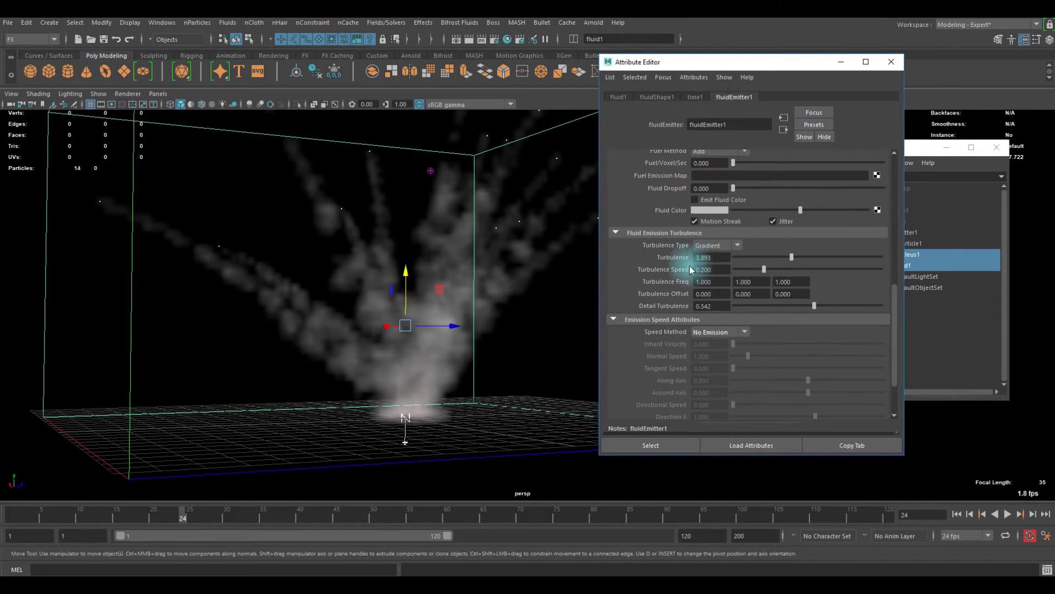
pyautogui.click(659, 97)
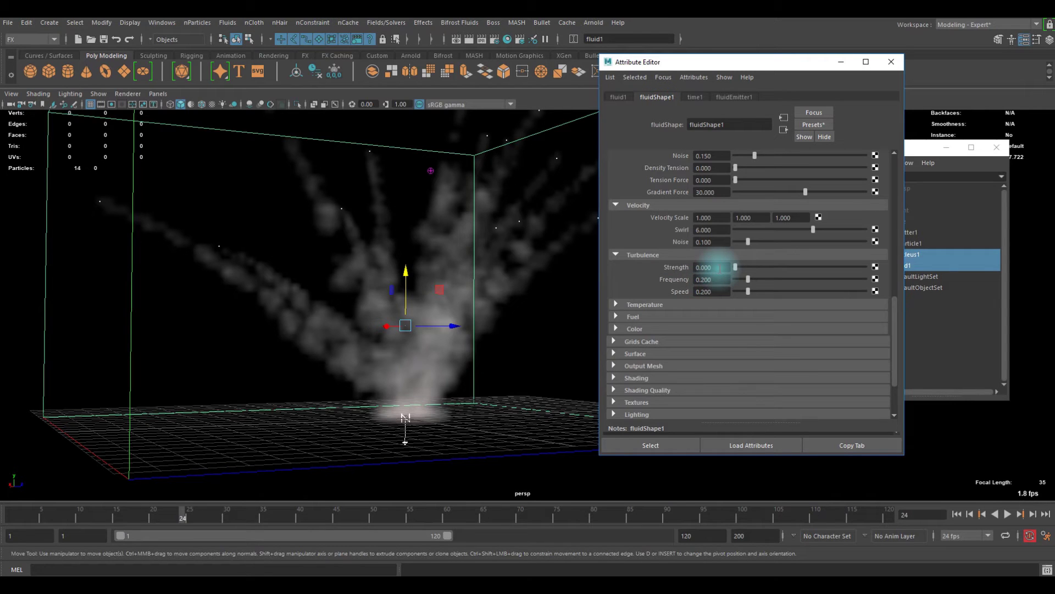
pyautogui.click(721, 268)
pyautogui.click(713, 280)
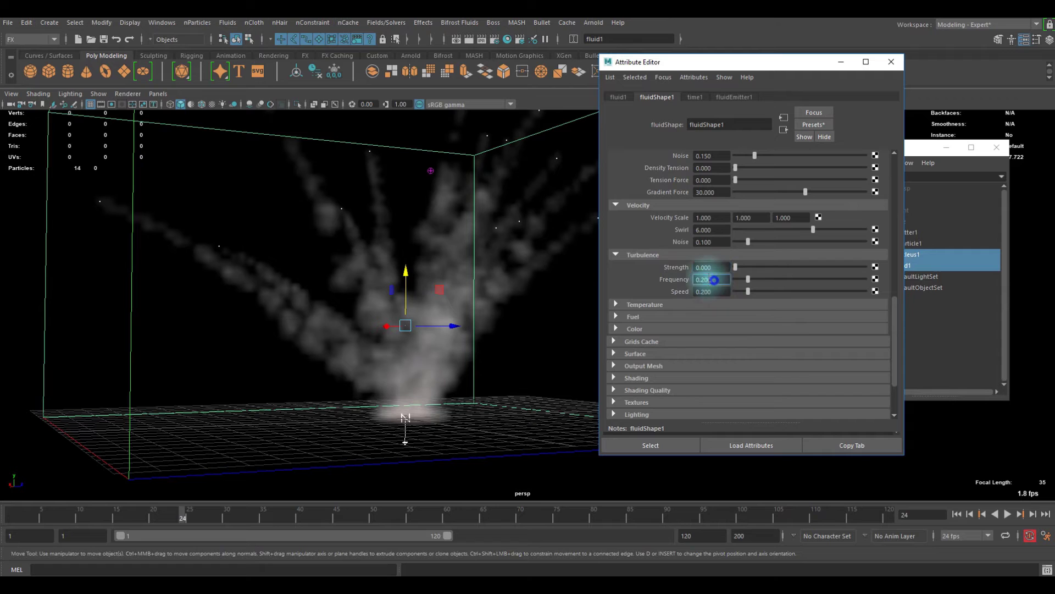
pyautogui.scroll(3, 711, 278)
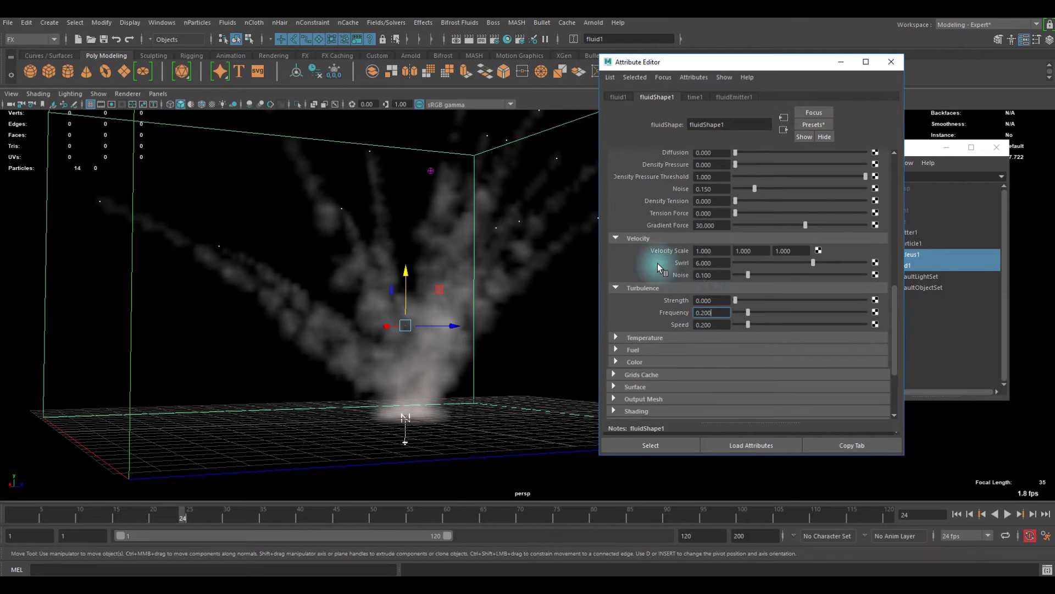
pyautogui.click(387, 23)
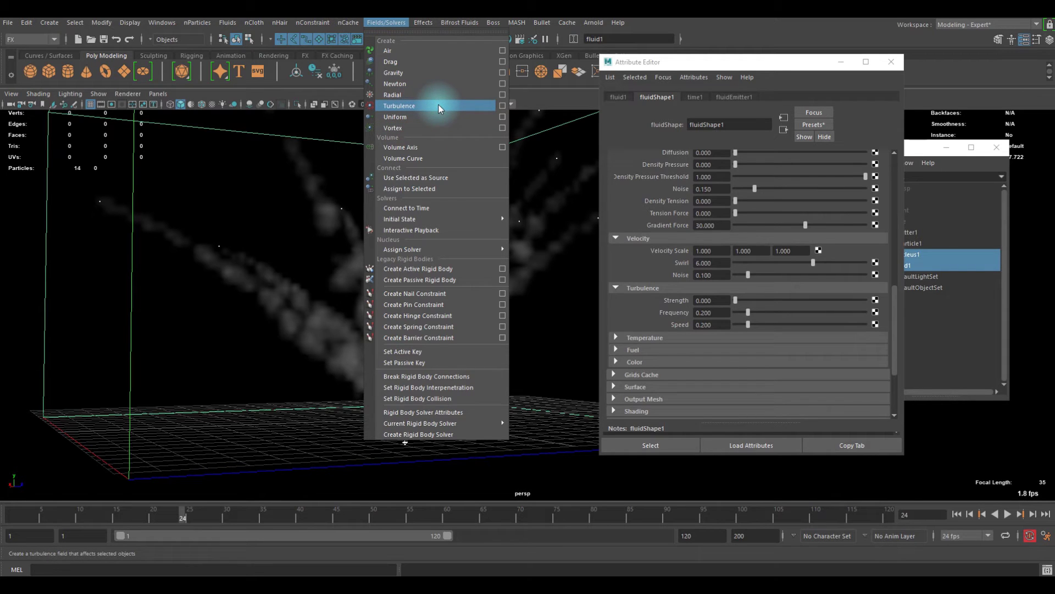
pyautogui.click(241, 178)
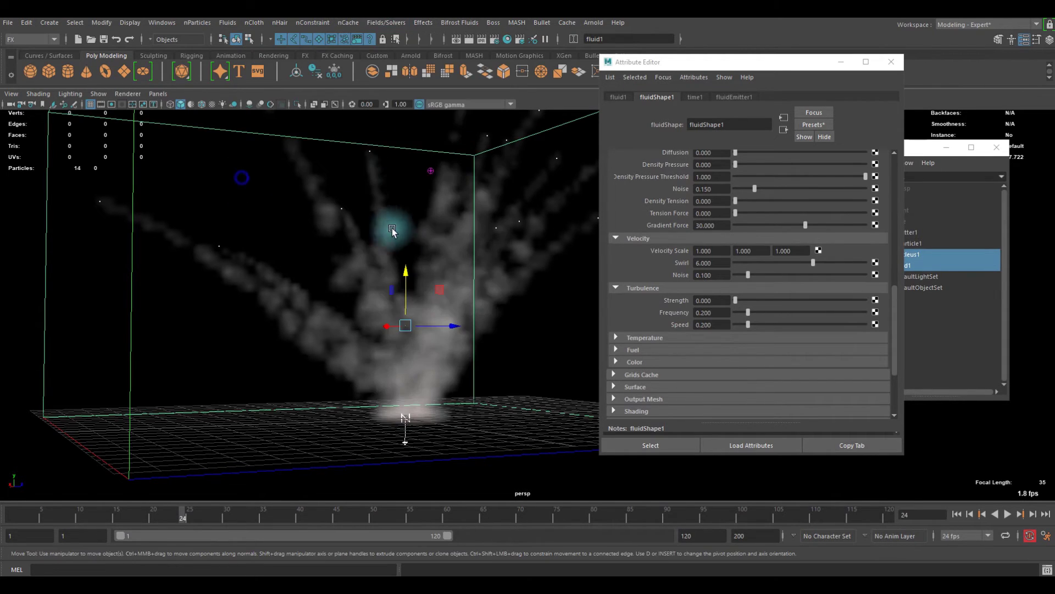
# Clear the selection and reselect only the fluid container around the explosion
pyautogui.scroll(-2, 485, 309)
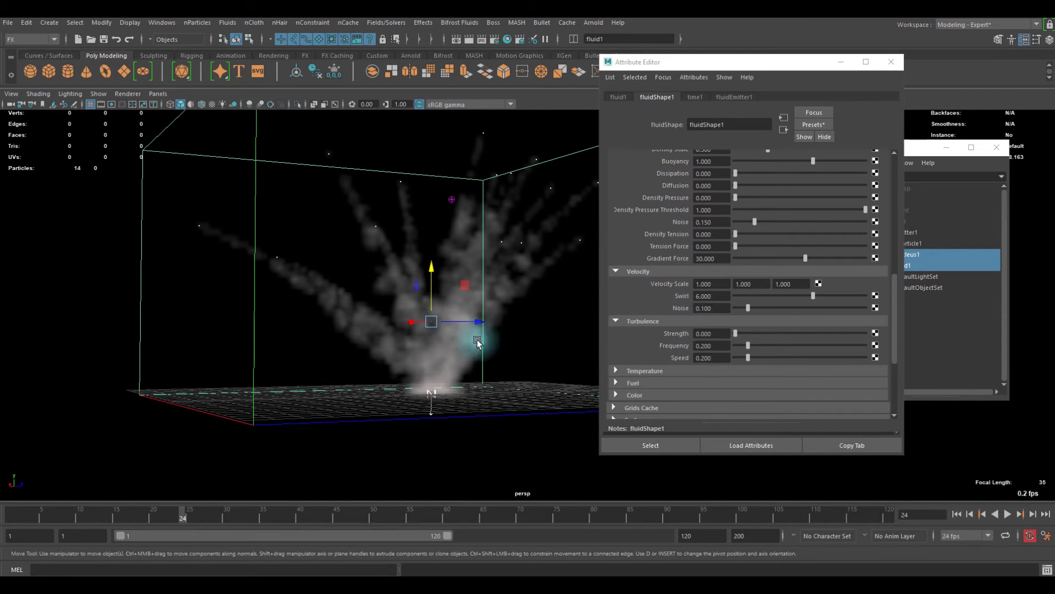
pyautogui.scroll(4, 368, 319)
pyautogui.click(542, 336)
pyautogui.scroll(-2, 550, 343)
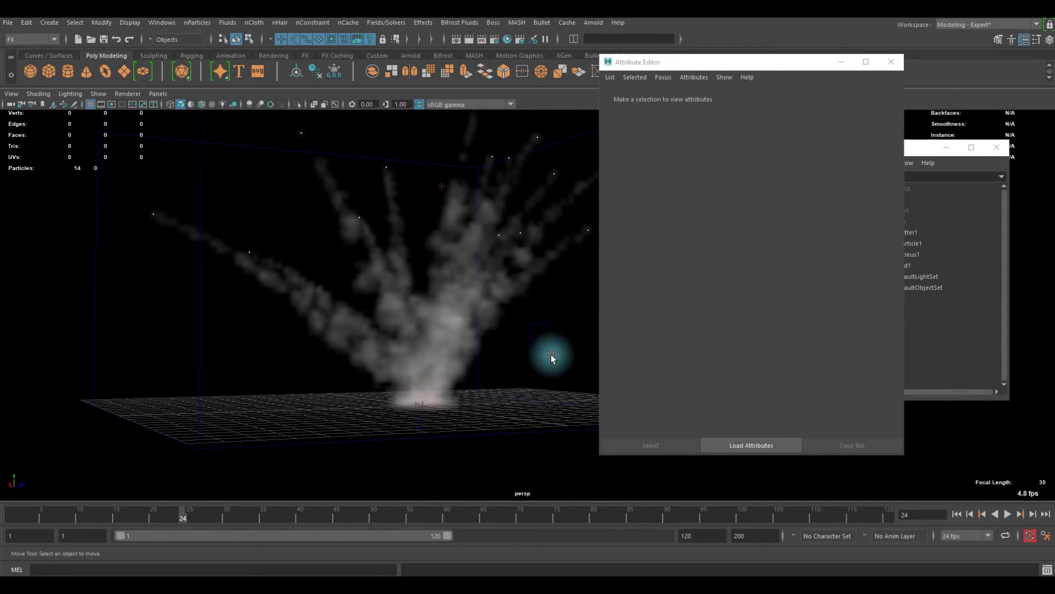
pyautogui.click(496, 466)
pyautogui.scroll(-3, 708, 317)
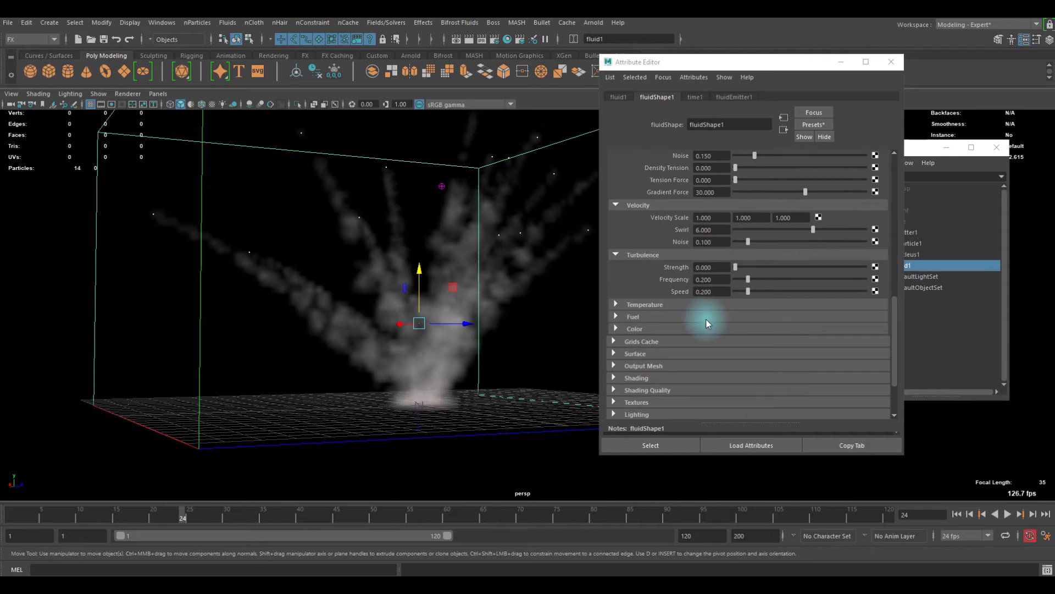
# Leave only the Temperature group expanded within the Contents Details of fluidShape1 and set the Temperature Scale to 1.009
pyautogui.scroll(2, 483, 309)
pyautogui.scroll(7, 681, 296)
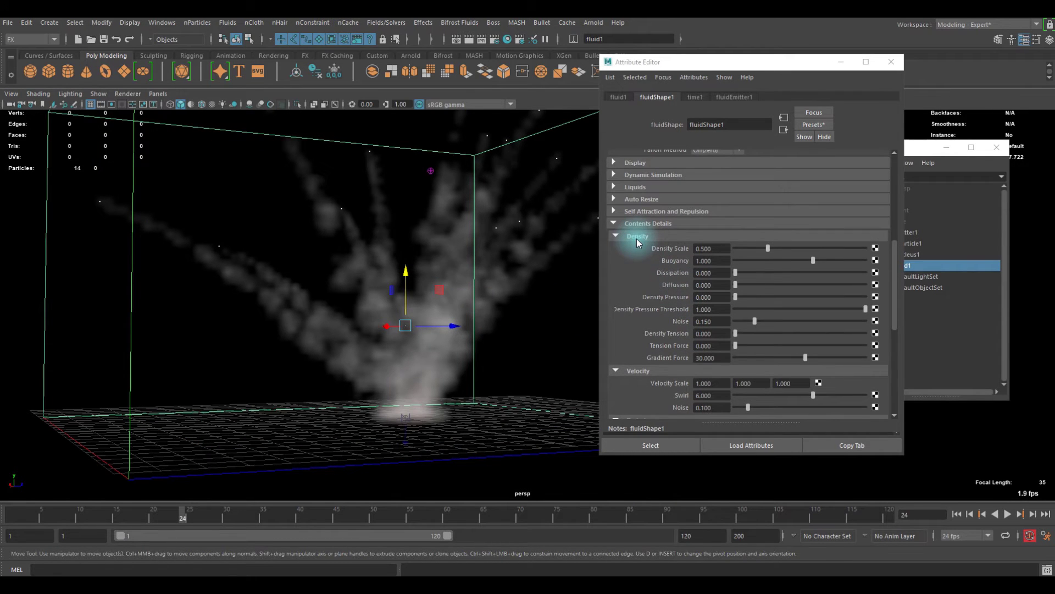
pyautogui.click(636, 239)
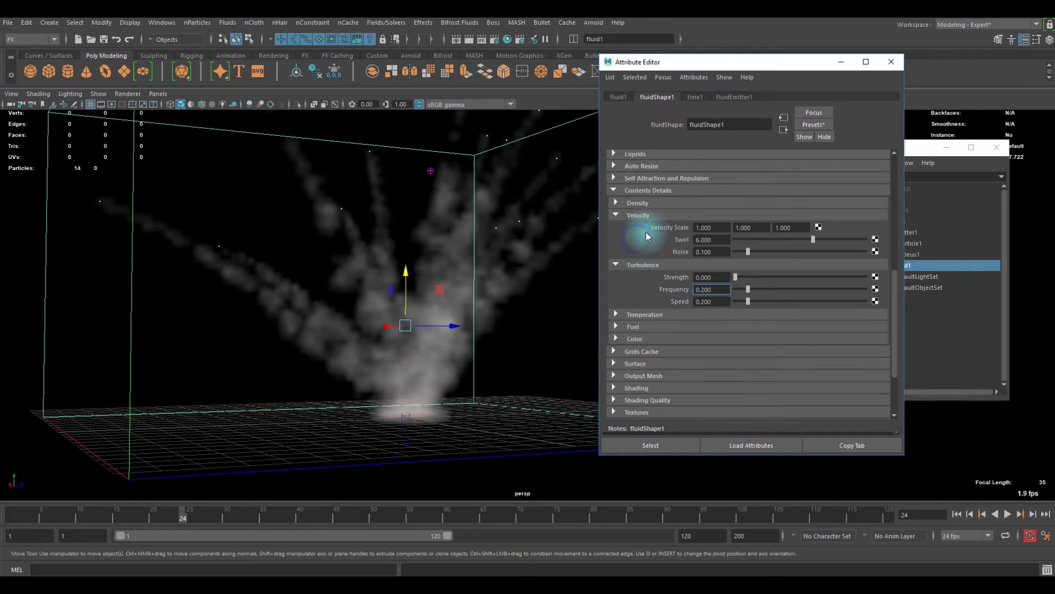
pyautogui.click(629, 216)
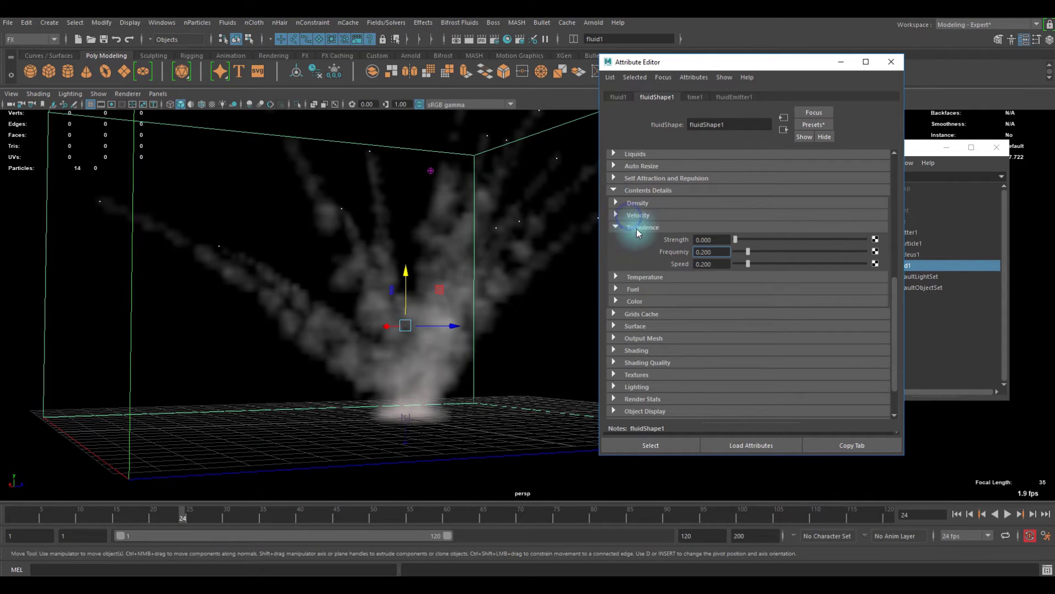
pyautogui.click(617, 231)
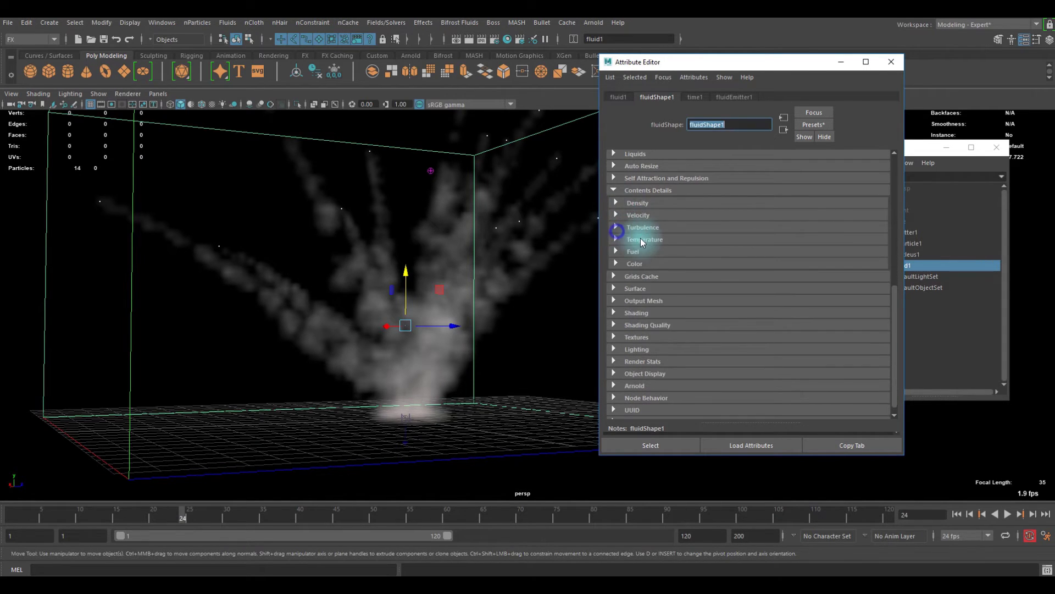
pyautogui.click(622, 240)
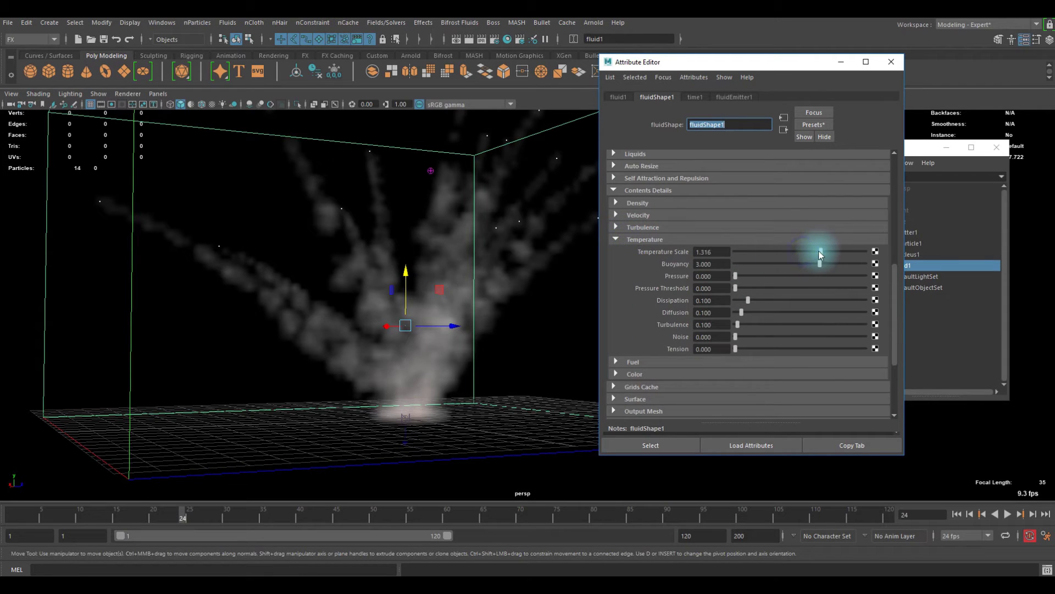
# Examine the base of the explosion up close and from a slightly different angle
pyautogui.scroll(2, 418, 413)
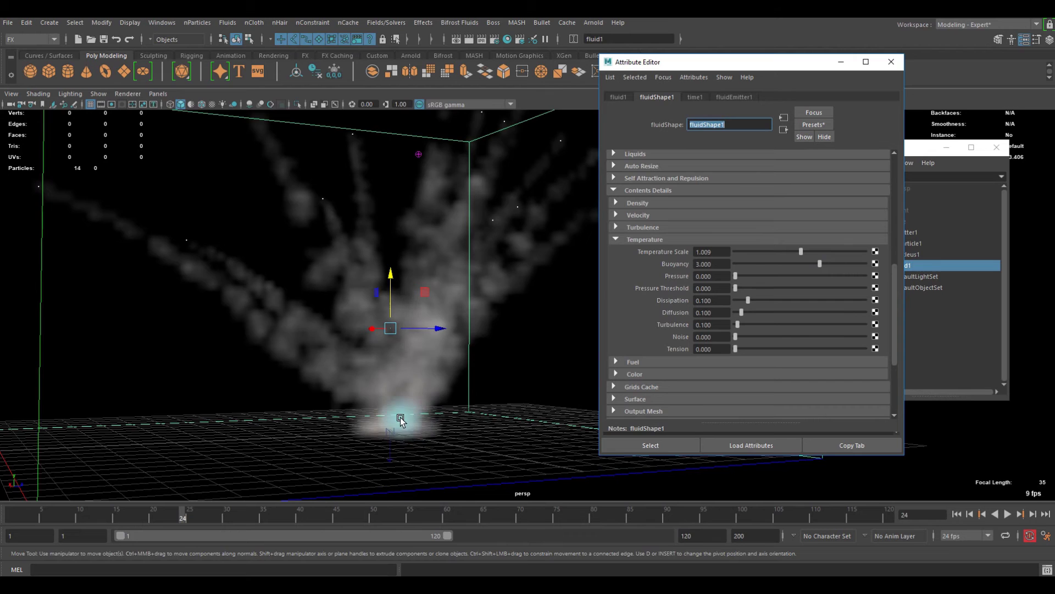
pyautogui.keyDown('alt'); pyautogui.moveTo(342, 433); pyautogui.dragTo(356, 376, button='middle'); pyautogui.keyUp('alt')
pyautogui.keyDown('alt'); pyautogui.moveTo(359, 375); pyautogui.dragTo(417, 376, button='right'); pyautogui.keyUp('alt')
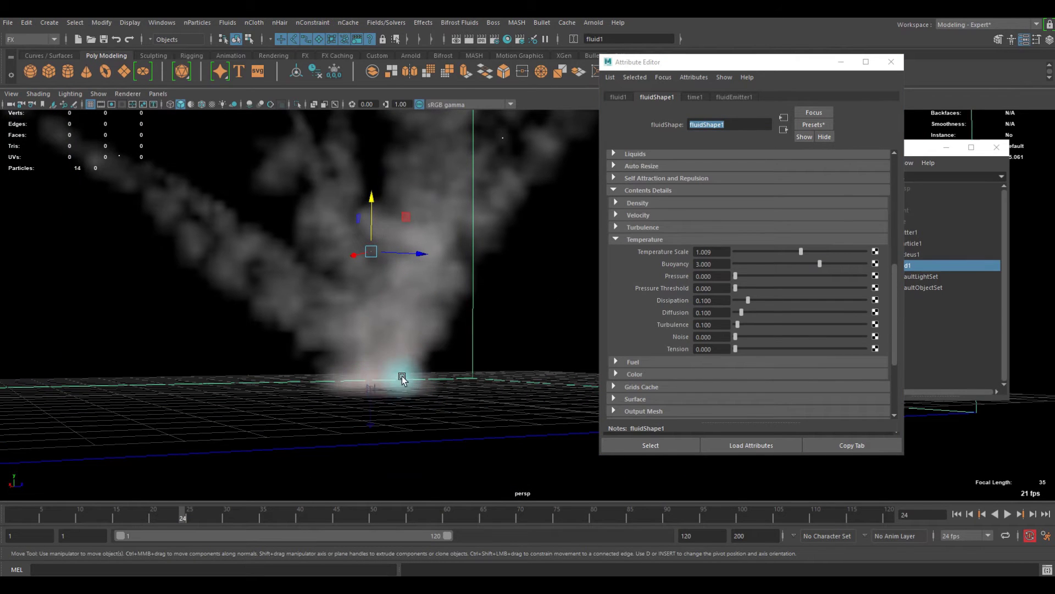
pyautogui.scroll(-3, 605, 341)
pyautogui.keyDown('alt'); pyautogui.moveTo(399, 388); pyautogui.dragTo(395, 361); pyautogui.keyUp('alt')
pyautogui.scroll(3, 676, 264)
pyautogui.scroll(-3, 693, 297)
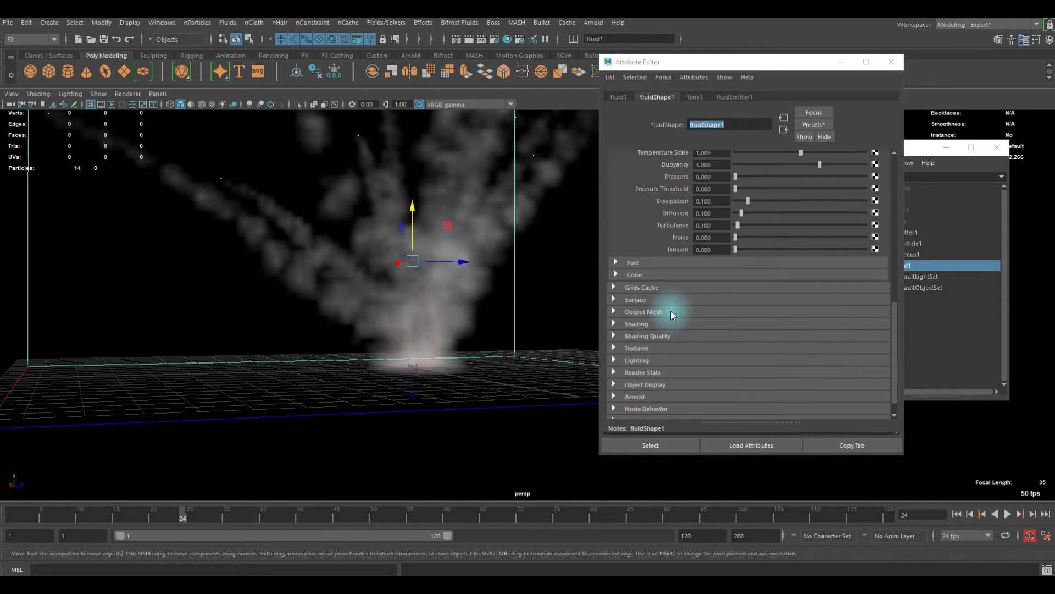
# Shift the orange and yellow markers of the Incandescence ramp slightly toward the black end, placing yellow at position 0.896
pyautogui.scroll(-1, 662, 325)
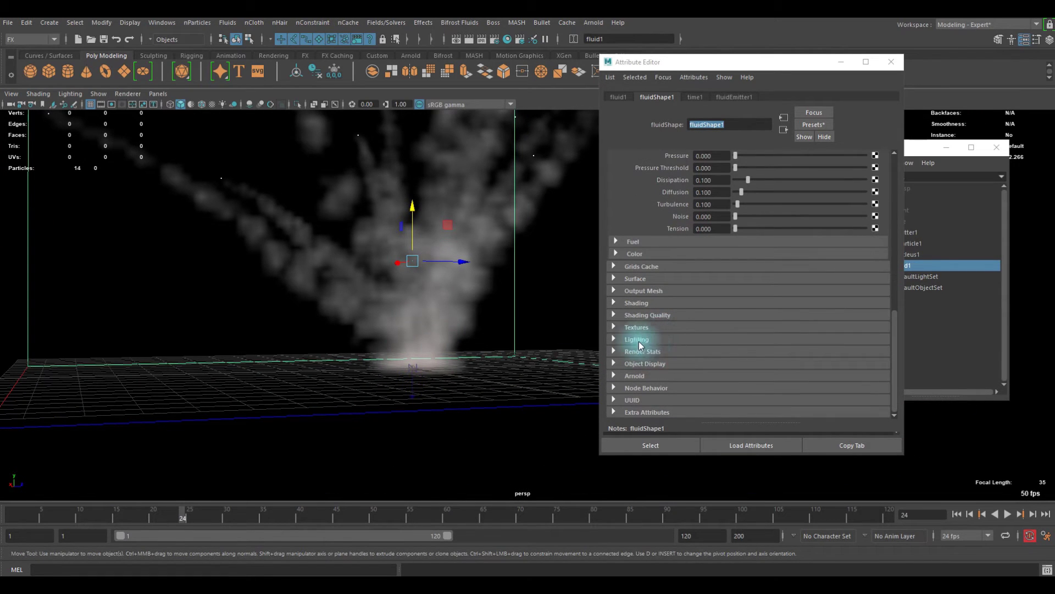
pyautogui.click(638, 303)
pyautogui.scroll(-6, 726, 316)
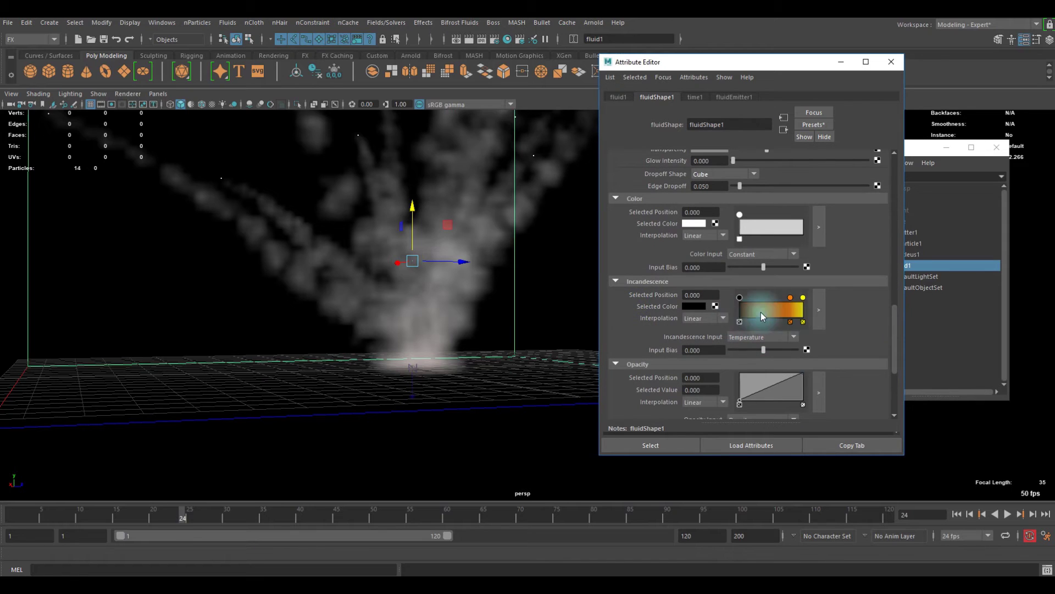
pyautogui.moveTo(803, 297); pyautogui.dragTo(799, 300)
# Set the Temperature Noise of fluidShape1 to 0.1
pyautogui.scroll(8, 768, 258)
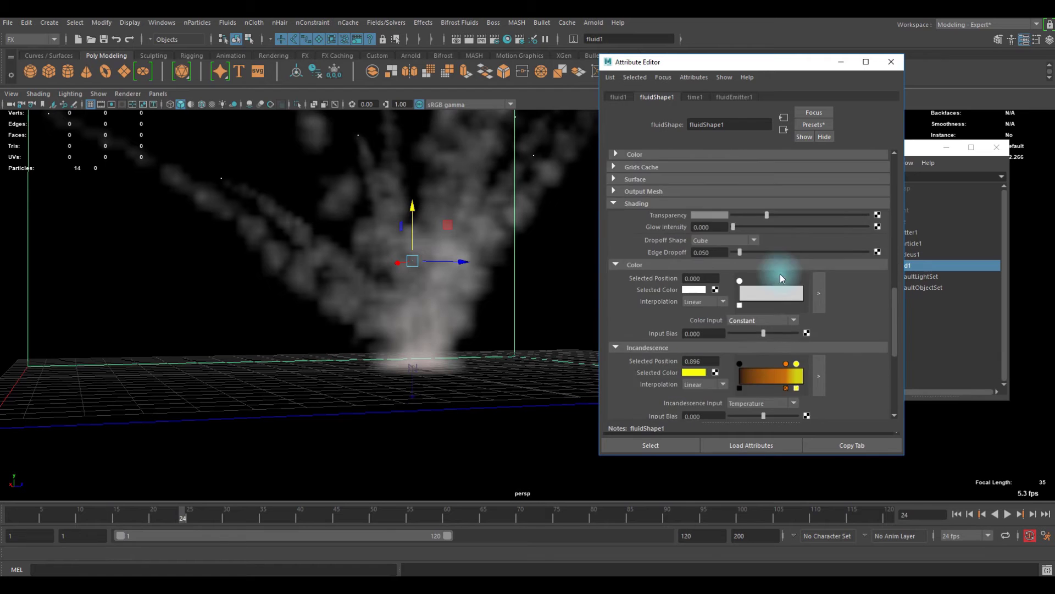
pyautogui.scroll(2, 734, 294)
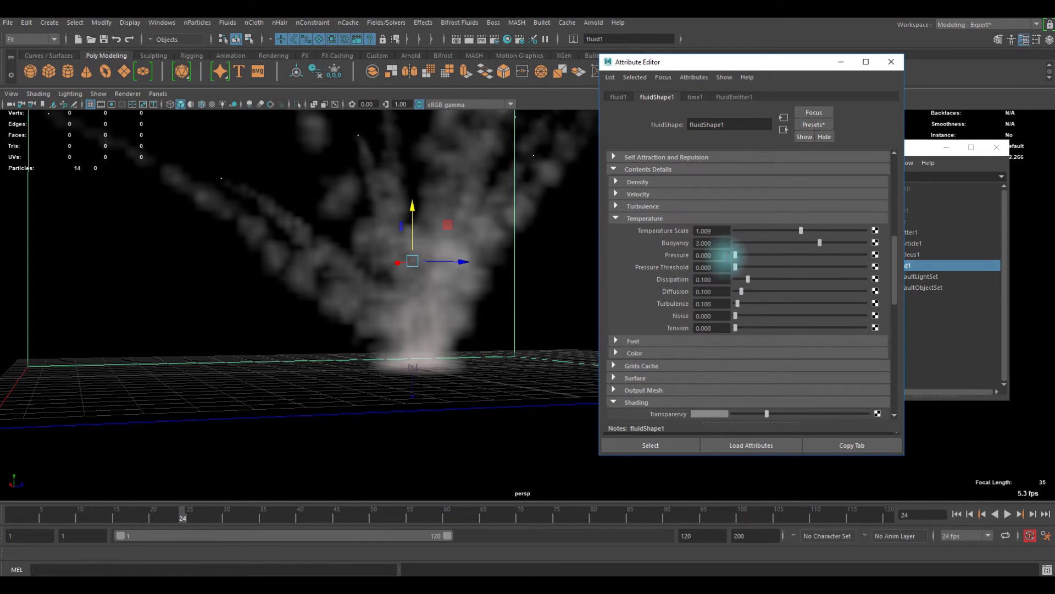
pyautogui.scroll(2, 681, 243)
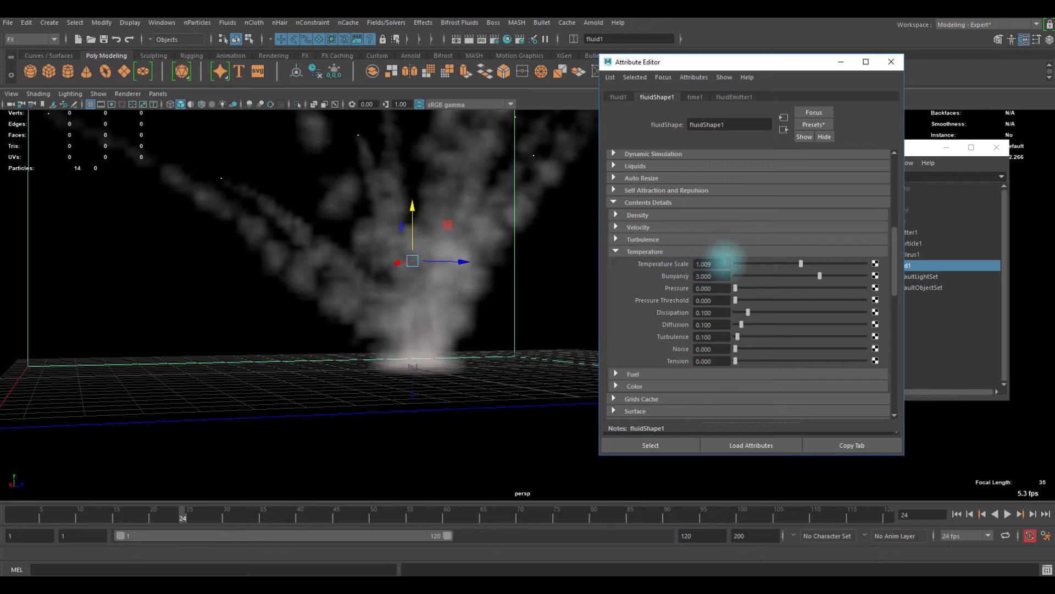
pyautogui.scroll(-2, 662, 257)
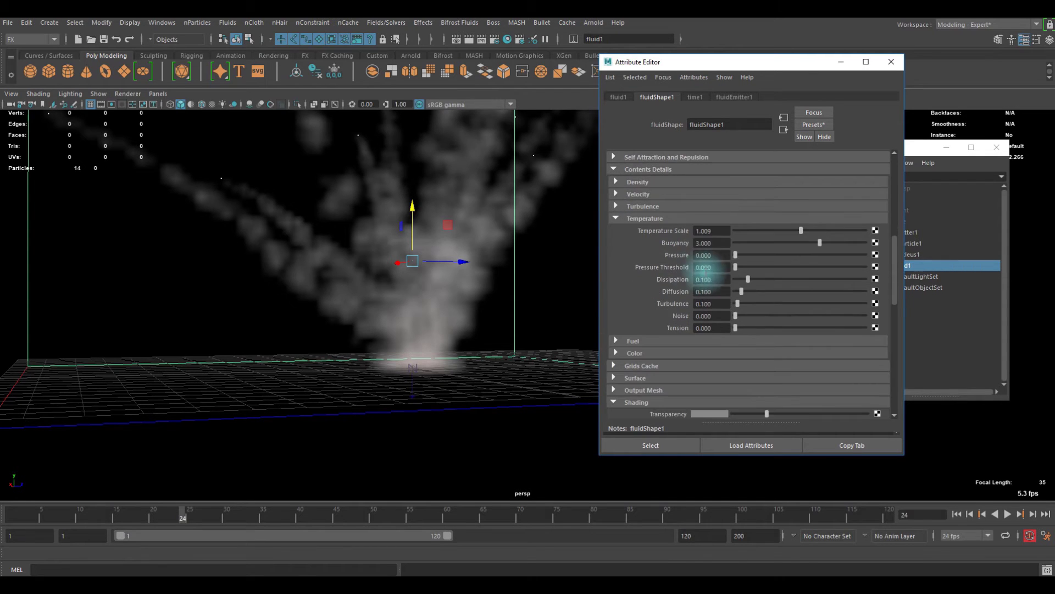
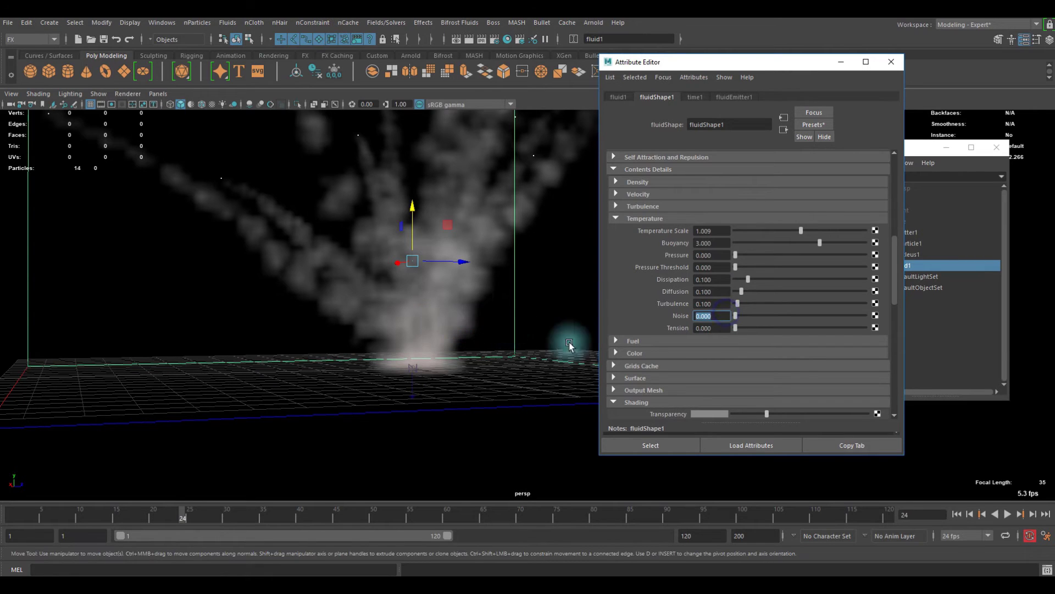
pyautogui.write('0.1')
pyautogui.press('Return')
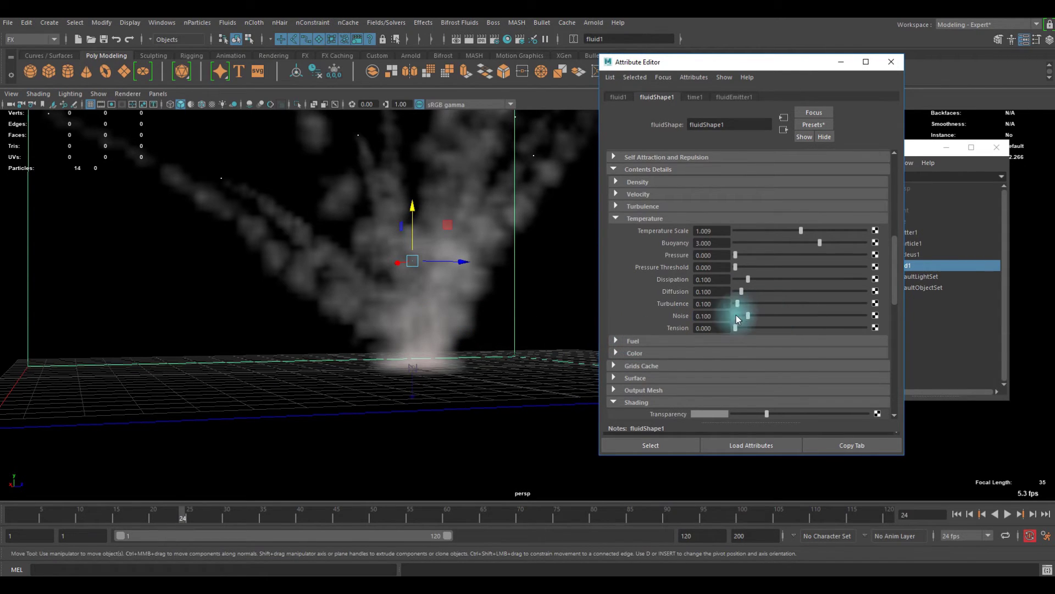
# Set the Temperature Noise of fluidShape1 to 0.15 and the Temperature Turbulence to 0.2
pyautogui.click(718, 315)
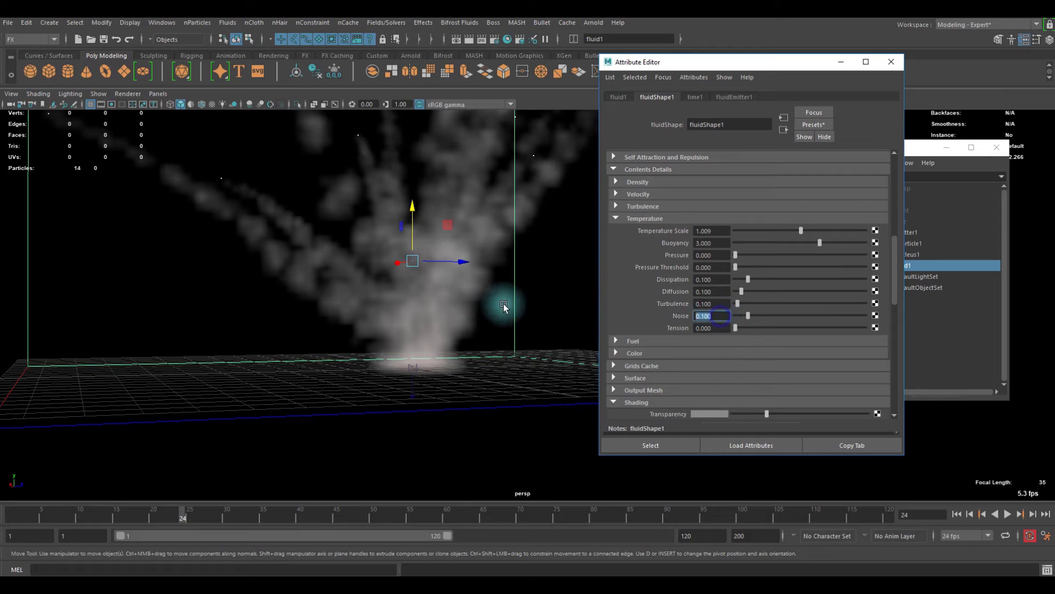
pyautogui.write('.15')
pyautogui.press('Return')
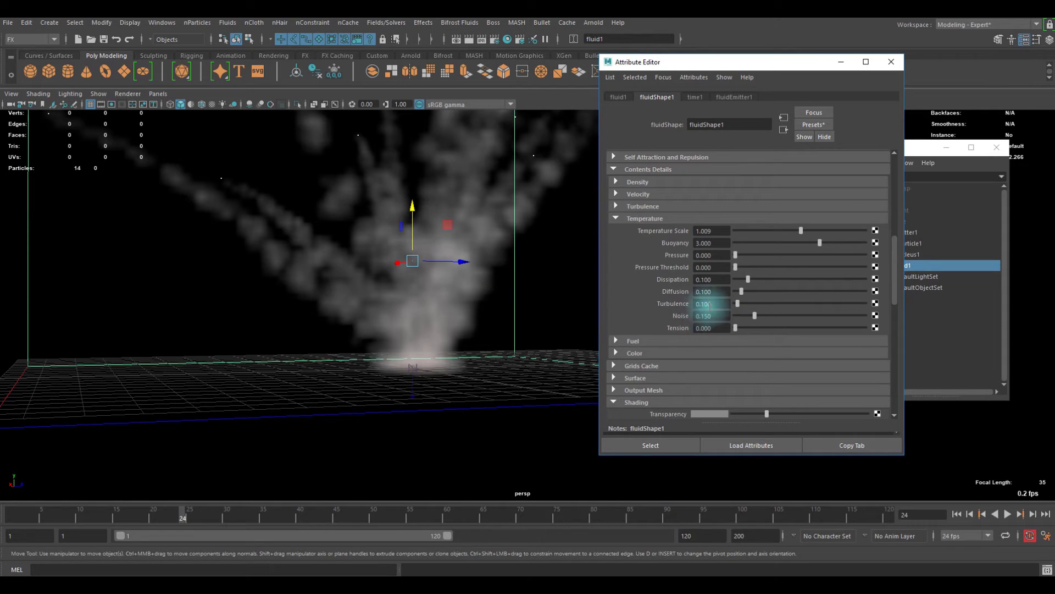
pyautogui.write('.2')
pyautogui.press('Return')
pyautogui.scroll(-2, 702, 314)
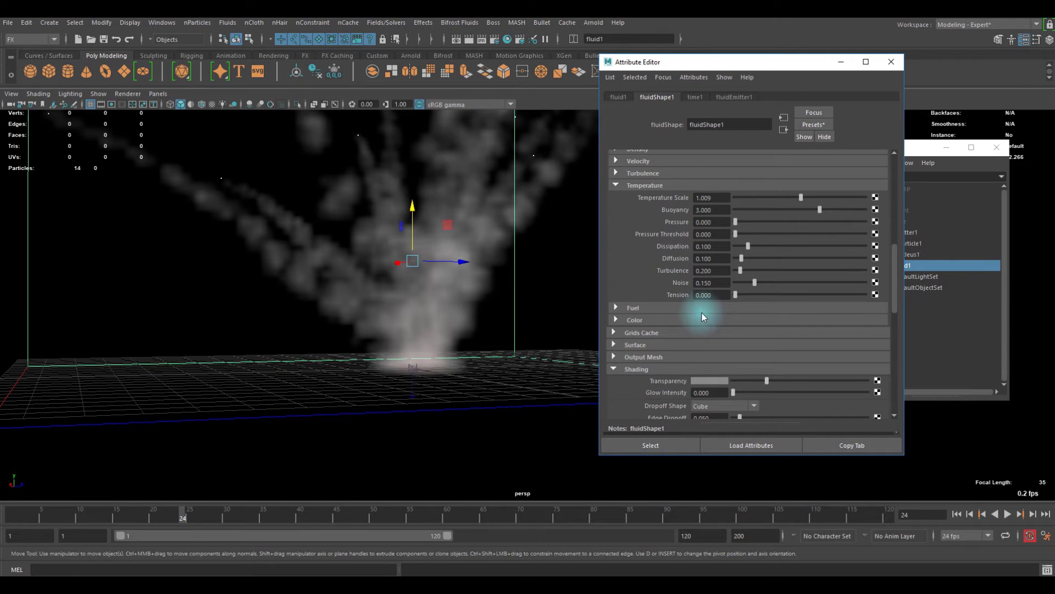
# Replay the explosion from the first frame to frame 22 and view it from a different angle
pyautogui.click(957, 514)
pyautogui.click(1006, 515)
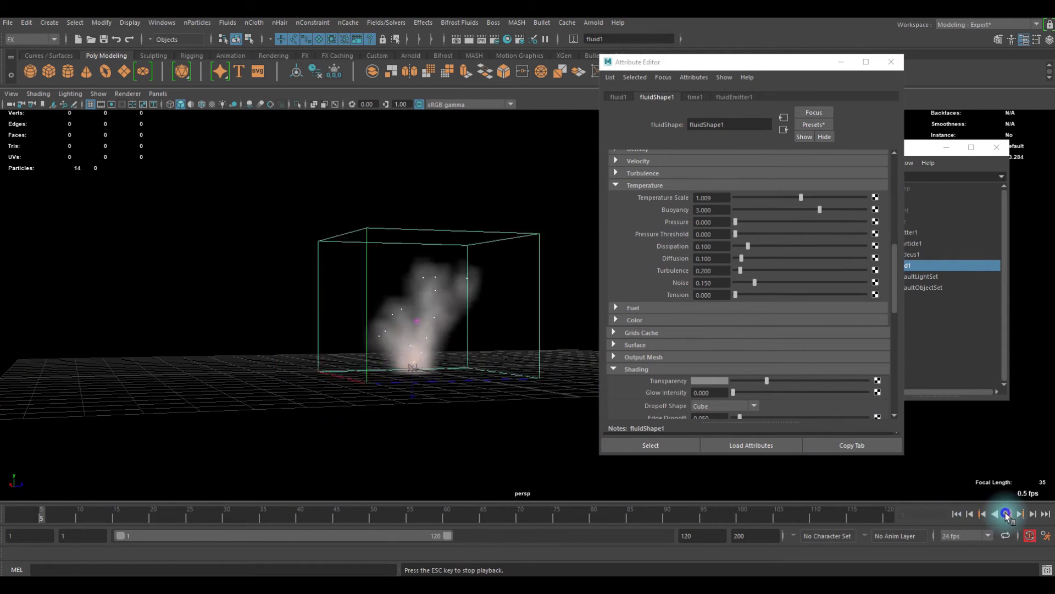
pyautogui.click(1006, 514)
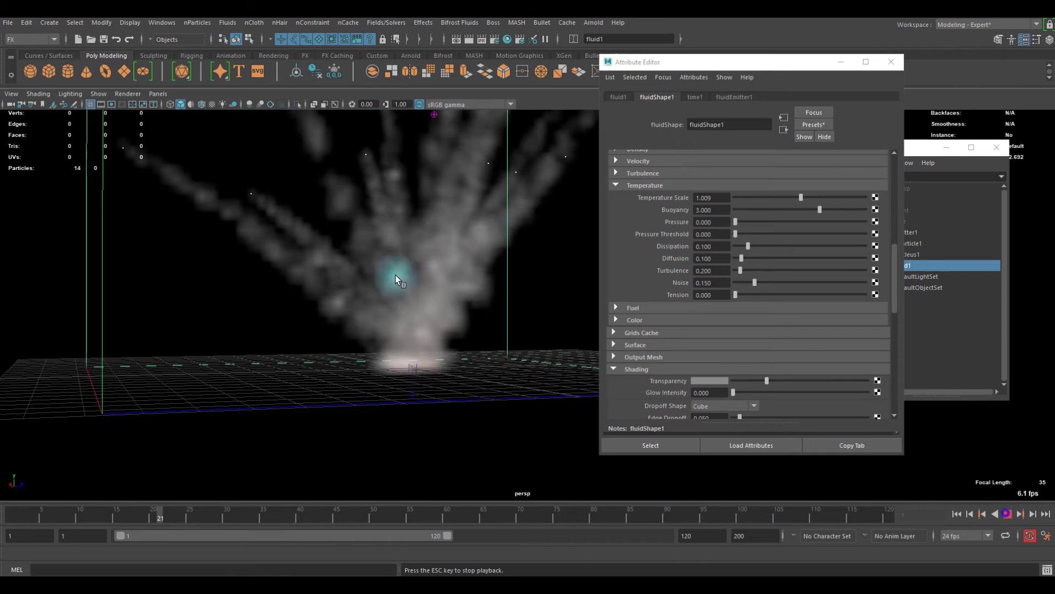
pyautogui.keyDown('alt'); pyautogui.moveTo(413, 242); pyautogui.dragTo(368, 298); pyautogui.keyUp('alt')
pyautogui.keyDown('alt'); pyautogui.moveTo(368, 298); pyautogui.dragTo(402, 299, button='middle'); pyautogui.keyUp('alt')
# Set the Base Resolution of the fluid container to 60
pyautogui.scroll(10, 751, 287)
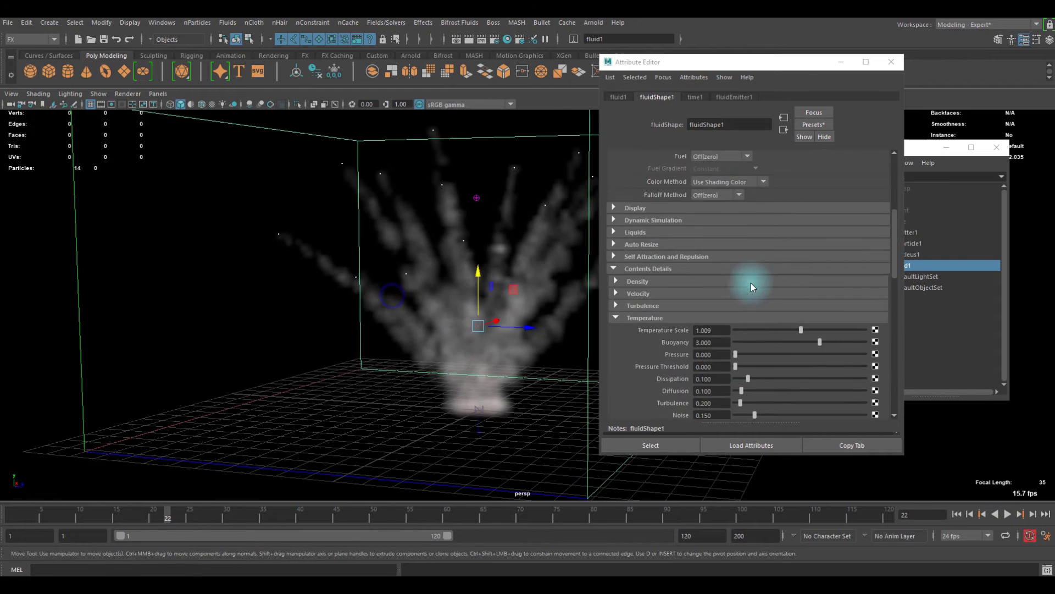
pyautogui.moveTo(717, 194); pyautogui.dragTo(557, 184)
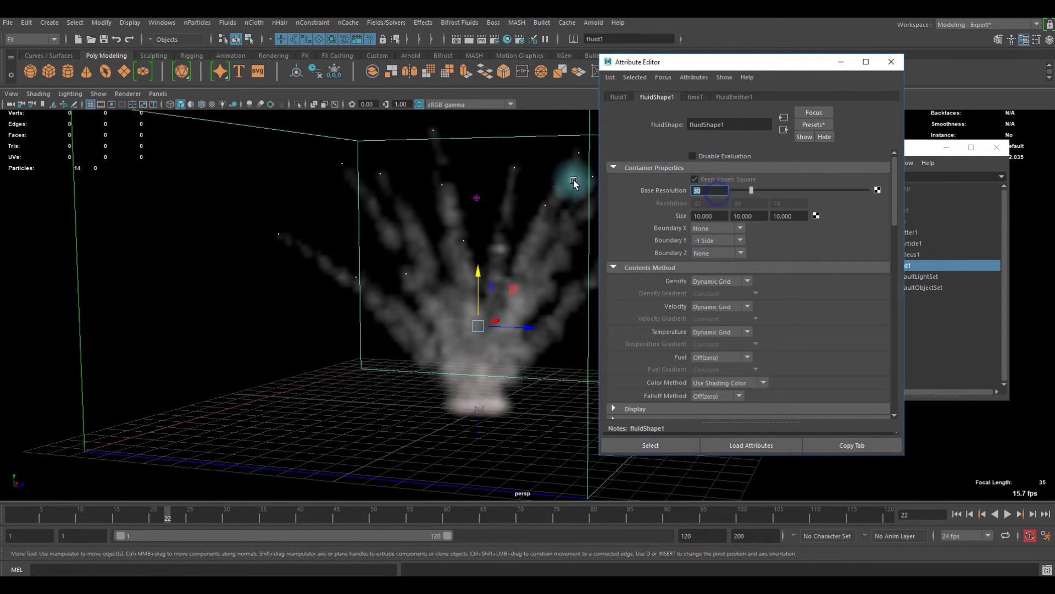
pyautogui.write('60')
pyautogui.press('Return')
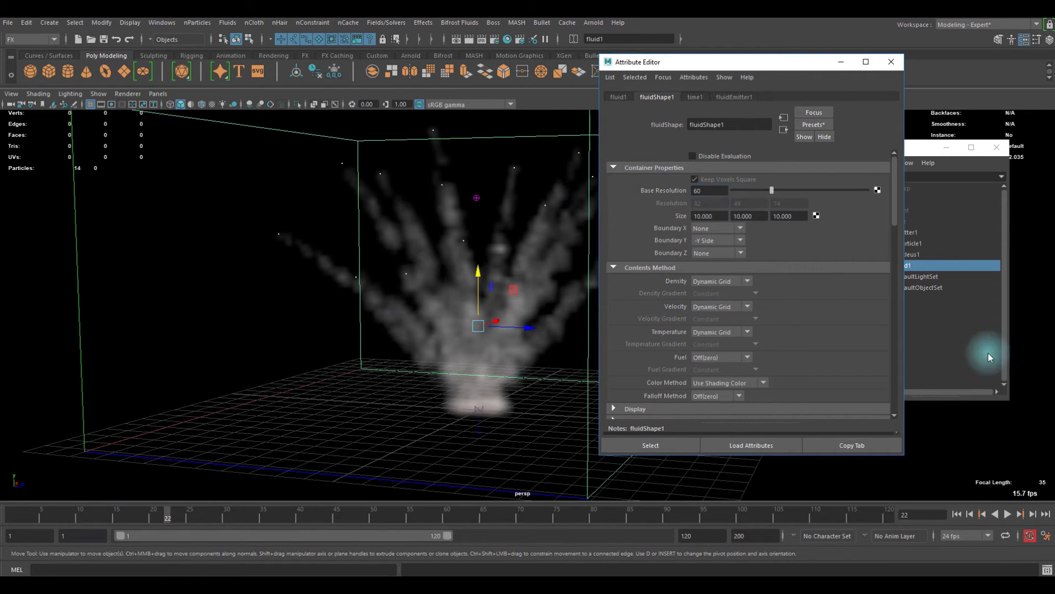
# Rerun the explosion simulation from the first frame and stop it at frame 21
pyautogui.click(957, 514)
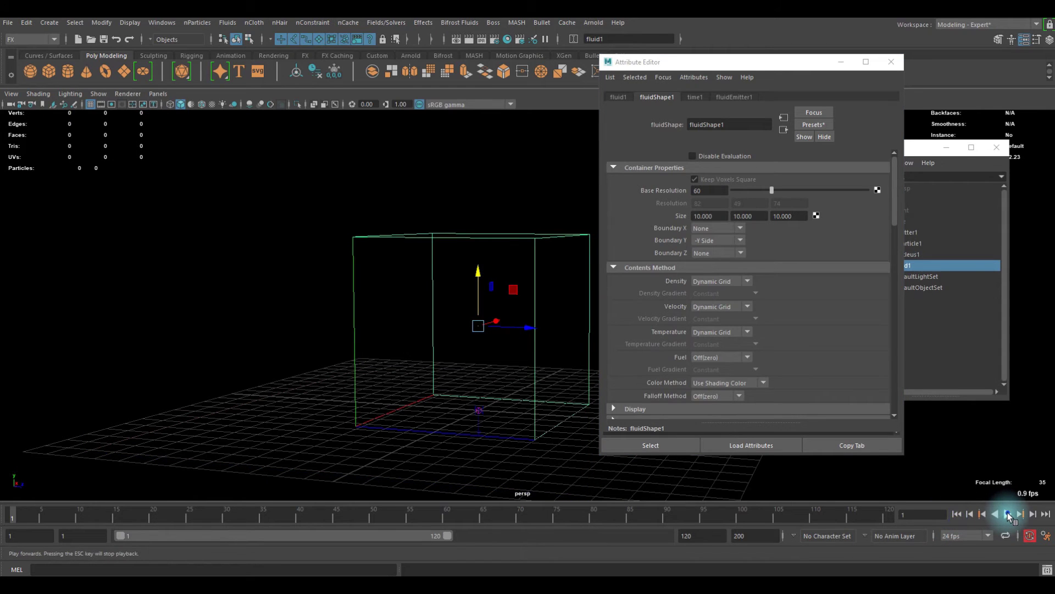
pyautogui.click(1008, 514)
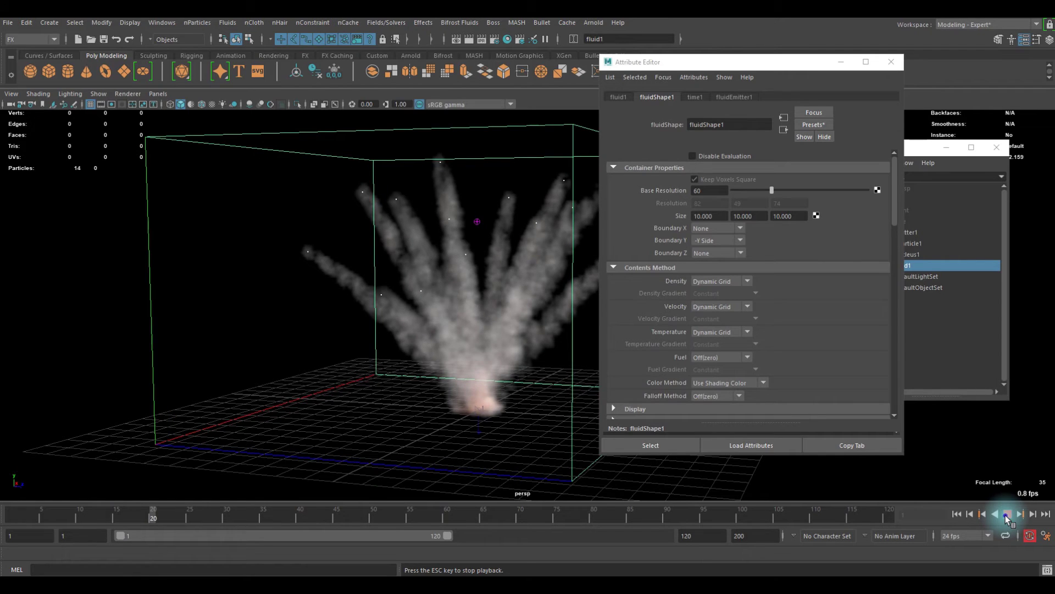
pyautogui.click(1005, 515)
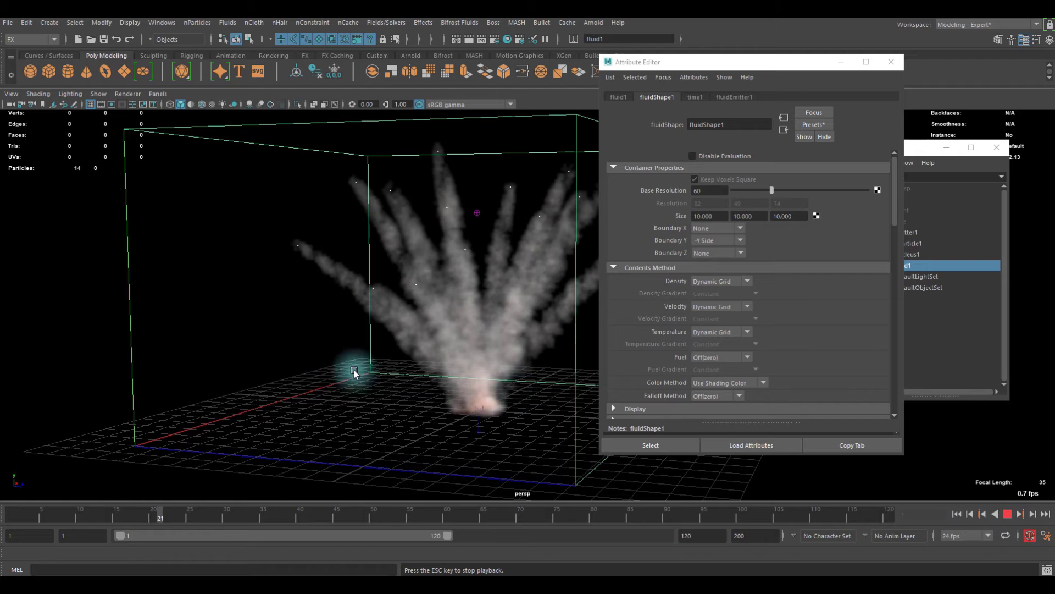
pyautogui.click(1009, 512)
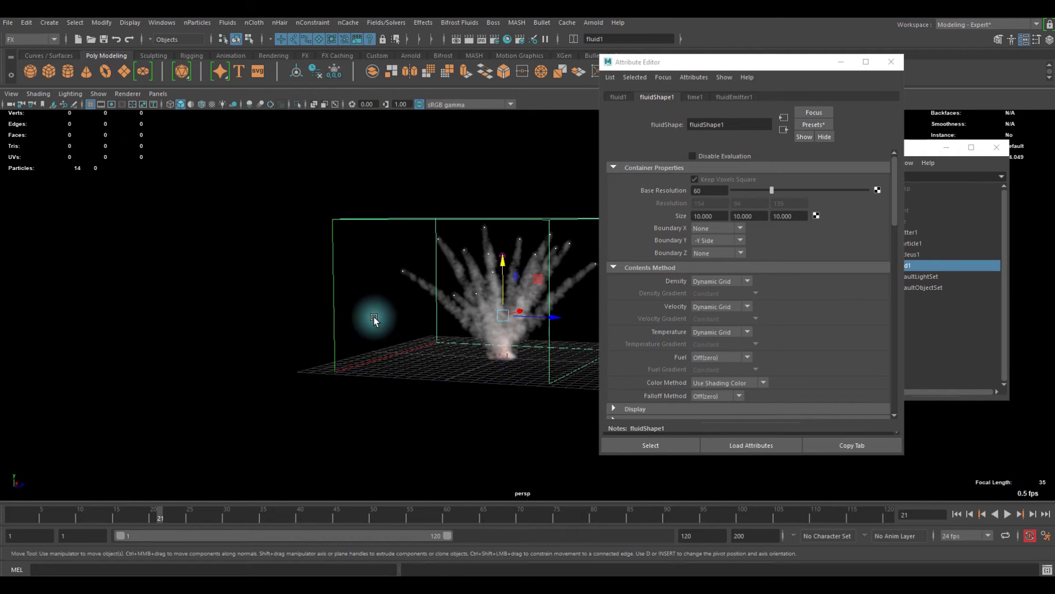
# Examine the higher-resolution smoke trails and the base of the explosion from several angles and distances
pyautogui.keyDown('alt'); pyautogui.moveTo(373, 316); pyautogui.dragTo(481, 371); pyautogui.keyUp('alt')
pyautogui.scroll(5, 405, 326)
pyautogui.keyDown('alt'); pyautogui.moveTo(481, 371); pyautogui.dragTo(473, 331, button='middle'); pyautogui.keyUp('alt')
pyautogui.keyDown('alt'); pyautogui.moveTo(473, 331); pyautogui.dragTo(366, 329); pyautogui.keyUp('alt')
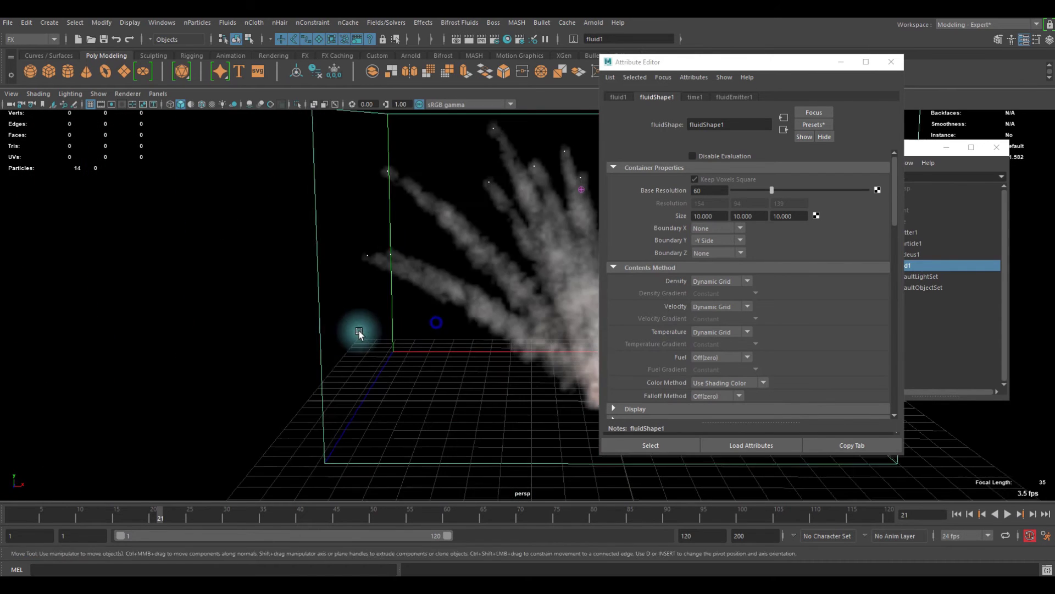
pyautogui.keyDown('alt'); pyautogui.moveTo(344, 328); pyautogui.dragTo(479, 341, button='right'); pyautogui.keyUp('alt')
pyautogui.keyDown('alt'); pyautogui.moveTo(477, 340); pyautogui.dragTo(432, 329); pyautogui.keyUp('alt')
pyautogui.keyDown('alt'); pyautogui.moveTo(455, 333); pyautogui.dragTo(454, 375, button='right'); pyautogui.keyUp('alt')
pyautogui.keyDown('alt'); pyautogui.moveTo(454, 375); pyautogui.dragTo(451, 379, button='middle'); pyautogui.keyUp('alt')
pyautogui.moveTo(451, 381)
pyautogui.keyDown('alt'); pyautogui.mouseDown()
pyautogui.moveTo(492, 322)
pyautogui.moveTo(403, 323)
pyautogui.moveTo(457, 329)
pyautogui.mouseUp(); pyautogui.keyUp('alt')
# Lower the shading Transparency of fluidShape1 so that the smoke becomes noticeably denser
pyautogui.scroll(-15, 710, 303)
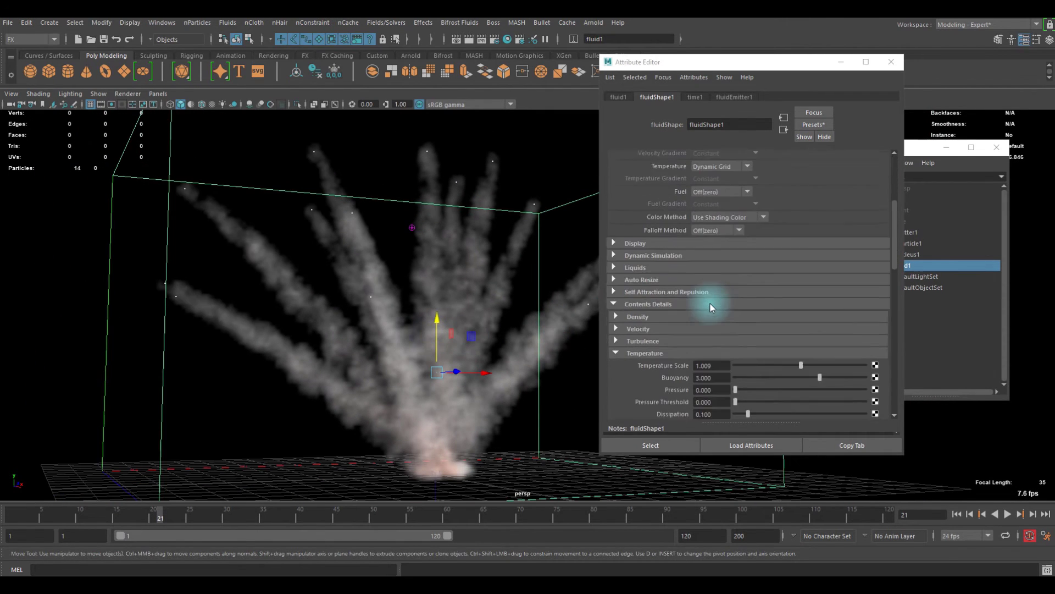
pyautogui.scroll(-10, 657, 268)
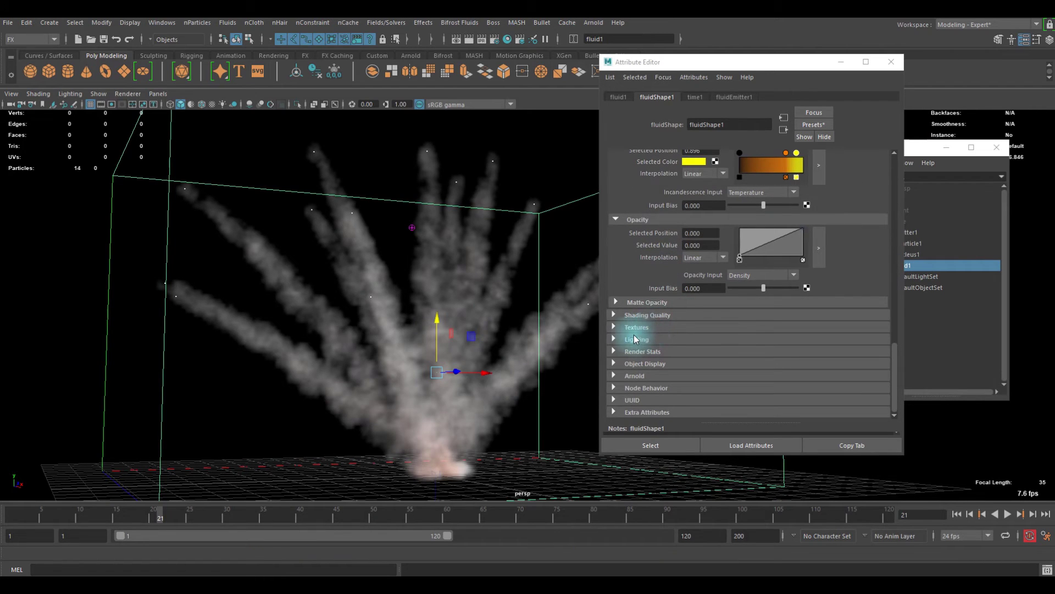
pyautogui.scroll(5, 636, 336)
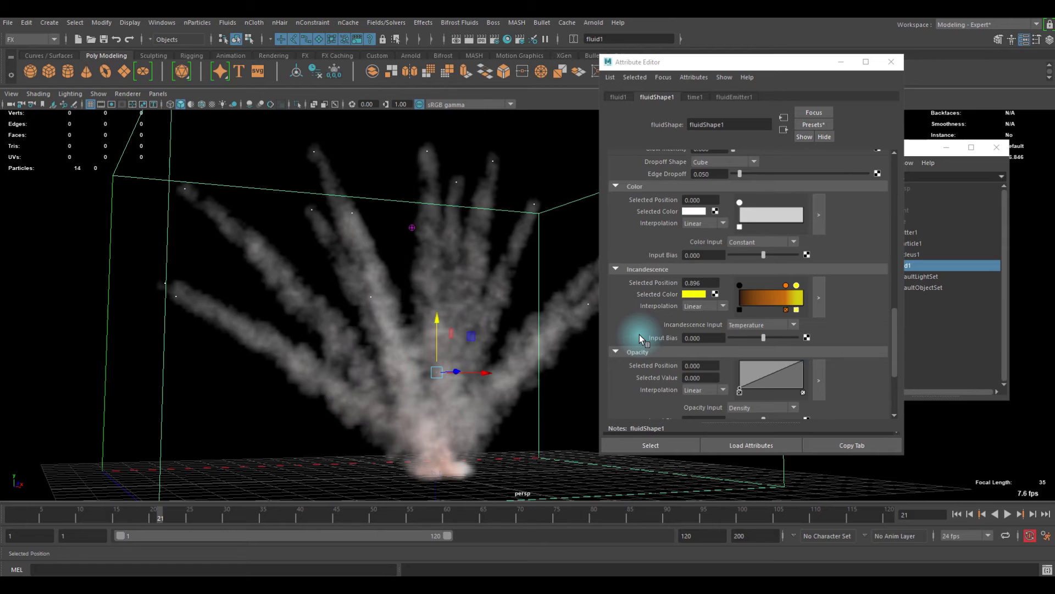
pyautogui.scroll(5, 641, 338)
pyautogui.scroll(3, 640, 336)
pyautogui.scroll(-2, 647, 334)
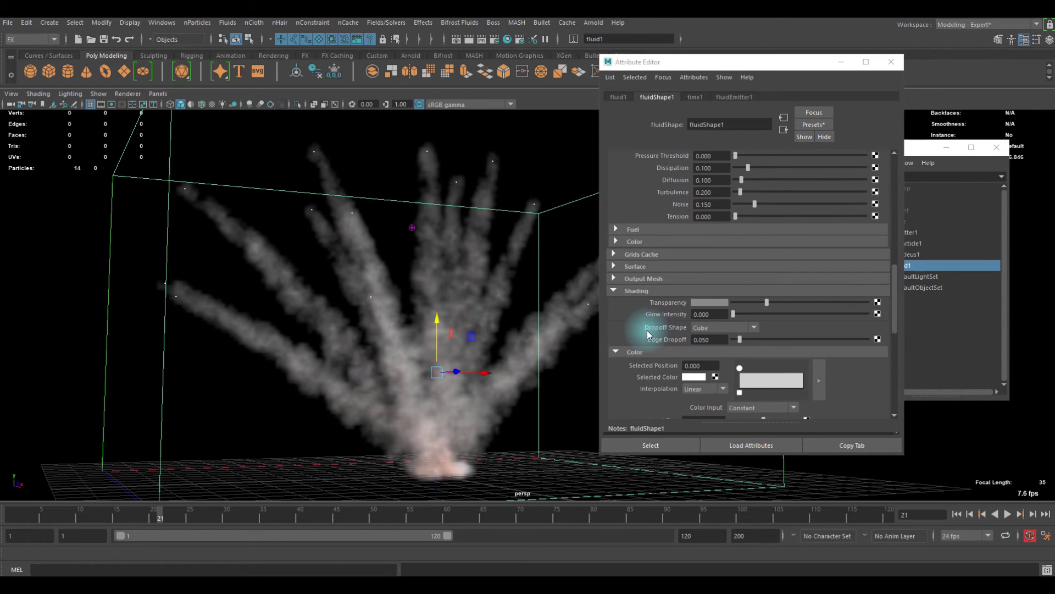
pyautogui.scroll(-4, 638, 308)
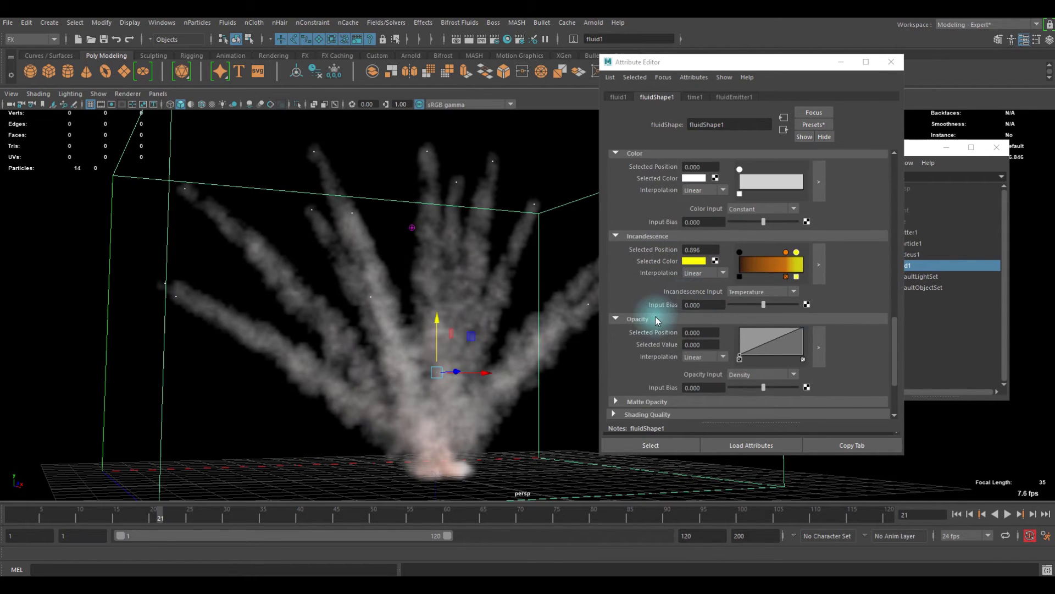
pyautogui.scroll(5, 683, 306)
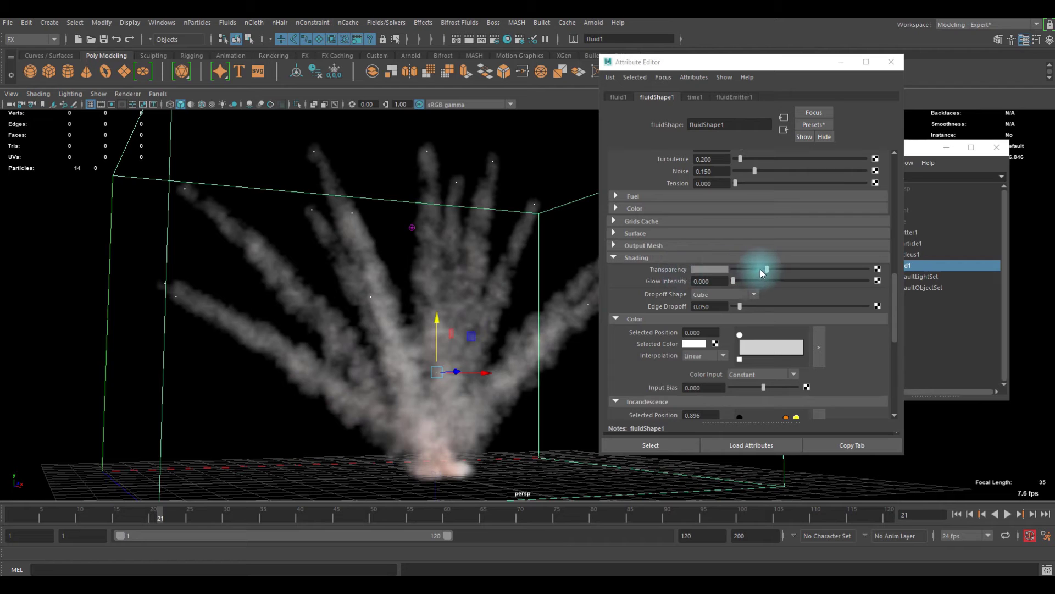
pyautogui.moveTo(763, 268); pyautogui.dragTo(747, 269)
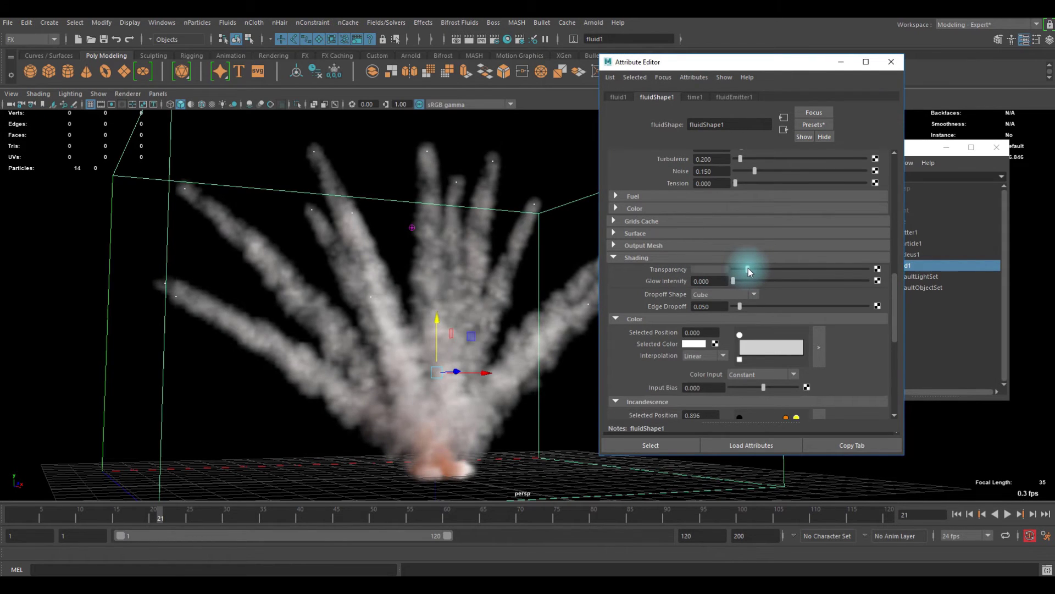
pyautogui.moveTo(747, 268); pyautogui.dragTo(743, 268)
# Inspect the denser smoke trails and the glowing base up close and from around the explosion
pyautogui.scroll(8, 430, 318)
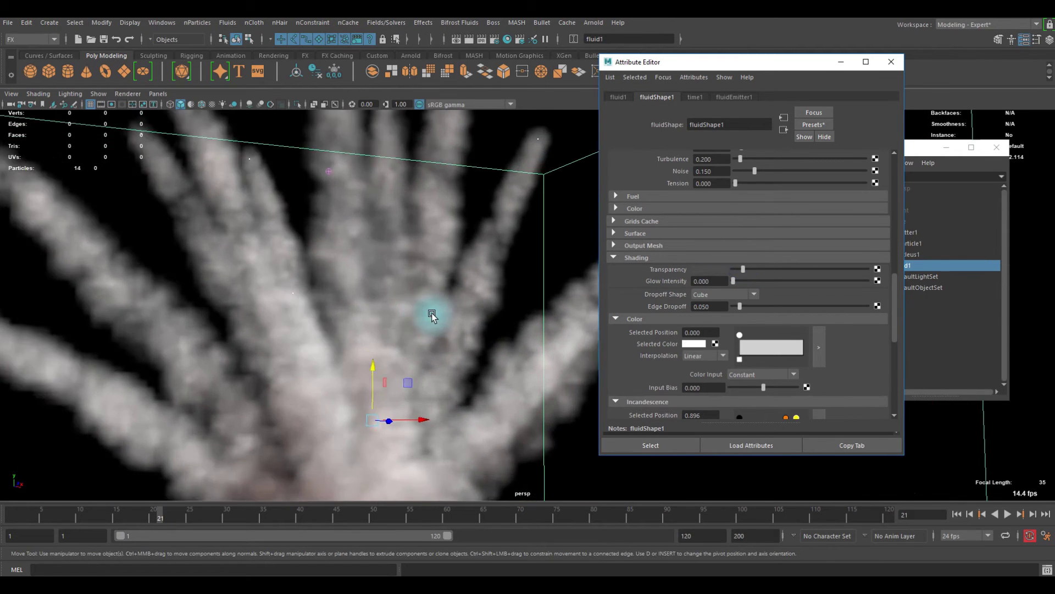
pyautogui.keyDown('alt'); pyautogui.moveTo(419, 308); pyautogui.dragTo(396, 311); pyautogui.keyUp('alt')
pyautogui.keyDown('alt'); pyautogui.moveTo(466, 308); pyautogui.dragTo(306, 309, button='right'); pyautogui.keyUp('alt')
pyautogui.keyDown('alt'); pyautogui.moveTo(306, 308); pyautogui.dragTo(435, 309); pyautogui.keyUp('alt')
pyautogui.keyDown('alt'); pyautogui.moveTo(436, 310); pyautogui.dragTo(266, 329, button='right'); pyautogui.keyUp('alt')
pyautogui.keyDown('alt'); pyautogui.moveTo(362, 334); pyautogui.dragTo(485, 331); pyautogui.keyUp('alt')
pyautogui.keyDown('alt'); pyautogui.moveTo(486, 332); pyautogui.dragTo(414, 330, button='right'); pyautogui.keyUp('alt')
pyautogui.keyDown('alt'); pyautogui.moveTo(505, 343); pyautogui.dragTo(527, 361); pyautogui.keyUp('alt')
# Reduce the shading Transparency further by choosing a darker grey, adjusting its HSV value while keeping saturation at 0
pyautogui.scroll(-2, 727, 351)
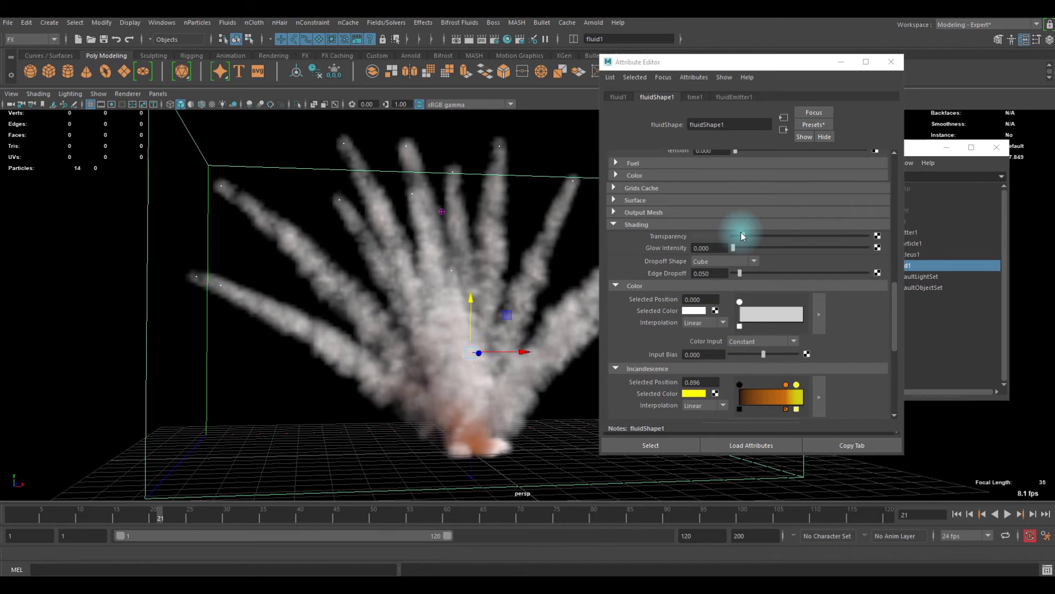
pyautogui.moveTo(737, 236); pyautogui.dragTo(737, 239)
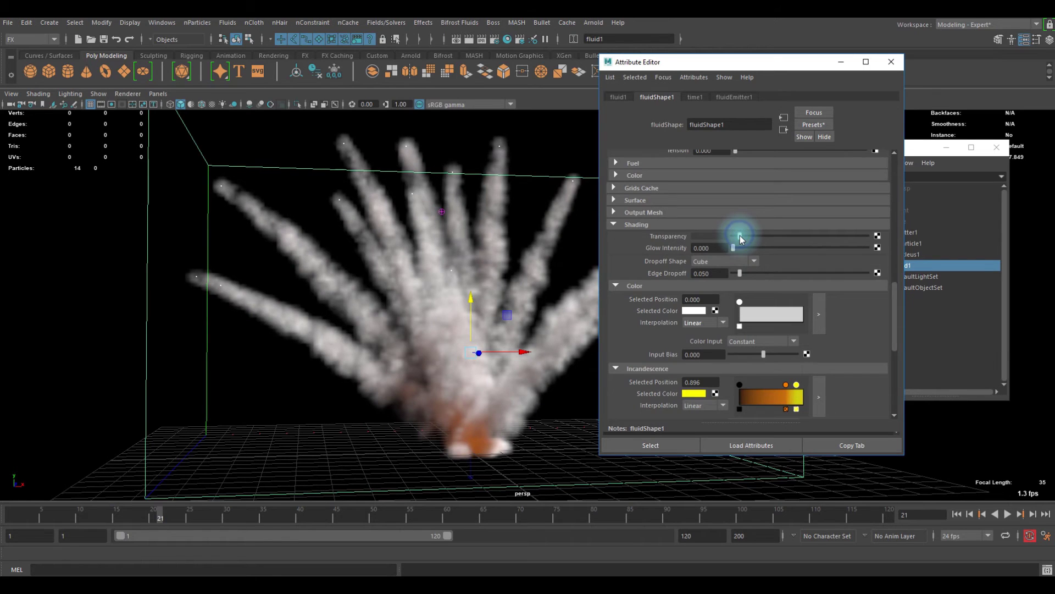
pyautogui.click(716, 235)
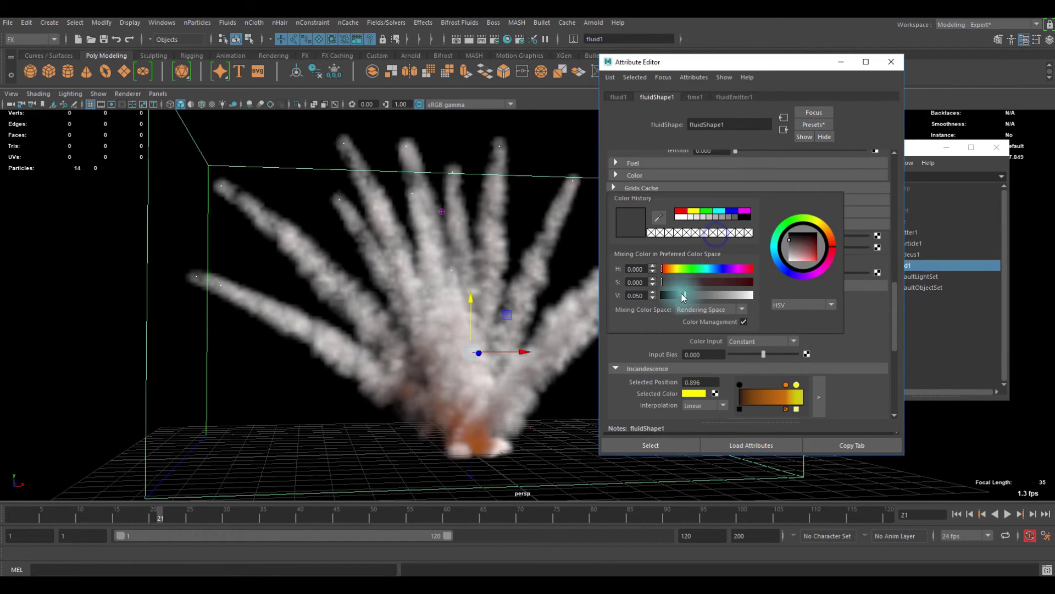
pyautogui.moveTo(680, 295); pyautogui.dragTo(682, 297)
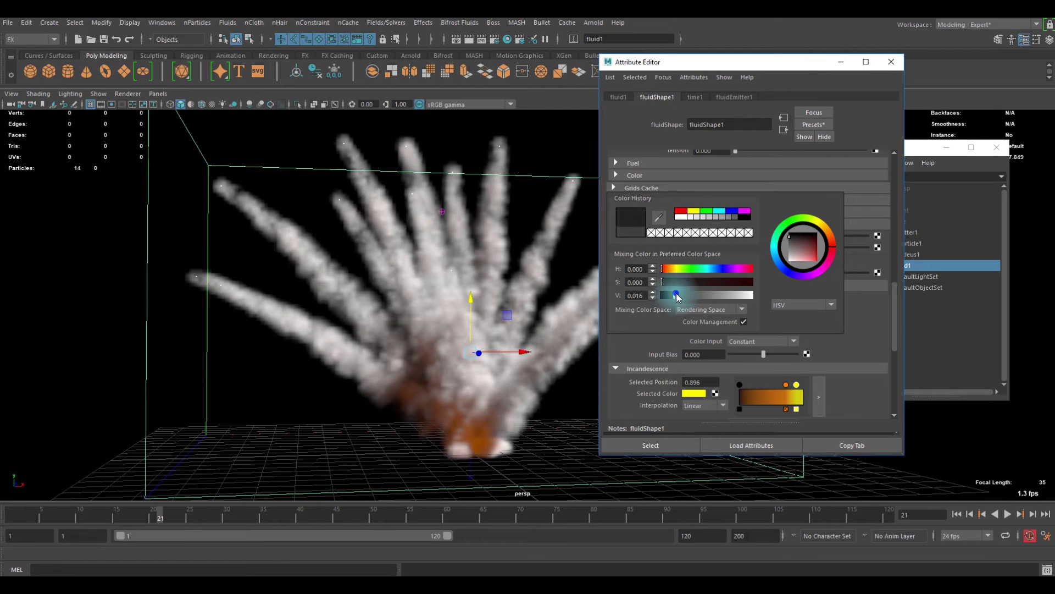
pyautogui.moveTo(678, 297); pyautogui.dragTo(684, 298)
# Enlarge the Opacity ramp of fluidShape1 and add a point at position 0.3464 with value 0.5328
pyautogui.scroll(-4, 801, 365)
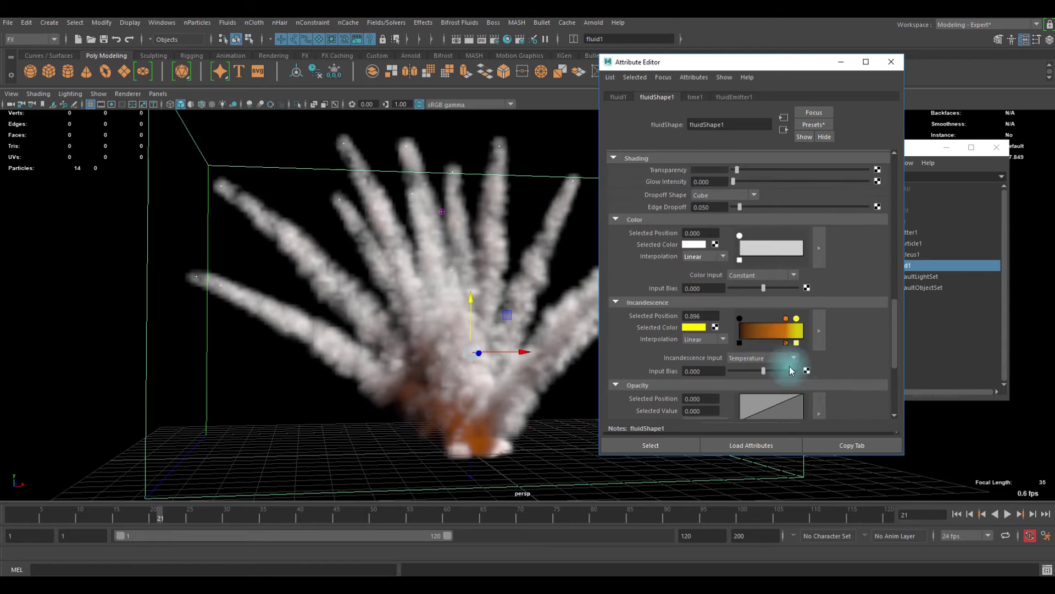
pyautogui.click(813, 360)
pyautogui.moveTo(635, 154); pyautogui.dragTo(743, 166)
pyautogui.click(801, 339)
pyautogui.moveTo(761, 295); pyautogui.dragTo(762, 311)
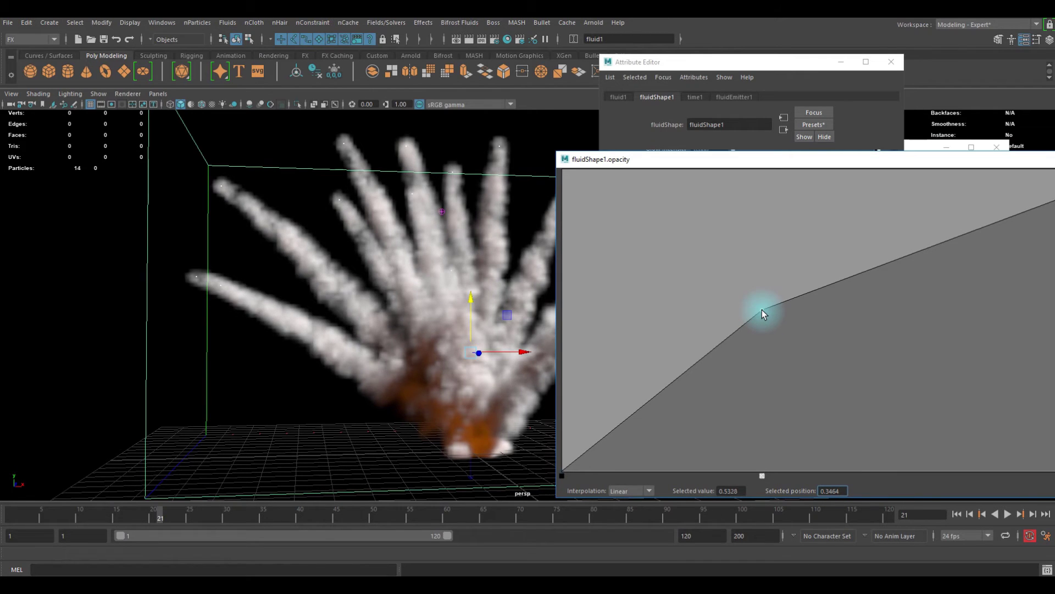
# Examine the effect of the raised opacity curve on the trails and base from close and distant viewpoints
pyautogui.moveTo(618, 164); pyautogui.dragTo(791, 202)
pyautogui.keyDown('alt'); pyautogui.moveTo(385, 341); pyautogui.dragTo(420, 305); pyautogui.keyUp('alt')
pyautogui.scroll(5, 433, 354)
pyautogui.keyDown('alt'); pyautogui.moveTo(303, 336); pyautogui.dragTo(499, 319); pyautogui.keyUp('alt')
pyautogui.scroll(3, 440, 309)
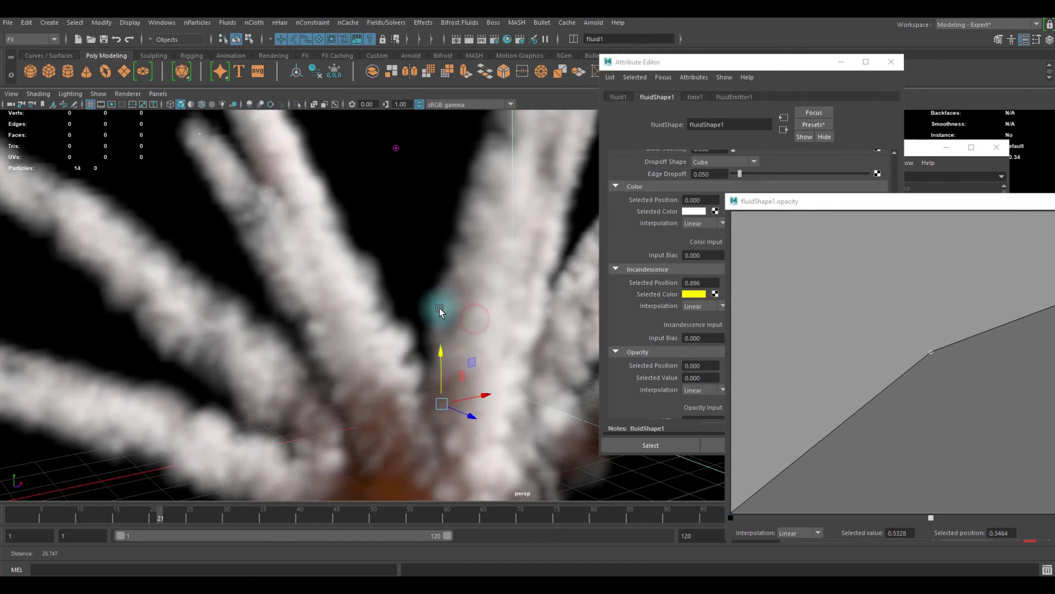
pyautogui.keyDown('alt'); pyautogui.moveTo(440, 309); pyautogui.dragTo(420, 310, button='right'); pyautogui.keyUp('alt')
pyautogui.keyDown('alt'); pyautogui.moveTo(420, 310); pyautogui.dragTo(368, 309); pyautogui.keyUp('alt')
pyautogui.keyDown('alt'); pyautogui.moveTo(397, 350); pyautogui.dragTo(413, 344); pyautogui.keyUp('alt')
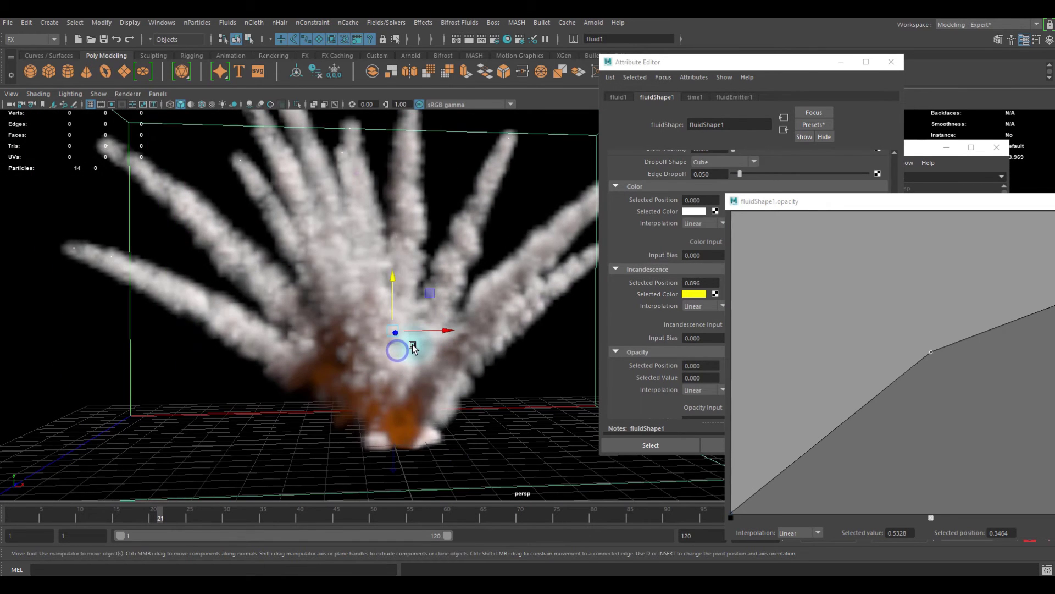
pyautogui.scroll(-3, 413, 344)
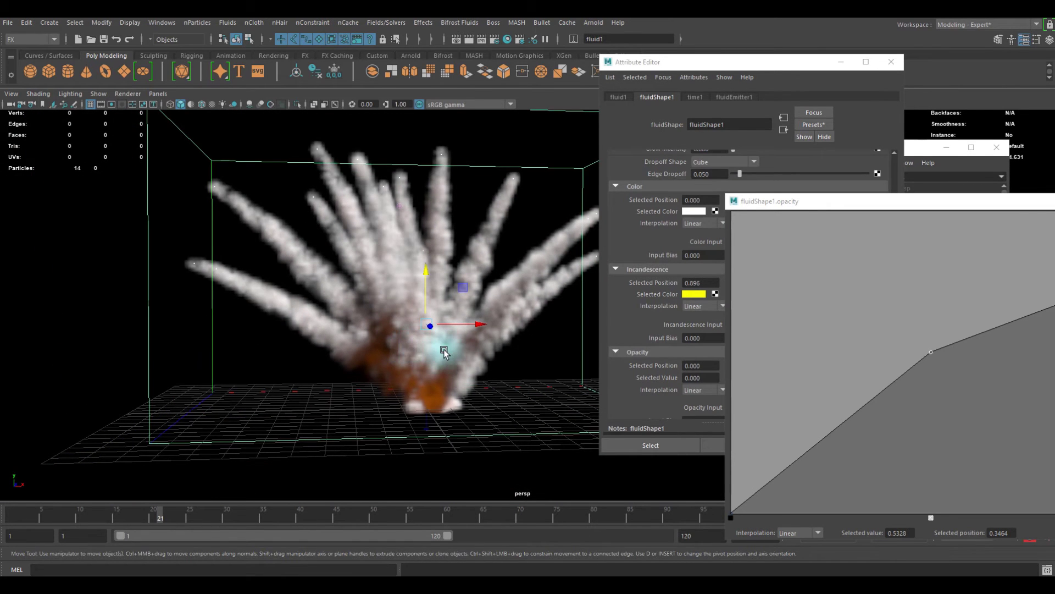
pyautogui.keyDown('alt'); pyautogui.moveTo(337, 332); pyautogui.dragTo(376, 357); pyautogui.keyUp('alt')
# Close the enlarged opacity ramp and change the fluid's shading color from white to a darker grey
pyautogui.moveTo(783, 201); pyautogui.dragTo(365, 230)
pyautogui.click(884, 229)
pyautogui.click(694, 211)
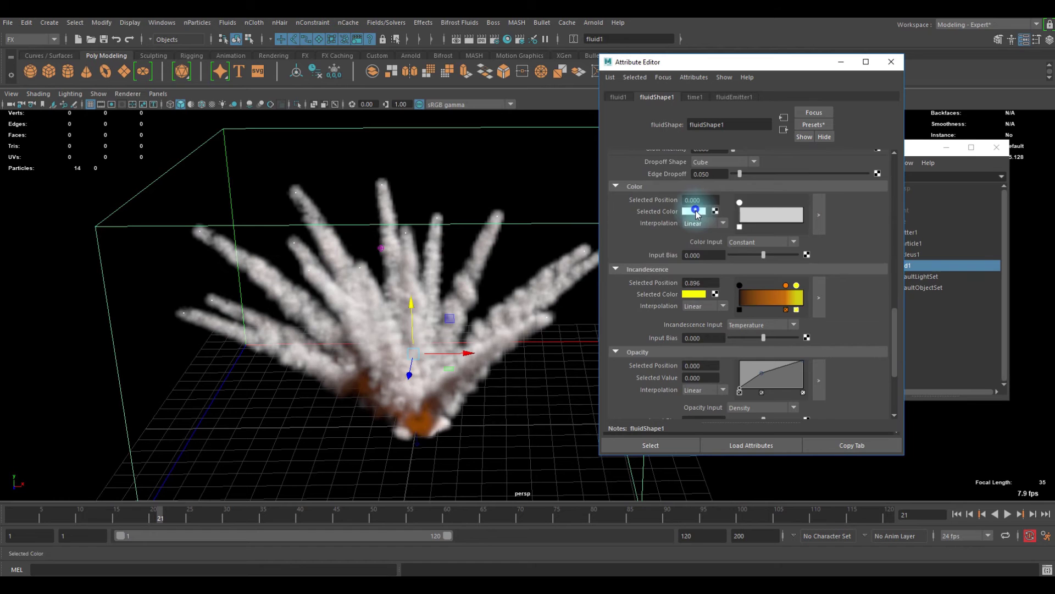
pyautogui.click(687, 267)
pyautogui.moveTo(477, 341)
pyautogui.keyDown('alt'); pyautogui.mouseDown()
pyautogui.moveTo(478, 324)
pyautogui.moveTo(528, 329)
pyautogui.moveTo(422, 333)
pyautogui.moveTo(471, 326)
pyautogui.moveTo(479, 337)
pyautogui.moveTo(419, 360)
pyautogui.moveTo(445, 353)
pyautogui.moveTo(408, 344)
pyautogui.moveTo(482, 338)
pyautogui.moveTo(420, 318)
pyautogui.moveTo(440, 314)
pyautogui.moveTo(529, 320)
pyautogui.moveTo(477, 326)
pyautogui.moveTo(490, 336)
pyautogui.moveTo(462, 329)
pyautogui.mouseUp(); pyautogui.keyUp('alt')
pyautogui.scroll(2, 478, 324)
pyautogui.scroll(2, 536, 321)
pyautogui.scroll(-1, 459, 312)
# Expand the Density group of Contents Details and set the density Gradient Force to 40
pyautogui.scroll(10, 756, 266)
pyautogui.scroll(4, 738, 357)
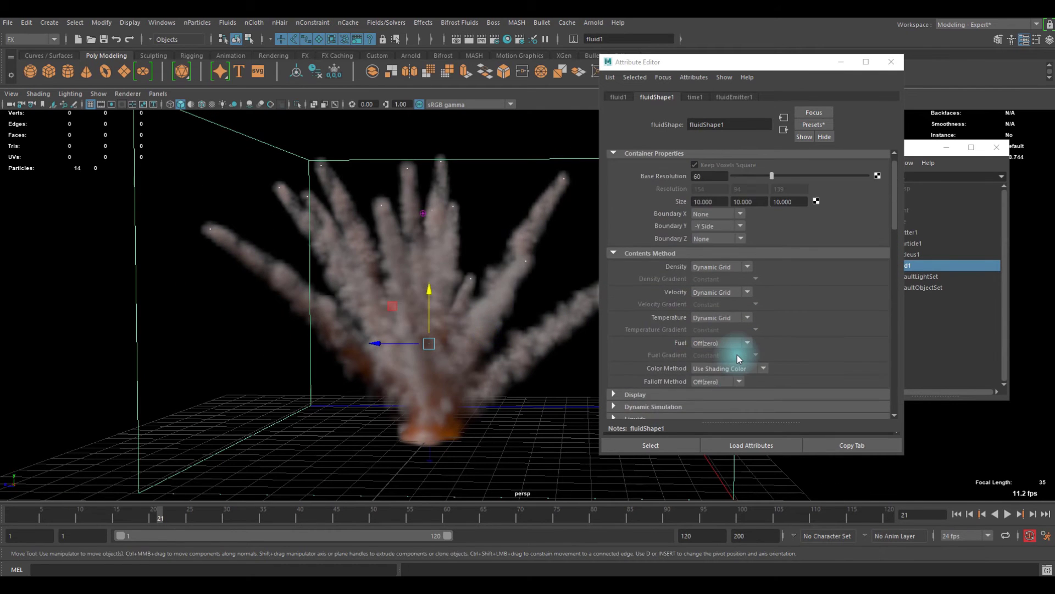
pyautogui.scroll(-7, 737, 355)
pyautogui.scroll(-4, 736, 358)
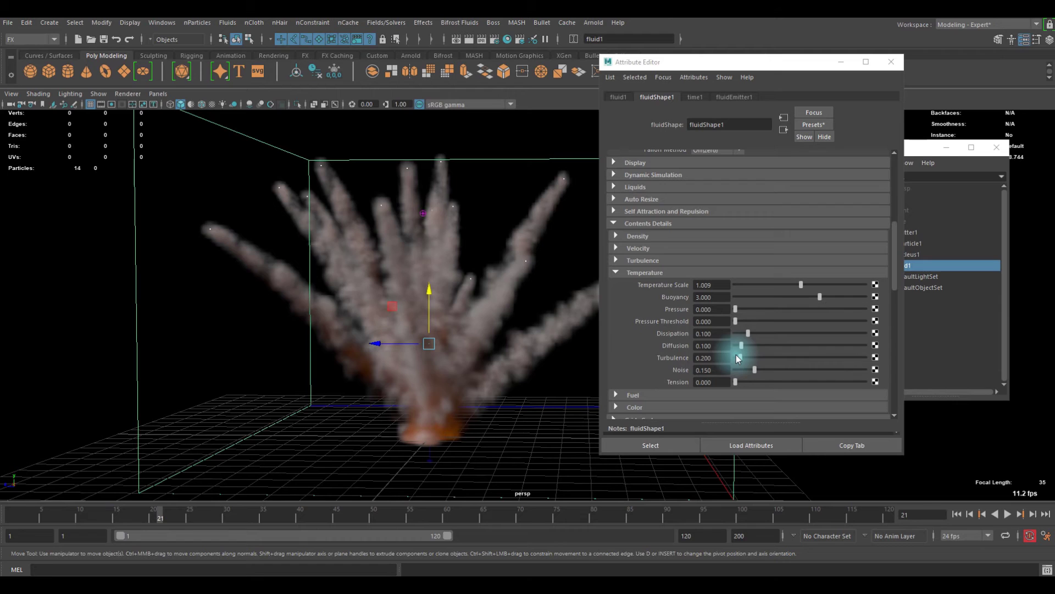
pyautogui.click(638, 236)
pyautogui.click(712, 357)
pyautogui.write('40')
pyautogui.press('Return')
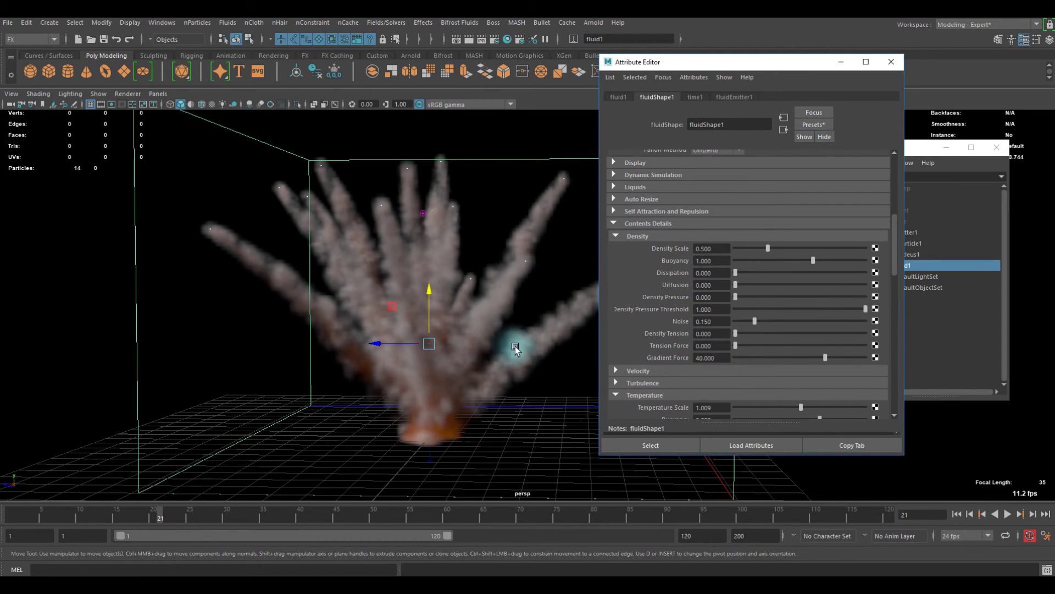
pyautogui.keyDown('alt'); pyautogui.moveTo(400, 405); pyautogui.dragTo(439, 377, button='right'); pyautogui.keyUp('alt')
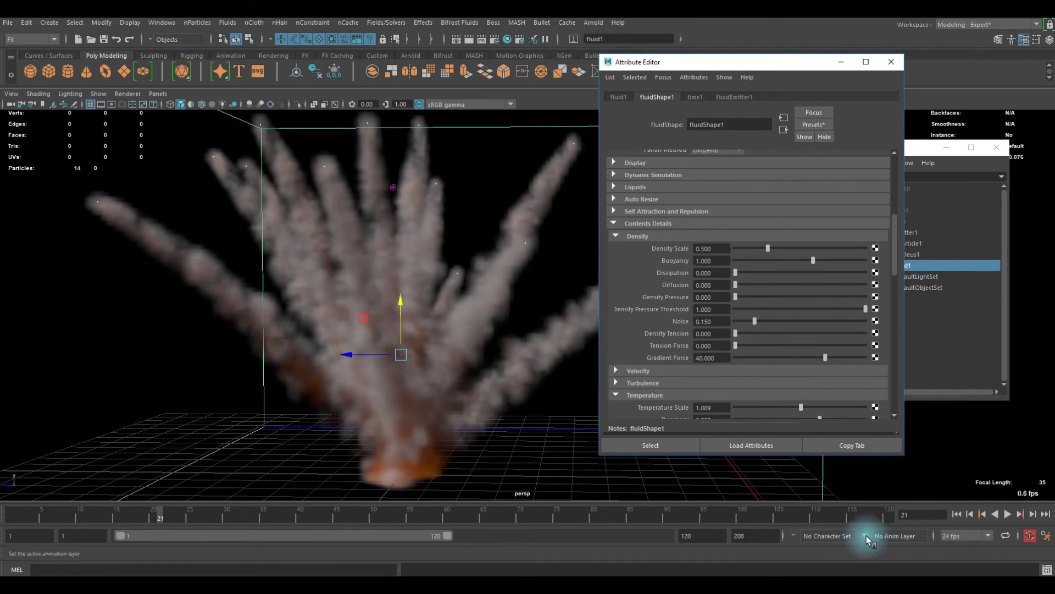
# Set the fluid's density Dissipation to 0.5 and replay the simulation from frame 1, stopping at about frame 19
pyautogui.scroll(-4, 522, 371)
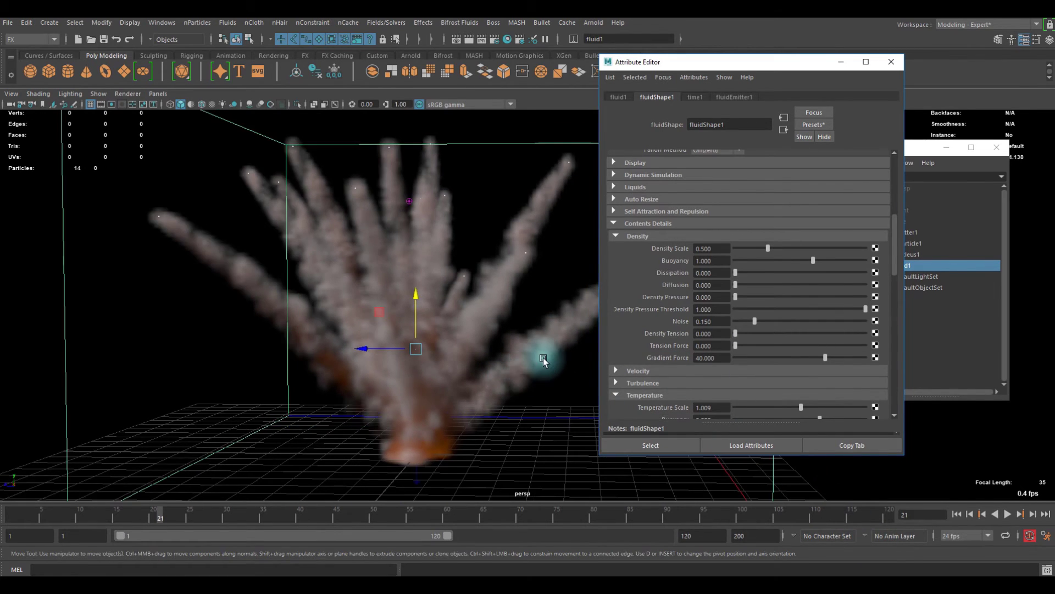
pyautogui.scroll(3, 510, 366)
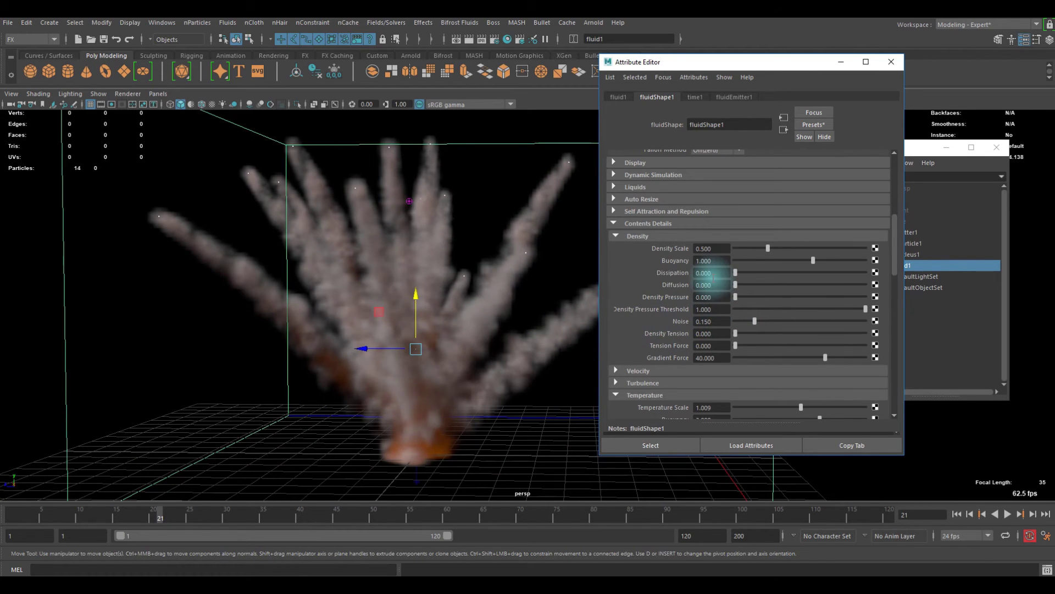
pyautogui.click(714, 272)
pyautogui.write('.5')
pyautogui.press('Return')
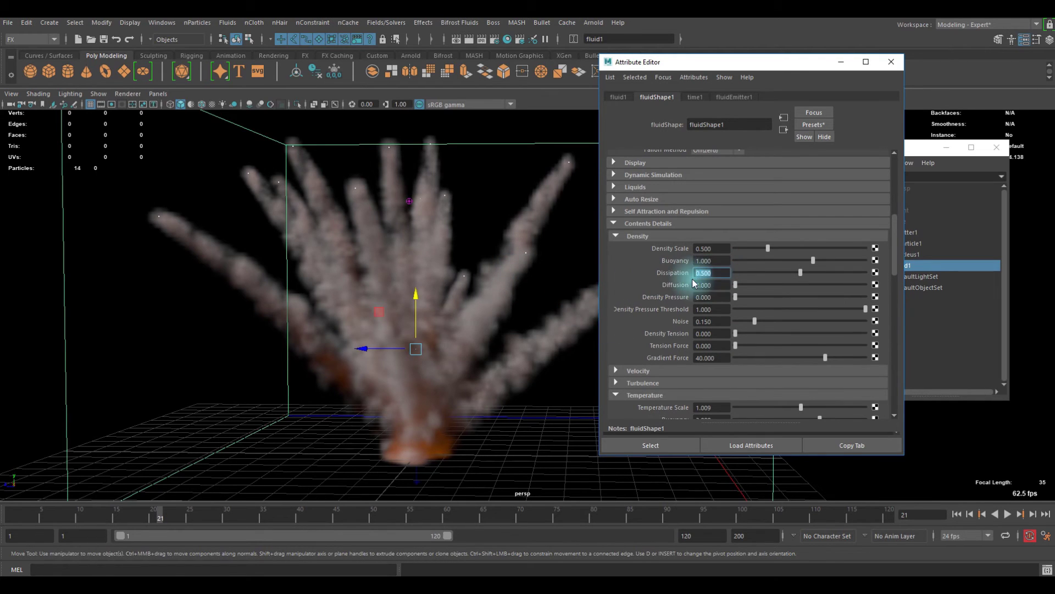
pyautogui.click(714, 270)
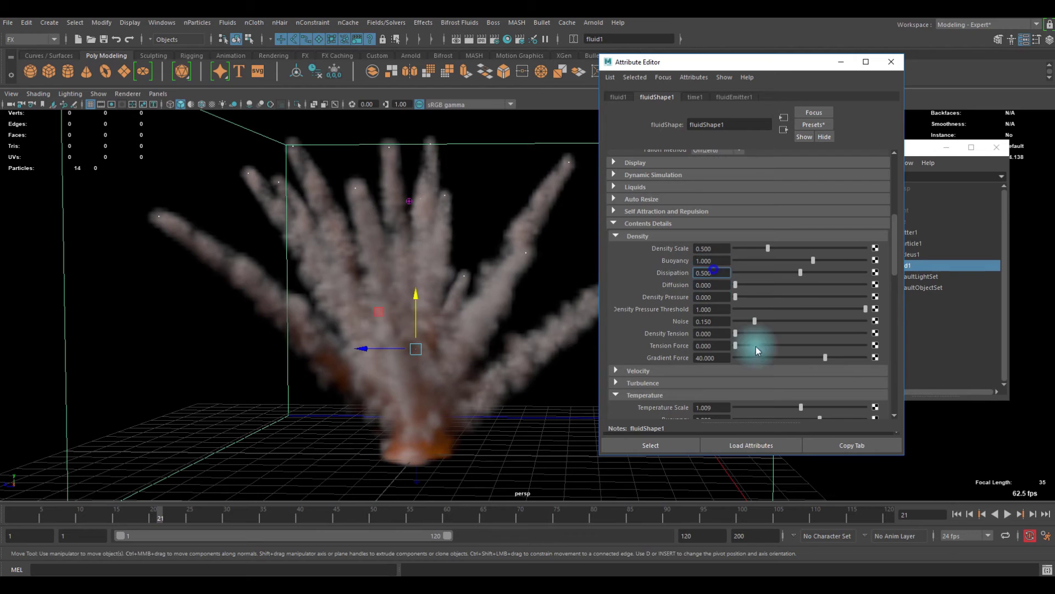
pyautogui.click(959, 512)
pyautogui.click(1006, 514)
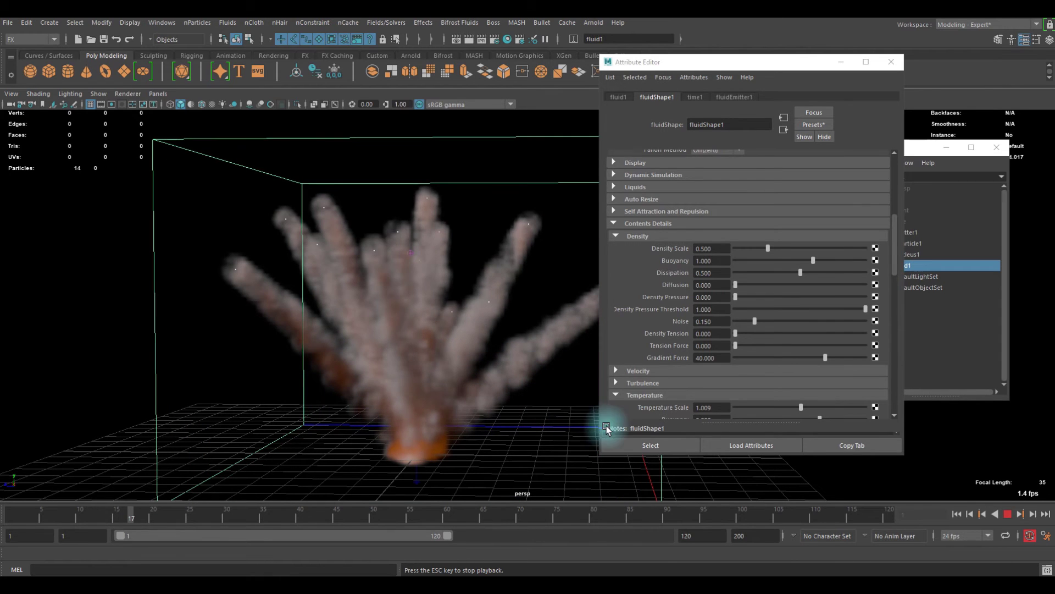
pyautogui.click(1008, 516)
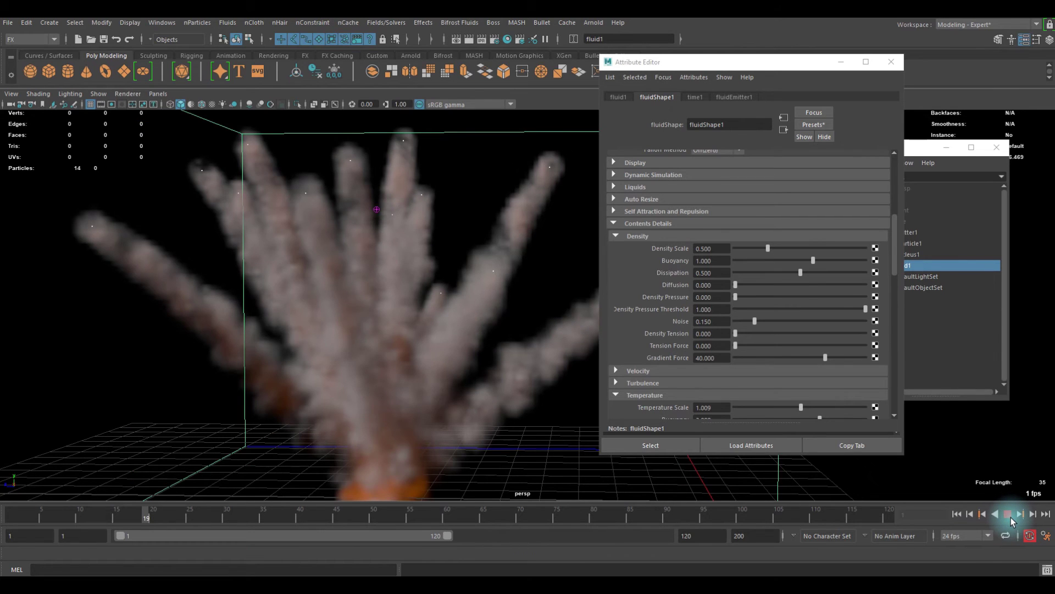
# Raise the density Gradient Force to 80 and rerun the simulation from frame 1 to frame 21
pyautogui.doubleClick(714, 358)
pyautogui.write('80')
pyautogui.press('Return')
pyautogui.click(956, 514)
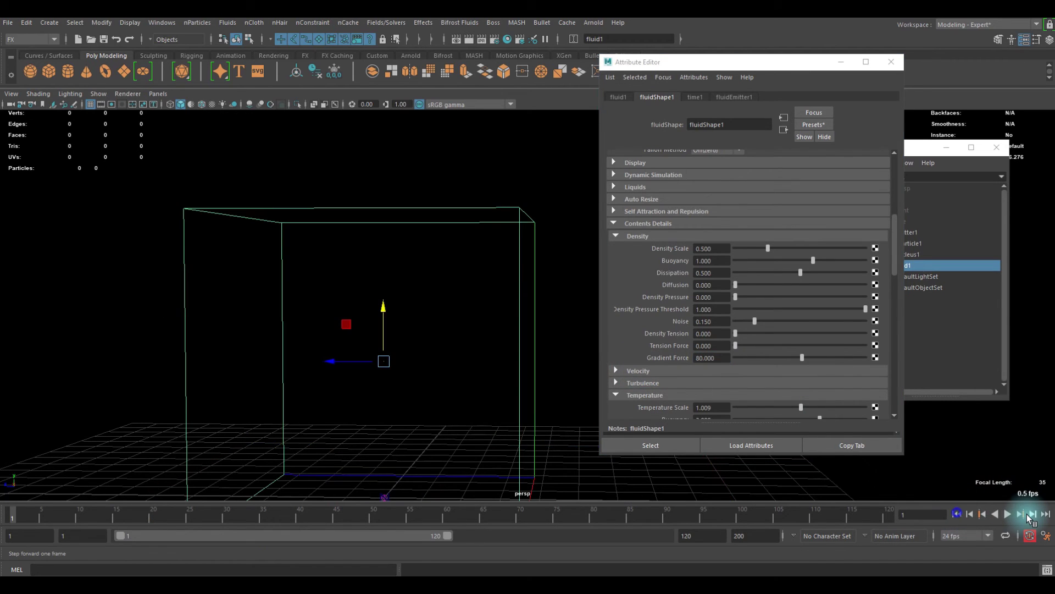
pyautogui.click(1008, 513)
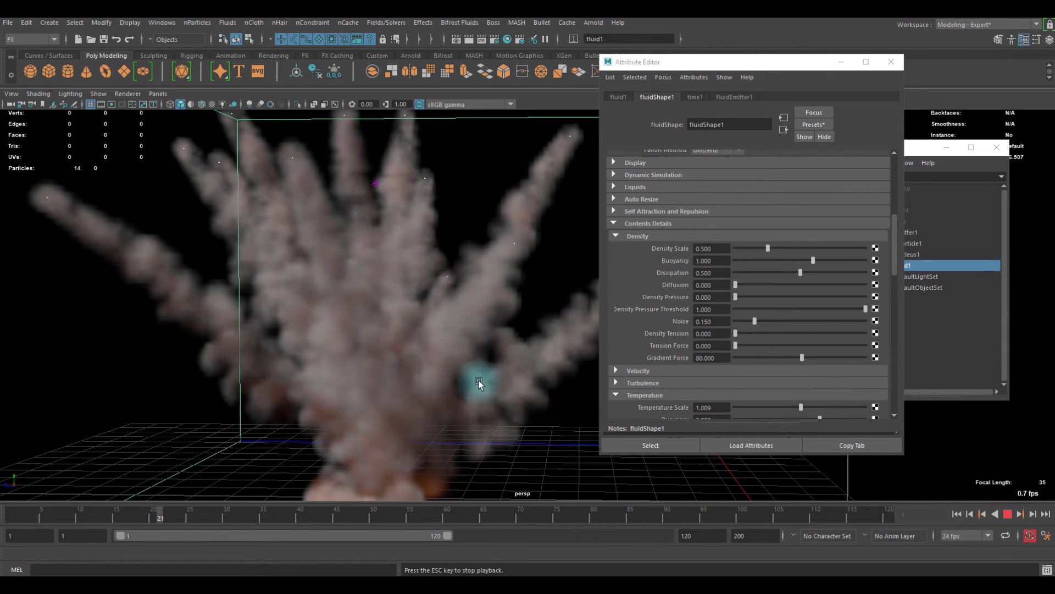
pyautogui.press('Escape')
# Examine the smoke trails and base at frame 21 from several angles and distances
pyautogui.scroll(-8, 480, 381)
pyautogui.scroll(5, 586, 374)
pyautogui.keyDown('alt'); pyautogui.moveTo(586, 374); pyautogui.dragTo(527, 363); pyautogui.keyUp('alt')
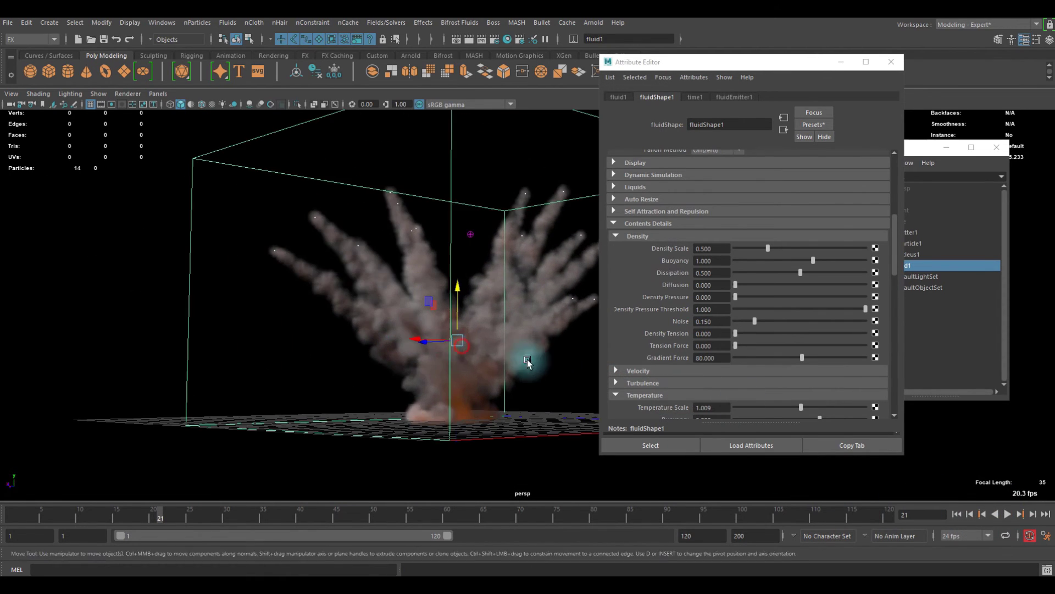
pyautogui.keyDown('alt'); pyautogui.moveTo(438, 358); pyautogui.dragTo(709, 358); pyautogui.keyUp('alt')
pyautogui.keyDown('alt'); pyautogui.moveTo(467, 365); pyautogui.dragTo(396, 340); pyautogui.keyUp('alt')
pyautogui.keyDown('alt'); pyautogui.moveTo(396, 339); pyautogui.dragTo(425, 353, button='right'); pyautogui.keyUp('alt')
pyautogui.moveTo(425, 353)
pyautogui.keyDown('alt'); pyautogui.mouseDown()
pyautogui.moveTo(368, 339)
pyautogui.moveTo(484, 362)
pyautogui.mouseUp(); pyautogui.keyUp('alt')
# Expand the Turbulence group of the fluid's Contents Details and set its Strength to 0.3
pyautogui.scroll(-3, 801, 350)
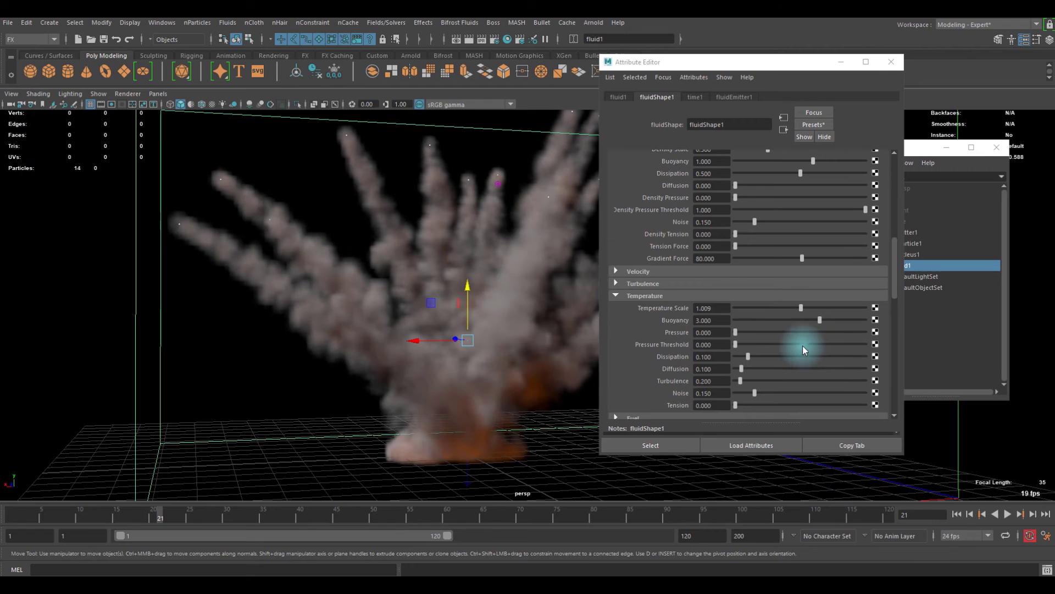
pyautogui.click(652, 283)
pyautogui.click(714, 296)
pyautogui.write('.2')
pyautogui.press('Return')
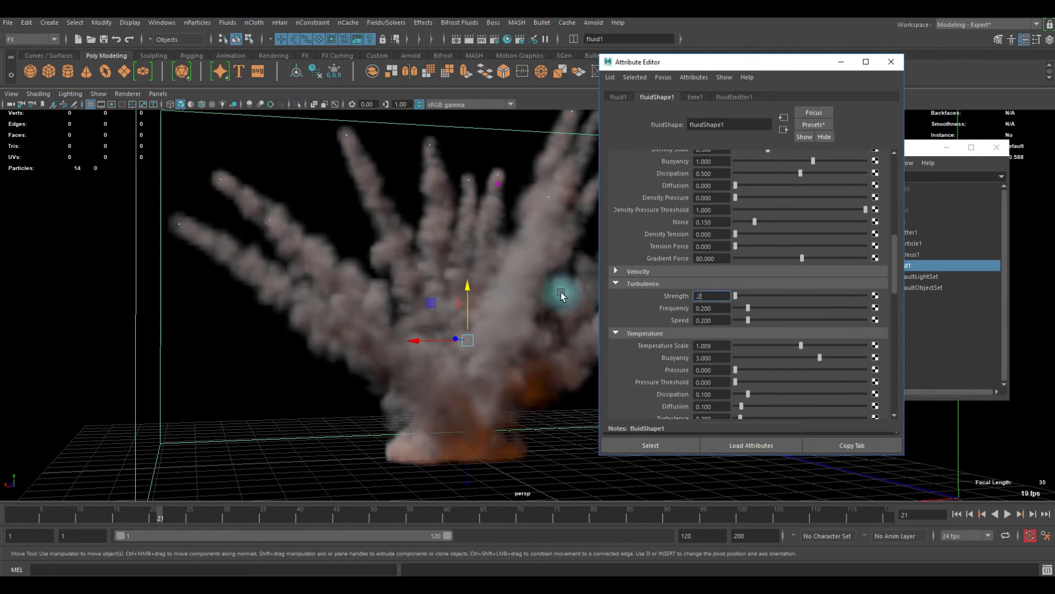
pyautogui.click(711, 296)
pyautogui.write('.4')
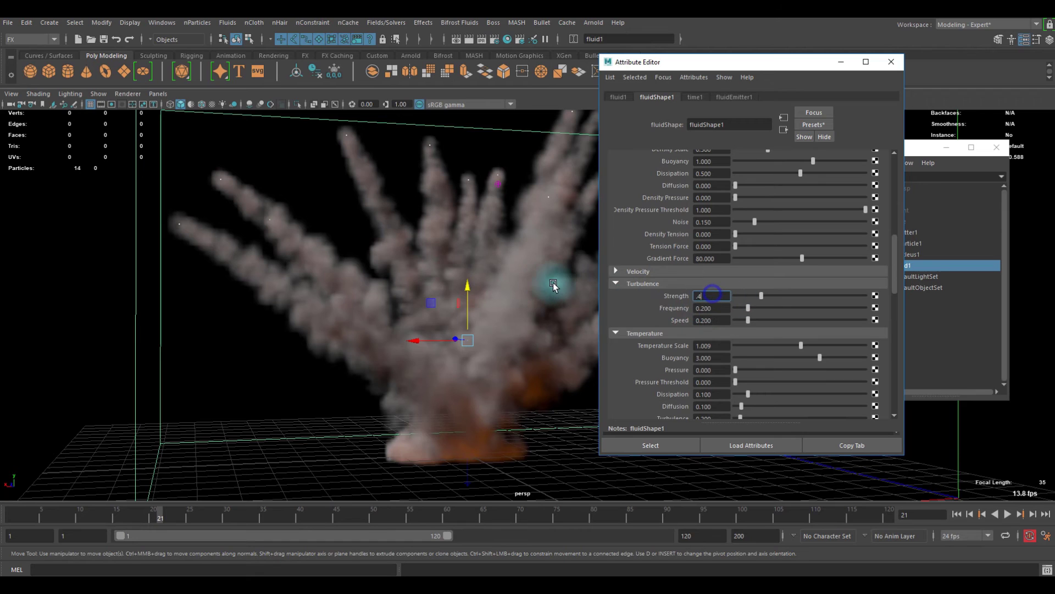
pyautogui.moveTo(698, 296); pyautogui.dragTo(590, 296)
pyautogui.write('.3')
pyautogui.press('Return')
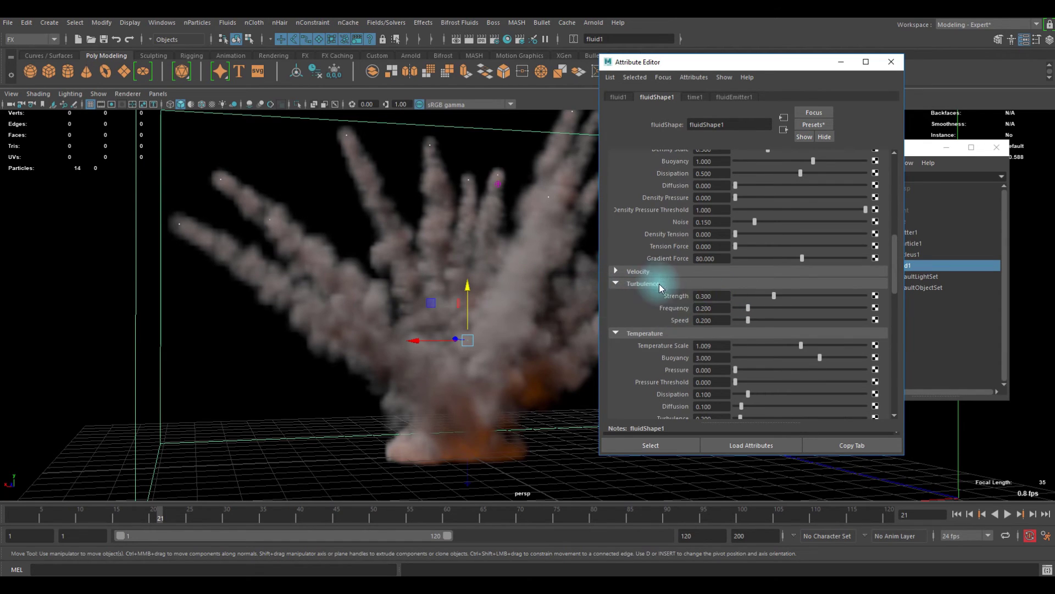
# Replay the simulation from frame 1 to frame 20 and inspect the turbulence's effect on the trails from different angles
pyautogui.scroll(5, 660, 274)
pyautogui.scroll(-6, 662, 266)
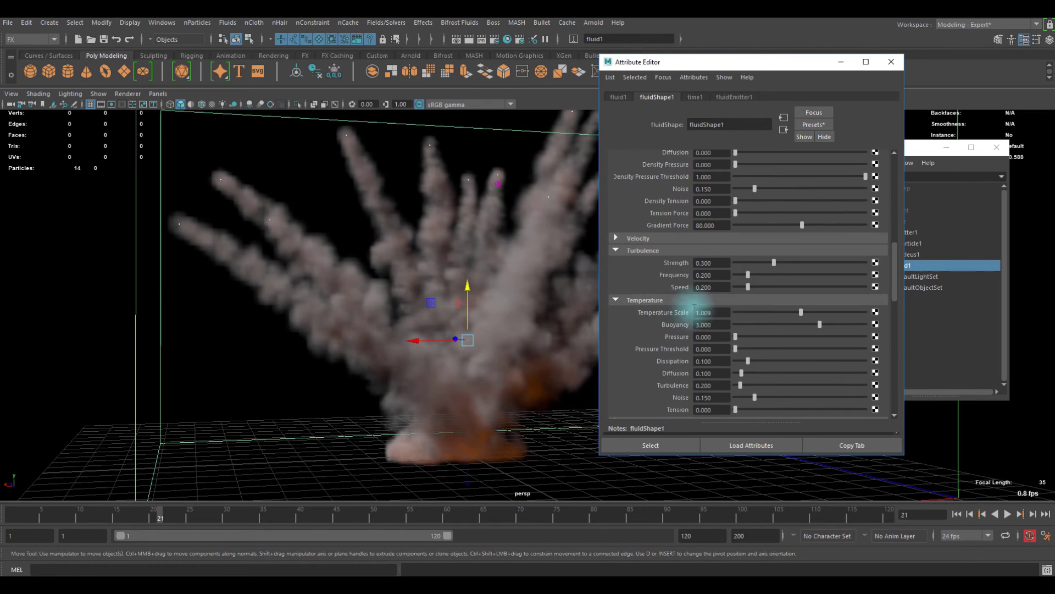
pyautogui.scroll(2, 648, 247)
pyautogui.scroll(-3, 671, 265)
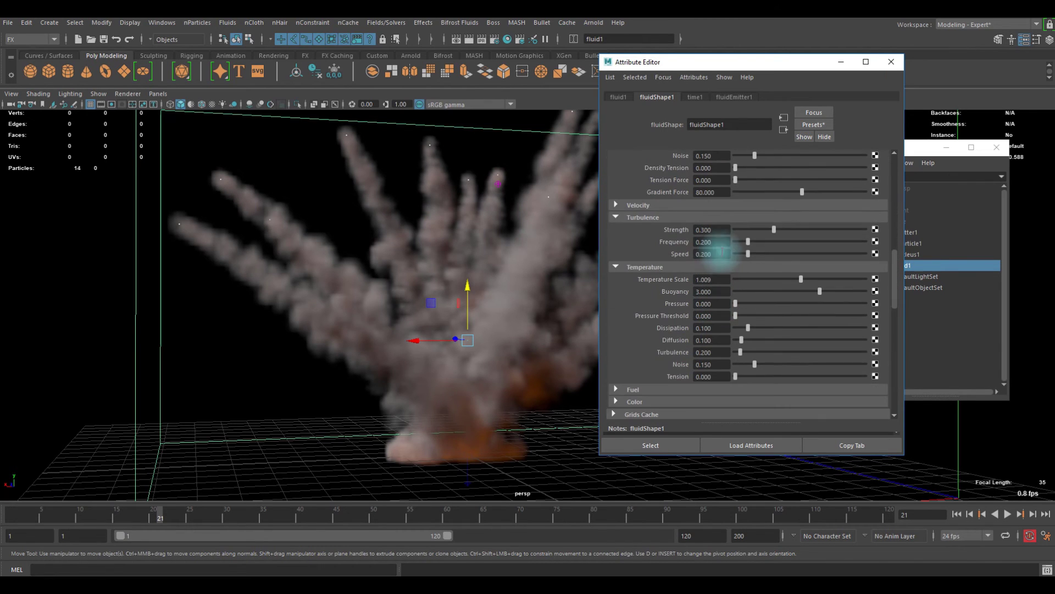
pyautogui.click(957, 514)
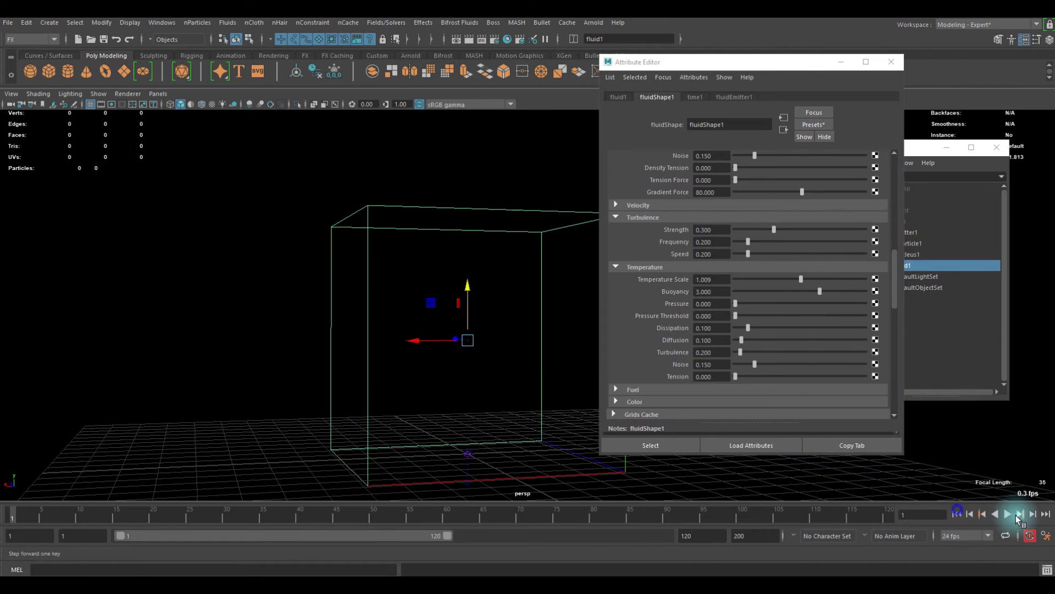
pyautogui.click(1008, 513)
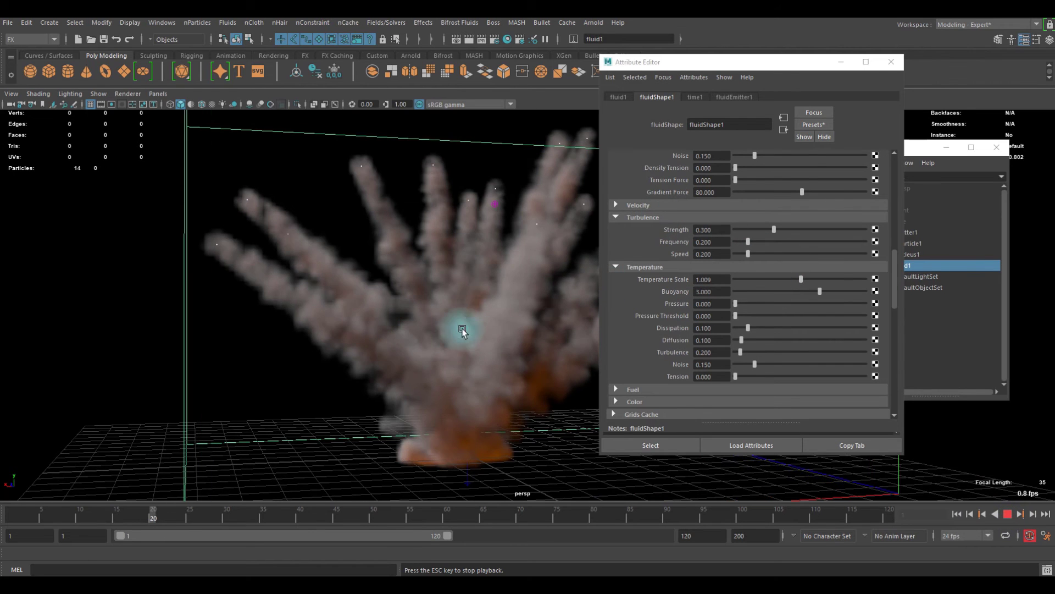
pyautogui.press('Escape')
pyautogui.keyDown('alt'); pyautogui.moveTo(330, 360); pyautogui.dragTo(643, 322); pyautogui.keyUp('alt')
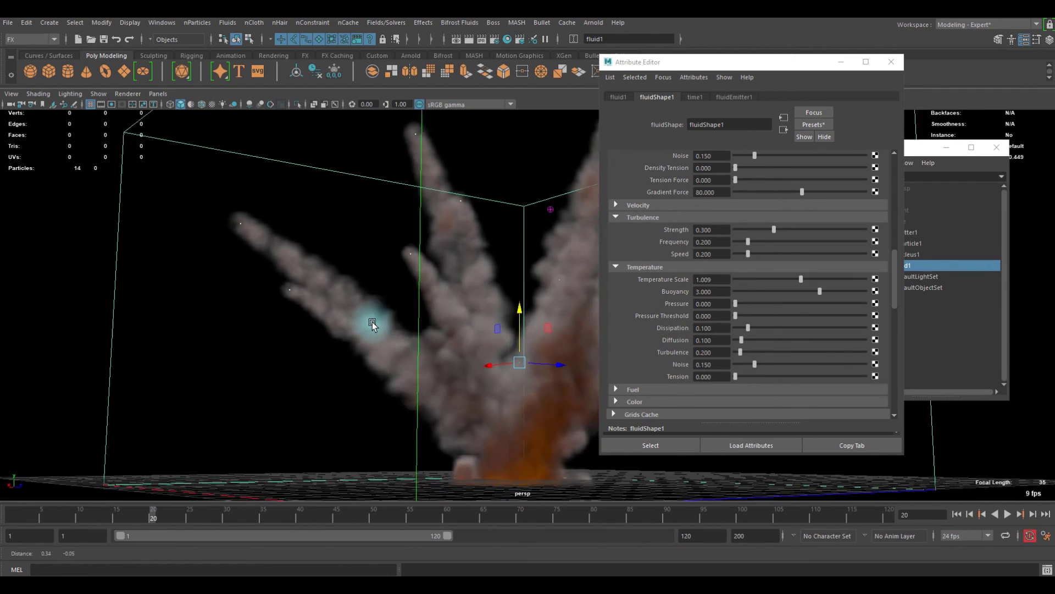
pyautogui.keyDown('alt'); pyautogui.moveTo(414, 330); pyautogui.dragTo(632, 313); pyautogui.keyUp('alt')
# Expand the fluid's Lighting settings, change the Light Type to Diagonal, and check the shading around the explosion
pyautogui.scroll(-10, 750, 291)
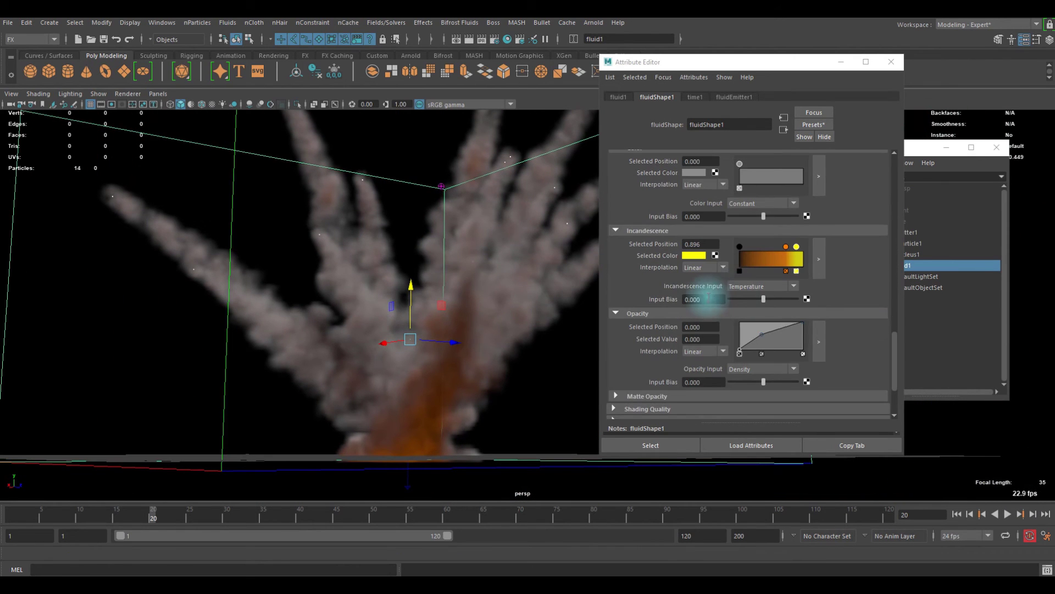
pyautogui.scroll(-3, 696, 287)
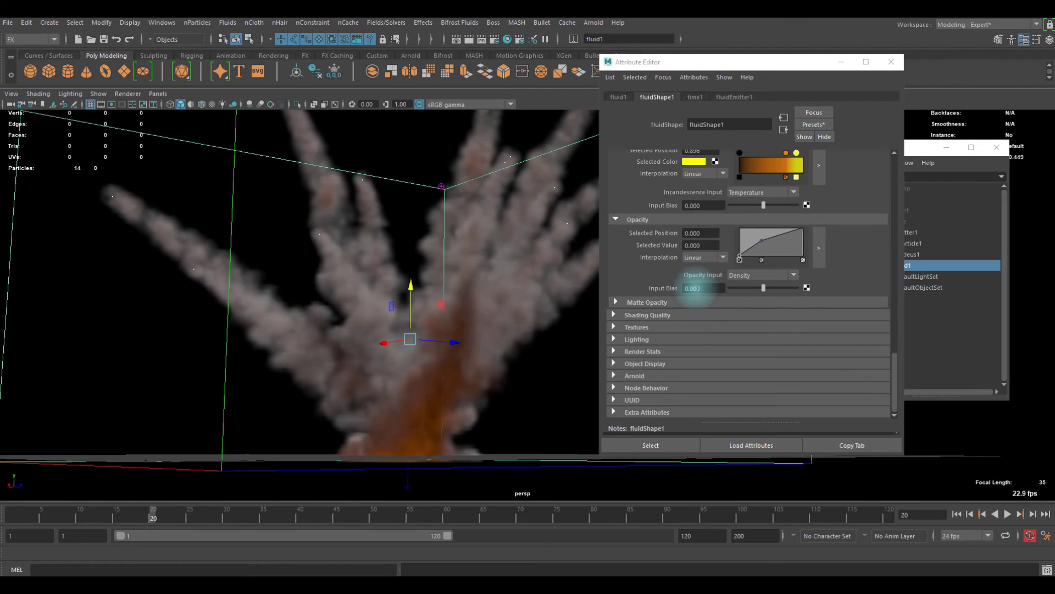
pyautogui.click(650, 338)
pyautogui.scroll(-3, 763, 326)
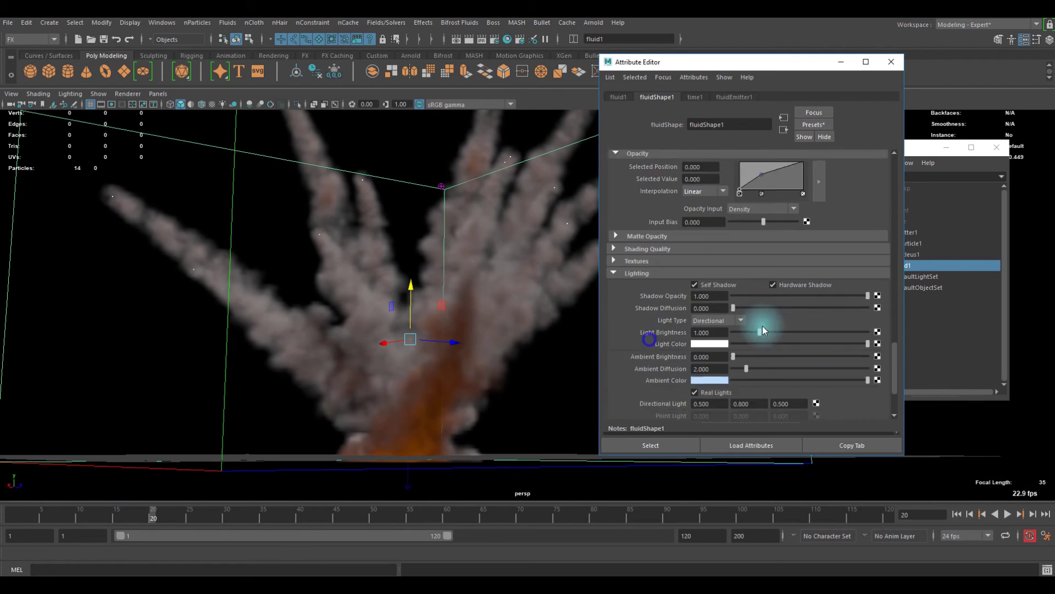
pyautogui.scroll(-1, 620, 238)
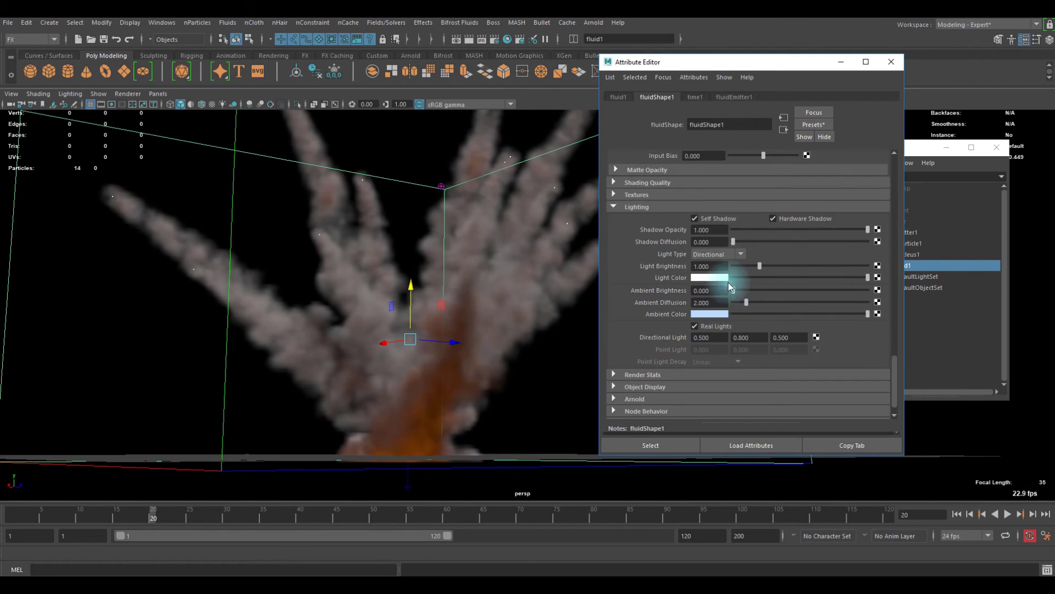
pyautogui.click(715, 255)
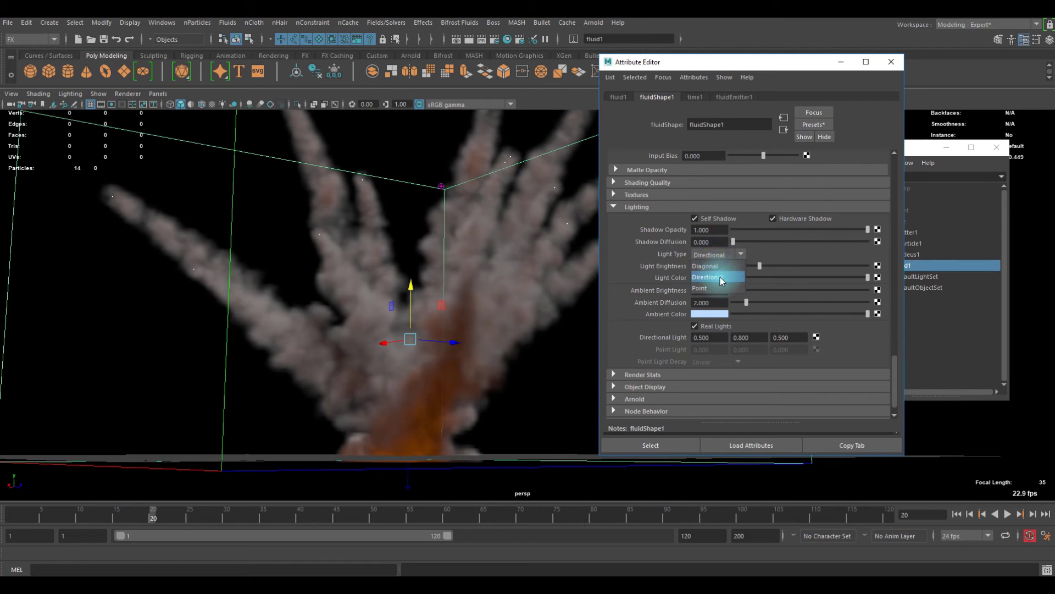
pyautogui.click(709, 266)
pyautogui.keyDown('alt'); pyautogui.moveTo(419, 302); pyautogui.dragTo(500, 313); pyautogui.keyUp('alt')
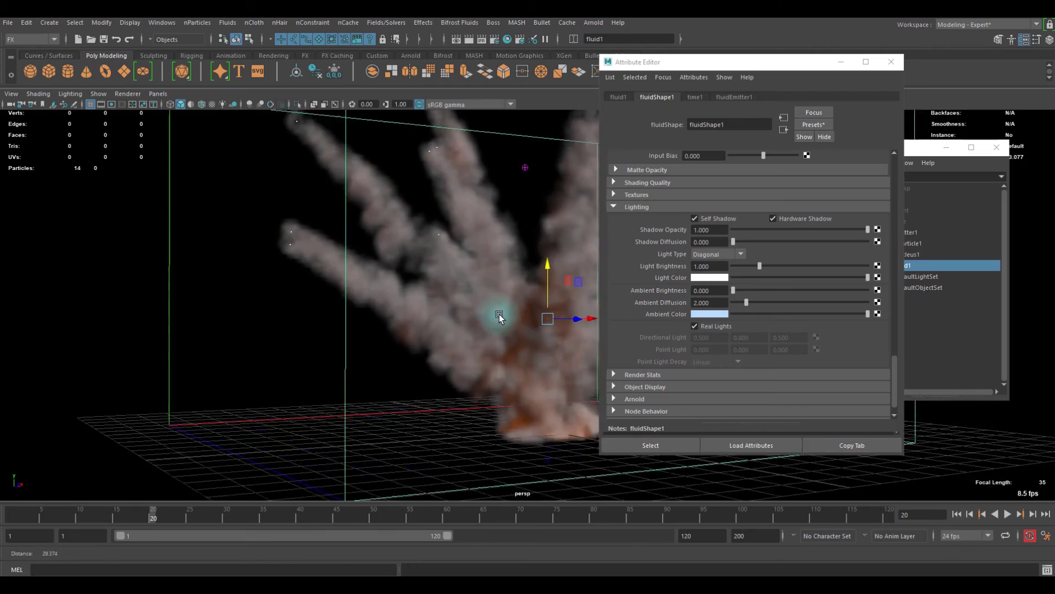
pyautogui.keyDown('alt'); pyautogui.moveTo(500, 313); pyautogui.dragTo(419, 314, button='right'); pyautogui.keyUp('alt')
pyautogui.moveTo(419, 314)
pyautogui.keyDown('alt'); pyautogui.mouseDown()
pyautogui.moveTo(353, 328)
pyautogui.moveTo(447, 322)
pyautogui.moveTo(405, 297)
pyautogui.moveTo(483, 270)
pyautogui.moveTo(447, 290)
pyautogui.moveTo(452, 314)
pyautogui.moveTo(408, 310)
pyautogui.moveTo(473, 308)
pyautogui.mouseUp(); pyautogui.keyUp('alt')
# Darken the fluid's constant shading color to a deeper grey
pyautogui.scroll(10, 740, 305)
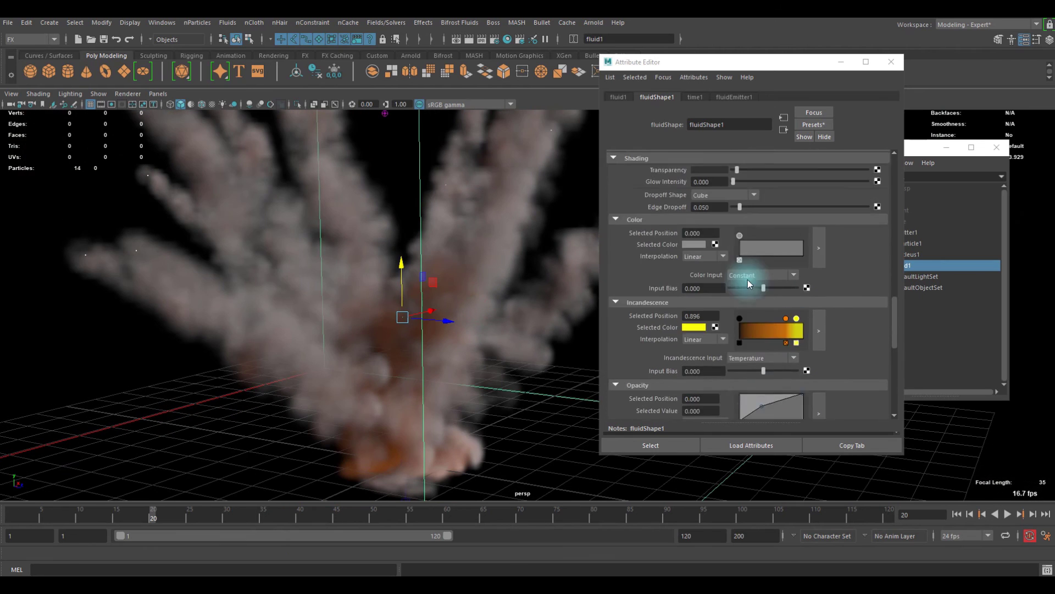
pyautogui.click(696, 278)
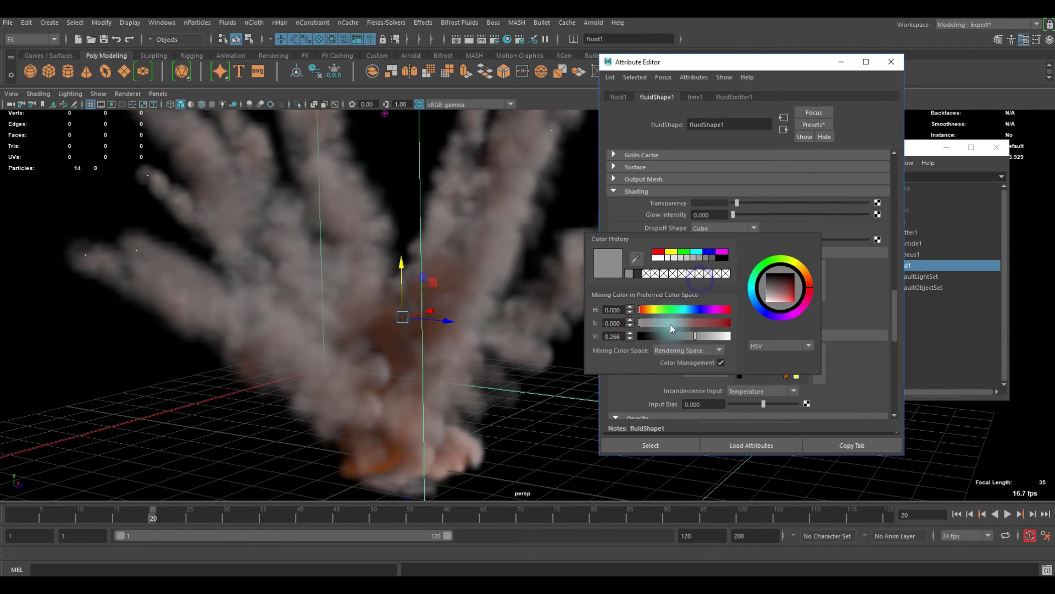
pyautogui.click(358, 255)
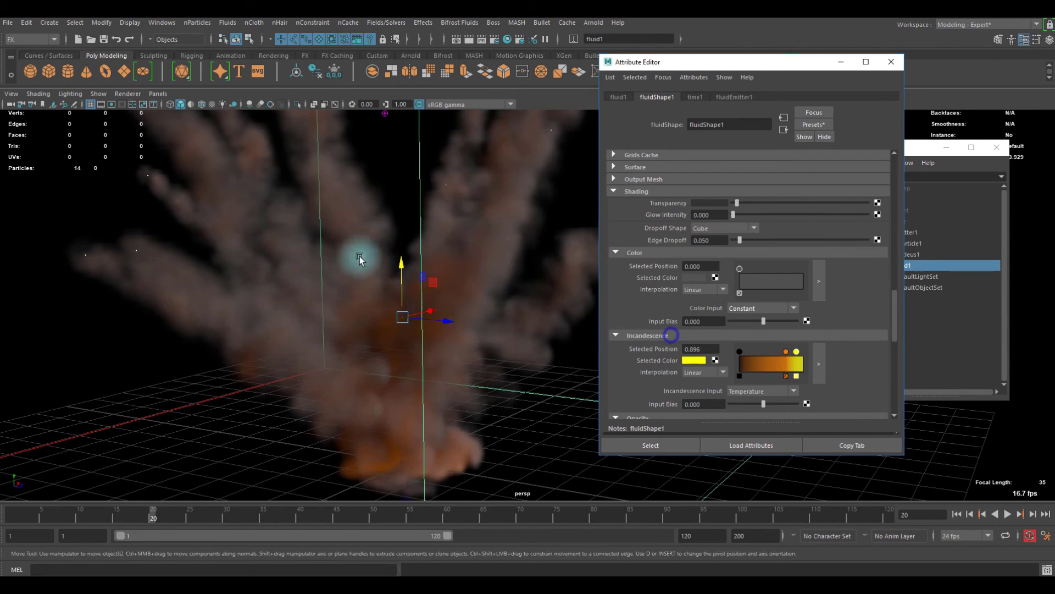
pyautogui.click(689, 277)
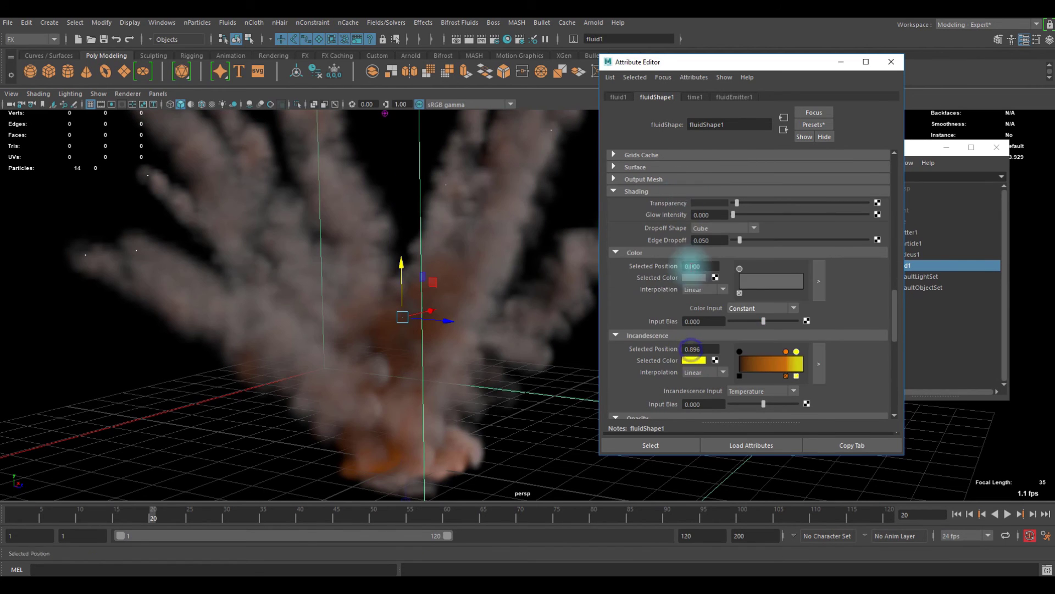
# Lower the fluid's shading Transparency slightly and check the denser smoke from another angle
pyautogui.scroll(2, 692, 265)
pyautogui.click(705, 272)
pyautogui.click(659, 327)
pyautogui.scroll(-1, 416, 312)
pyautogui.keyDown('alt'); pyautogui.moveTo(416, 312); pyautogui.dragTo(528, 300); pyautogui.keyUp('alt')
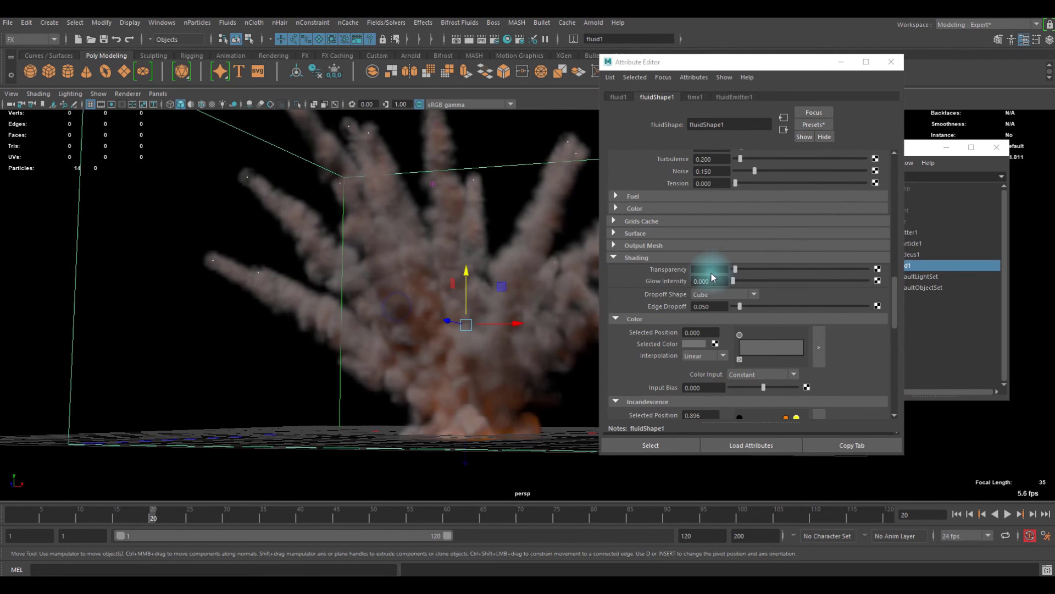
# Try reducing the Transparency to fully black and view the opaque fluid up close and from farther away
pyautogui.moveTo(735, 269); pyautogui.dragTo(648, 282)
pyautogui.scroll(3, 404, 285)
pyautogui.scroll(-2, 698, 259)
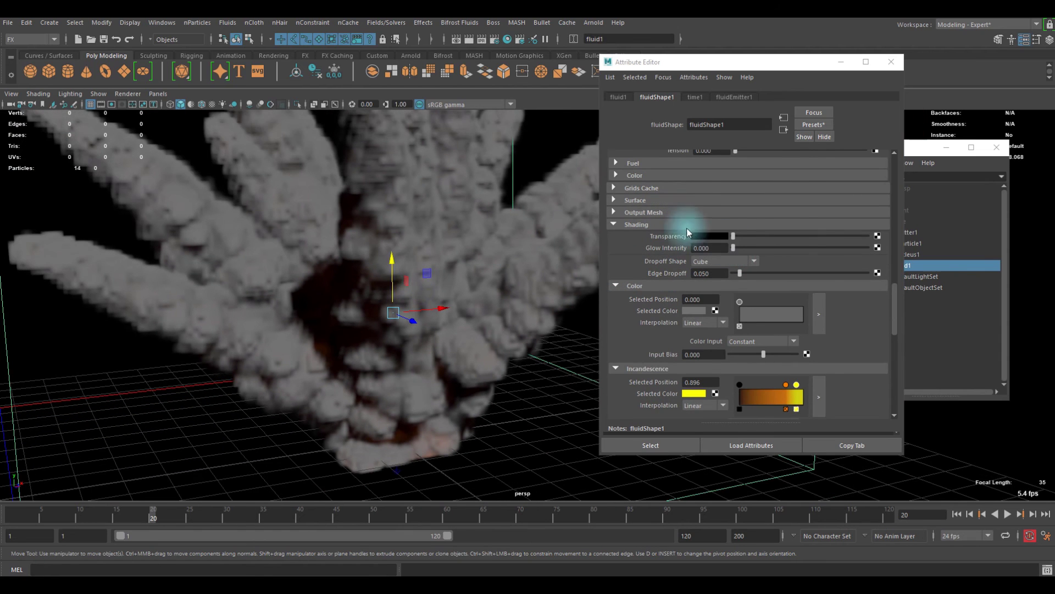
pyautogui.click(709, 236)
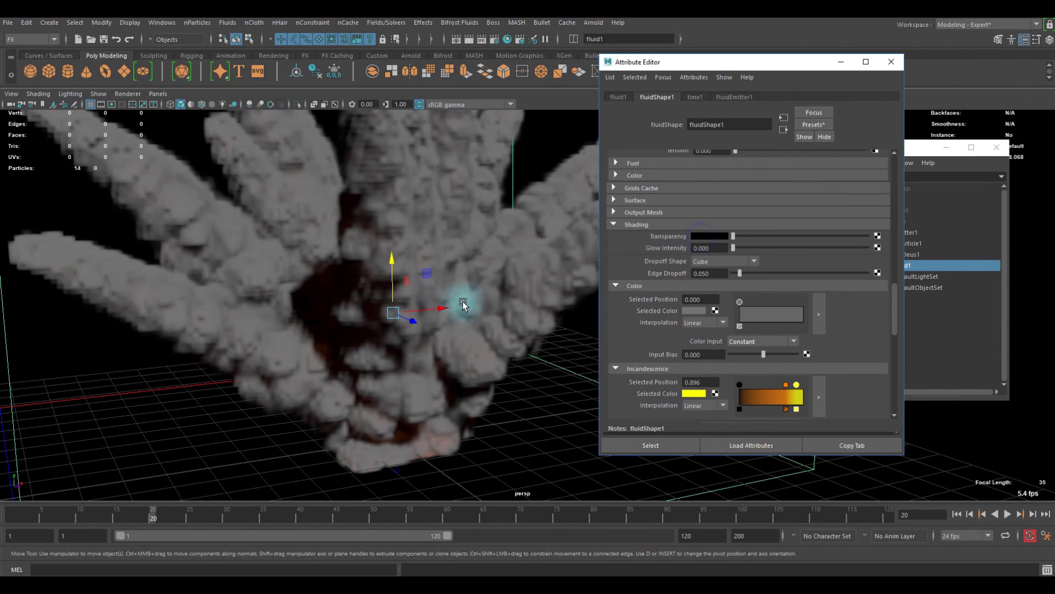
pyautogui.keyDown('alt'); pyautogui.moveTo(464, 302); pyautogui.dragTo(449, 294); pyautogui.keyUp('alt')
pyautogui.scroll(-3, 448, 294)
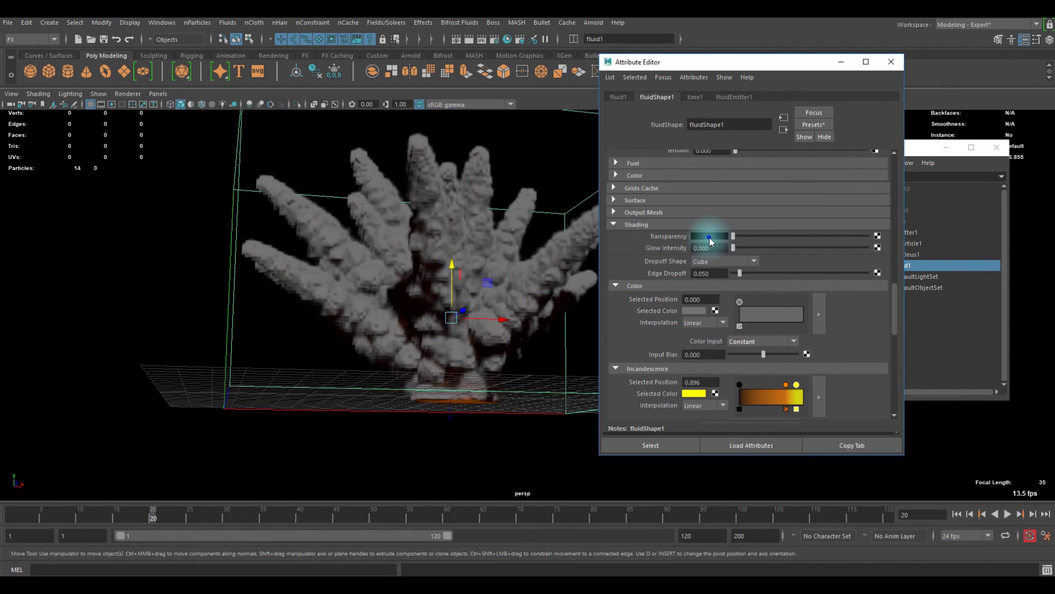
# Set the Transparency color's value to about 0.007 and look over the explosion from another angle
pyautogui.click(709, 236)
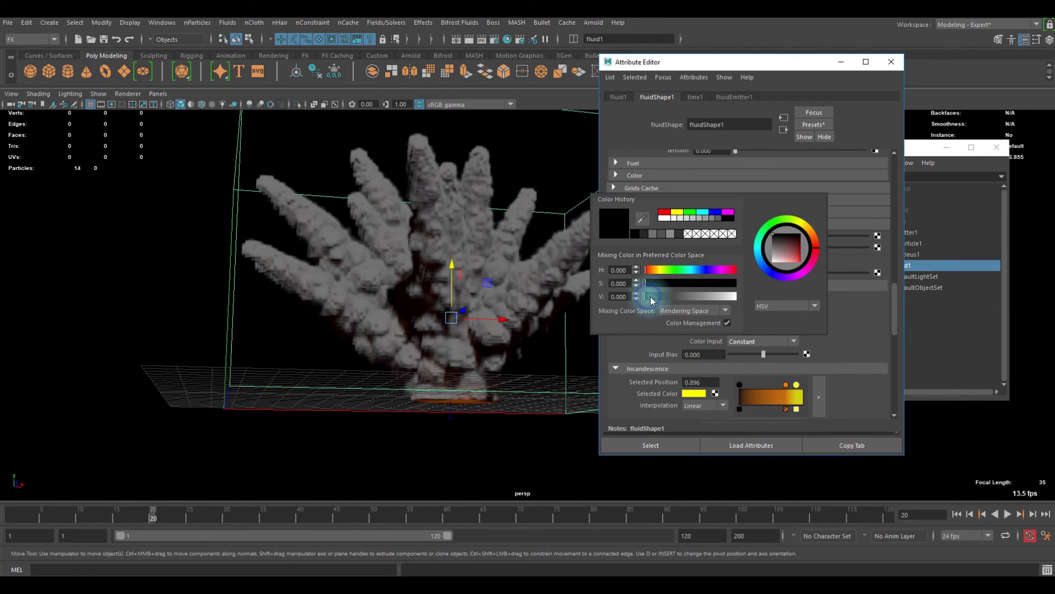
pyautogui.moveTo(651, 298); pyautogui.dragTo(654, 299)
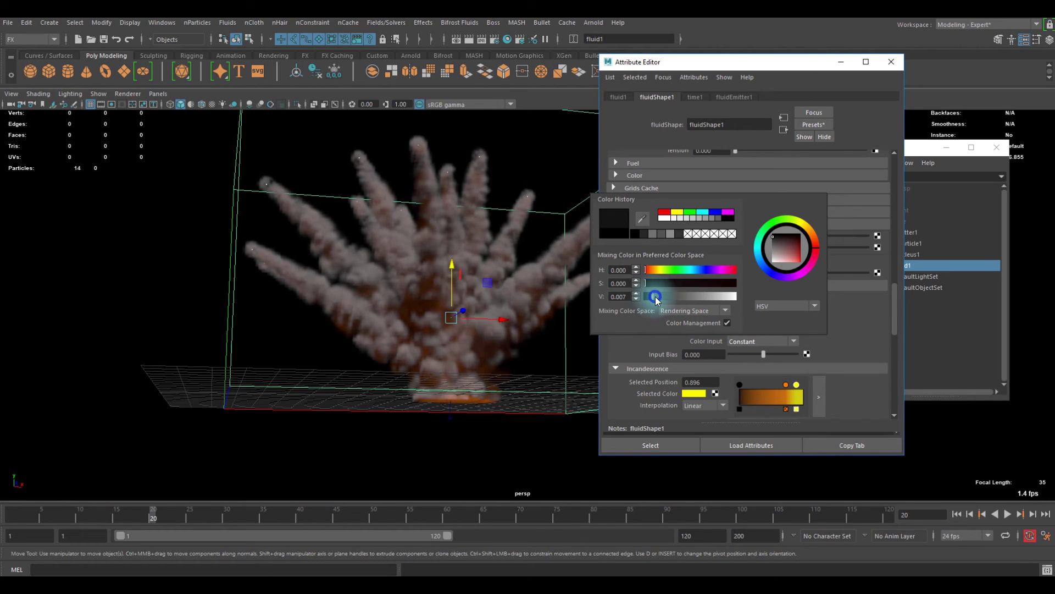
pyautogui.moveTo(655, 299); pyautogui.dragTo(655, 299)
pyautogui.moveTo(594, 342)
pyautogui.keyDown('alt'); pyautogui.mouseDown()
pyautogui.moveTo(526, 342)
pyautogui.moveTo(410, 370)
pyautogui.moveTo(465, 336)
pyautogui.moveTo(492, 340)
pyautogui.mouseUp(); pyautogui.keyUp('alt')
pyautogui.scroll(-3, 710, 357)
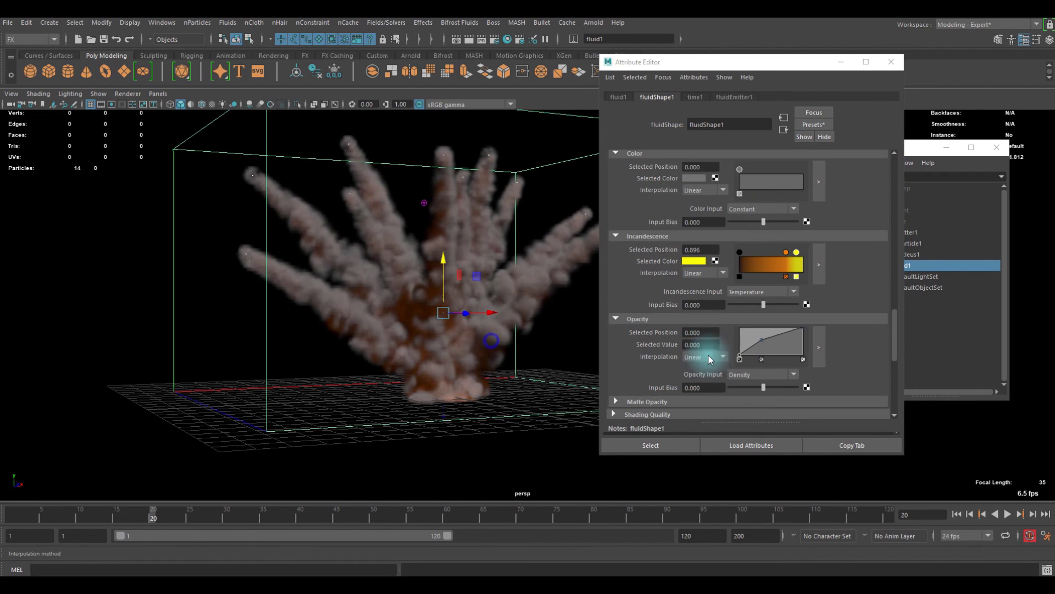
# Move the middle point of the fluid's opacity ramp to position 0.296 with value 0.500 and check the smoke from another angle
pyautogui.scroll(-3, 709, 357)
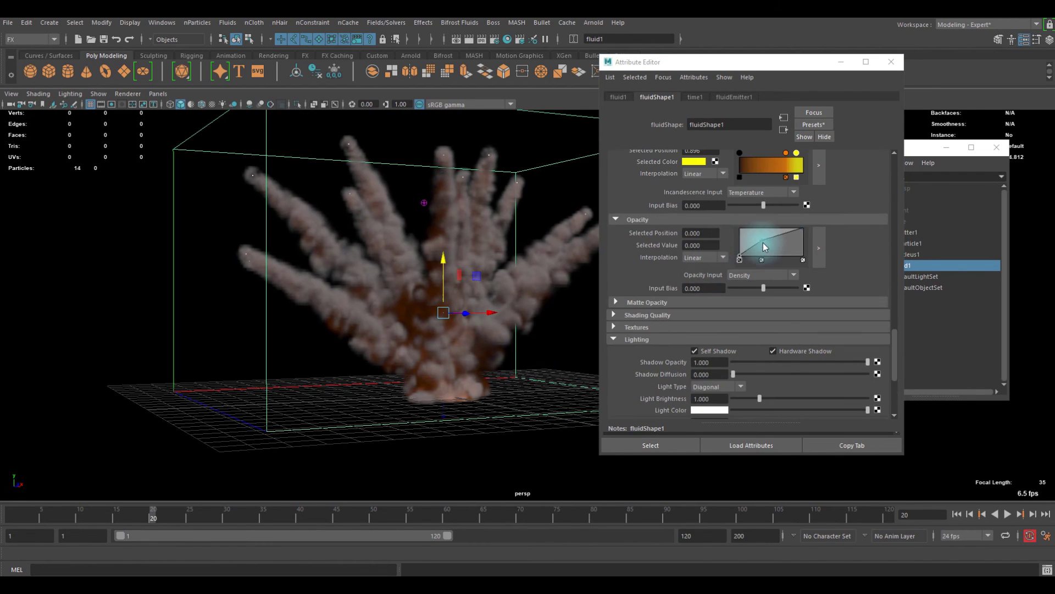
pyautogui.click(752, 241)
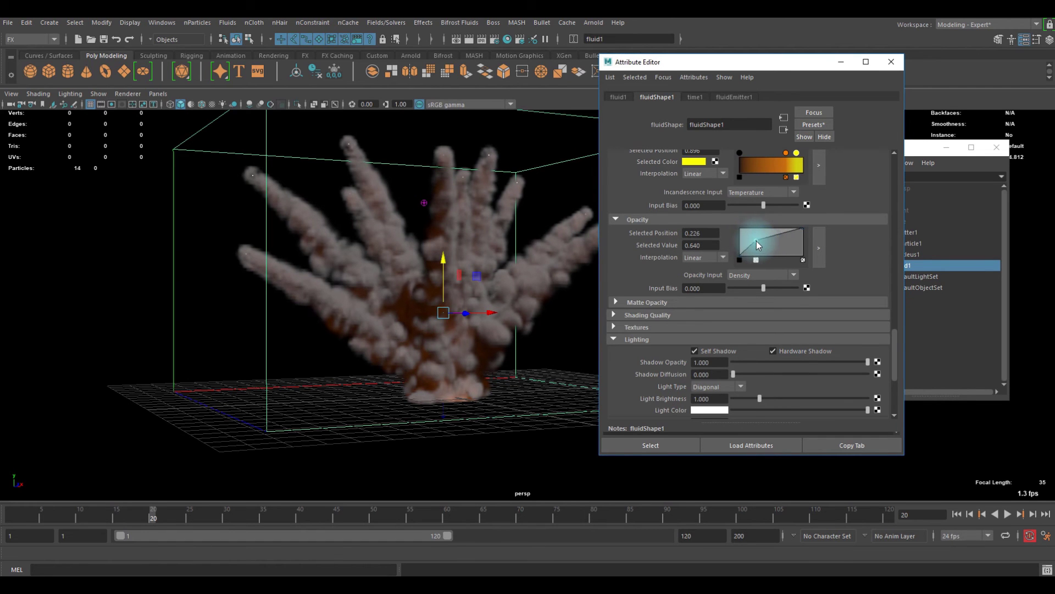
pyautogui.keyDown('alt'); pyautogui.moveTo(388, 388); pyautogui.dragTo(411, 350); pyautogui.keyUp('alt')
pyautogui.keyDown('alt'); pyautogui.moveTo(506, 351); pyautogui.dragTo(447, 346); pyautogui.keyUp('alt')
pyautogui.keyDown('alt'); pyautogui.moveTo(447, 346); pyautogui.dragTo(422, 332, button='right'); pyautogui.keyUp('alt')
pyautogui.keyDown('alt'); pyautogui.moveTo(422, 332); pyautogui.dragTo(452, 323); pyautogui.keyUp('alt')
pyautogui.keyDown('alt'); pyautogui.moveTo(452, 323); pyautogui.dragTo(453, 326, button='right'); pyautogui.keyUp('alt')
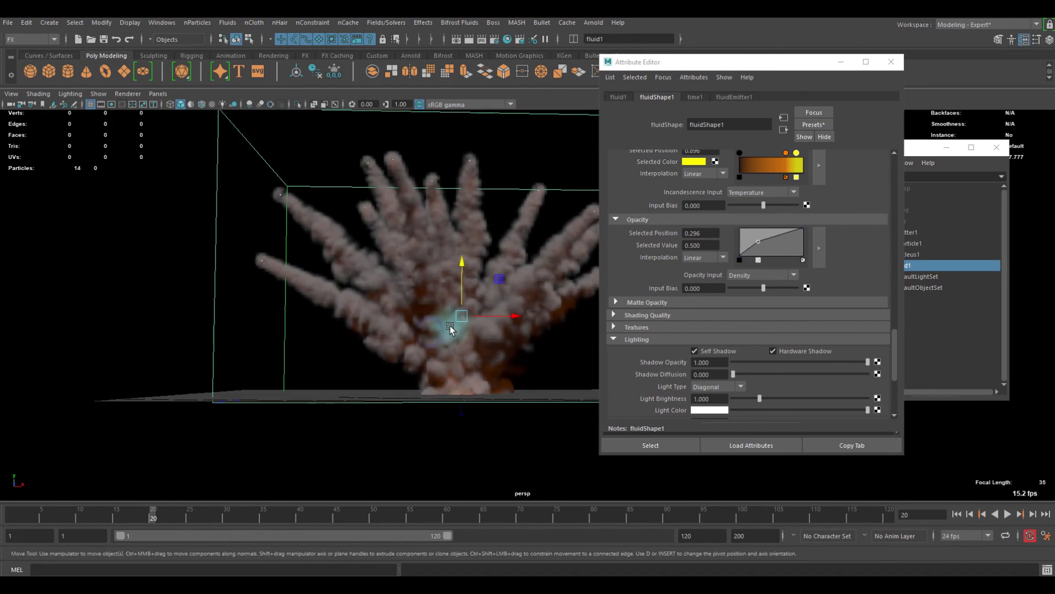
# Examine the base of the explosion up close and from farther away to judge its opacity and glow
pyautogui.keyDown('alt'); pyautogui.moveTo(453, 326); pyautogui.dragTo(406, 387, button='middle'); pyautogui.keyUp('alt')
pyautogui.keyDown('alt'); pyautogui.moveTo(406, 387); pyautogui.dragTo(411, 409); pyautogui.keyUp('alt')
pyautogui.keyDown('alt'); pyautogui.moveTo(411, 409); pyautogui.dragTo(450, 337, button='right'); pyautogui.keyUp('alt')
pyautogui.keyDown('alt'); pyautogui.moveTo(450, 337); pyautogui.dragTo(404, 307); pyautogui.keyUp('alt')
pyautogui.keyDown('alt'); pyautogui.moveTo(404, 307); pyautogui.dragTo(374, 363, button='right'); pyautogui.keyUp('alt')
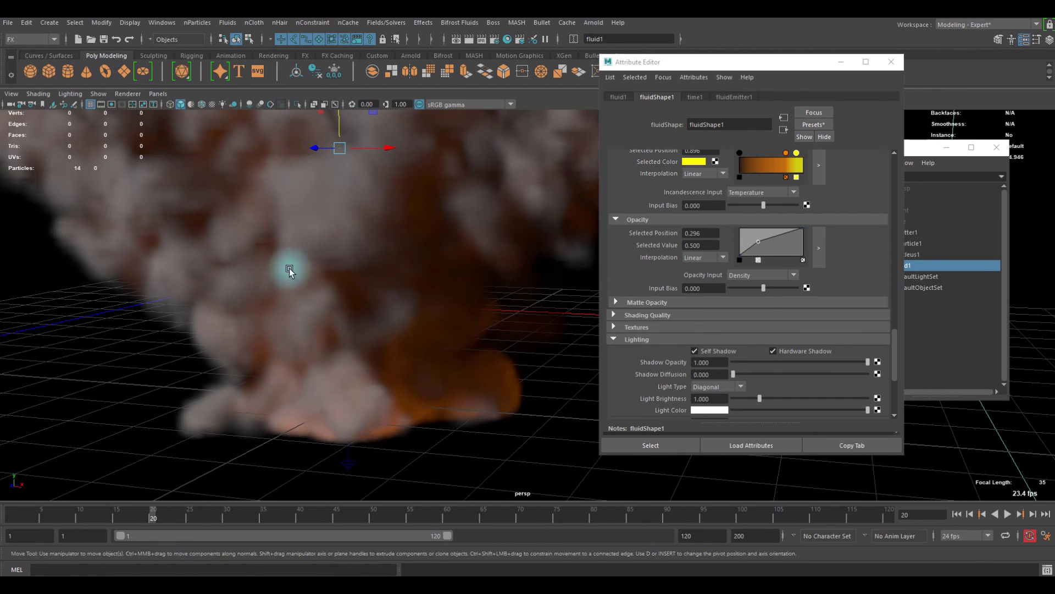
pyautogui.scroll(-5, 385, 336)
pyautogui.scroll(-1, 473, 342)
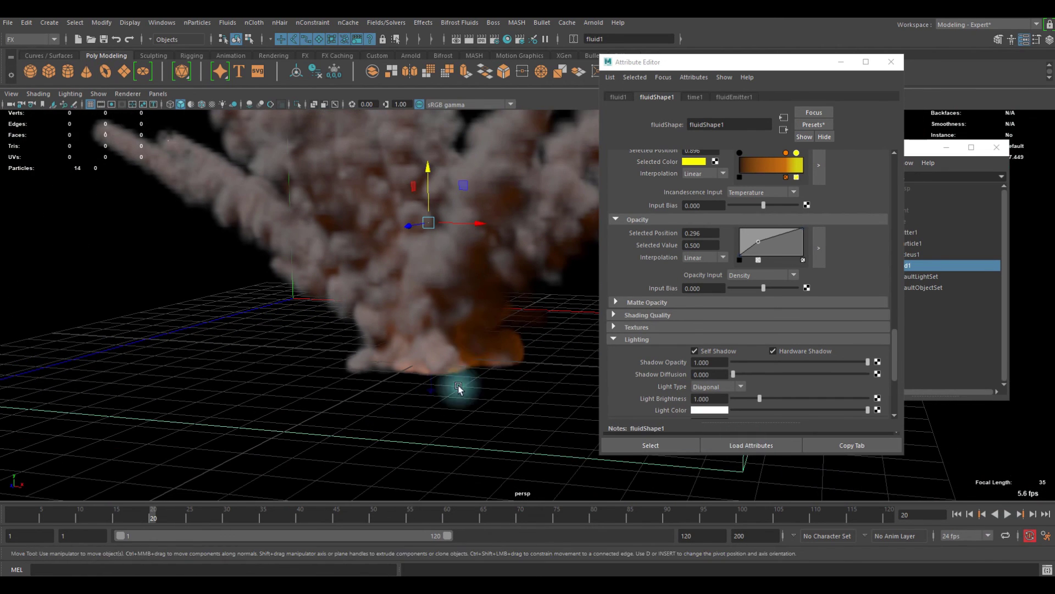
# Rewind to frame 1, add a Volume Axis field for the fluid and raise it to about 0.884 in Y
pyautogui.click(957, 515)
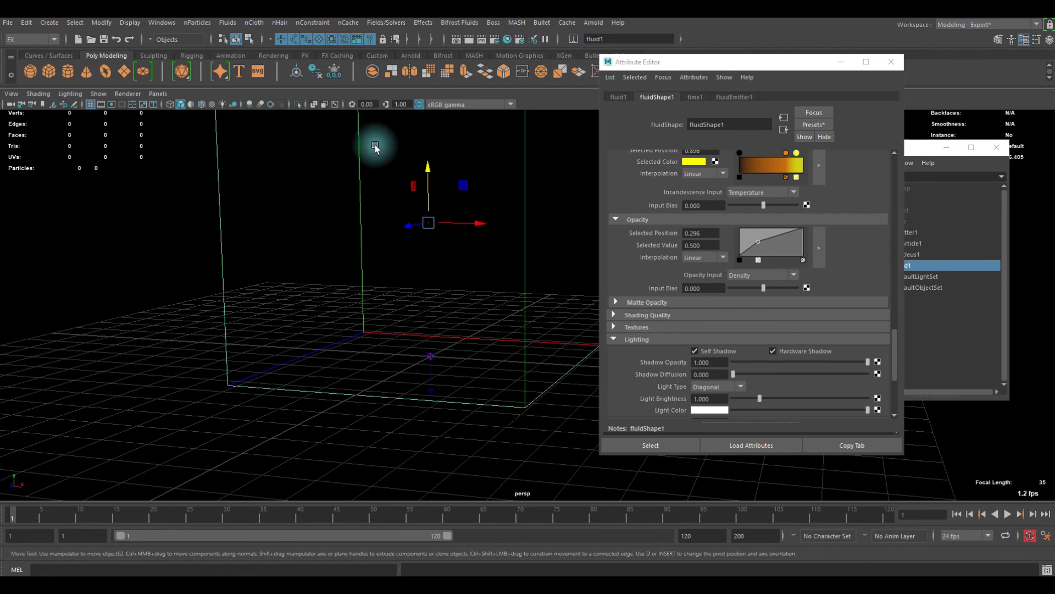
pyautogui.click(374, 22)
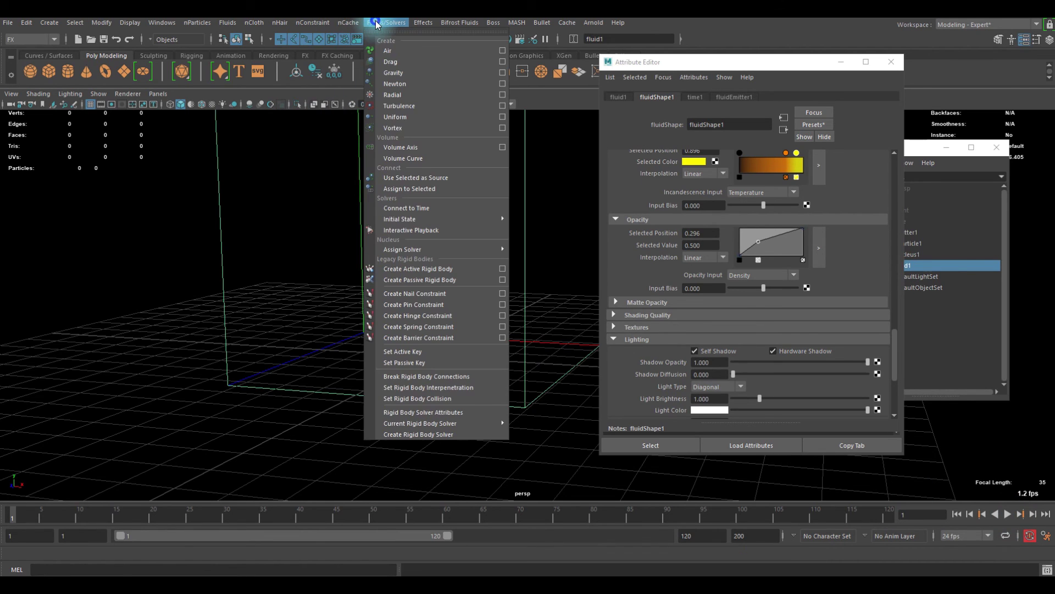
pyautogui.click(446, 146)
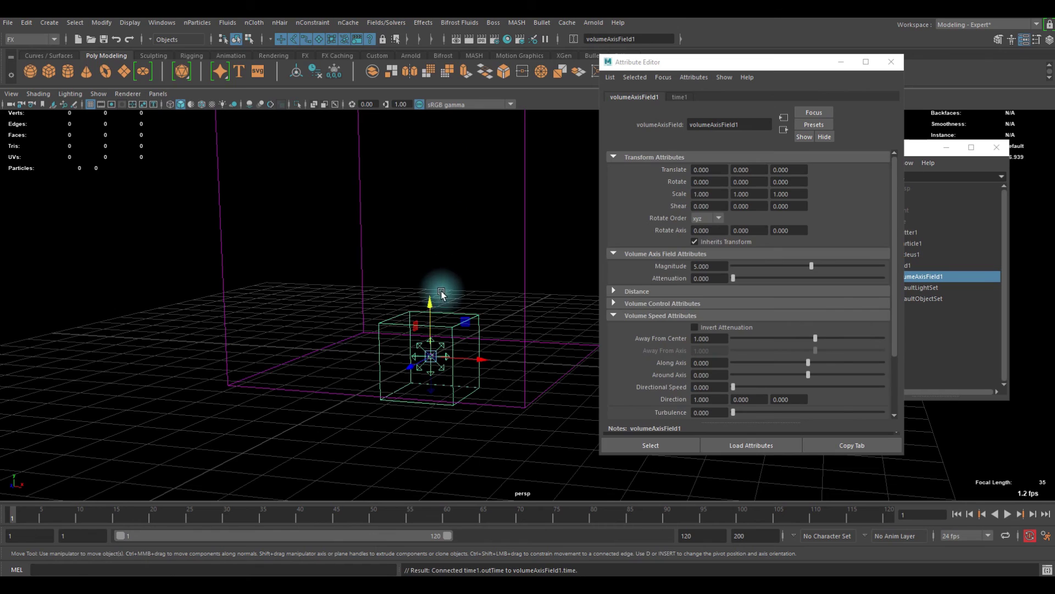
pyautogui.keyDown('alt'); pyautogui.moveTo(421, 329); pyautogui.dragTo(417, 318); pyautogui.keyUp('alt')
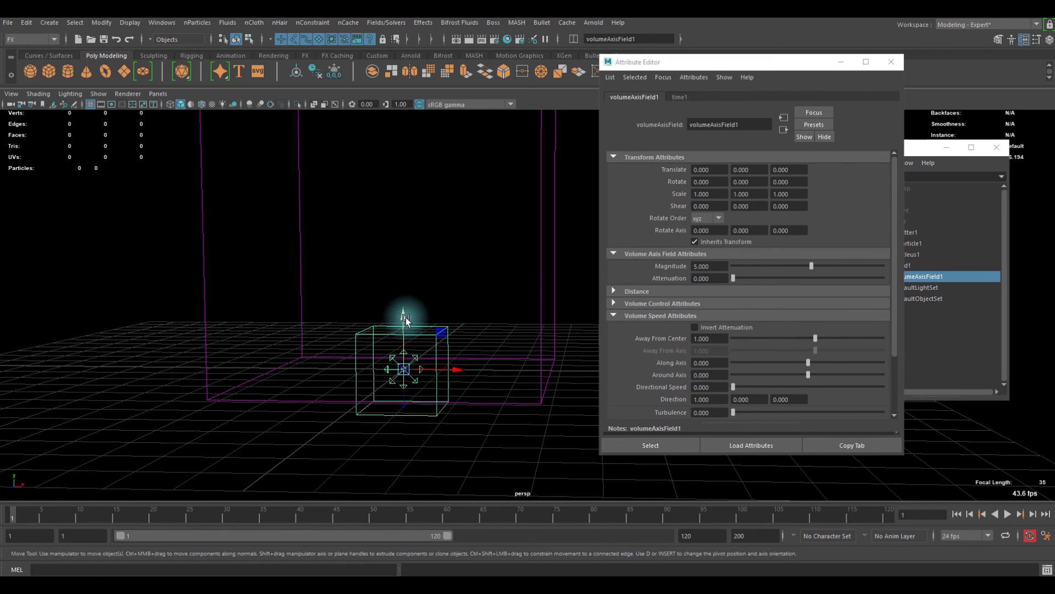
pyautogui.click(404, 316)
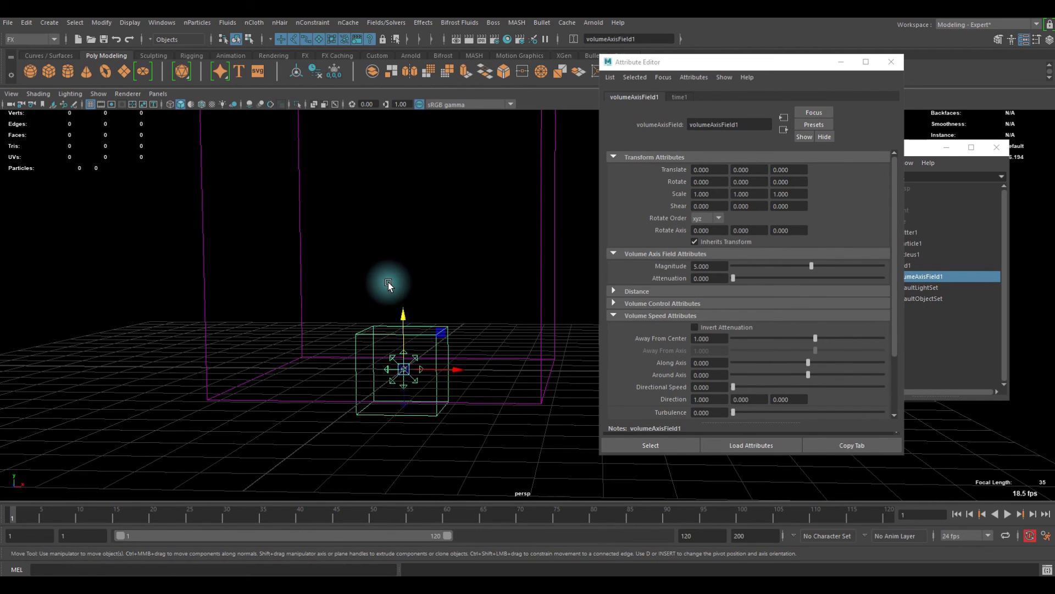
pyautogui.moveTo(401, 321); pyautogui.dragTo(437, 353)
pyautogui.moveTo(410, 299); pyautogui.dragTo(409, 292)
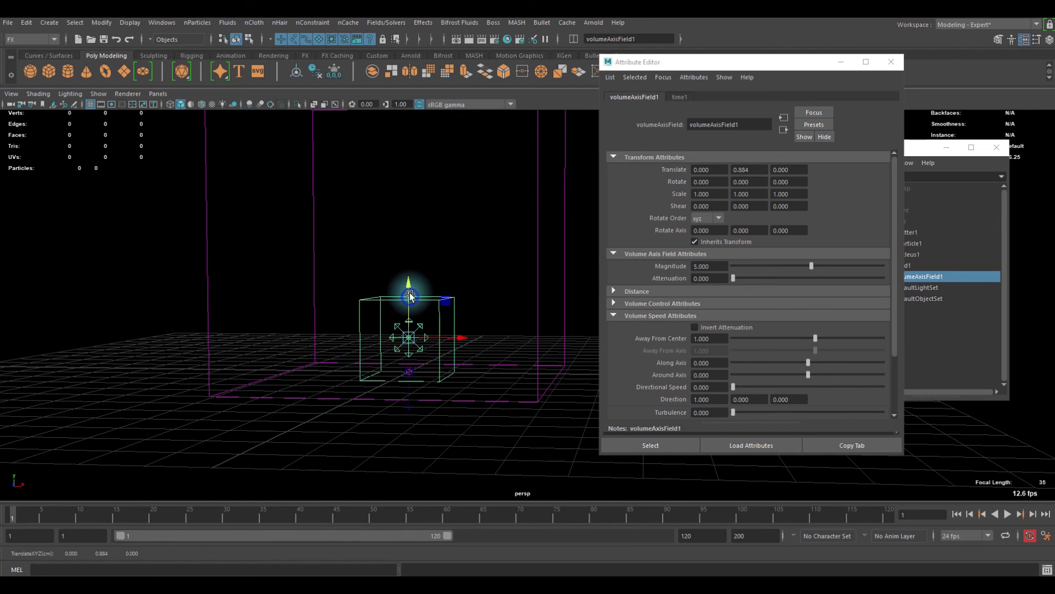
pyautogui.keyDown('alt'); pyautogui.moveTo(401, 358); pyautogui.dragTo(464, 366); pyautogui.keyUp('alt')
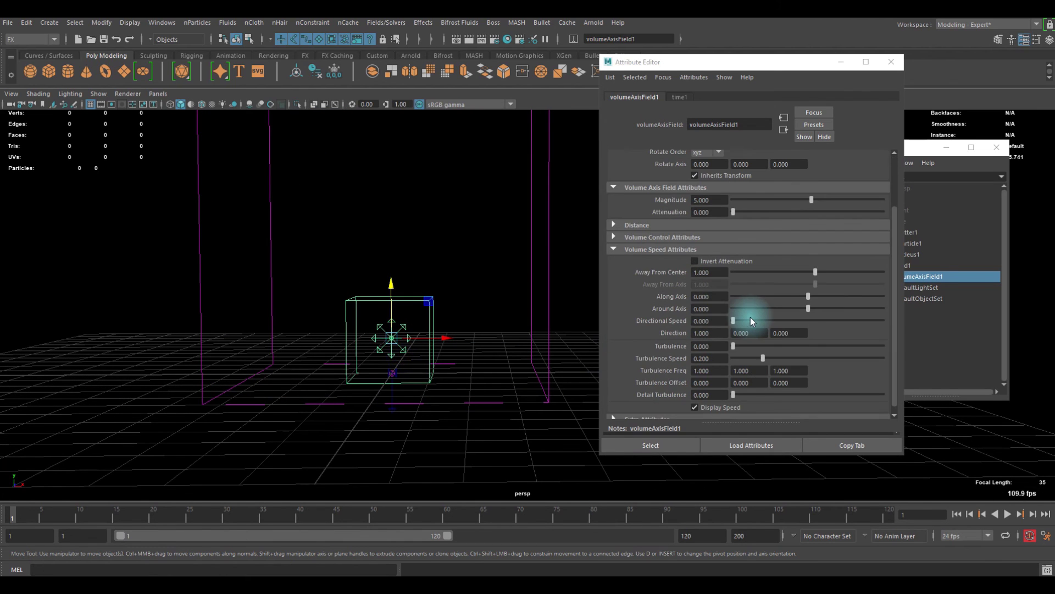
# Change the volume axis field's Volume Shape to Sphere
pyautogui.scroll(-2, 714, 287)
pyautogui.scroll(-2, 669, 287)
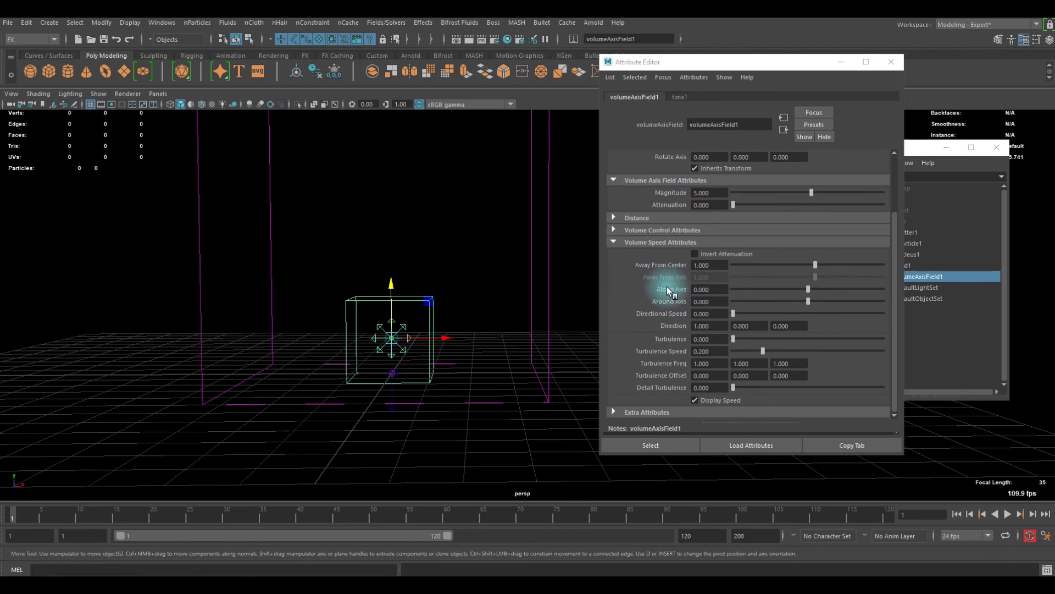
pyautogui.scroll(3, 673, 297)
pyautogui.click(657, 292)
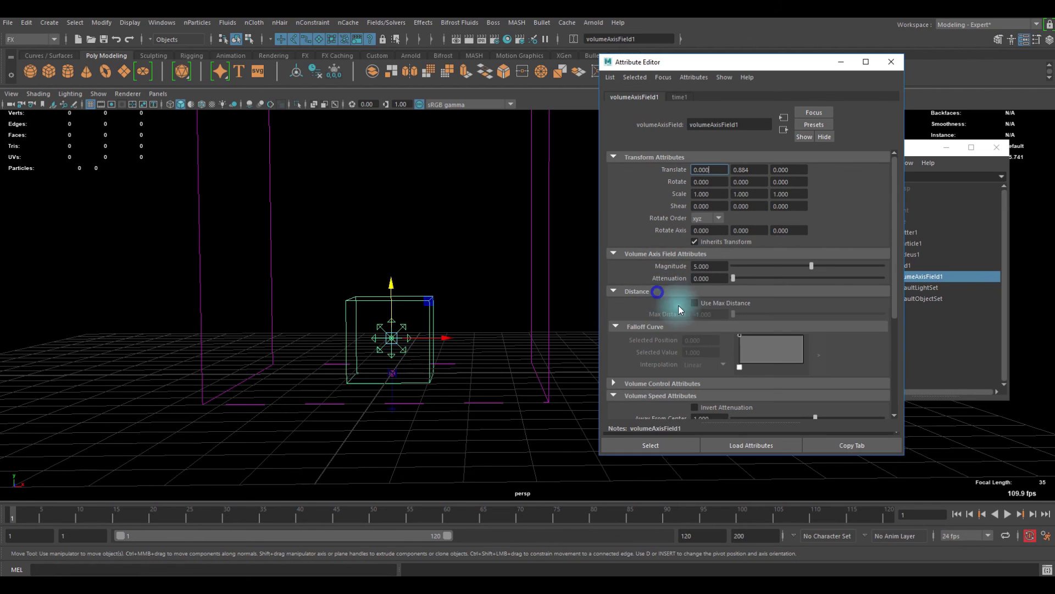
pyautogui.click(665, 382)
pyautogui.scroll(-3, 724, 364)
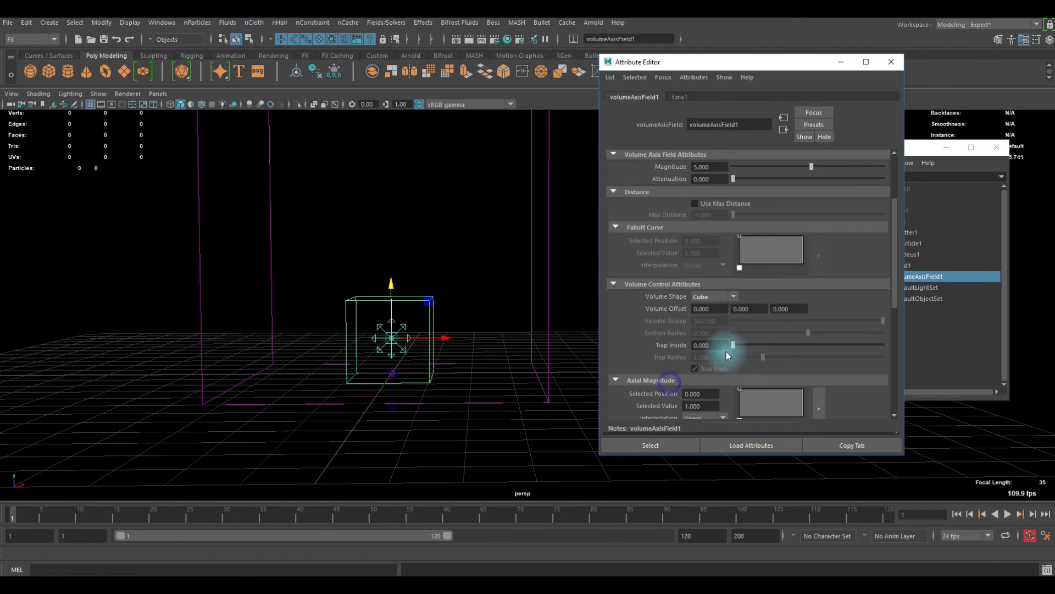
pyautogui.click(713, 296)
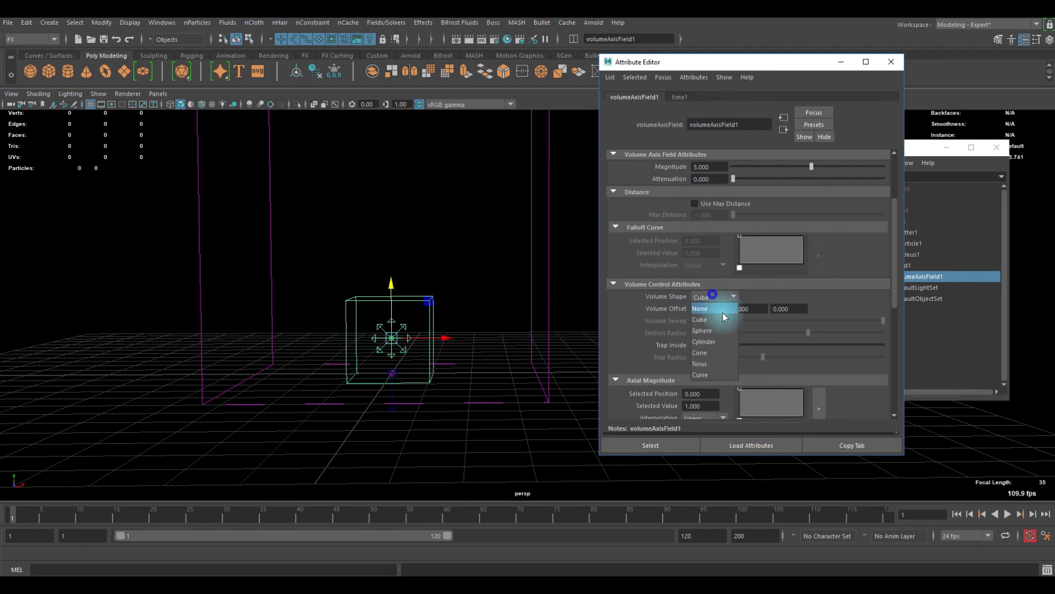
pyautogui.click(716, 331)
# Lower the spherical field to about 0.747 in Y and scale it uniformly to about 1.109
pyautogui.keyDown('alt'); pyautogui.moveTo(447, 323); pyautogui.dragTo(452, 317); pyautogui.keyUp('alt')
pyautogui.moveTo(385, 289); pyautogui.dragTo(388, 295)
pyautogui.press('r')
pyautogui.moveTo(377, 347); pyautogui.dragTo(382, 346)
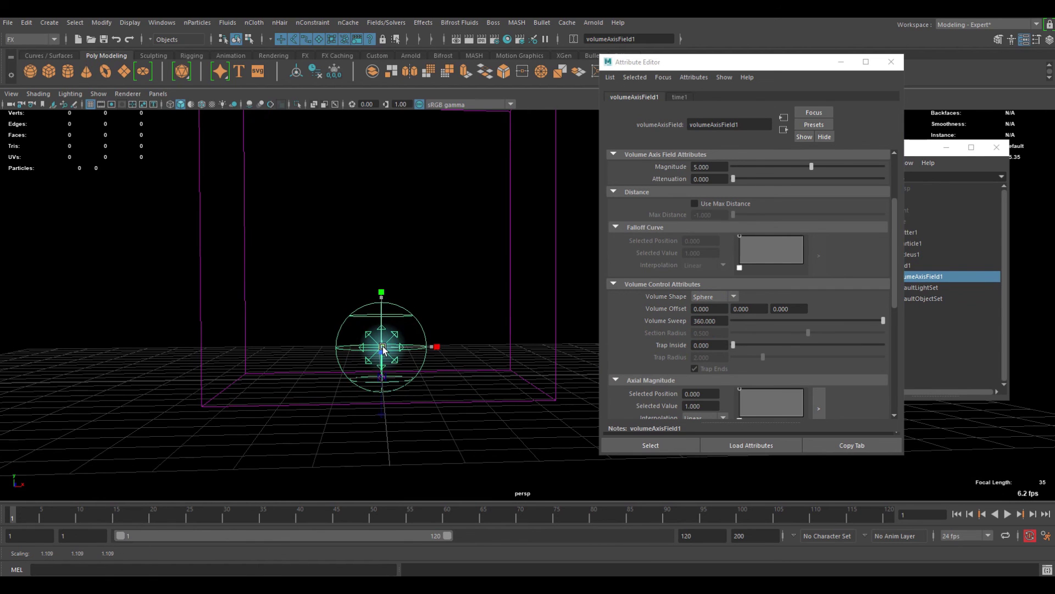
pyautogui.keyDown('alt'); pyautogui.moveTo(533, 341); pyautogui.dragTo(501, 340); pyautogui.keyUp('alt')
# Raise the volume axis field's Magnitude to about 95.556
pyautogui.scroll(-3, 780, 291)
pyautogui.scroll(6, 780, 291)
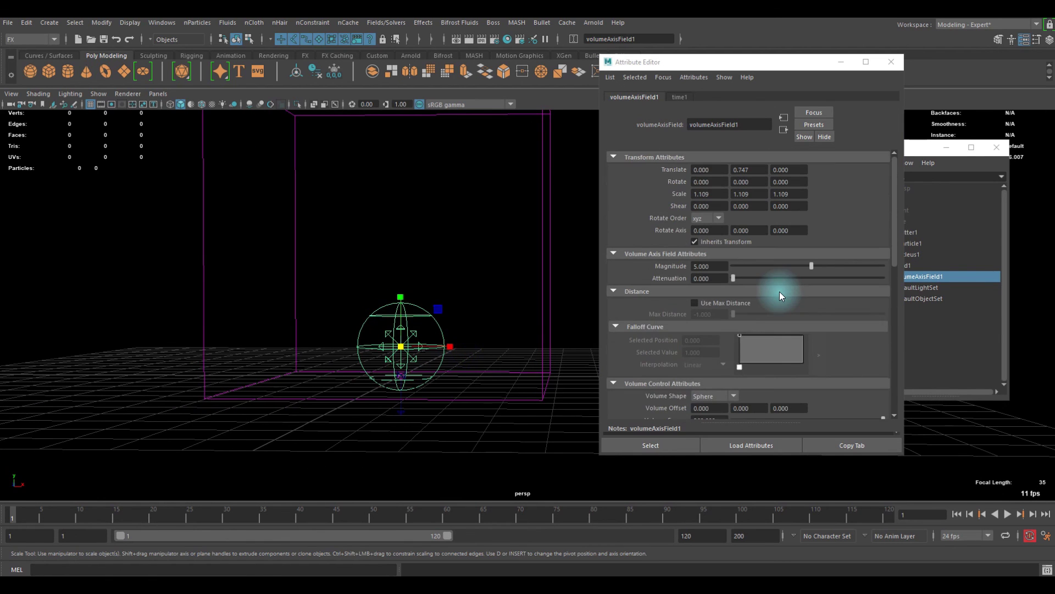
pyautogui.moveTo(814, 266); pyautogui.dragTo(879, 266)
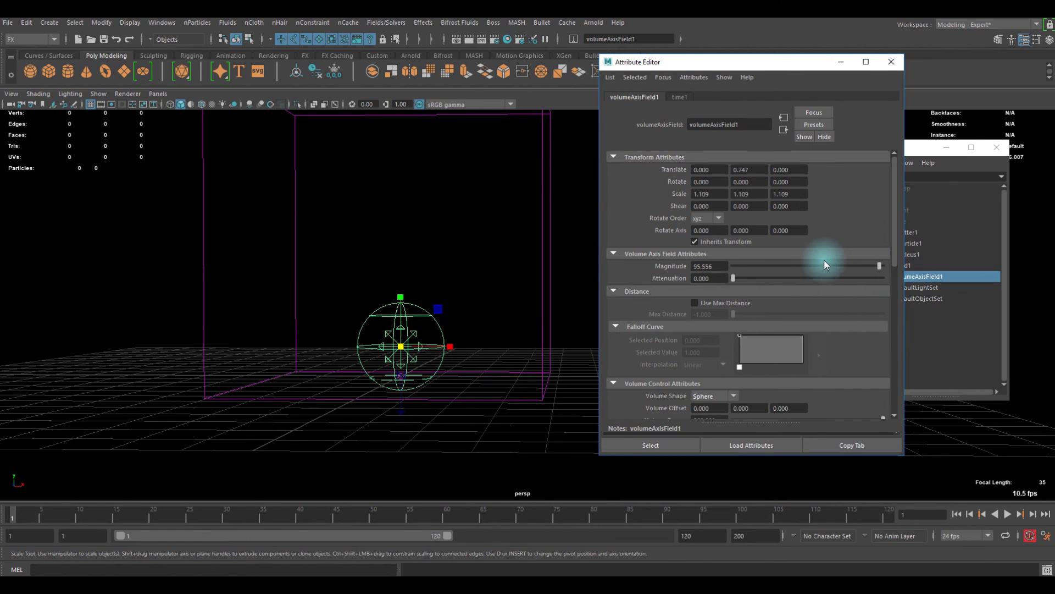
pyautogui.keyDown('alt'); pyautogui.moveTo(599, 325); pyautogui.dragTo(502, 354); pyautogui.keyUp('alt')
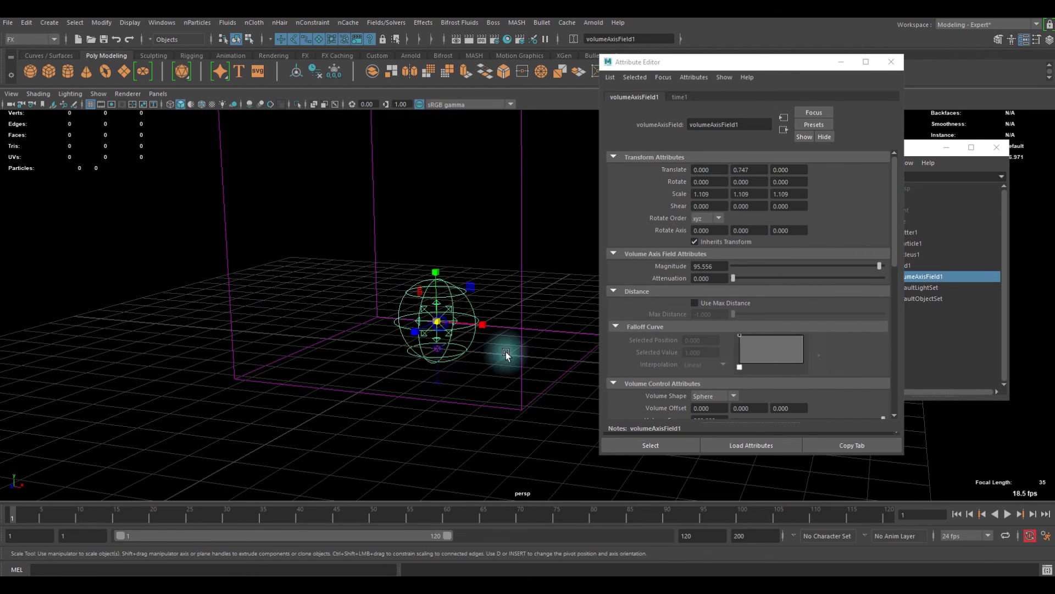
# Play the simulation to about frame 19 and examine how the volume axis field affects the explosion's base
pyautogui.keyDown('alt'); pyautogui.moveTo(681, 460); pyautogui.dragTo(961, 459); pyautogui.keyUp('alt')
pyautogui.click(1008, 514)
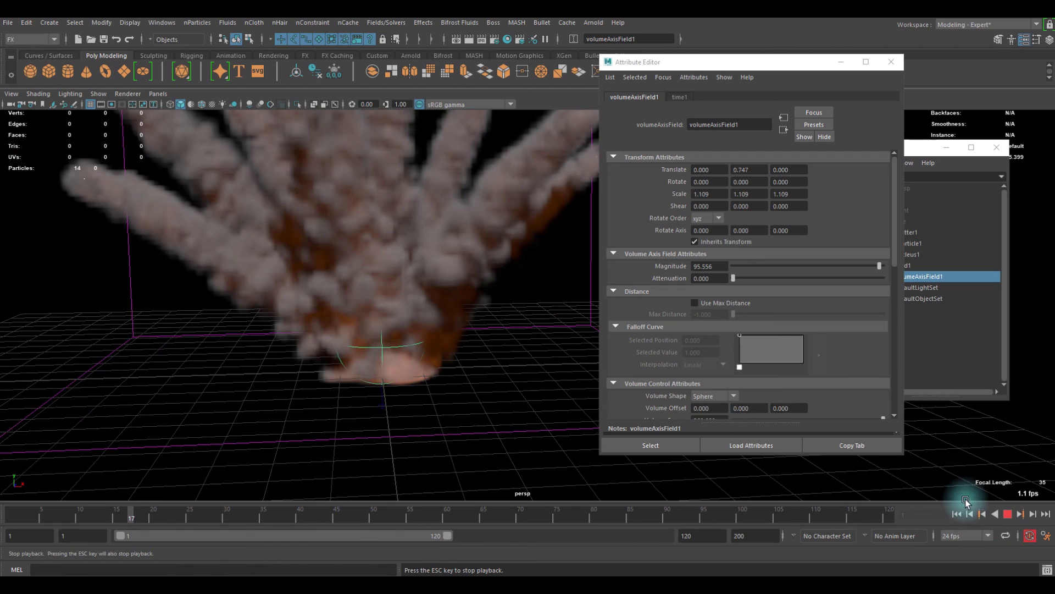
pyautogui.click(1005, 517)
pyautogui.keyDown('alt'); pyautogui.moveTo(347, 375); pyautogui.dragTo(463, 373, button='right'); pyautogui.keyUp('alt')
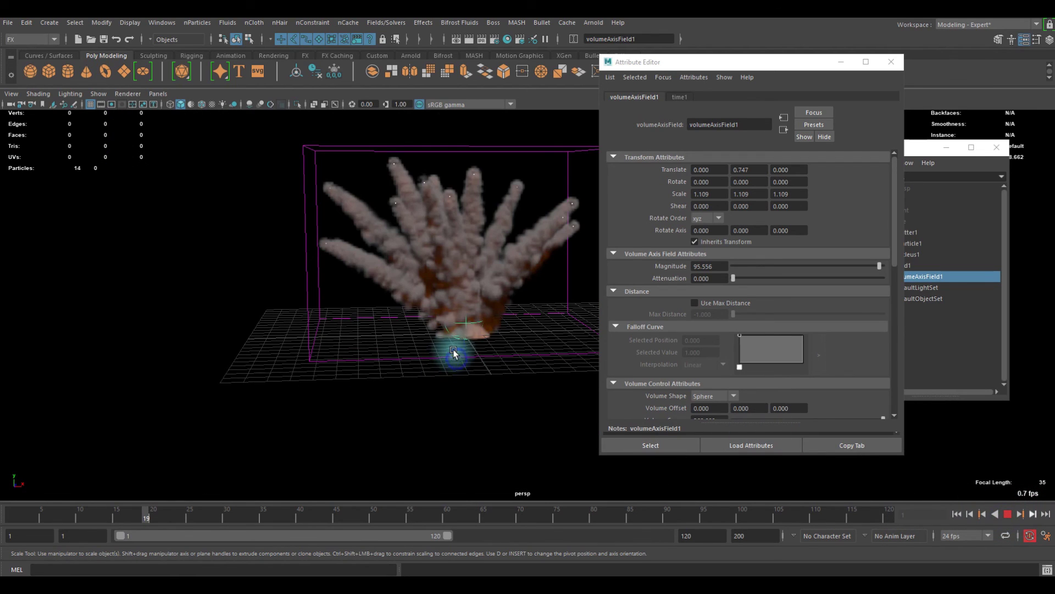
pyautogui.keyDown('alt'); pyautogui.moveTo(377, 341); pyautogui.dragTo(514, 365, button='right'); pyautogui.keyUp('alt')
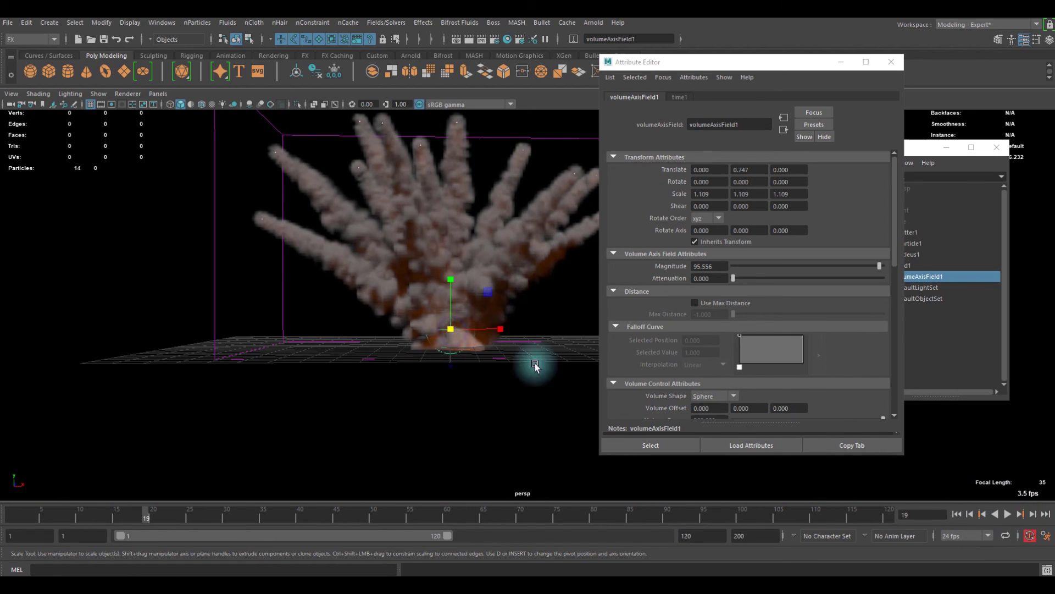
pyautogui.click(1011, 514)
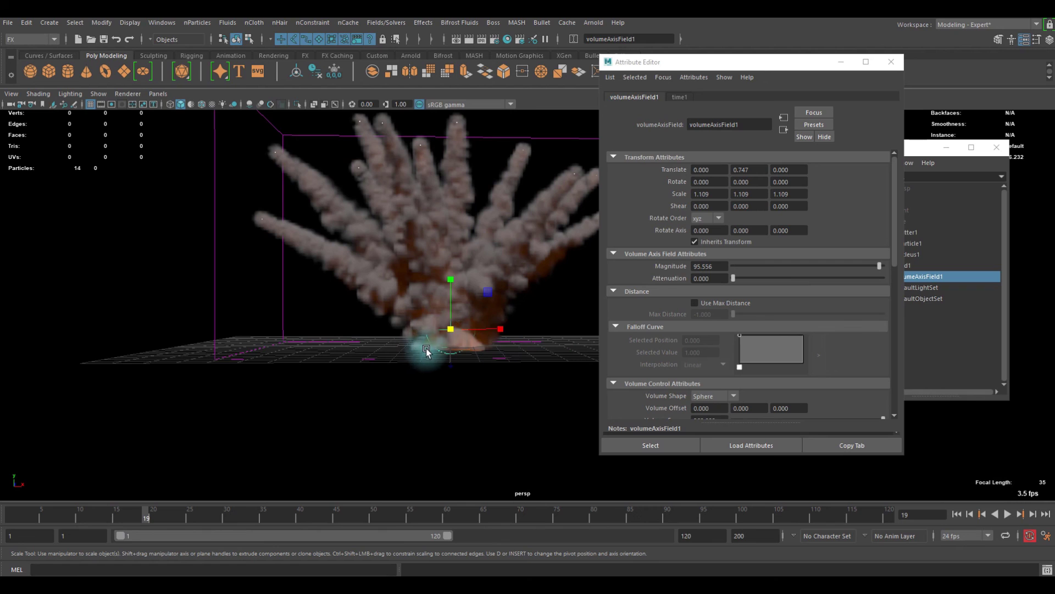
pyautogui.click(488, 393)
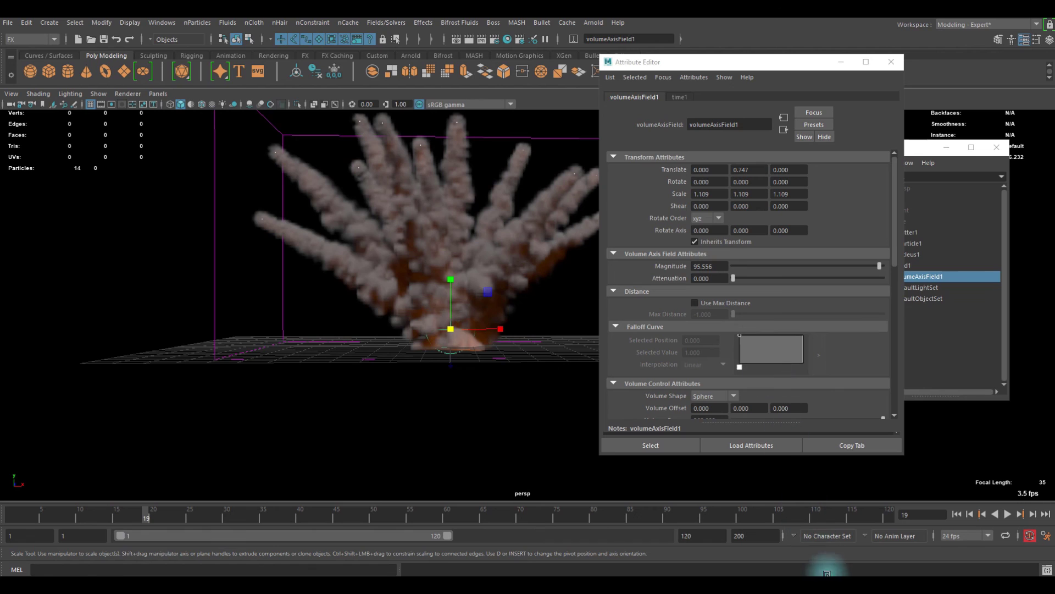
pyautogui.moveTo(824, 577)
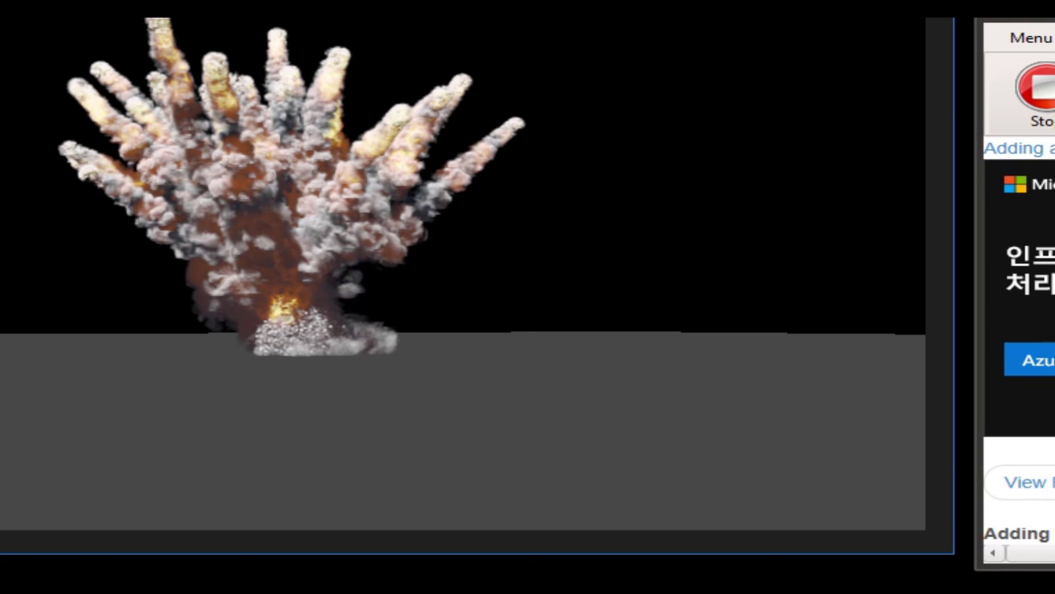
pyautogui.click(1011, 99)
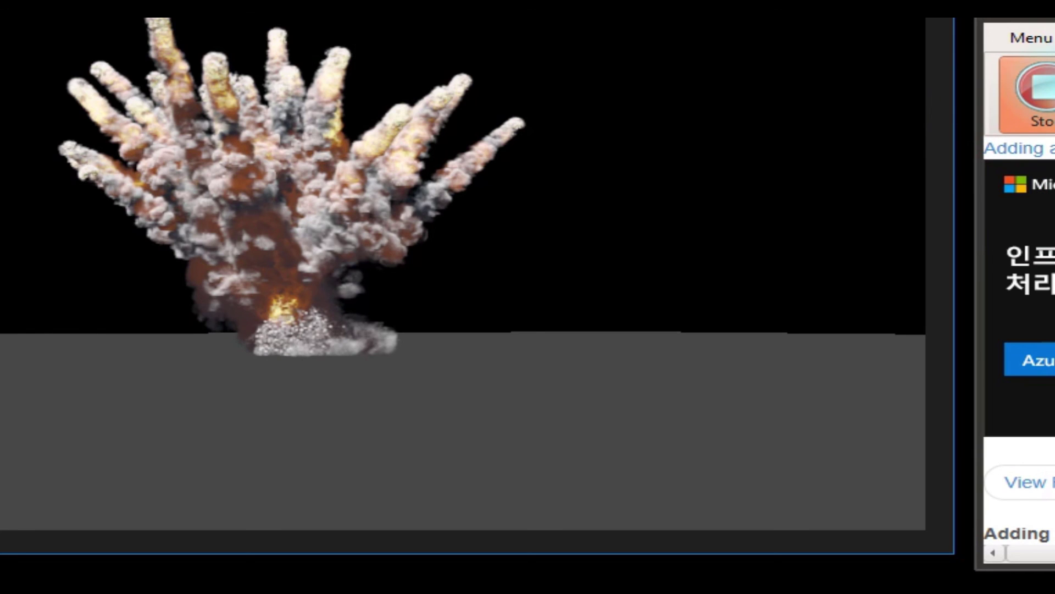